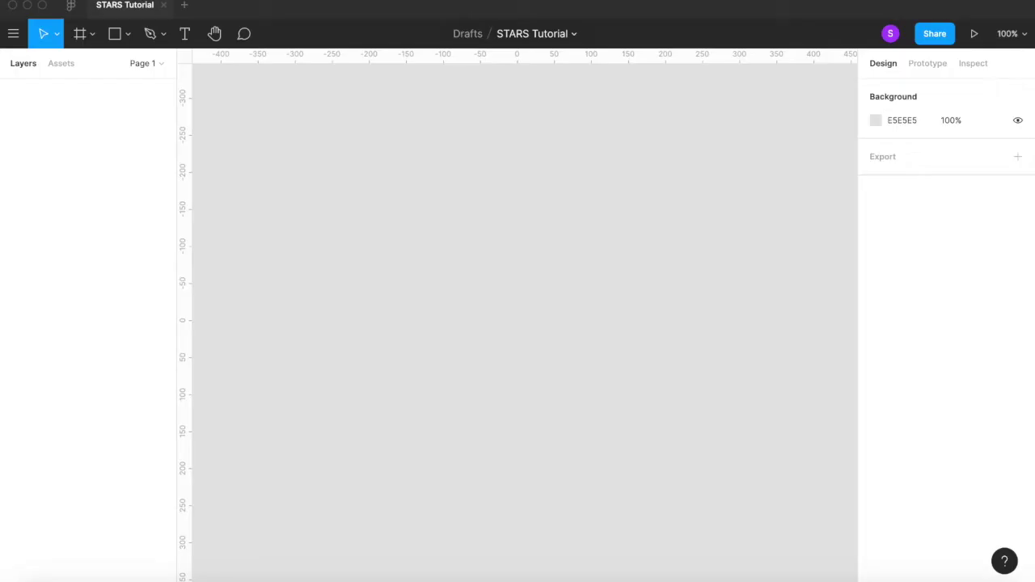
# Step: Paste the copied screenshot of the two hand-drawn wireframe sketches onto the canvas
pyautogui.press('super+v')
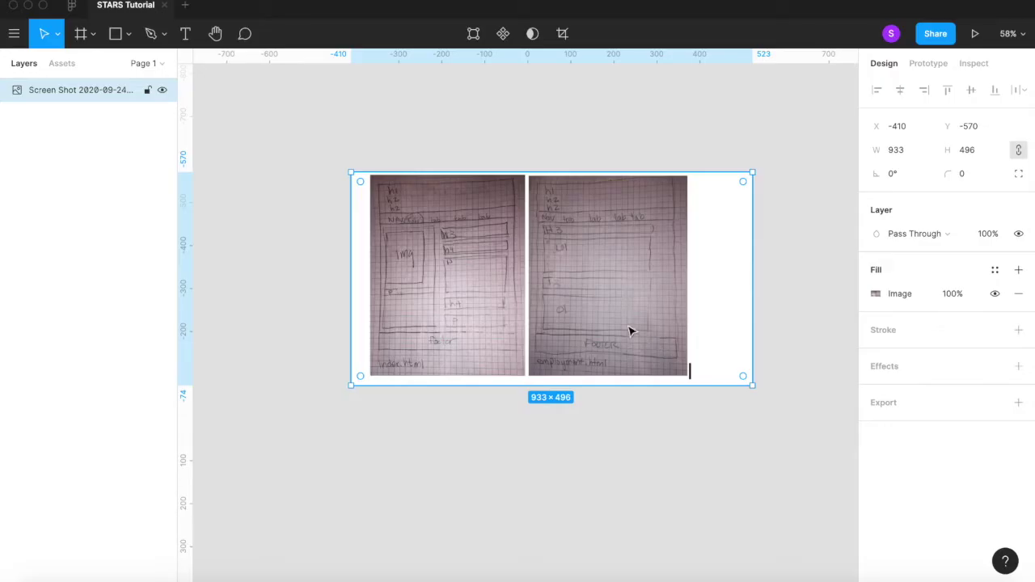
pyautogui.click(626, 410)
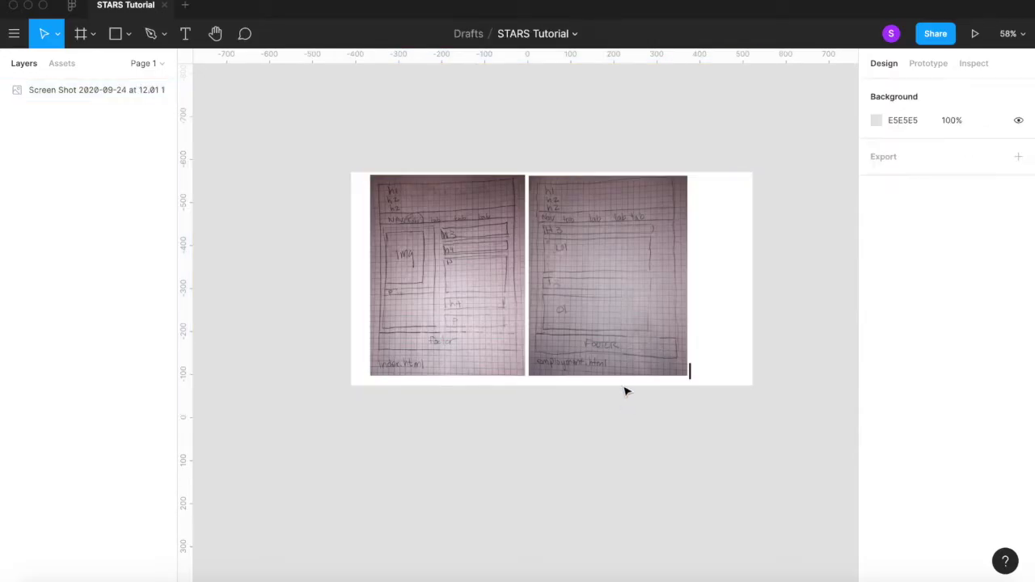
pyautogui.click(618, 278)
pyautogui.scroll(3, 595, 291)
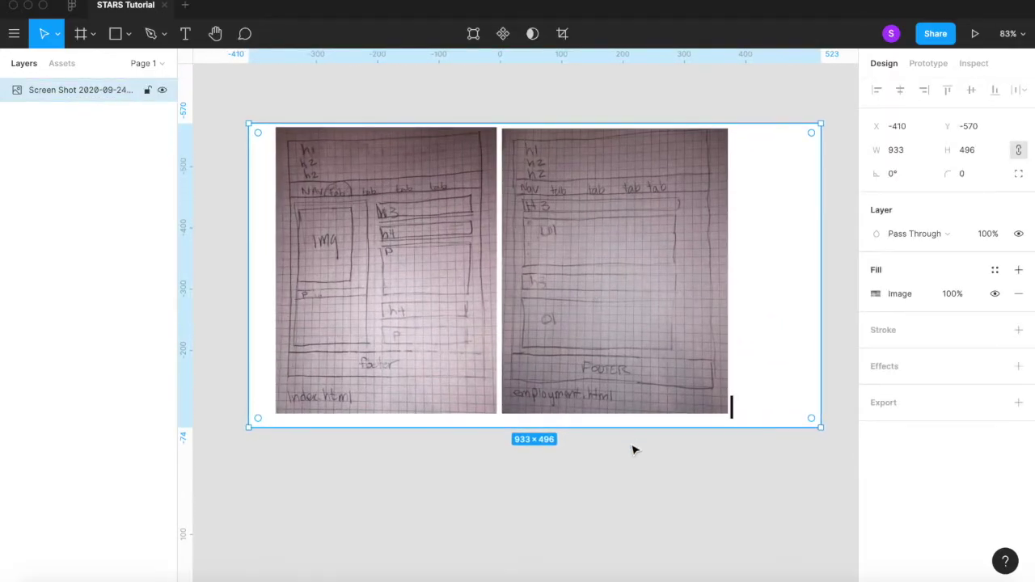
pyautogui.click(646, 483)
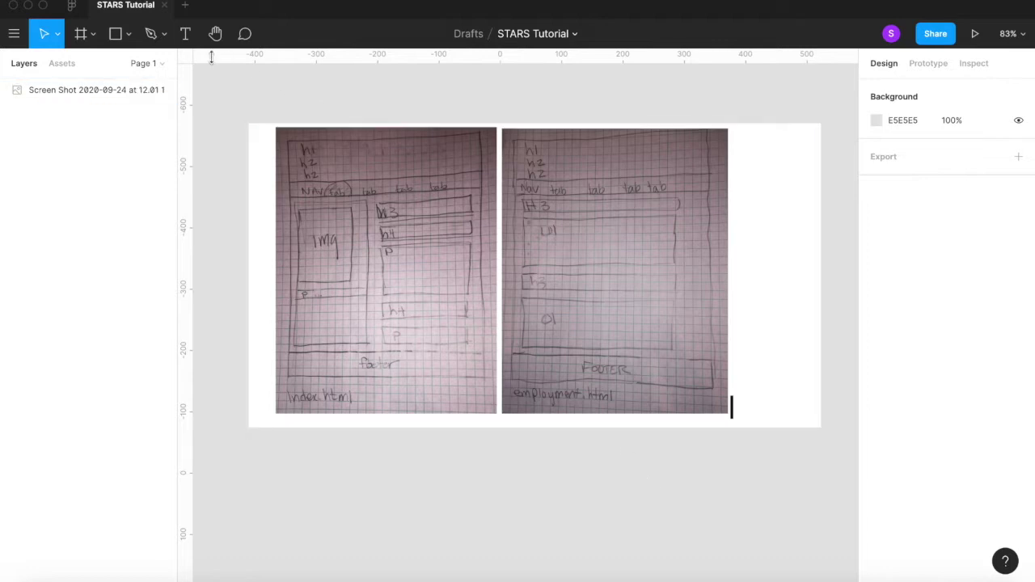
# Step: Place the "Screen Shot 2020-09-24 at 12.01" PNG from the Desktop on the canvas below the pasted sketch image
pyautogui.click(128, 36)
pyautogui.click(126, 172)
pyautogui.scroll(-6, 422, 237)
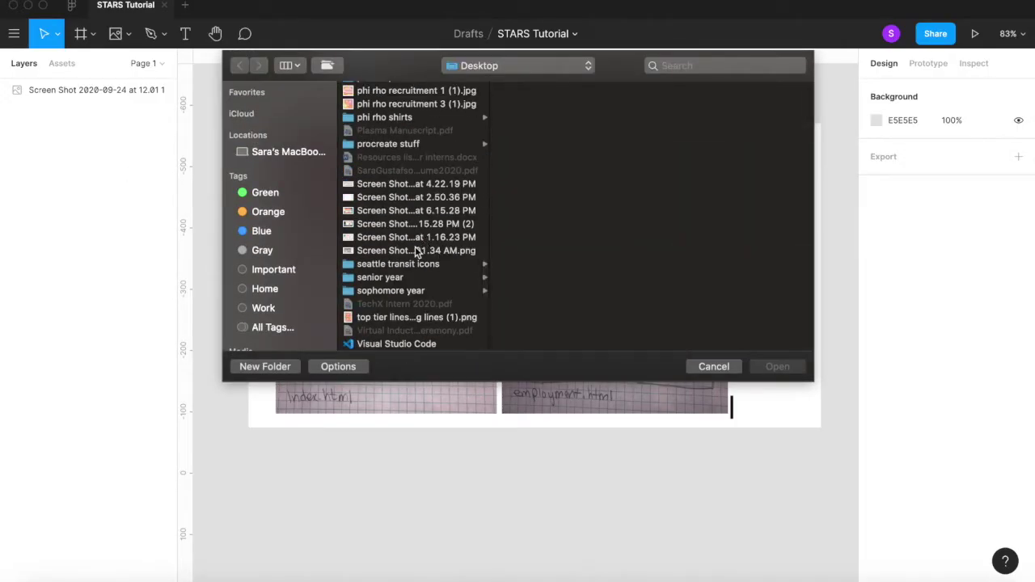
pyautogui.click(416, 251)
pyautogui.click(789, 366)
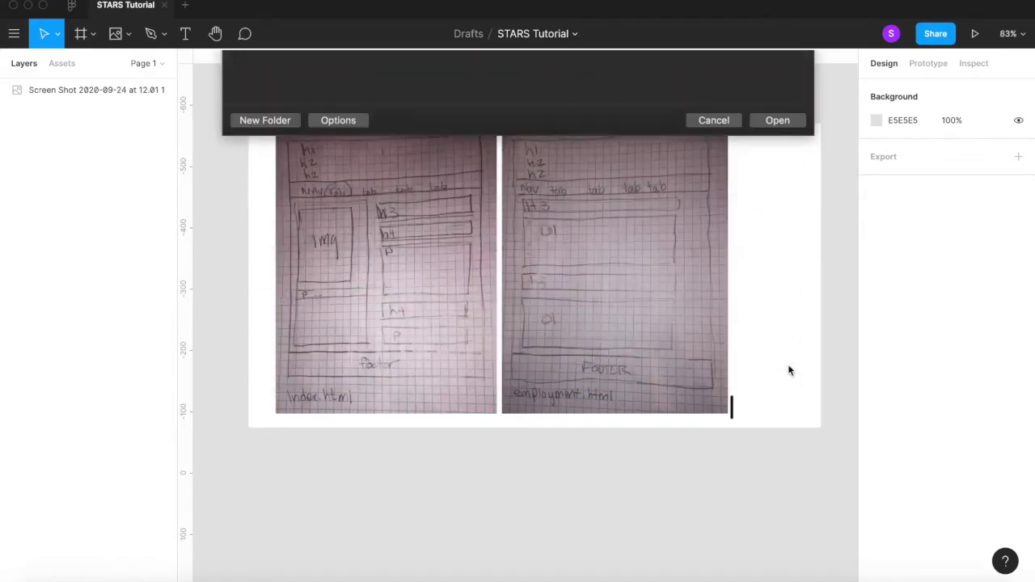
pyautogui.click(346, 489)
# Step: Delete the first pasted copy of the sketch screenshot, leaving only the placed image
pyautogui.click(738, 187)
pyautogui.press('Delete')
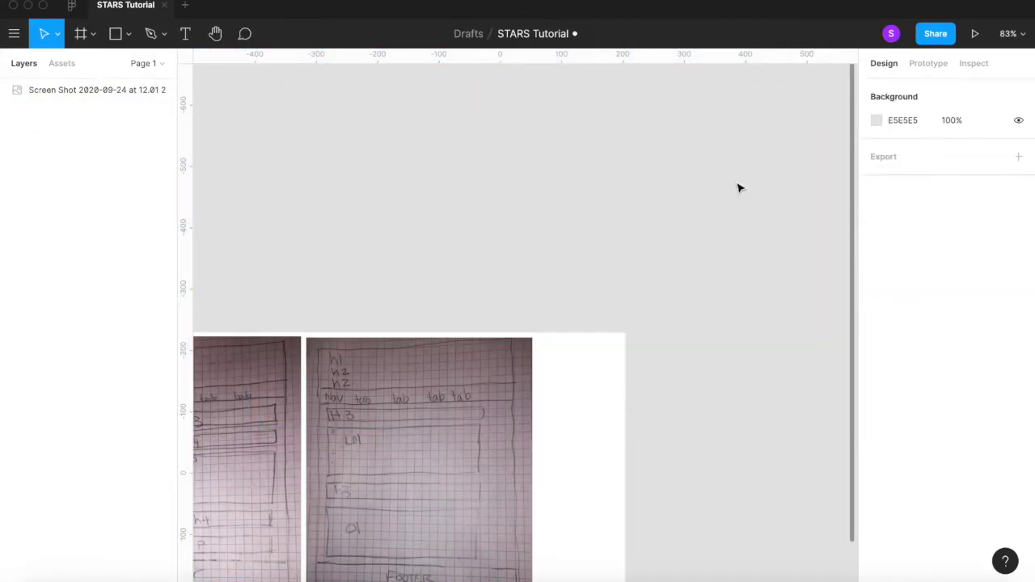
# Step: Add a frame with the MacBook desktop preset (1152 × 700) beside the sketch image
pyautogui.scroll(-5, 501, 395)
pyautogui.hscroll(-5, 501, 395)
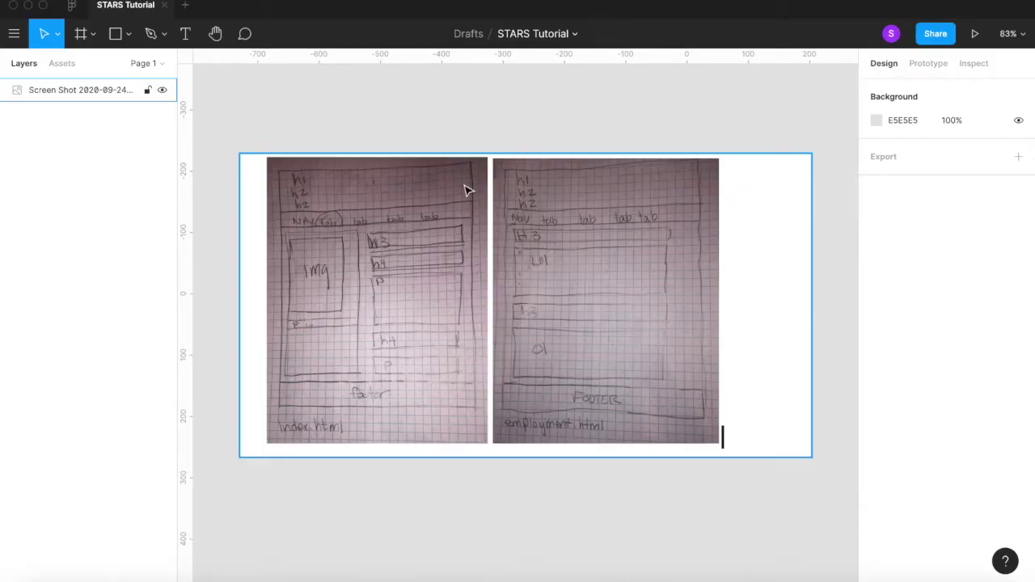
pyautogui.scroll(-2, 617, 245)
pyautogui.hscroll(2, 599, 238)
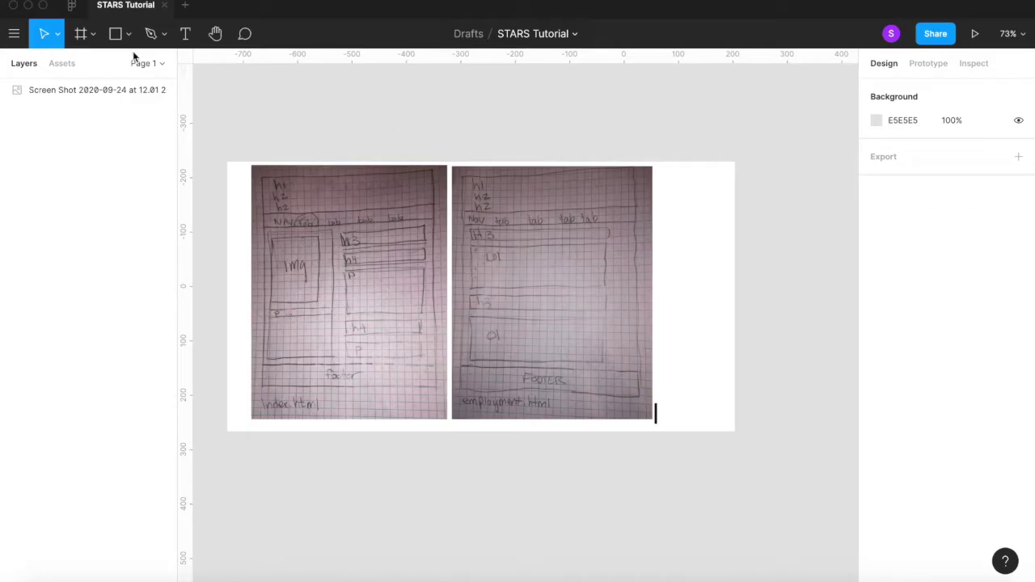
pyautogui.click(94, 38)
pyautogui.click(81, 65)
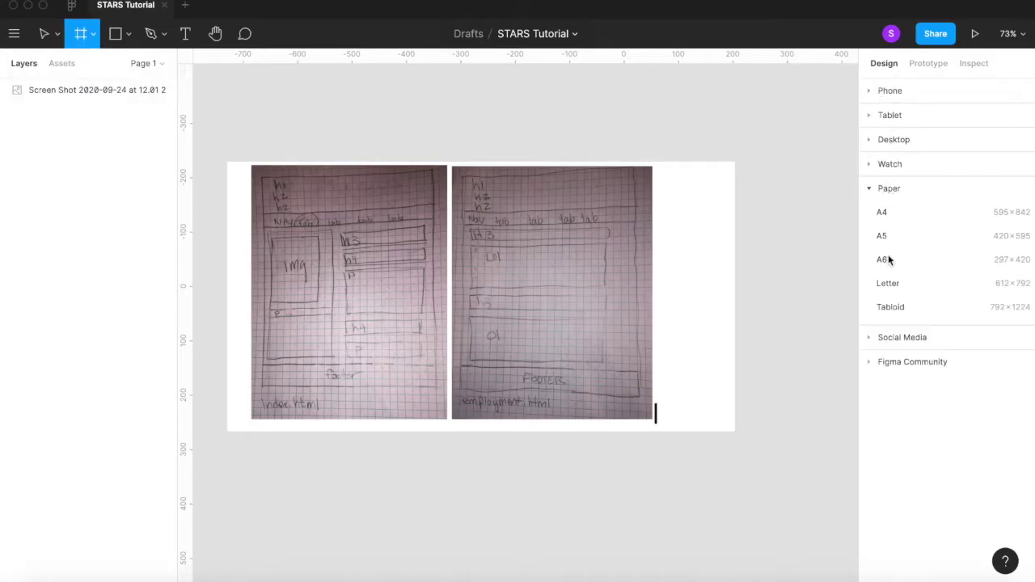
pyautogui.click(889, 139)
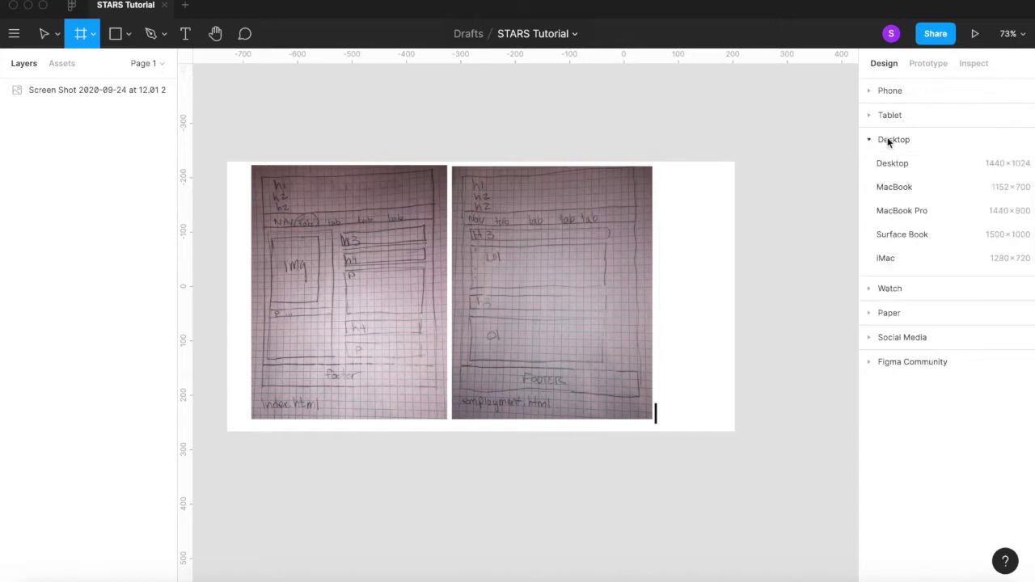
pyautogui.click(894, 187)
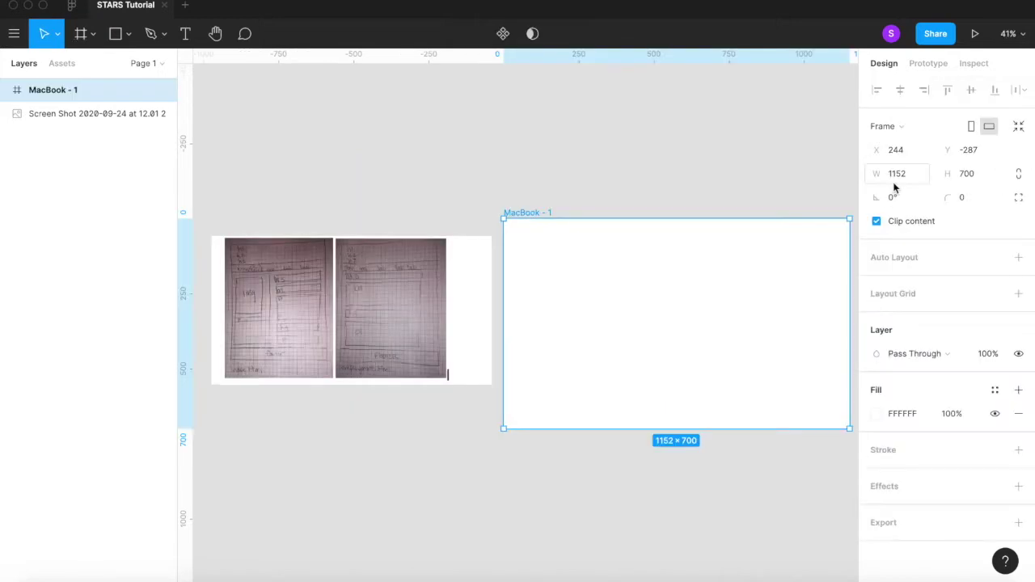
pyautogui.click(538, 469)
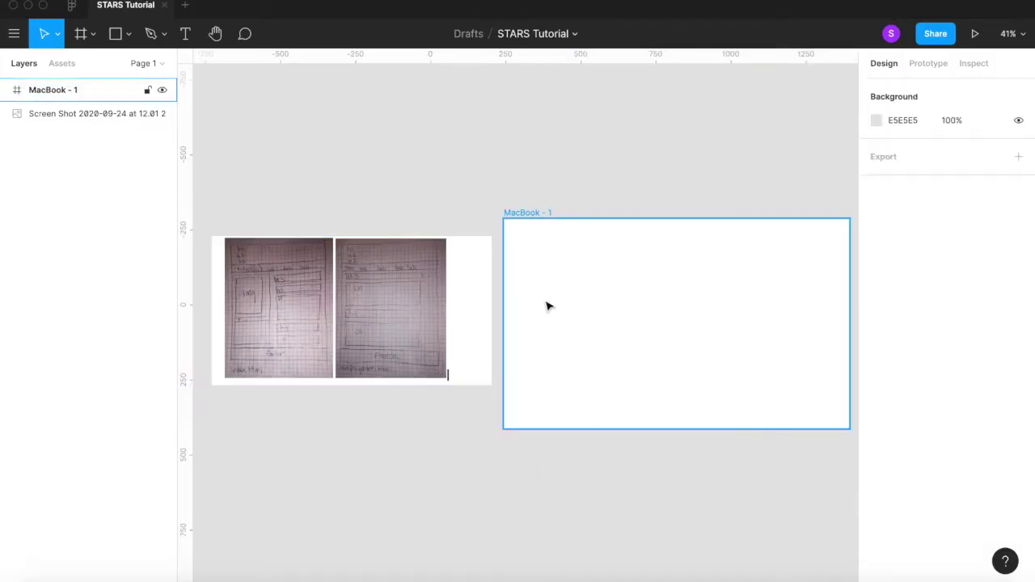
# Step: Rename the MacBook frame as "Prototype Screen 1"
pyautogui.doubleClick(36, 90)
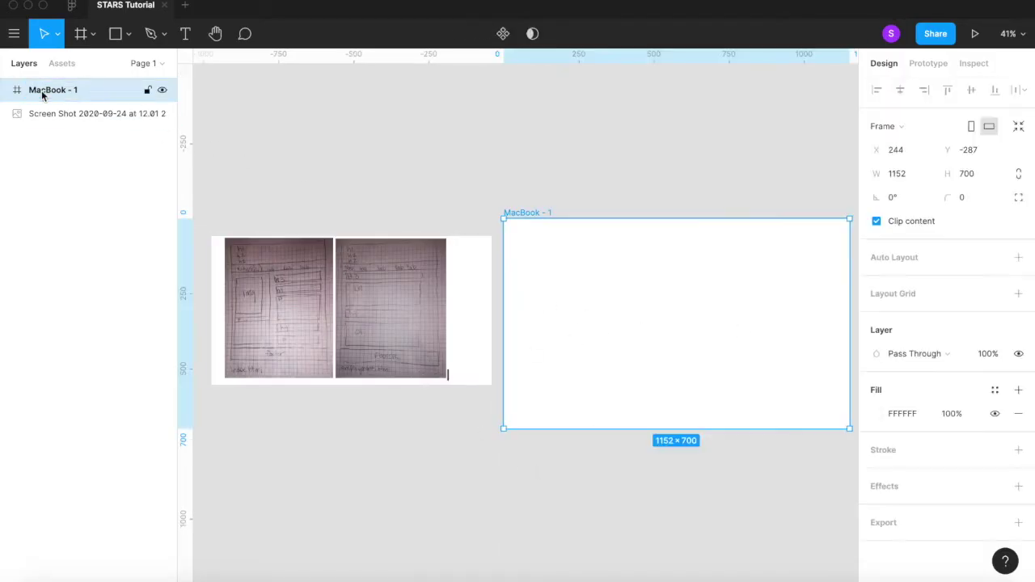
pyautogui.write('Prototype Screen')
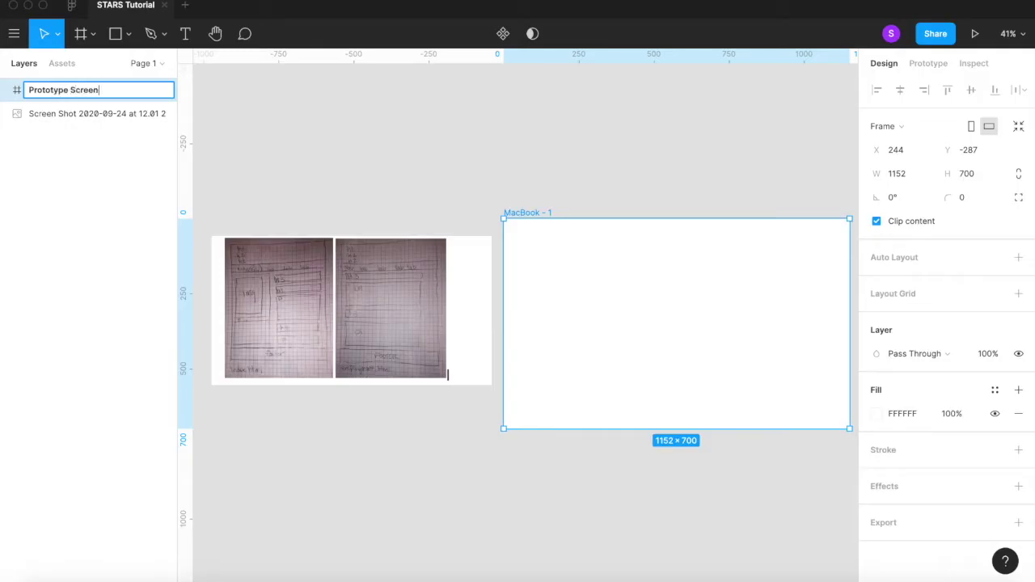
pyautogui.click(623, 186)
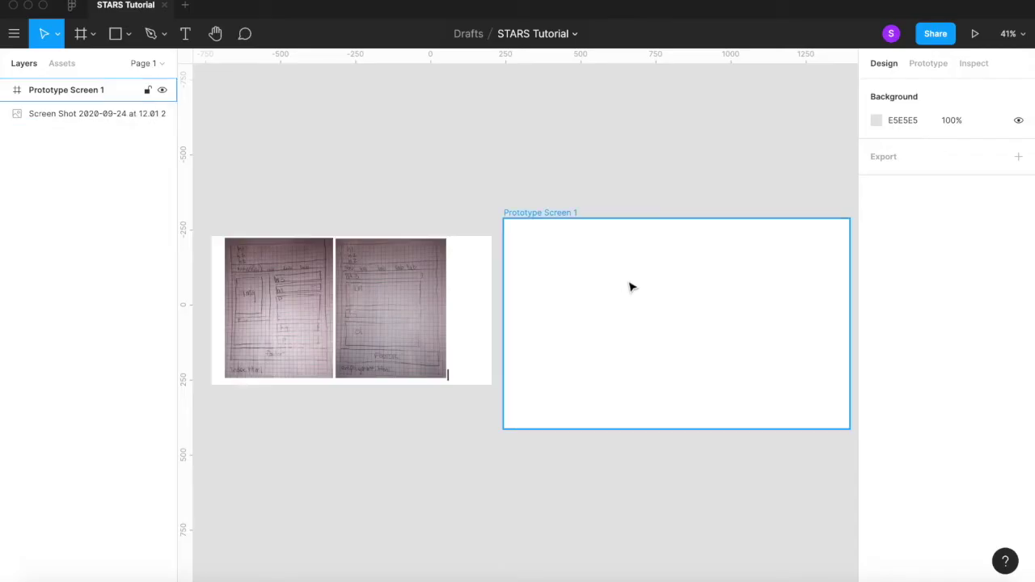
# Step: Draw a header rectangle across the full width of the frame's top edge, 1152 × 119 in size
pyautogui.hscroll(2, 632, 286)
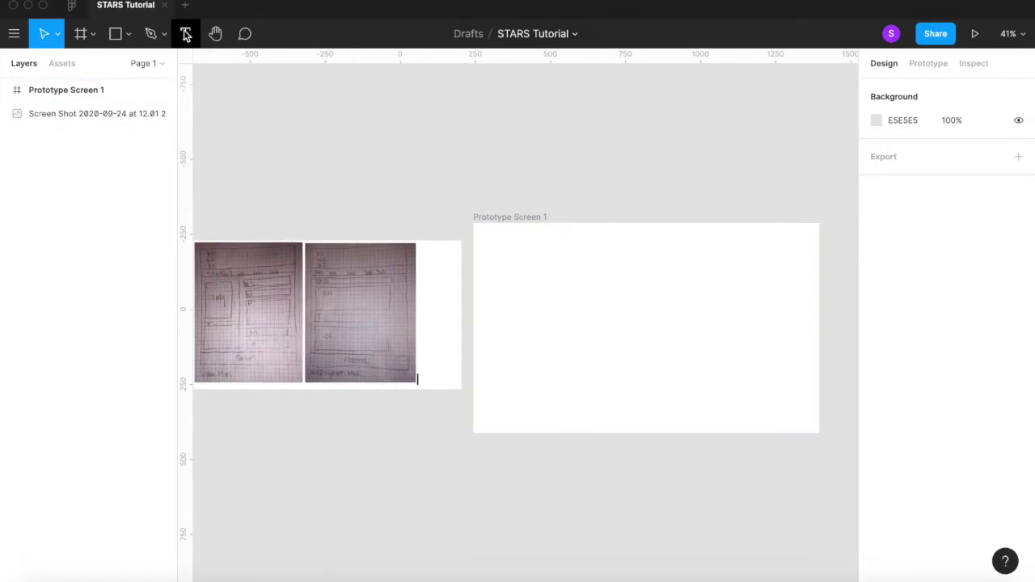
pyautogui.click(128, 34)
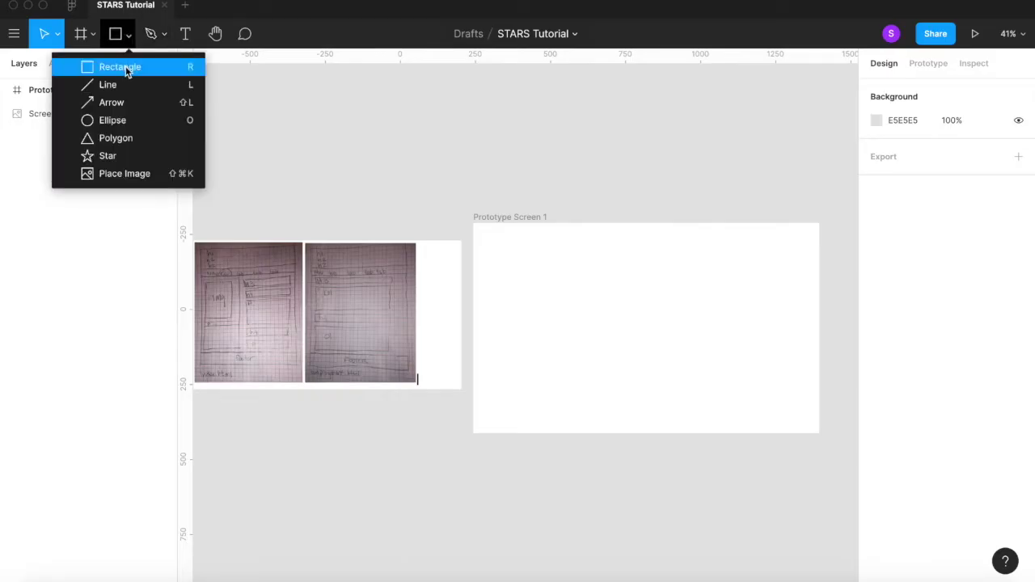
pyautogui.click(121, 67)
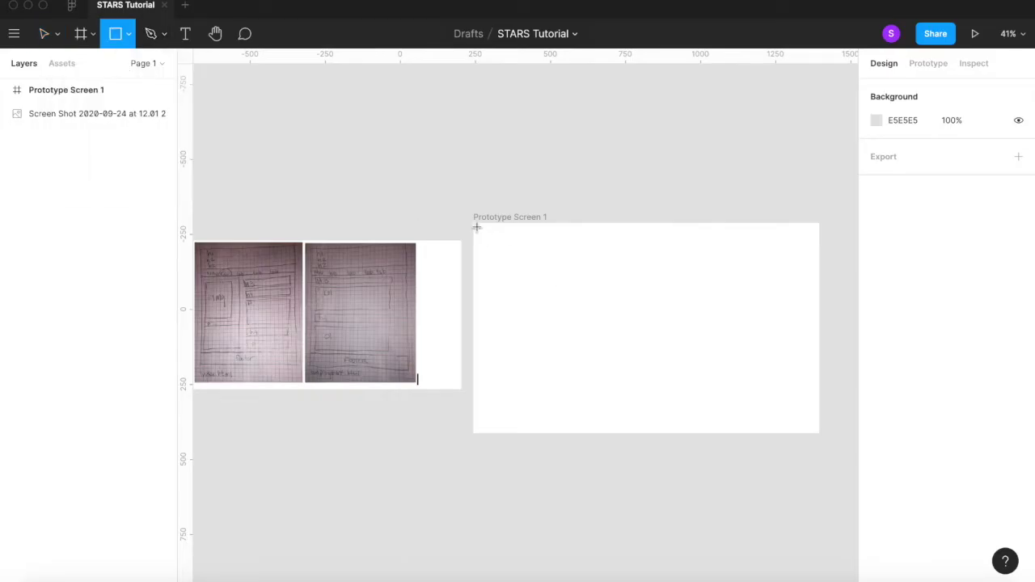
pyautogui.moveTo(477, 227); pyautogui.dragTo(820, 260)
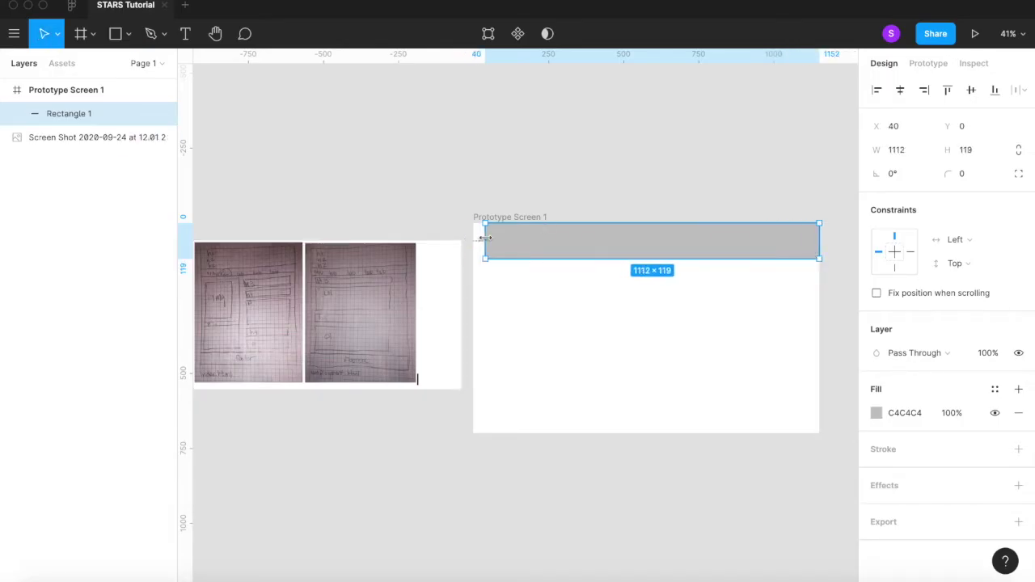
pyautogui.click(588, 171)
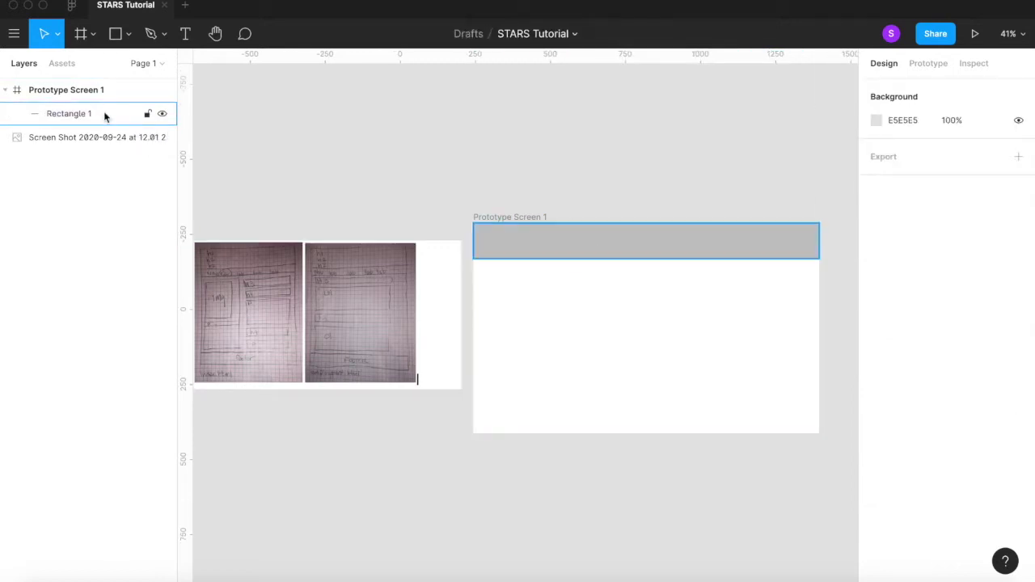
pyautogui.click(186, 33)
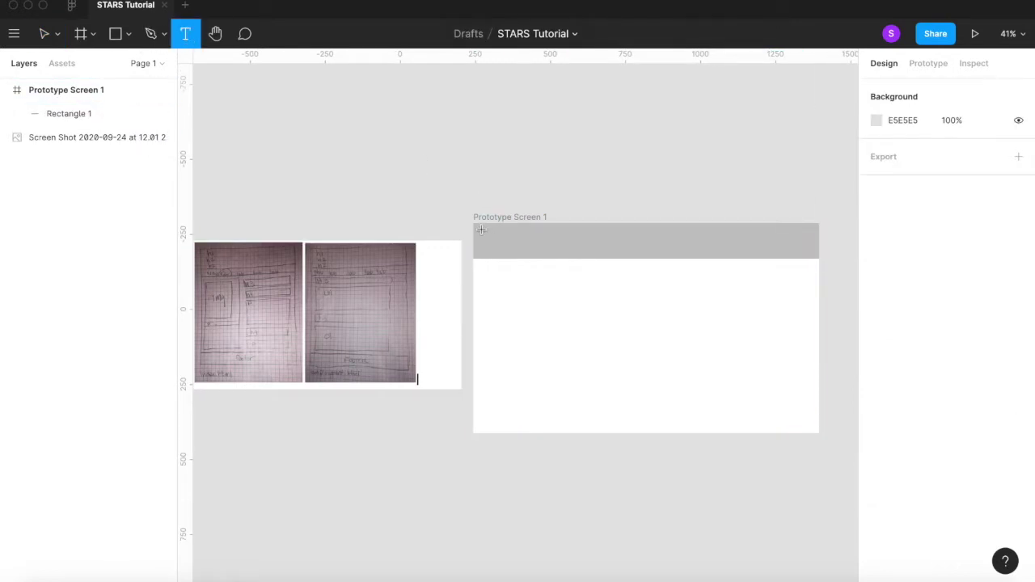
pyautogui.scroll(5, 481, 230)
pyautogui.moveTo(473, 223); pyautogui.dragTo(838, 293)
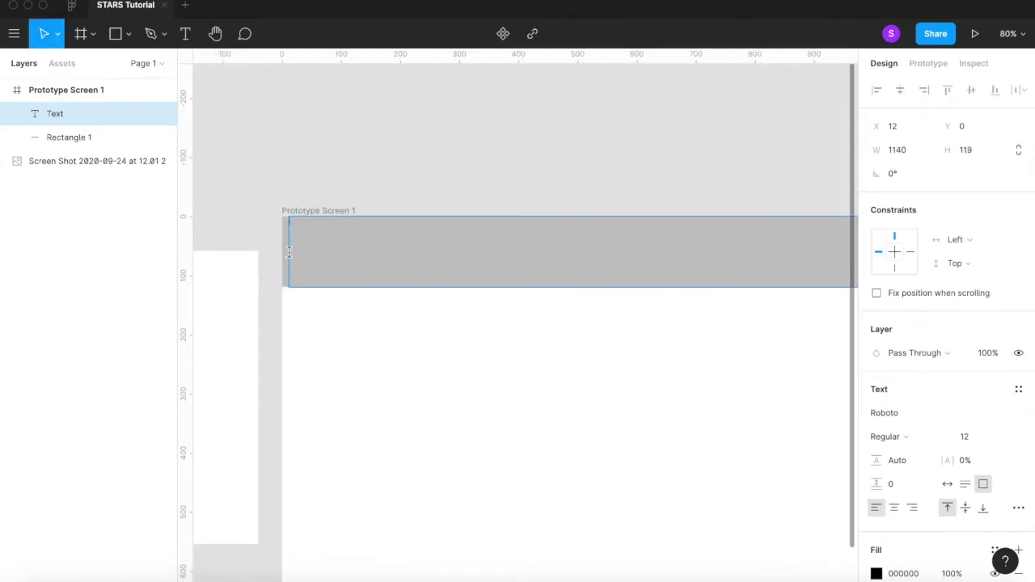
pyautogui.press('Escape')
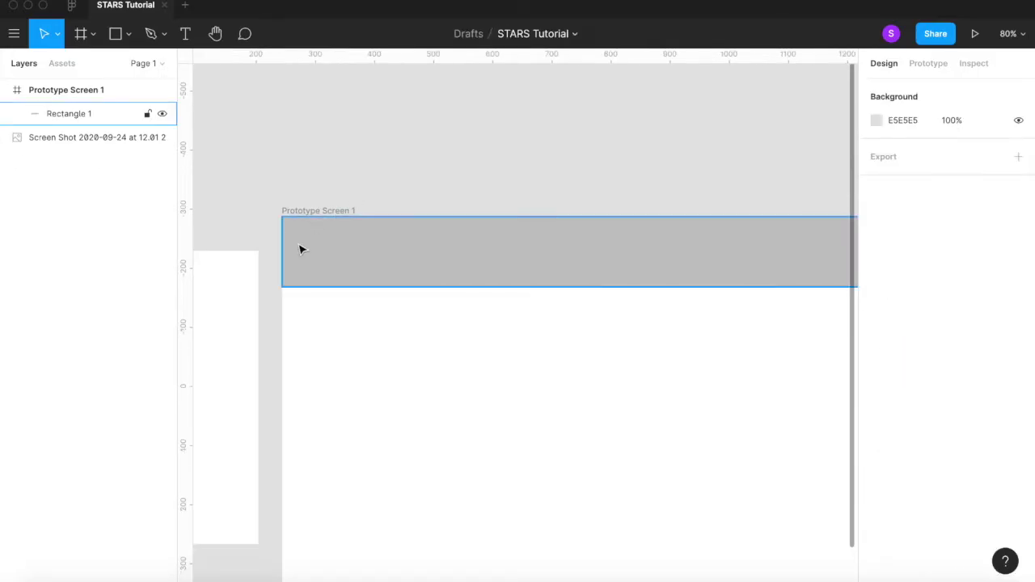
pyautogui.click(300, 248)
pyautogui.scroll(-5, 423, 224)
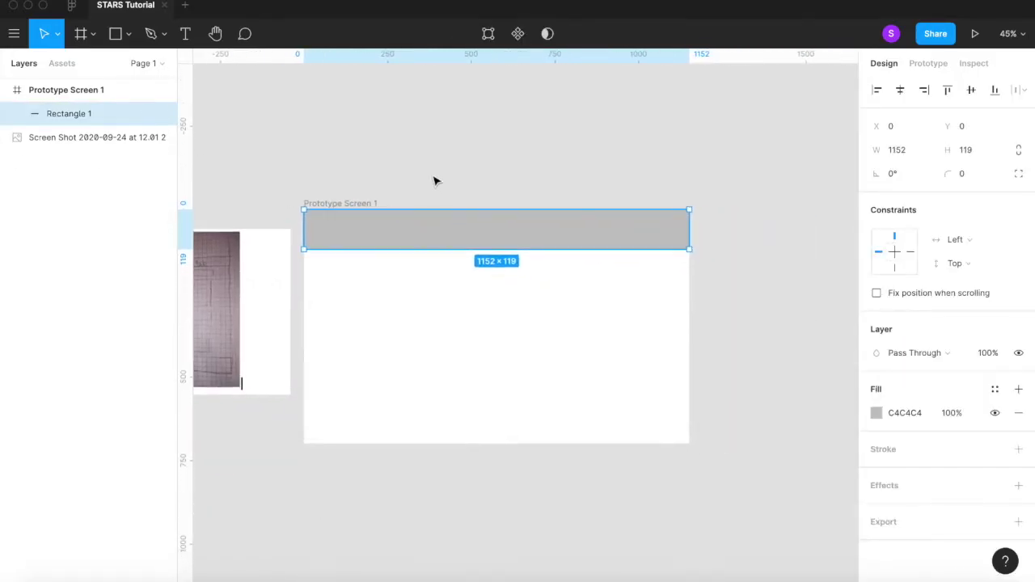
# Step: Add a 1152 × 119 text box over the header rectangle reading "Heading 1" at font size 20
pyautogui.click(288, 102)
pyautogui.click(185, 40)
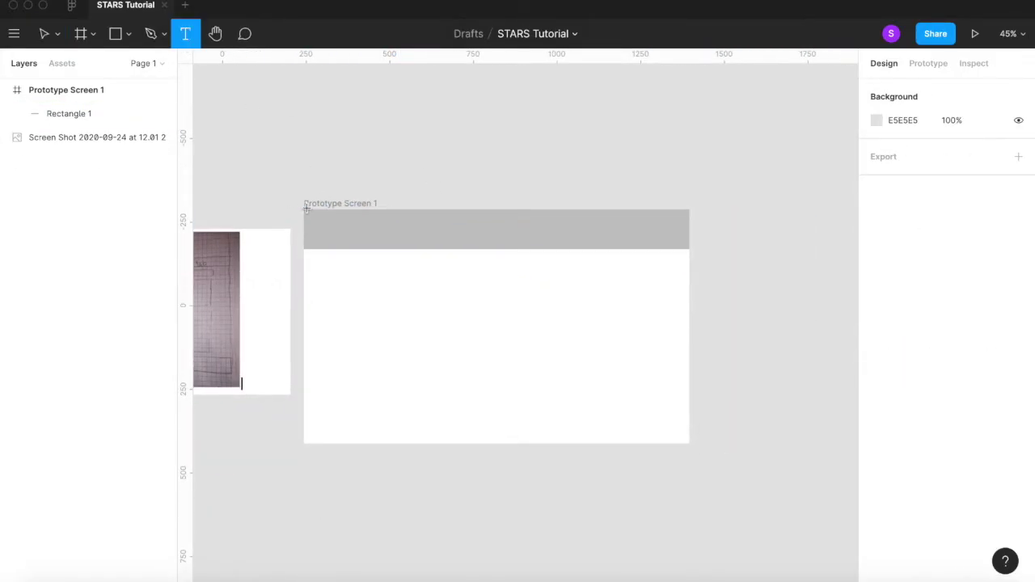
pyautogui.moveTo(304, 211); pyautogui.dragTo(689, 253)
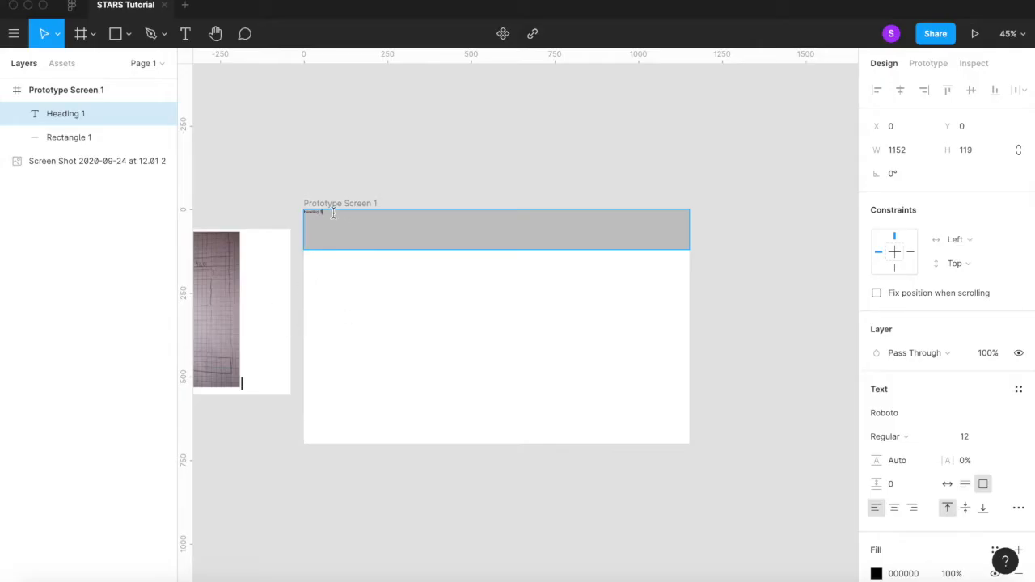
pyautogui.click(975, 440)
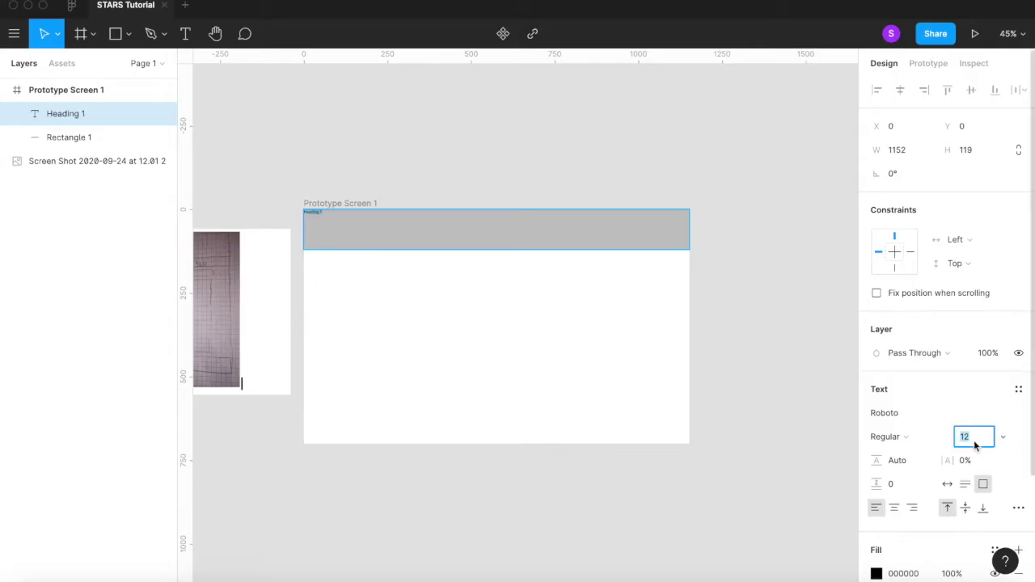
pyautogui.write('18')
pyautogui.press('Return')
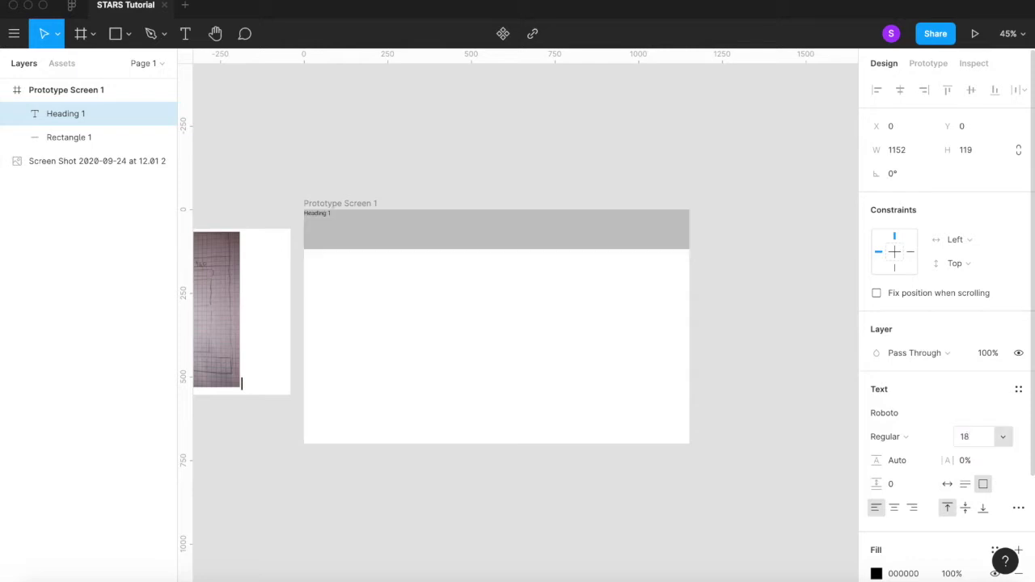
pyautogui.write('20')
pyautogui.press('Return')
# Step: Add a second line reading "Heading 2" to the header text and set the "Heading 1" line's font size to 35
pyautogui.doubleClick(327, 214)
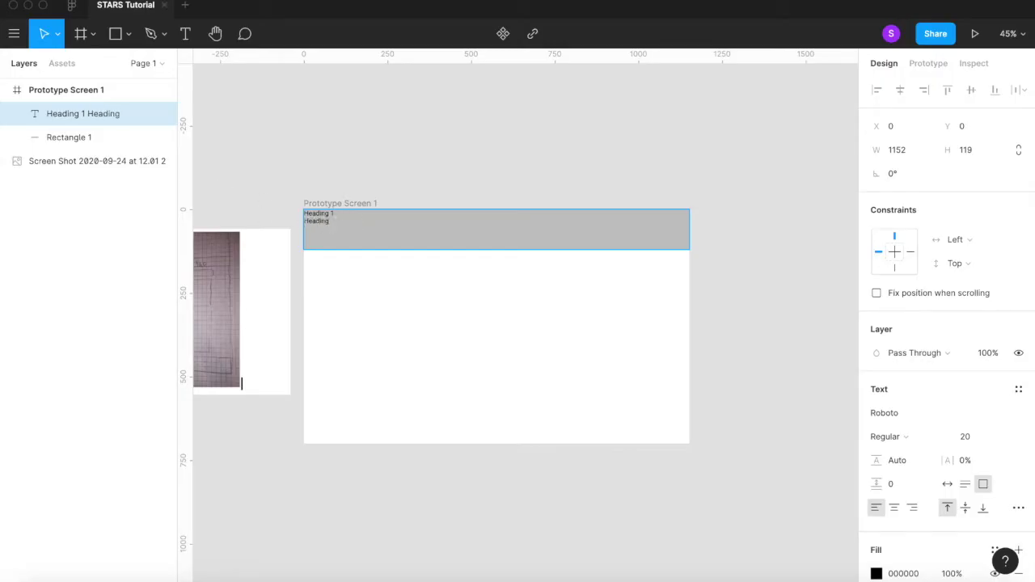
pyautogui.tripleClick(328, 216)
pyautogui.click(979, 437)
pyautogui.write('30')
pyautogui.press('Return')
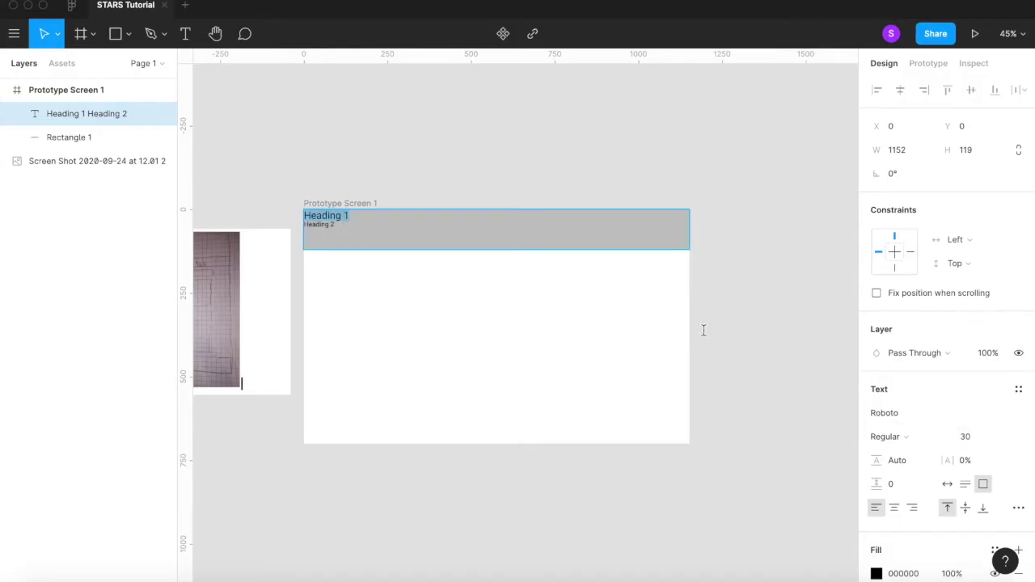
pyautogui.click(974, 436)
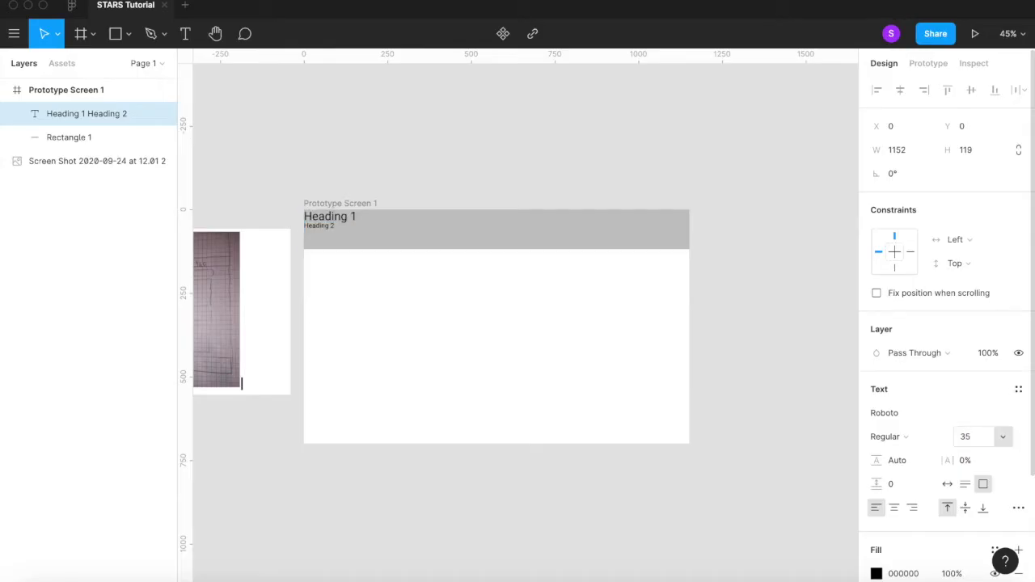
# Step: Set the font size of the "Heading 2" line to 28
pyautogui.click(327, 224)
pyautogui.hotkey('ctrl', 'a')
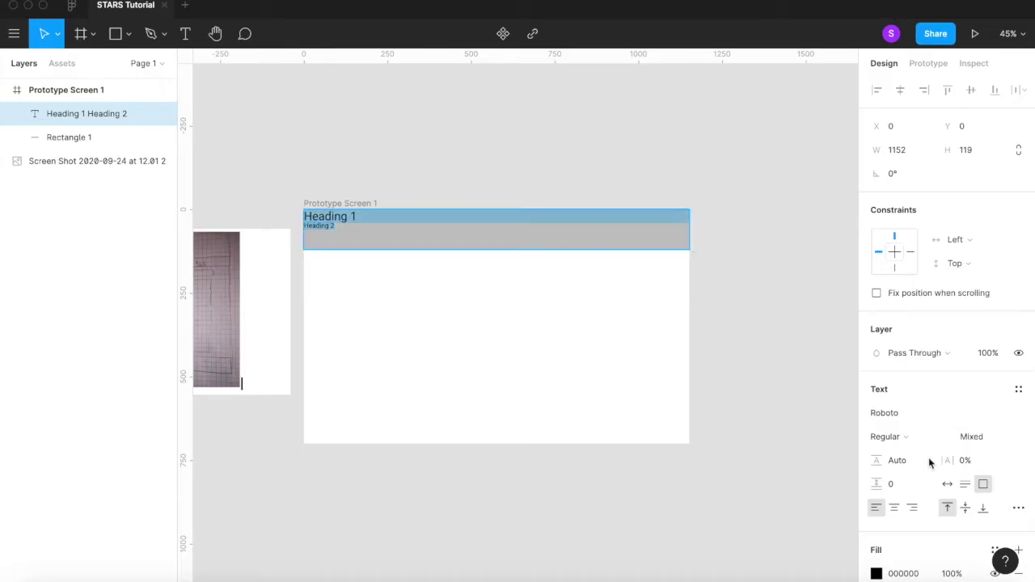
pyautogui.click(340, 227)
pyautogui.moveTo(340, 226); pyautogui.dragTo(293, 232)
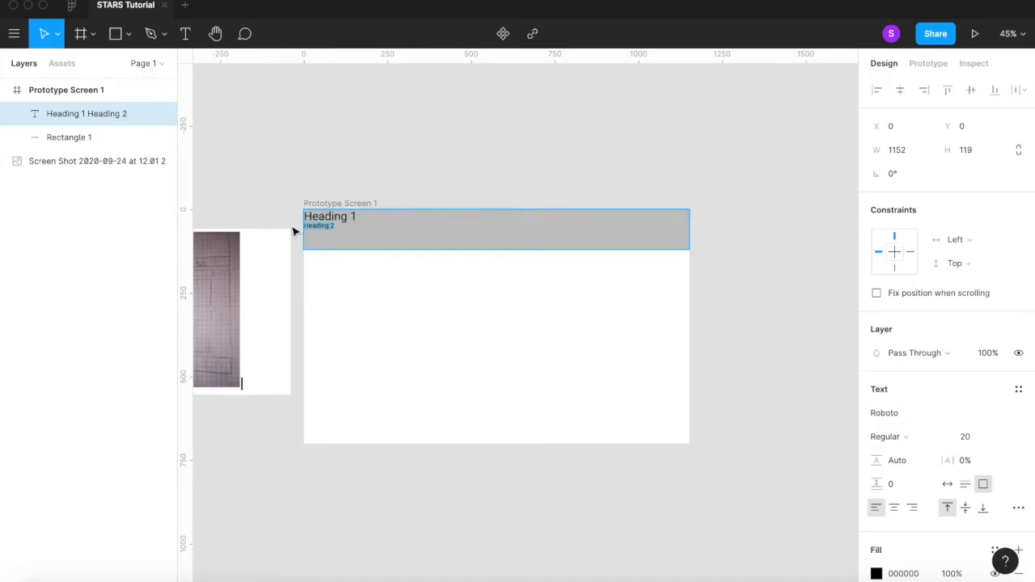
pyautogui.click(973, 436)
pyautogui.write('28')
pyautogui.press('Return')
# Step: Add a third line reading "Heading 3" below "Heading 2" in the header text box and select that line
pyautogui.click(346, 228)
pyautogui.press('Return')
pyautogui.write('Heading 3')
pyautogui.press('super+shift+Left')
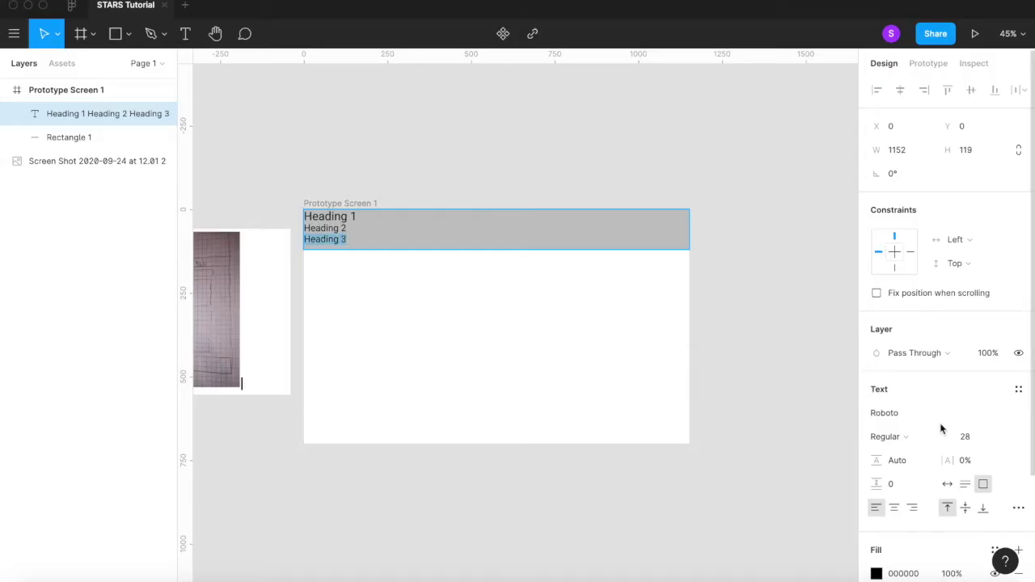
# Step: Set the font size of the "Heading 3" line to 20 and finish editing the header text
pyautogui.click(964, 436)
pyautogui.write('20')
pyautogui.press('Return')
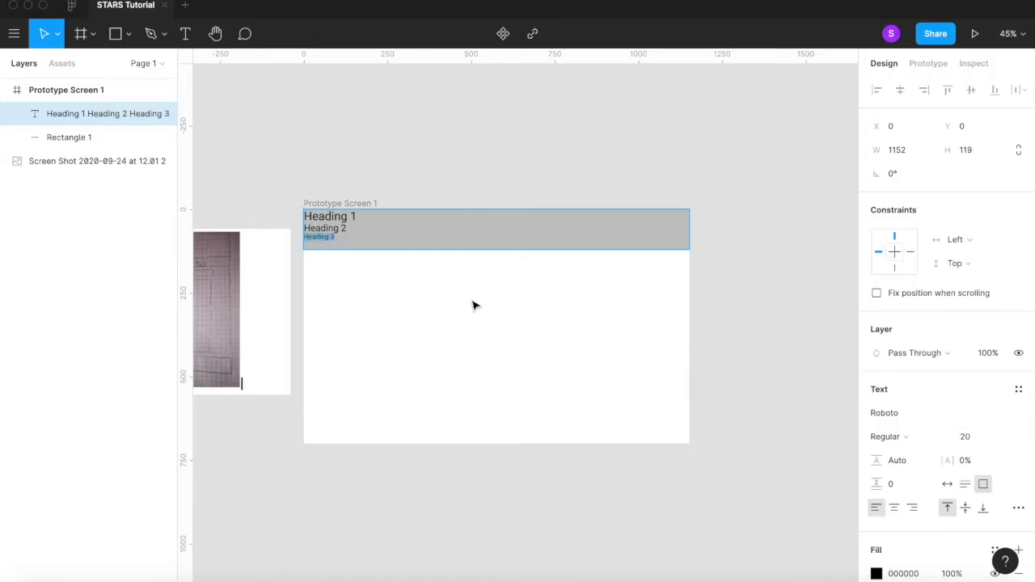
pyautogui.press('Escape')
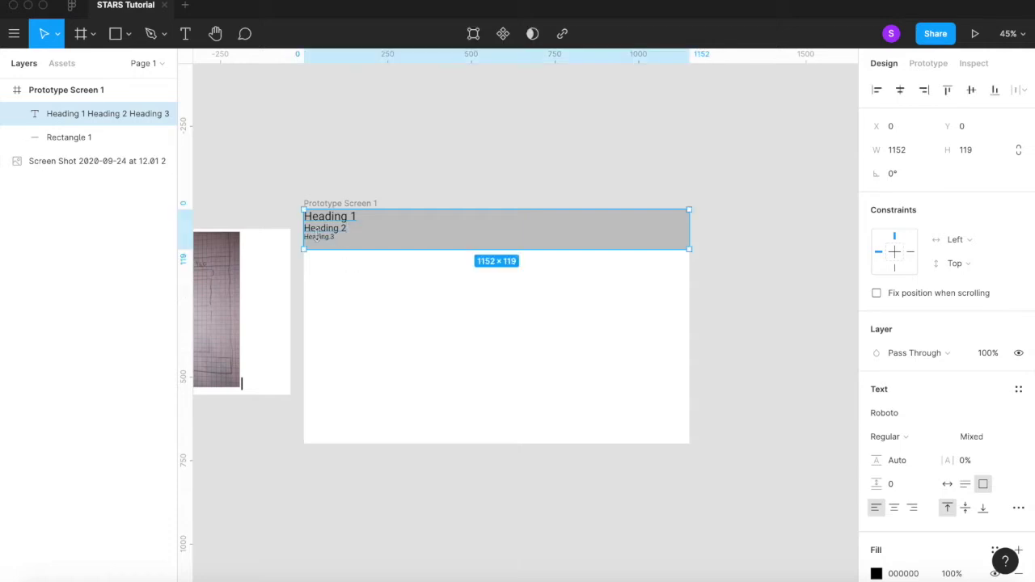
# Step: Inset the header text box by 15 from the frame's left and top edges, making it 1137 × 104
pyautogui.moveTo(304, 229); pyautogui.dragTo(308, 229)
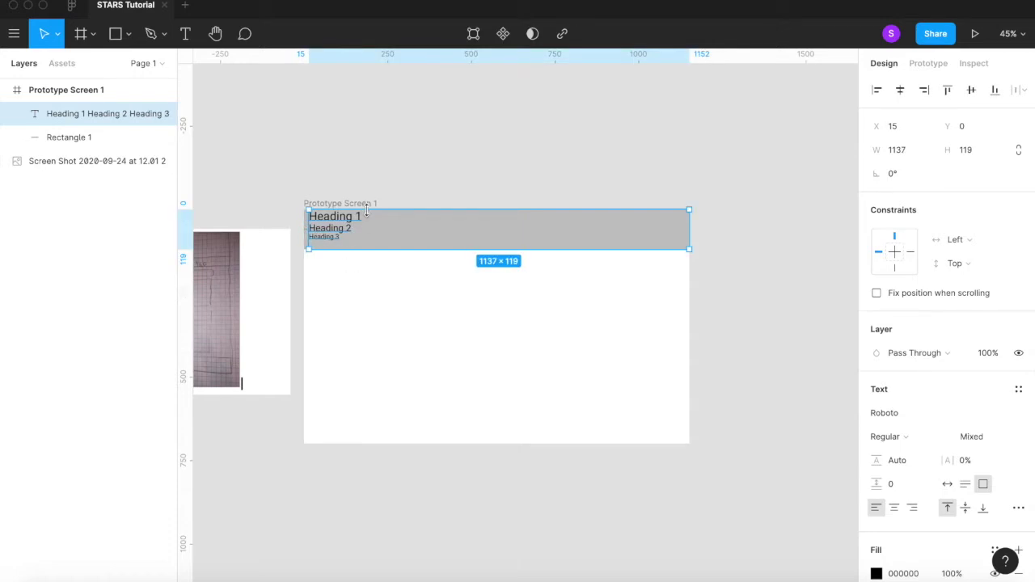
pyautogui.moveTo(366, 211); pyautogui.dragTo(366, 214)
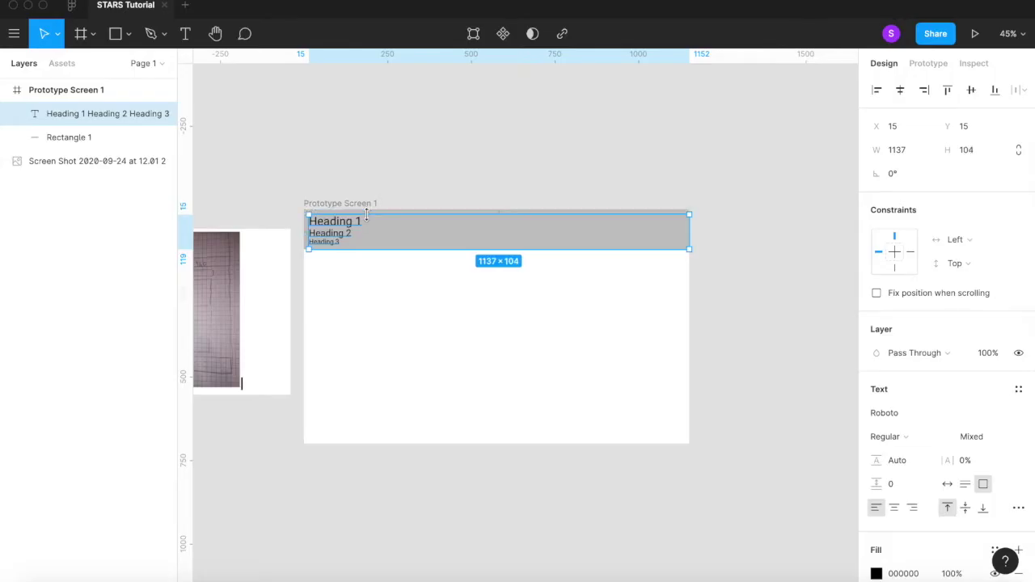
pyautogui.click(439, 167)
# Step: Duplicate the header rectangle and make the copy a 1152 × 53 bar directly beneath the header at Y 119
pyautogui.hscroll(-3, 496, 270)
pyautogui.hscroll(-2, 496, 269)
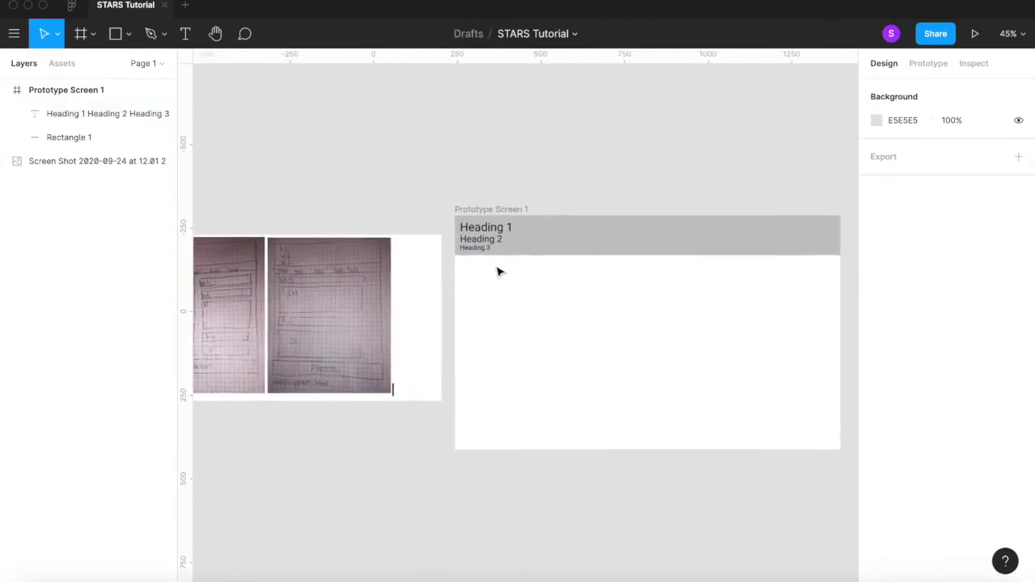
pyautogui.click(534, 243)
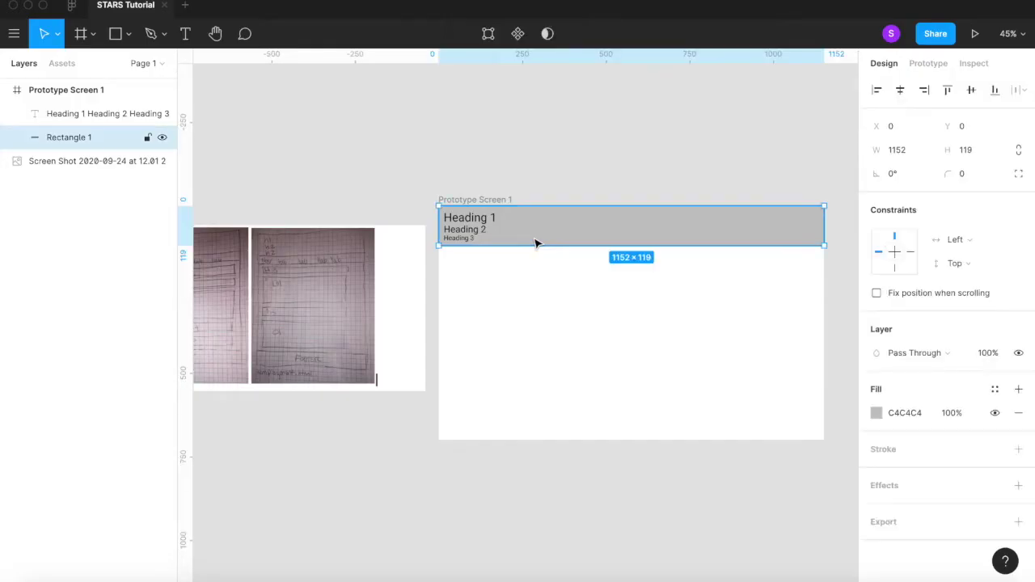
pyautogui.hotkey('ctrl', 'v')
pyautogui.moveTo(535, 242); pyautogui.dragTo(580, 266)
# Step: Change the fill of the new bar beneath the header to dark grey 5F5E5E
pyautogui.click(876, 413)
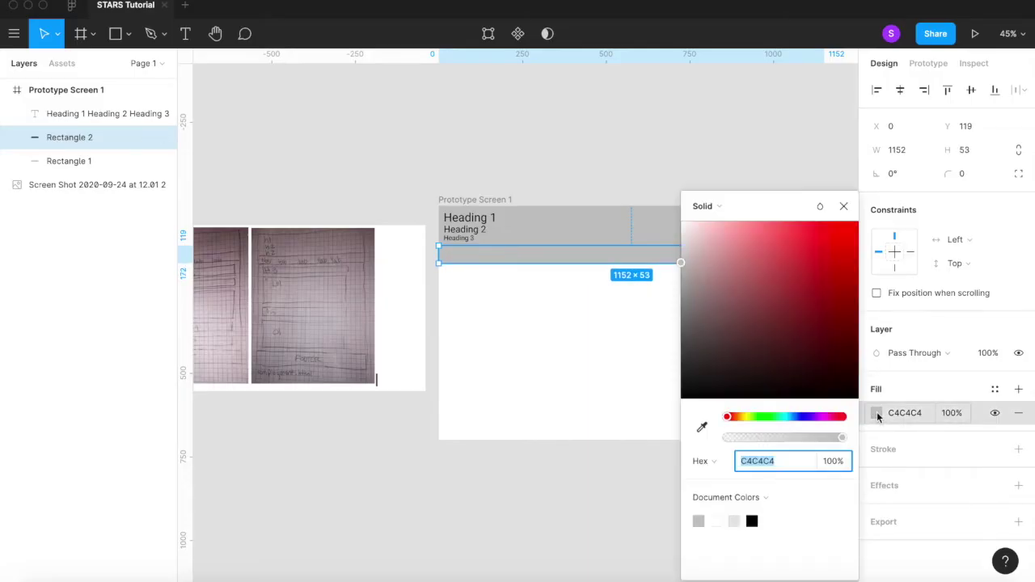
pyautogui.moveTo(689, 296); pyautogui.dragTo(682, 338)
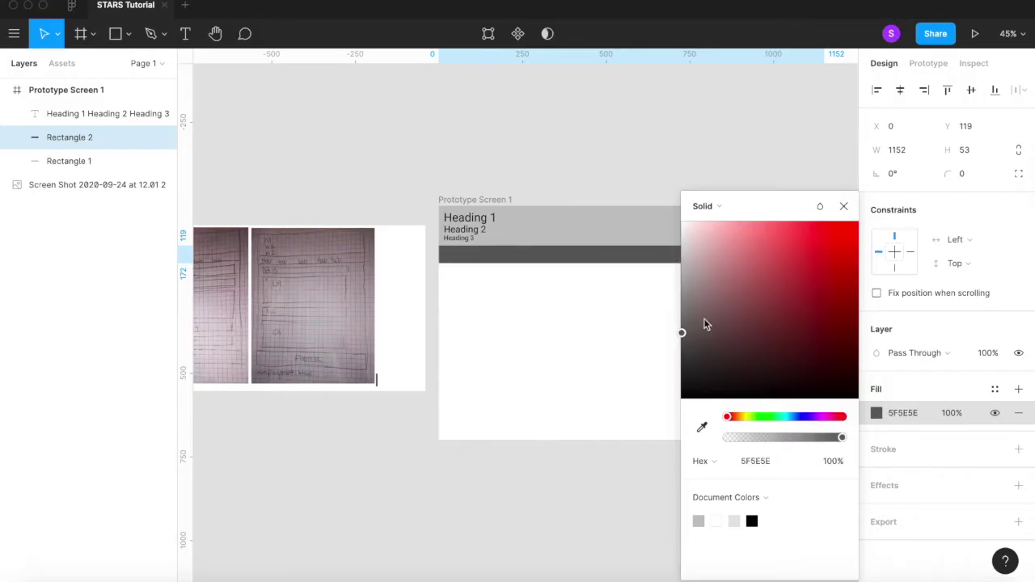
pyautogui.click(843, 206)
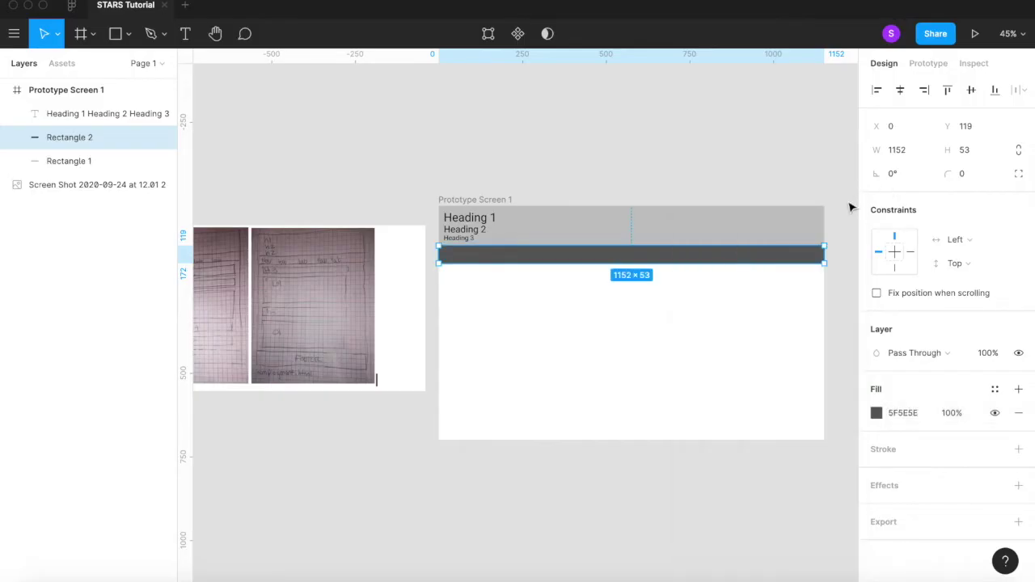
# Step: Duplicate the headings text box onto the dark bar at X 15, Y 128, and reduce its height to 33
pyautogui.click(474, 228)
pyautogui.scroll(2, 474, 228)
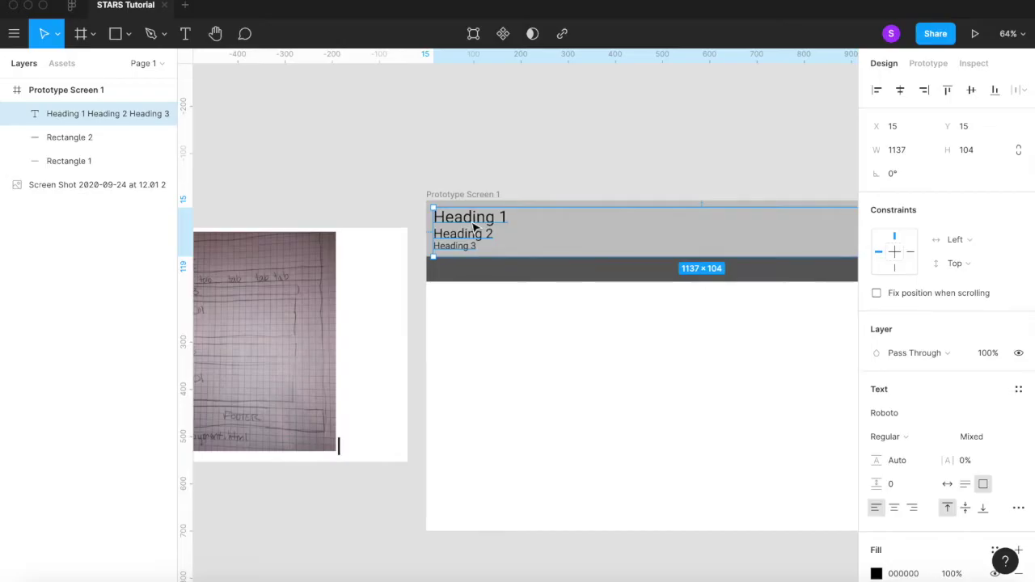
pyautogui.press('super+v')
pyautogui.moveTo(475, 228); pyautogui.dragTo(477, 283)
pyautogui.hscroll(2, 477, 284)
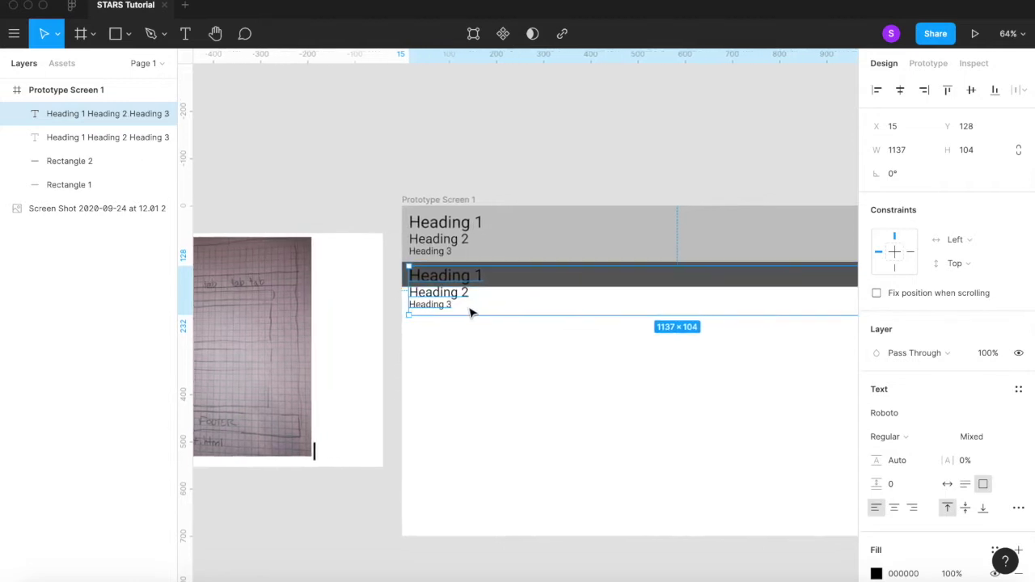
pyautogui.scroll(-2, 472, 312)
pyautogui.moveTo(485, 315); pyautogui.dragTo(487, 285)
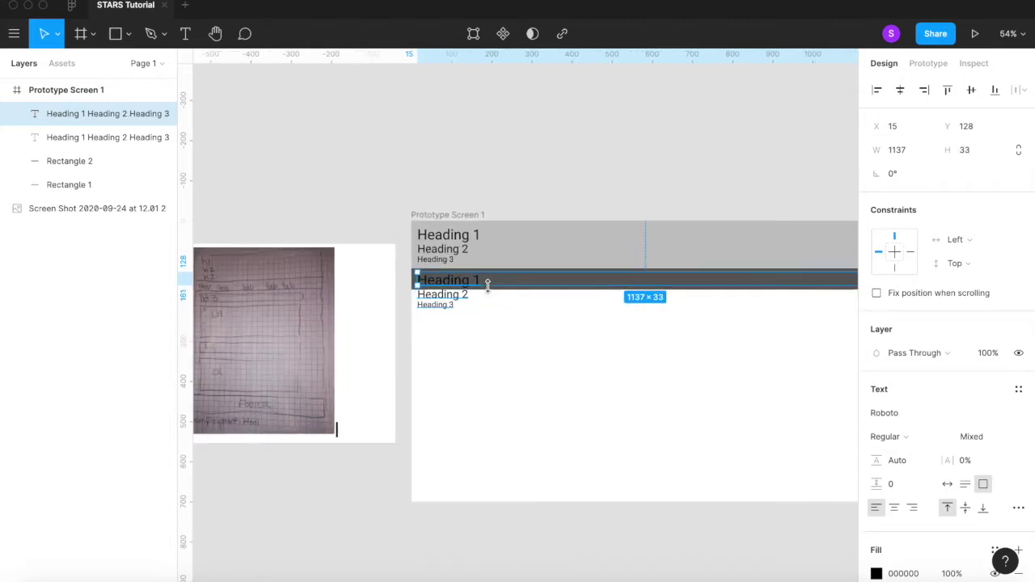
# Step: Replace all the text in the copied text box on the dark bar with "Nav"
pyautogui.doubleClick(464, 280)
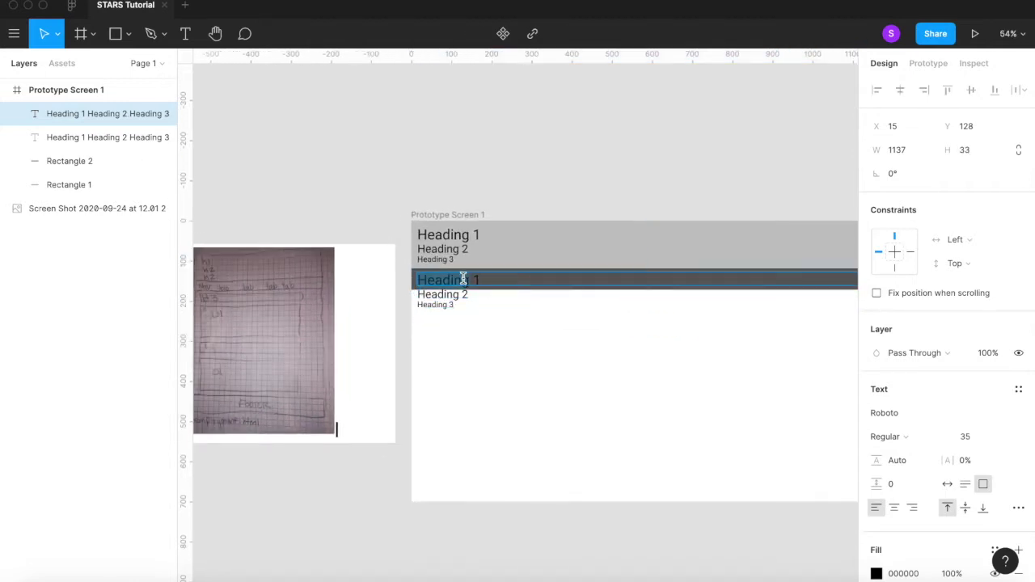
pyautogui.hotkey('ctrl', 'a')
pyautogui.press('BackSpace')
pyautogui.write('Na')
# Step: Change the "Nav" text's fill colour to white, FFFFFF
pyautogui.doubleClick(446, 279)
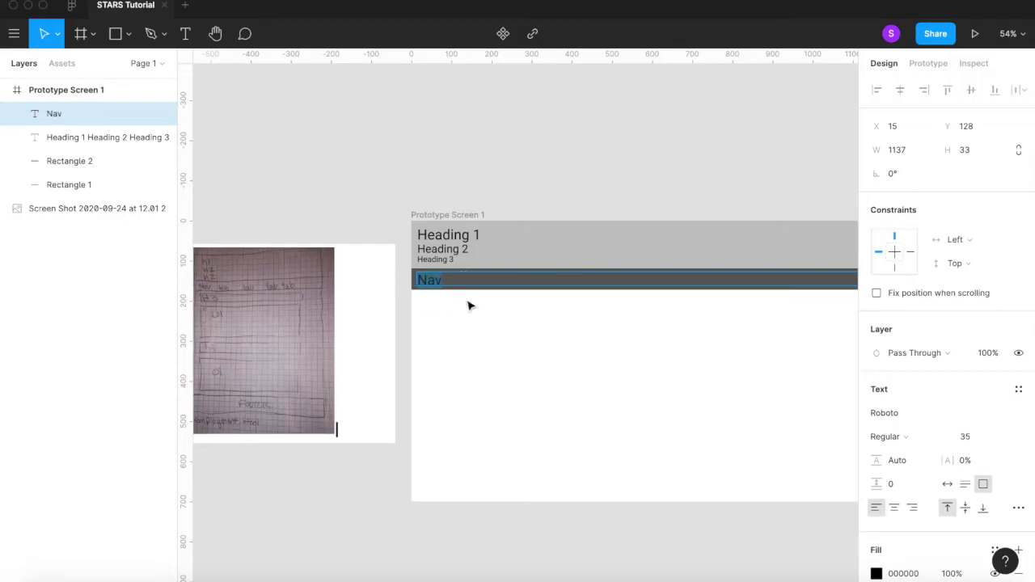
pyautogui.click(900, 574)
pyautogui.write('gg')
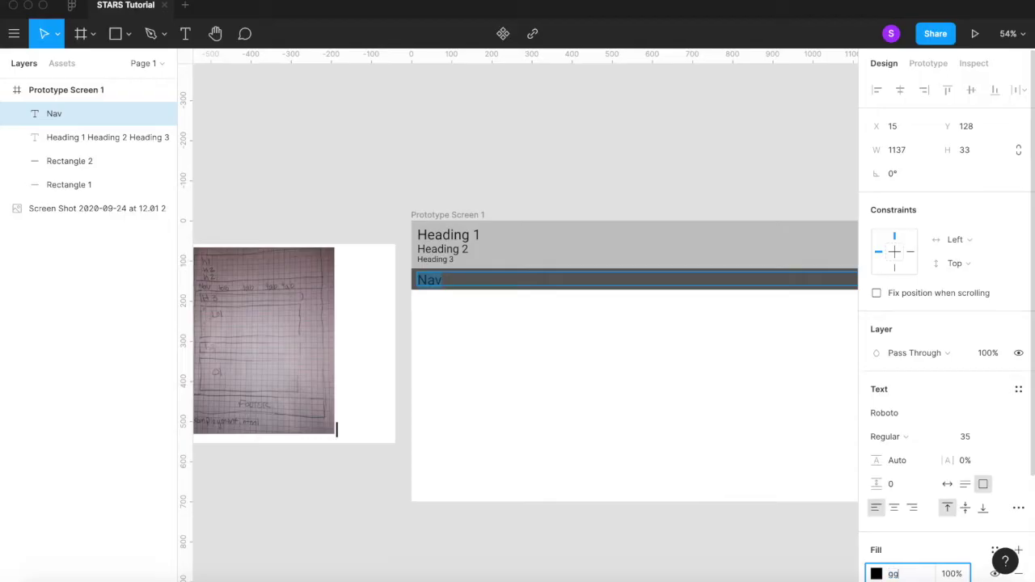
pyautogui.press('Return')
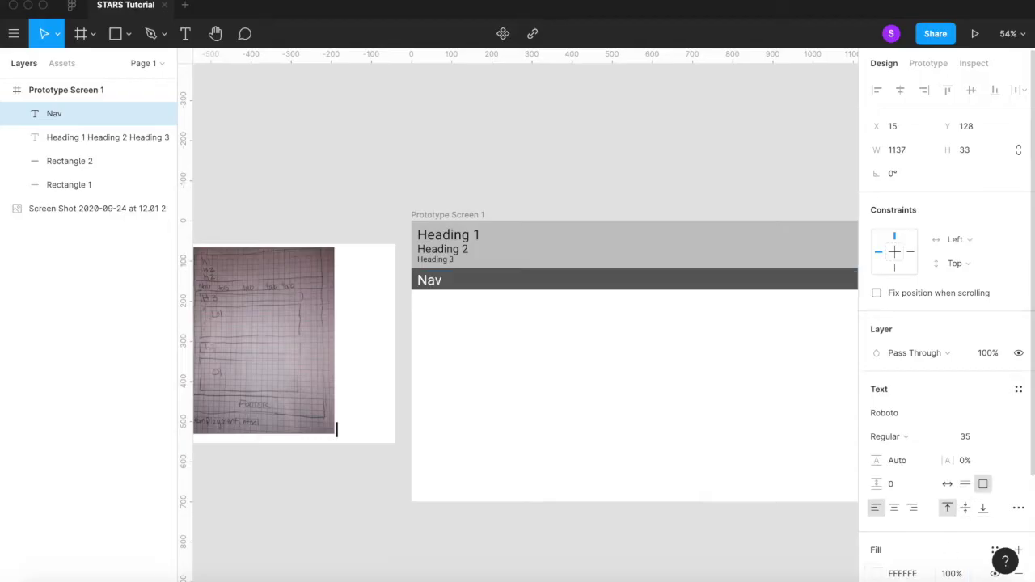
pyautogui.click(874, 573)
pyautogui.click(701, 518)
# Step: Set the "Nav" text's font size to 28 after trying 20
pyautogui.click(970, 437)
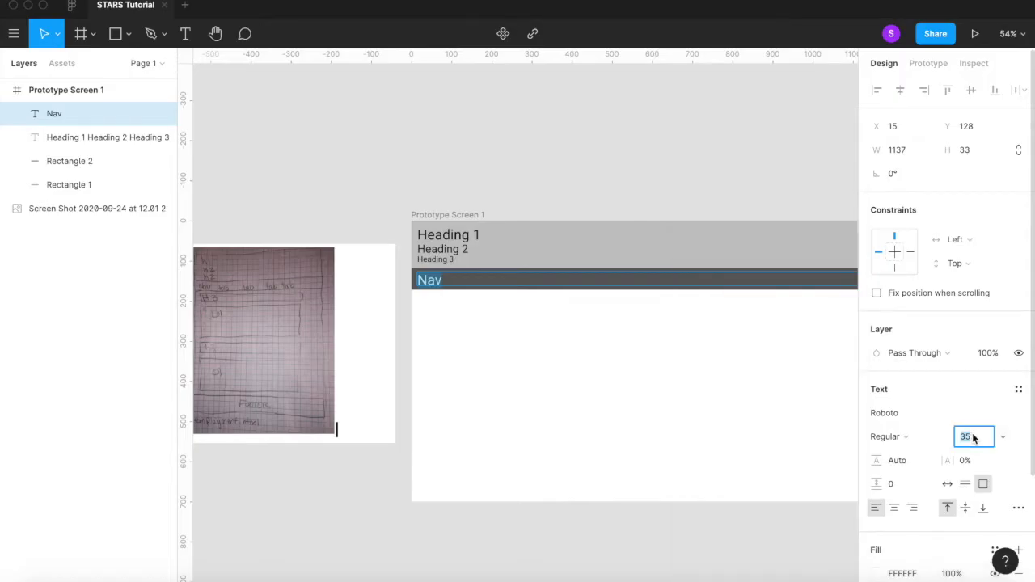
pyautogui.write('20')
pyautogui.press('Return')
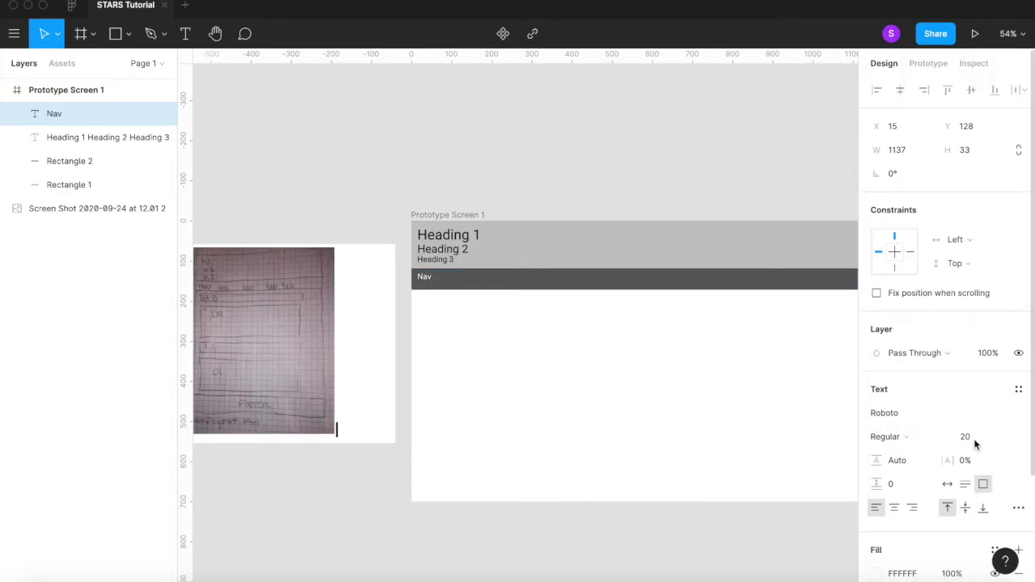
pyautogui.write('28')
pyautogui.press('Return')
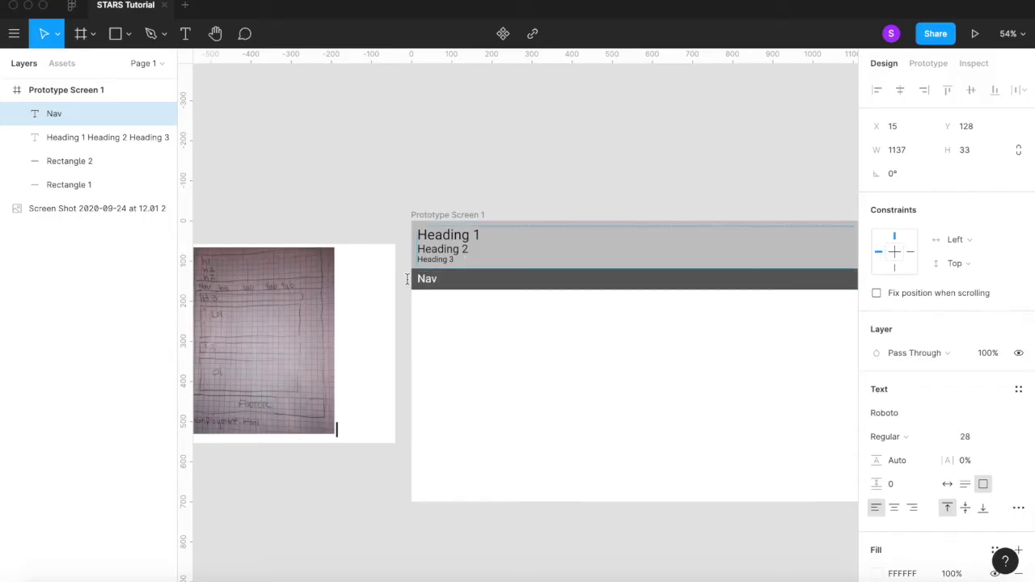
# Step: Finish editing the "Nav" text and narrow its text box to a width of 53
pyautogui.doubleClick(446, 278)
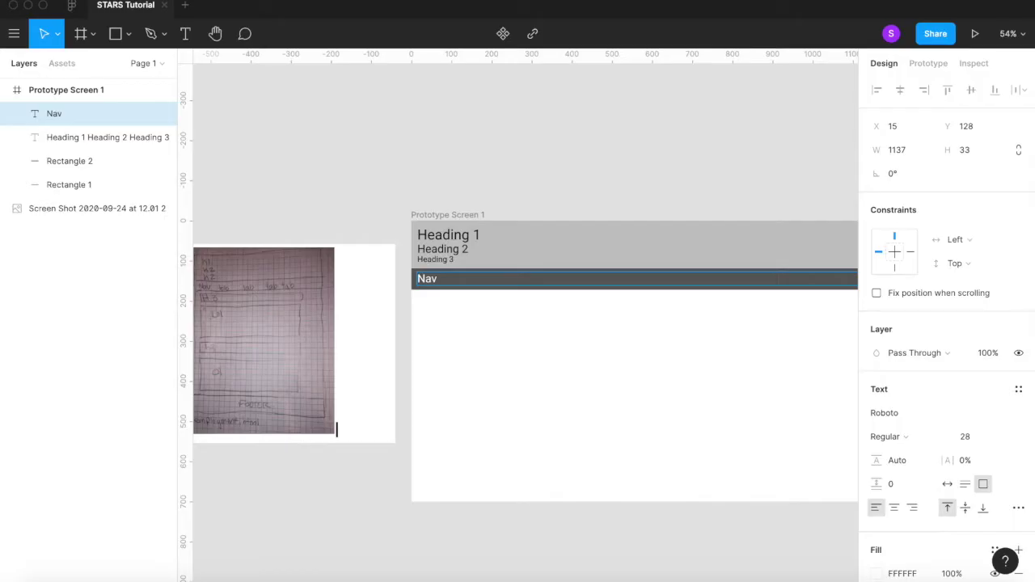
pyautogui.press('Escape')
pyautogui.hscroll(2, 491, 328)
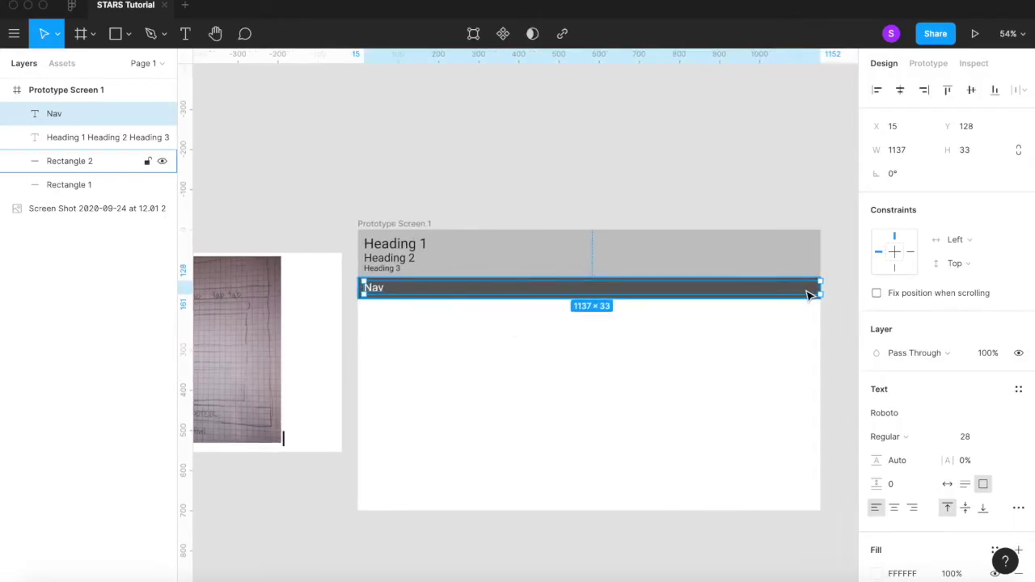
pyautogui.moveTo(821, 291); pyautogui.dragTo(388, 289)
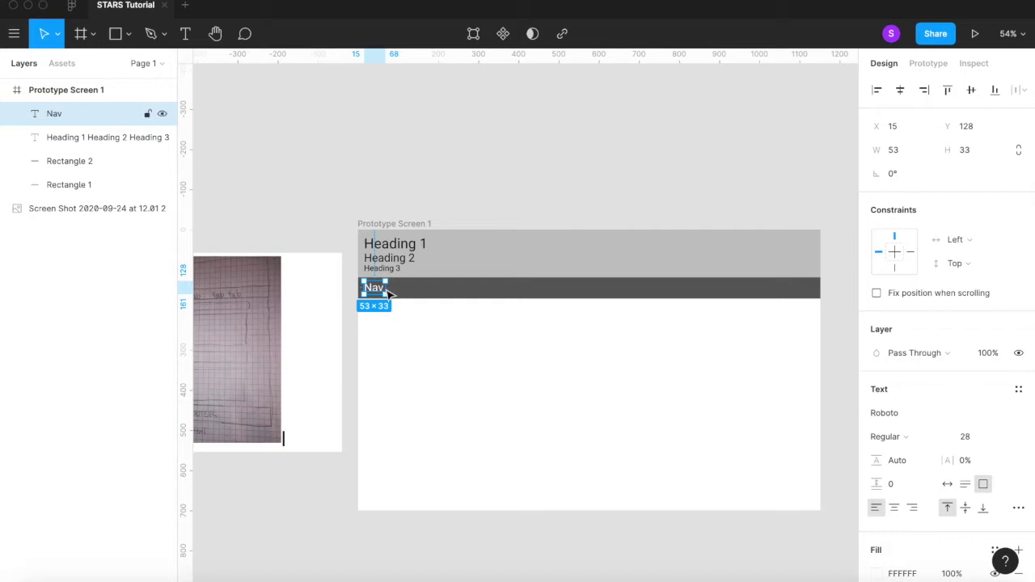
# Step: Duplicate the "Nav" text along the dark bar to X 111 and change the copy's text to "tab"
pyautogui.hotkey('ctrl', 'v')
pyautogui.moveTo(376, 291); pyautogui.dragTo(414, 294)
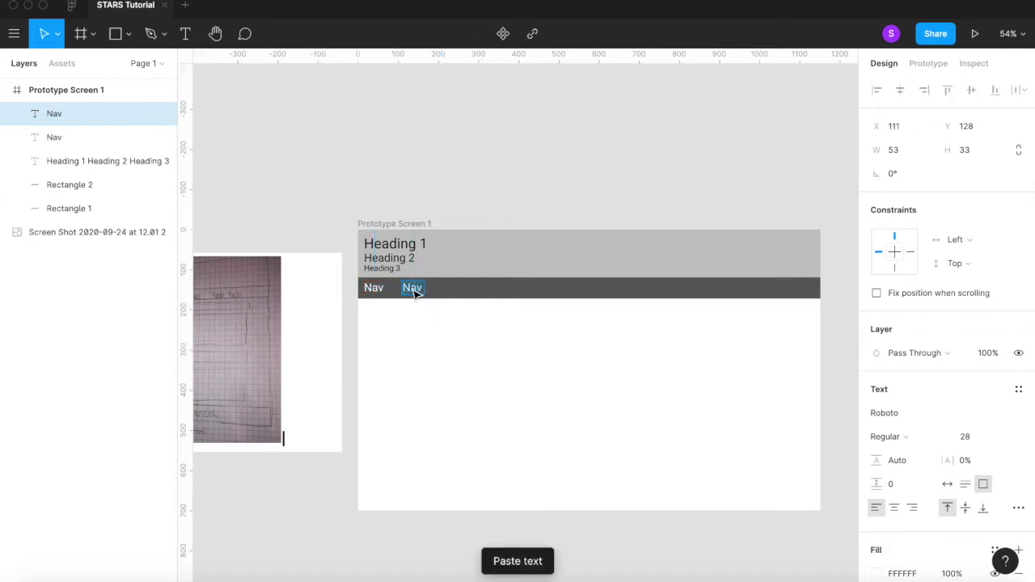
pyautogui.write('tab')
pyautogui.press('Escape')
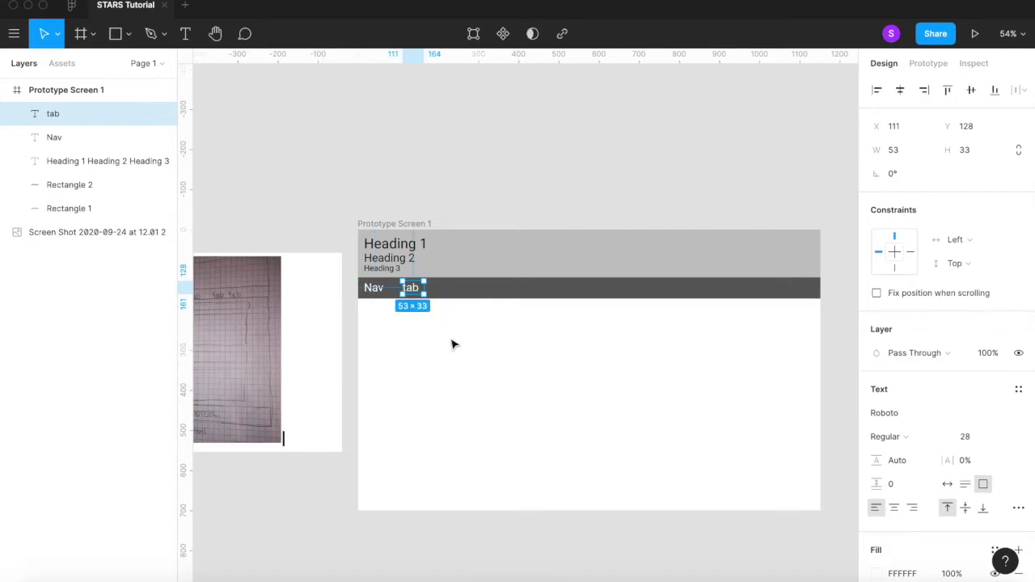
# Step: Add three more evenly spaced copies of the "tab" text along the dark bar, placing the last at X 399
pyautogui.hotkey('ctrl', 'v')
pyautogui.moveTo(412, 295); pyautogui.dragTo(529, 295)
pyautogui.hotkey('ctrl', 'v')
pyautogui.hotkey('ctrl', 'v')
pyautogui.scroll(-3, 517, 321)
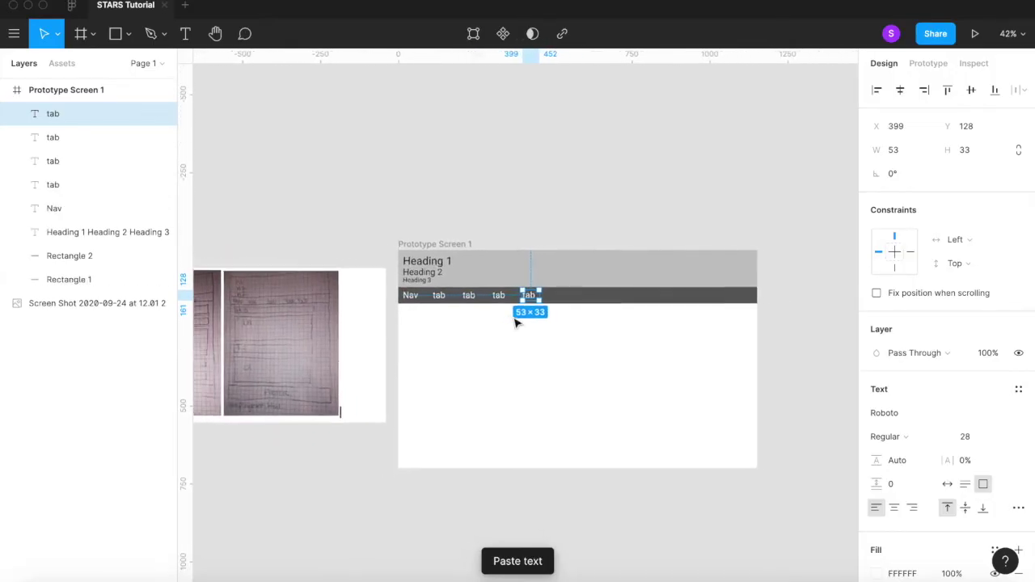
pyautogui.scroll(5, 519, 323)
pyautogui.click(535, 346)
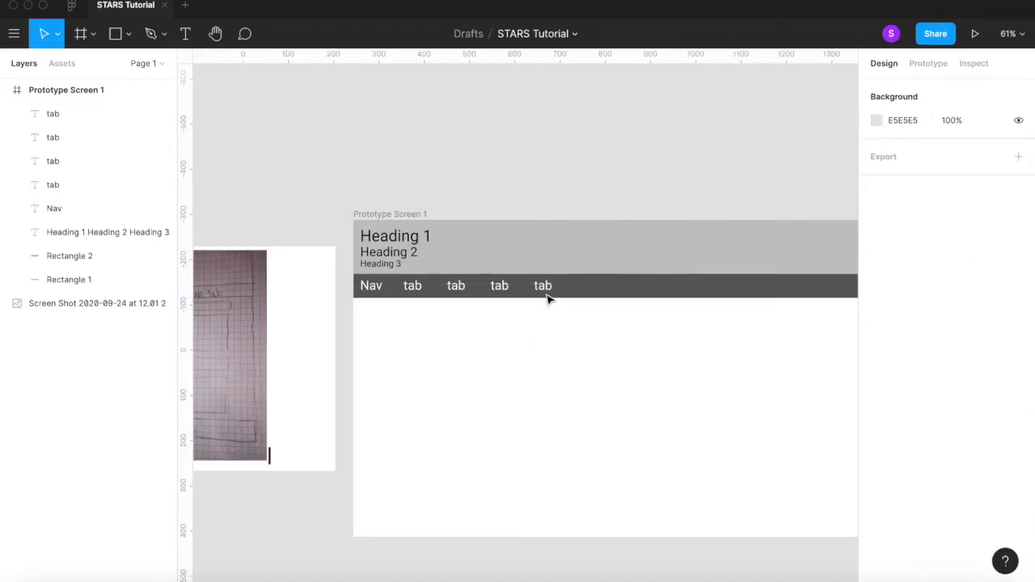
# Step: Select "Nav" and all four "tab" texts and set the horizontal spacing between them to 50
pyautogui.click(547, 291)
pyautogui.keyDown('shift'); pyautogui.click(499, 288); pyautogui.keyUp('shift')
pyautogui.keyDown('shift'); pyautogui.click(457, 289); pyautogui.keyUp('shift')
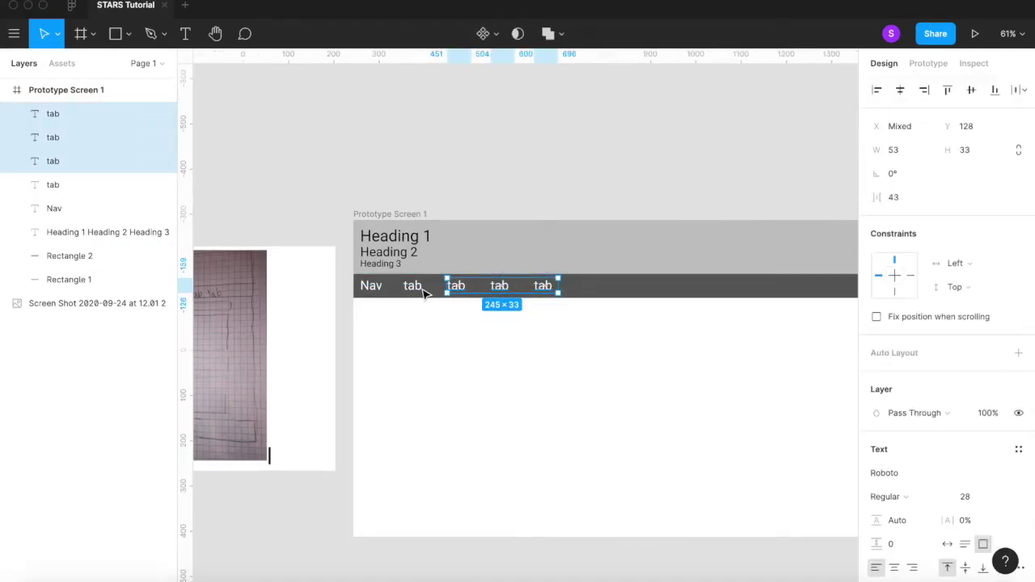
pyautogui.keyDown('shift'); pyautogui.click(412, 290); pyautogui.keyUp('shift')
pyautogui.keyDown('shift'); pyautogui.click(370, 288); pyautogui.keyUp('shift')
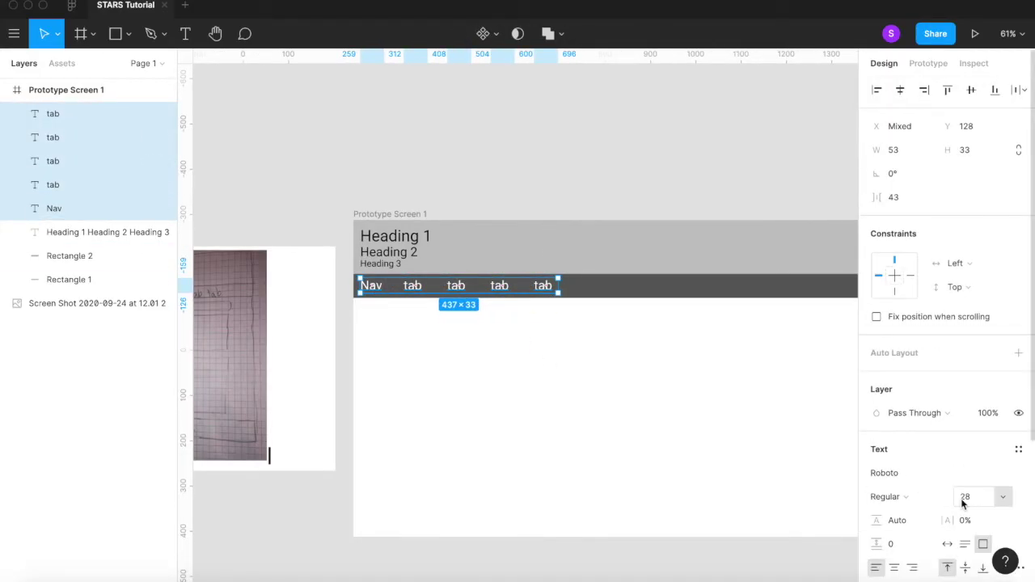
pyautogui.click(902, 202)
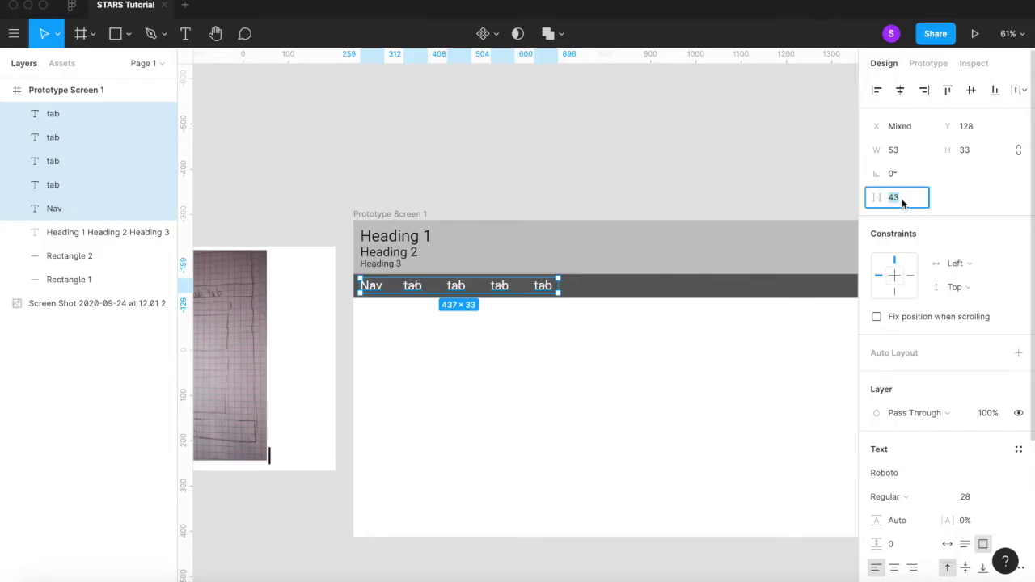
pyautogui.write('50')
pyautogui.press('Return')
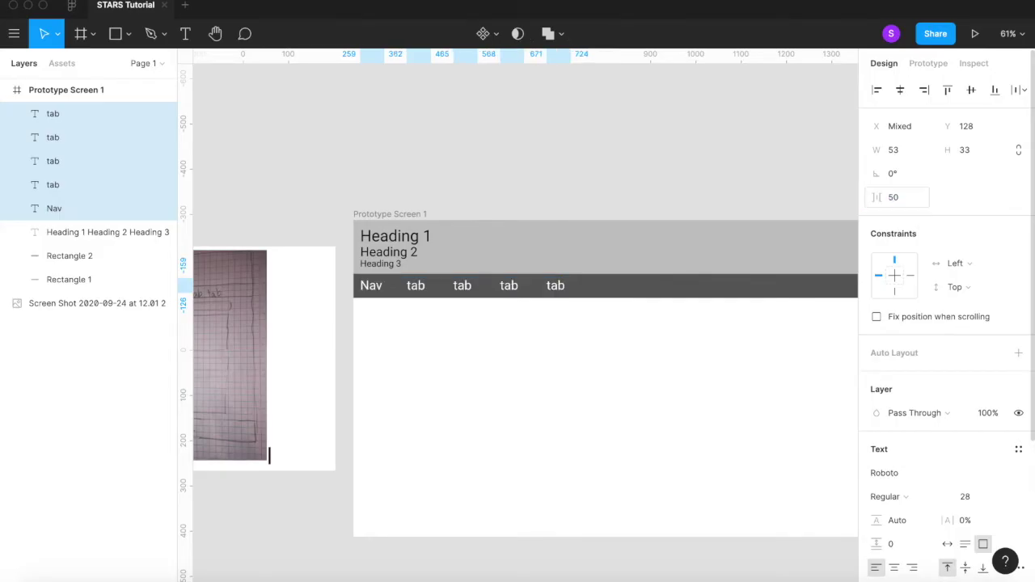
pyautogui.press('Return')
# Step: Try horizontal spacings of 100 and 200 between the selected navigation texts
pyautogui.click(905, 197)
pyautogui.write('100')
pyautogui.press('Return')
pyautogui.click(907, 198)
pyautogui.write('200')
pyautogui.press('Return')
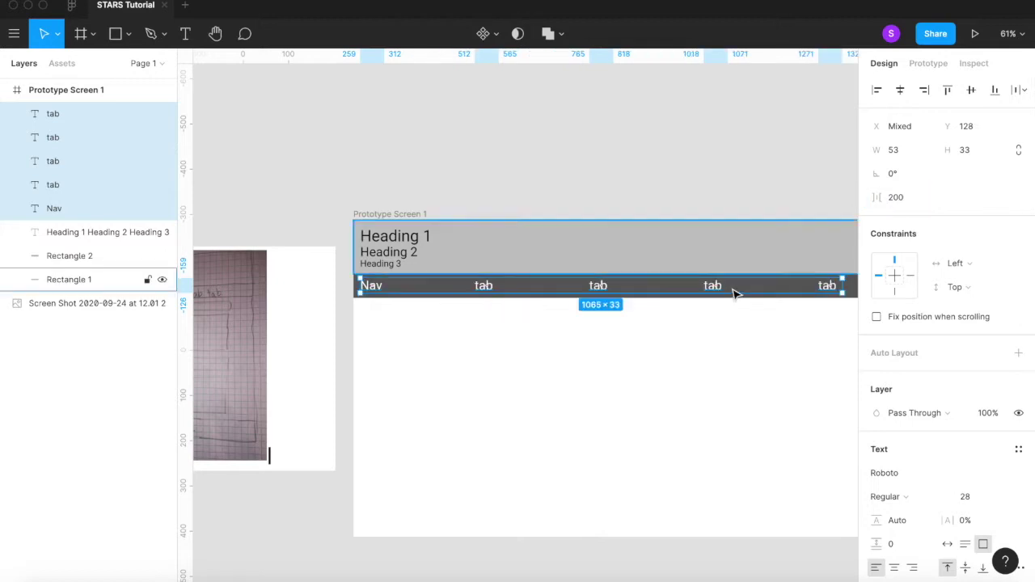
# Step: Set the horizontal spacing between the five navigation texts to 210 and deselect them
pyautogui.hscroll(3, 744, 291)
pyautogui.click(902, 206)
pyautogui.press('Return')
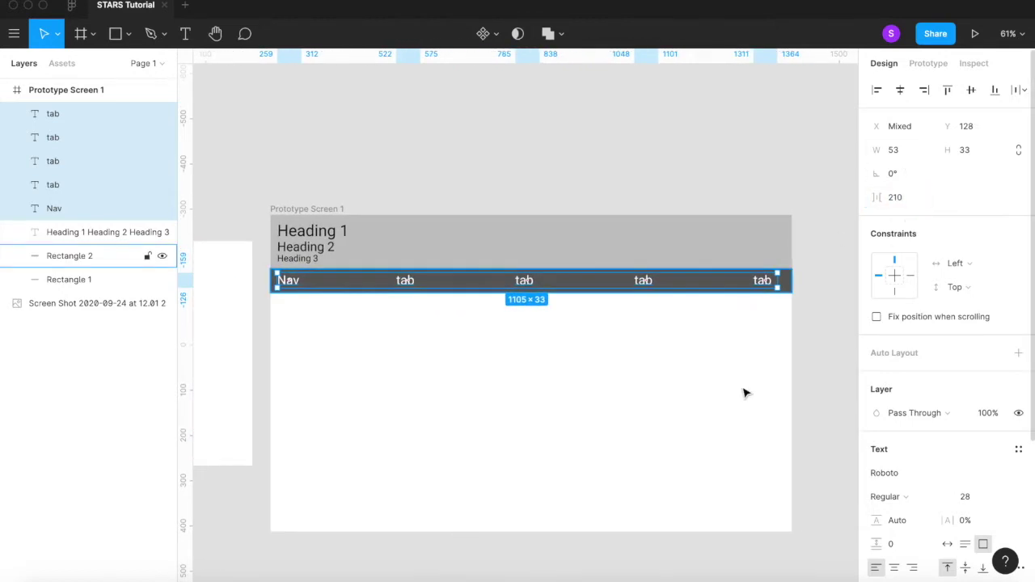
pyautogui.click(709, 399)
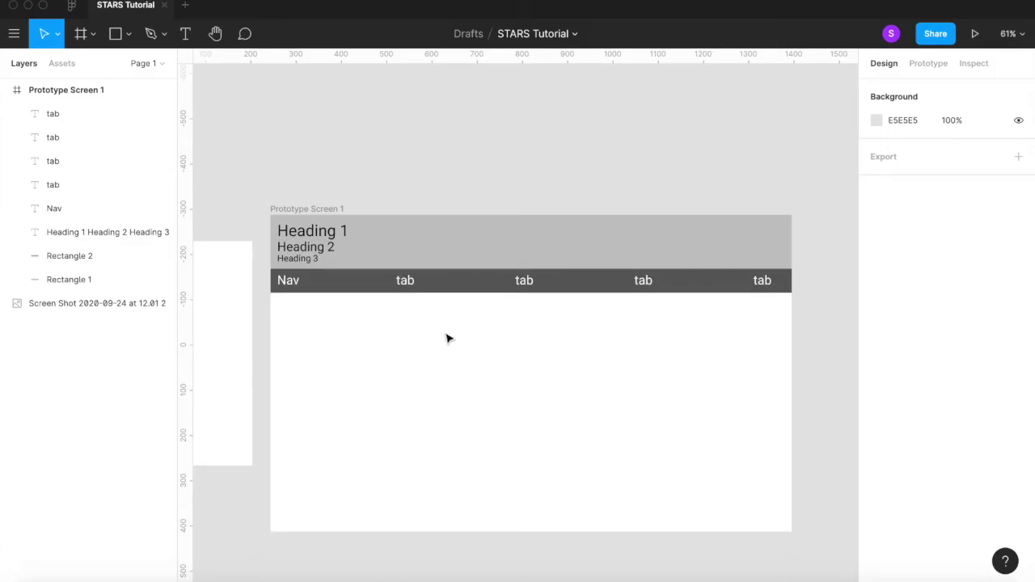
pyautogui.scroll(-5, 449, 338)
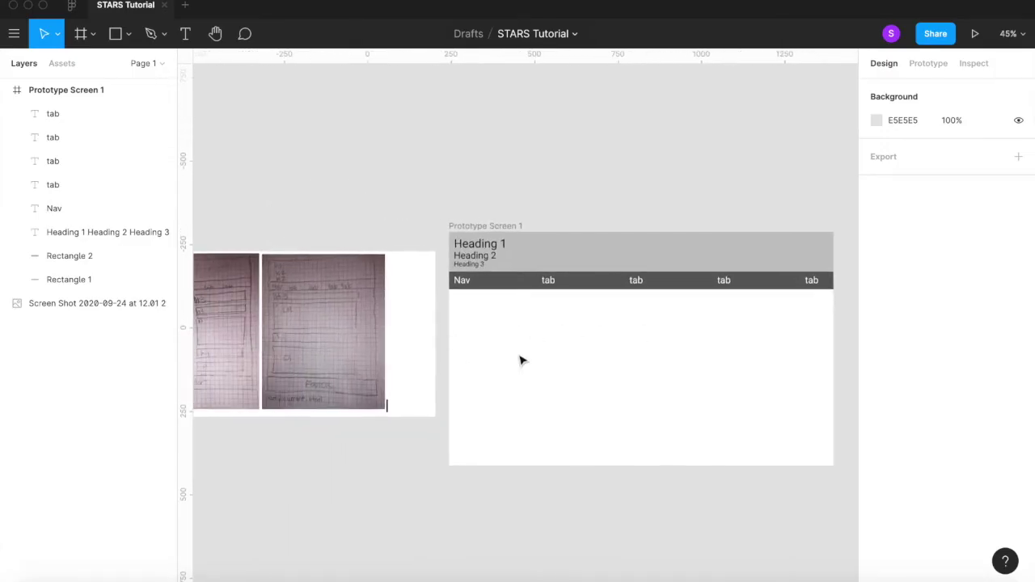
pyautogui.hscroll(2, 521, 360)
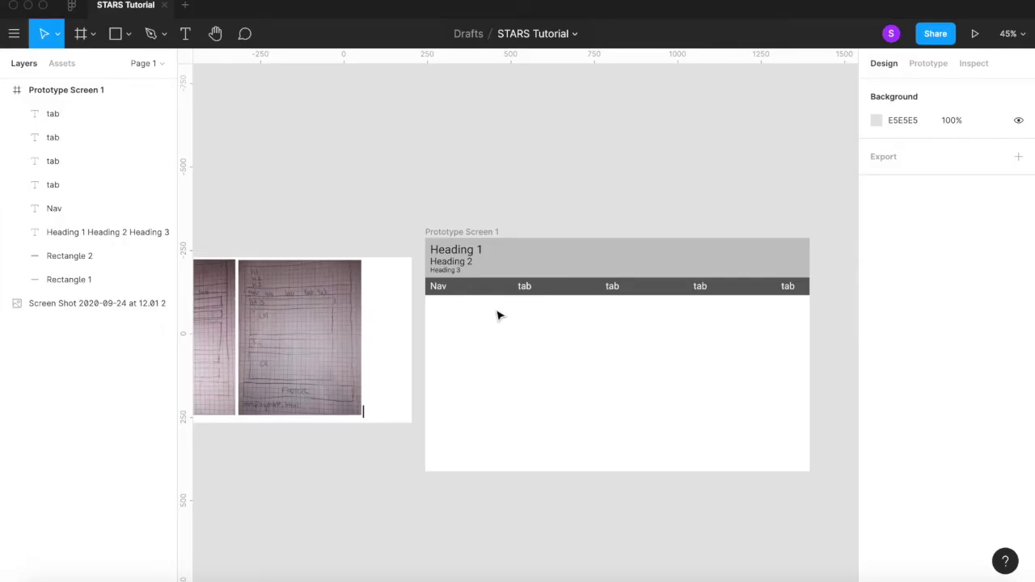
# Step: Change the third line of the header text to "Heading 2"
pyautogui.doubleClick(462, 272)
pyautogui.scroll(3, 463, 270)
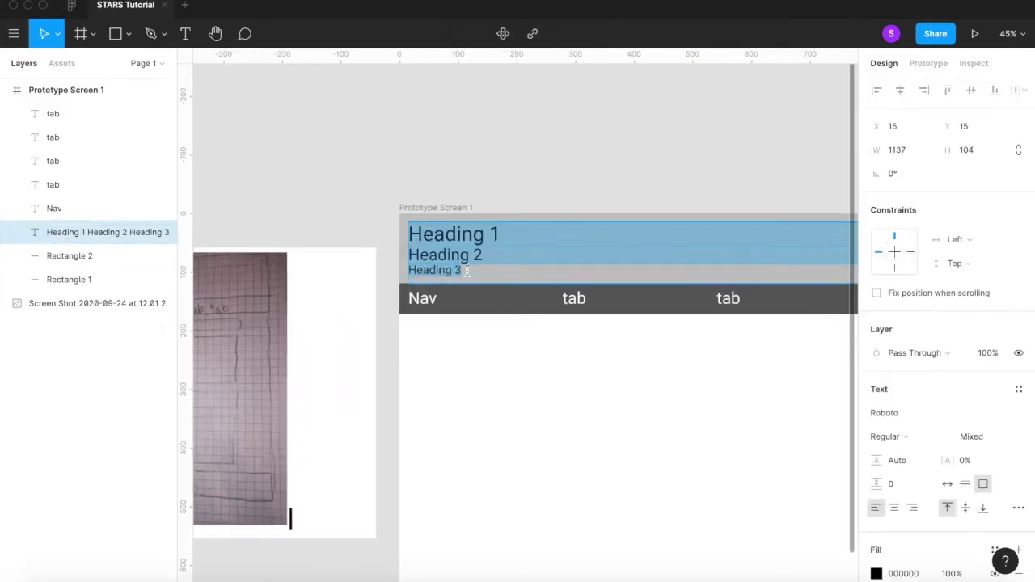
pyautogui.click(466, 270)
pyautogui.hotkey('shift', 'Home')
pyautogui.write('He')
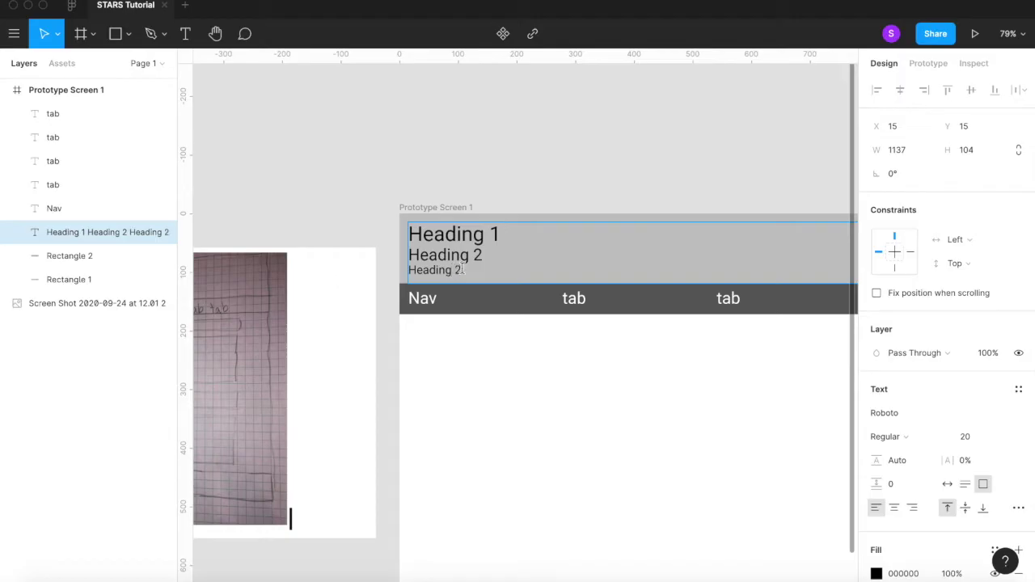
# Step: Set the font size of the third header line to 28 and finish editing the text
pyautogui.moveTo(417, 267); pyautogui.dragTo(381, 273)
pyautogui.click(970, 437)
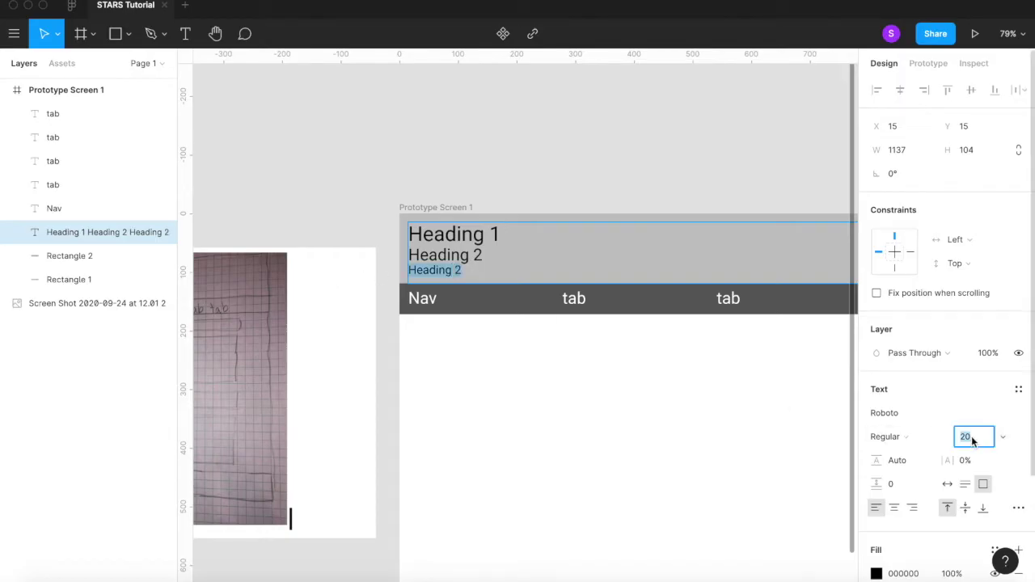
pyautogui.write('28')
pyautogui.press('Return')
pyautogui.press('Escape')
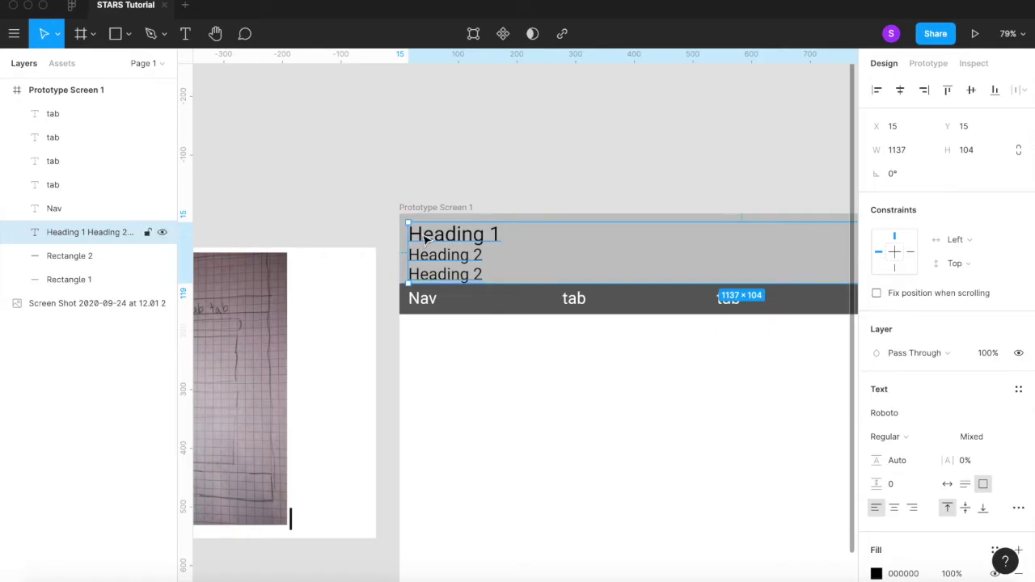
# Step: Move the heading text block up to Y 9 in the header and deselect it
pyautogui.moveTo(457, 234); pyautogui.dragTo(457, 230)
pyautogui.click(487, 212)
pyautogui.scroll(-3, 485, 203)
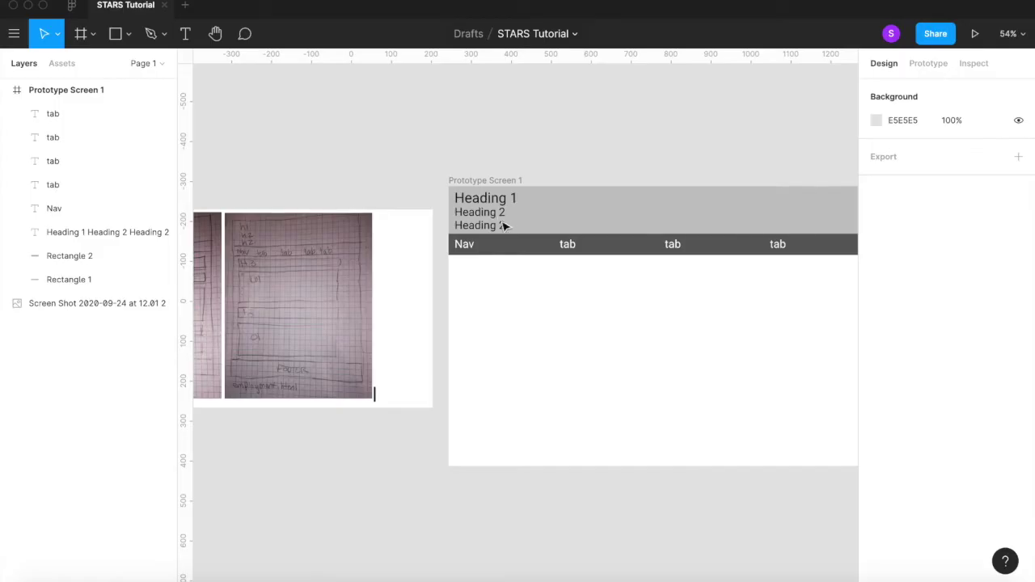
# Step: Duplicate the heading text block in place within the header and deselect the copy
pyautogui.click(497, 211)
pyautogui.hscroll(5, 497, 208)
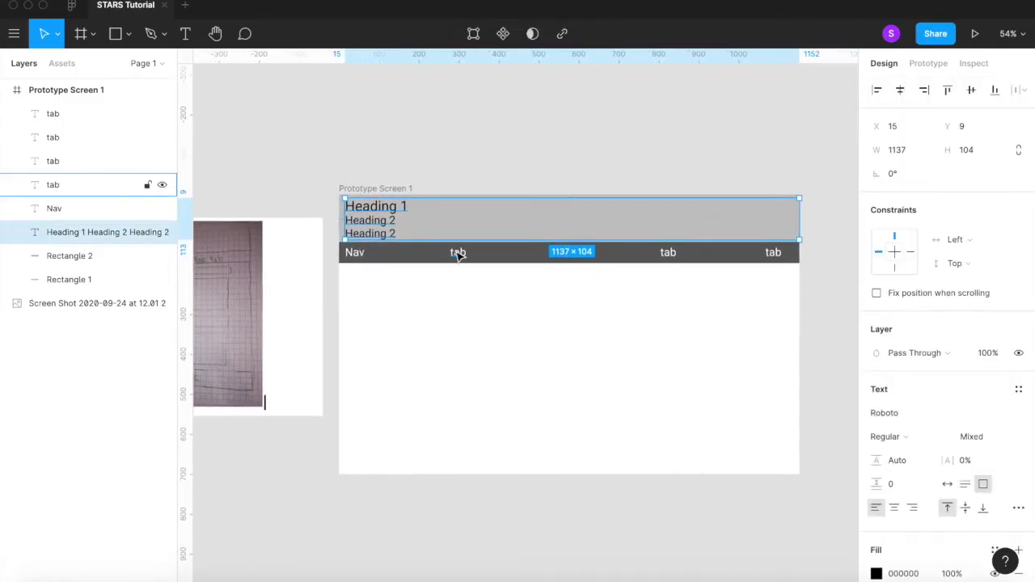
pyautogui.hscroll(-5, 458, 253)
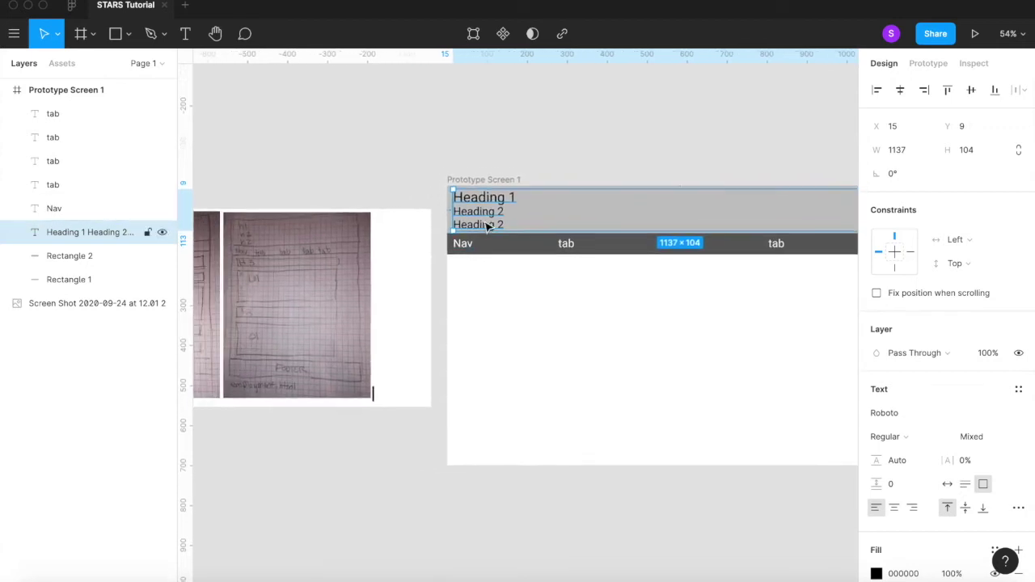
pyautogui.write('Heading 1 Heading 2 Heading 2')
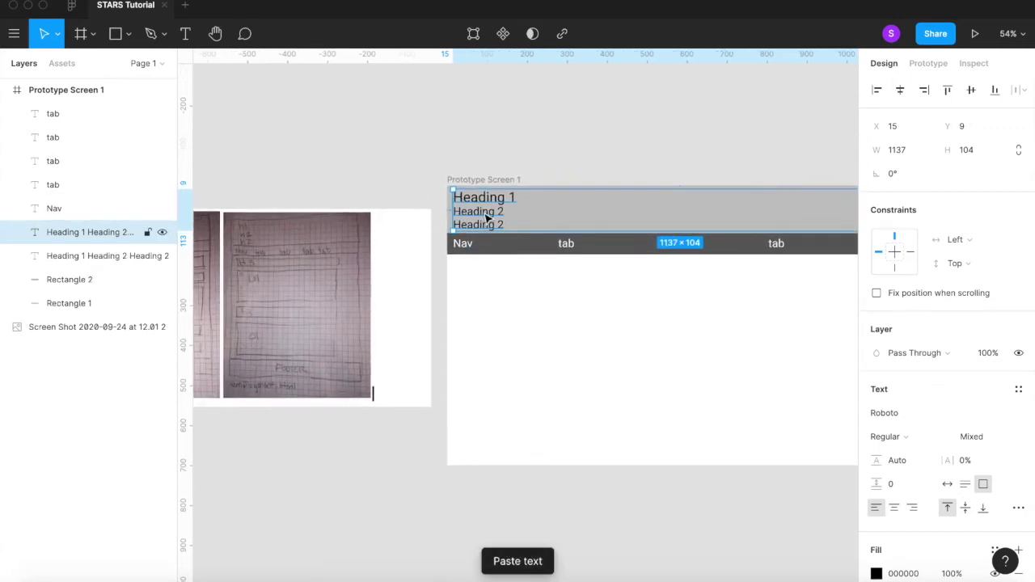
pyautogui.hscroll(-6, 486, 216)
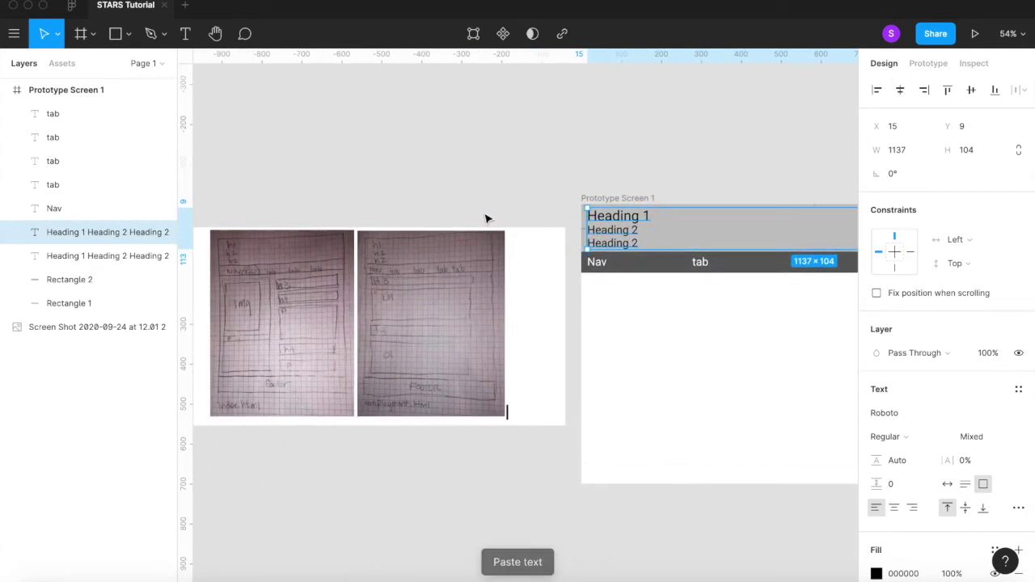
pyautogui.hscroll(2, 486, 216)
pyautogui.scroll(-2, 486, 217)
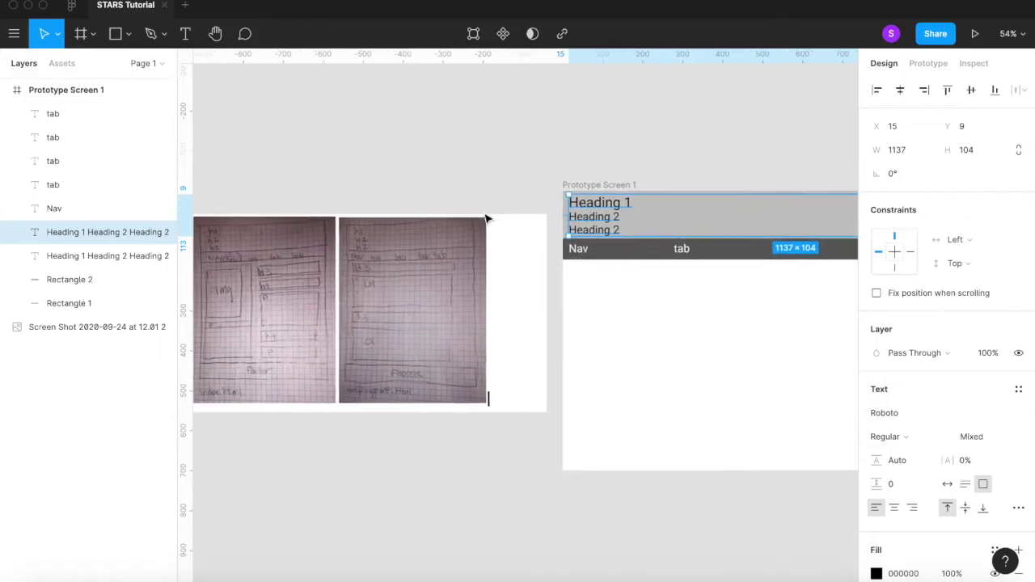
pyautogui.click(453, 152)
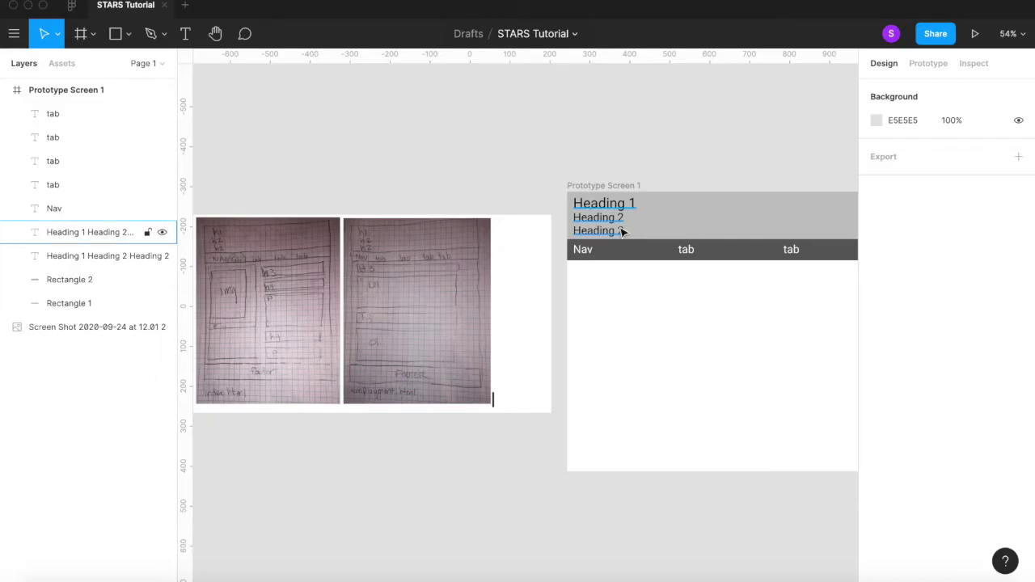
# Step: Copy the light gray header rectangle and place the copy below the navigation bar at X 18, Y 187
pyautogui.click(655, 215)
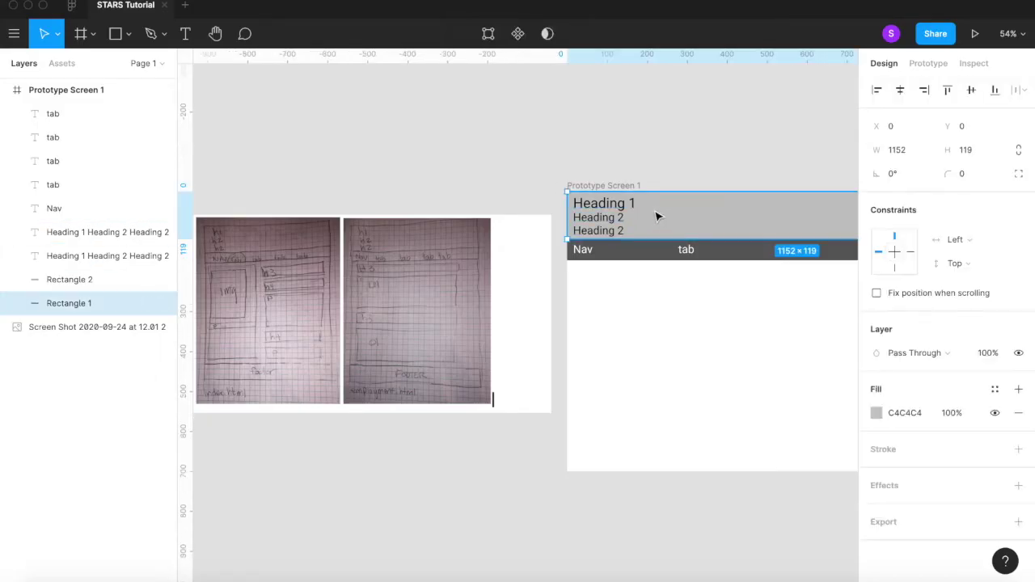
pyautogui.hotkey('ctrl', 'c')
pyautogui.hotkey('ctrl', 'v')
pyautogui.moveTo(656, 215); pyautogui.dragTo(666, 291)
pyautogui.scroll(-3, 665, 291)
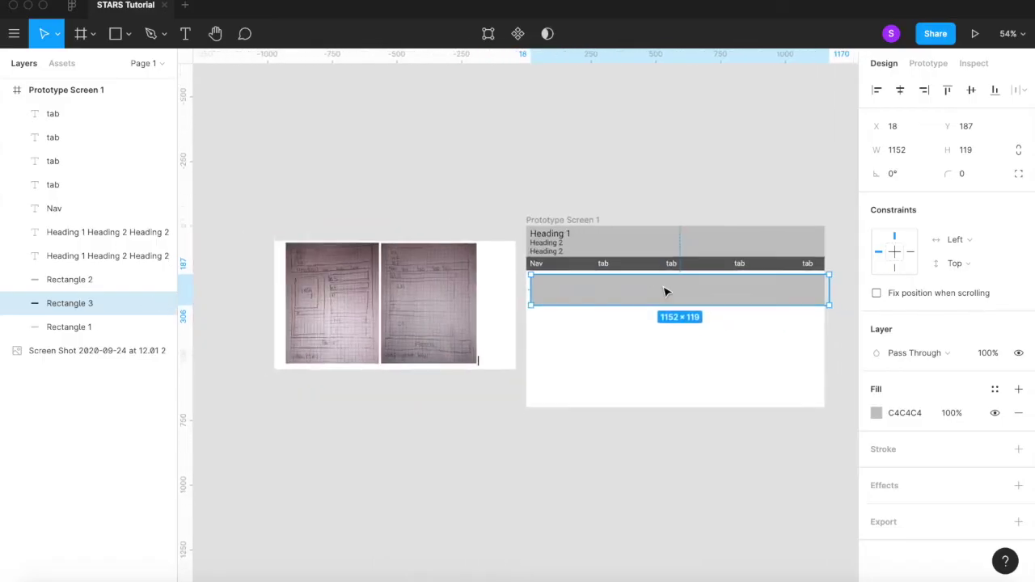
# Step: Resize the copied rectangle below the navigation bar to a content box of 523 × 392
pyautogui.moveTo(848, 287); pyautogui.dragTo(686, 290)
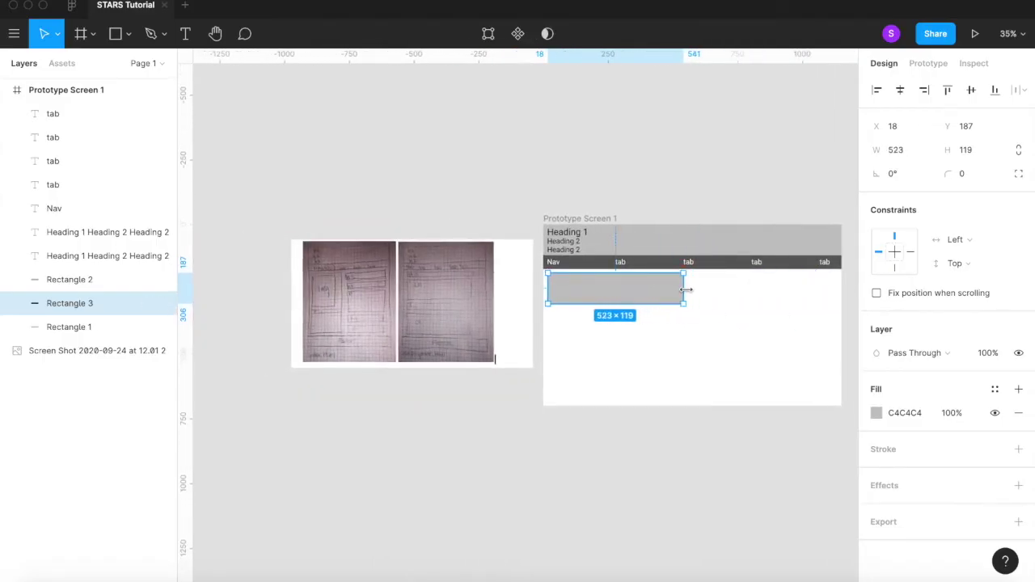
pyautogui.scroll(5, 686, 289)
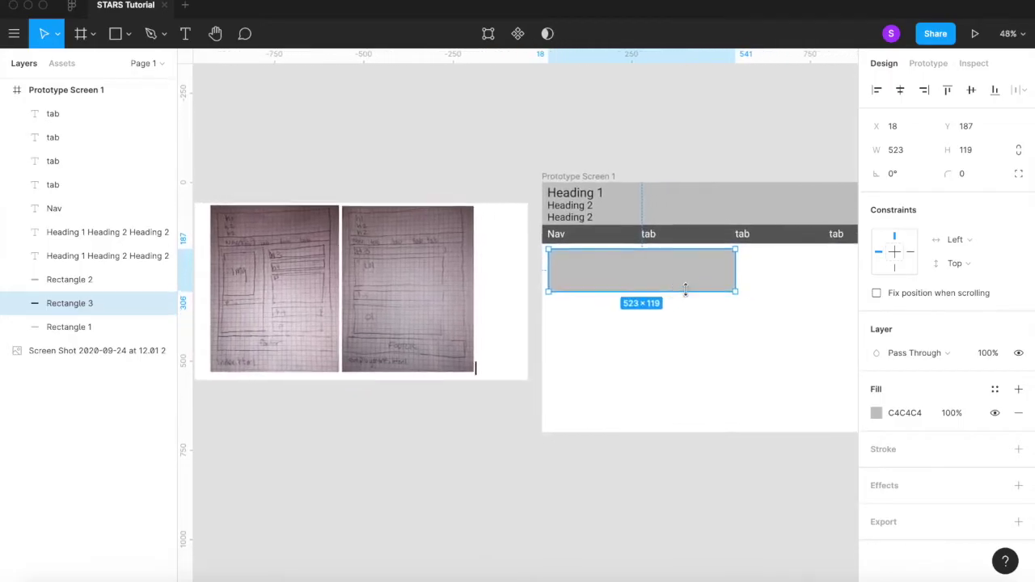
pyautogui.hscroll(1, 681, 291)
pyautogui.moveTo(678, 293); pyautogui.dragTo(677, 394)
pyautogui.hscroll(3, 679, 395)
pyautogui.hscroll(-4, 679, 396)
pyautogui.hscroll(-2, 677, 388)
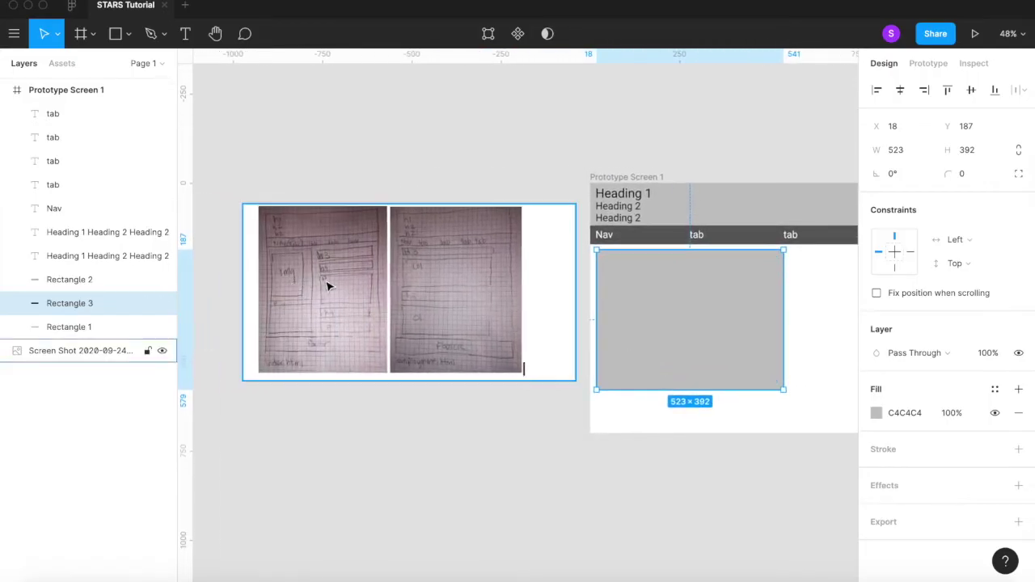
pyautogui.hscroll(5, 552, 364)
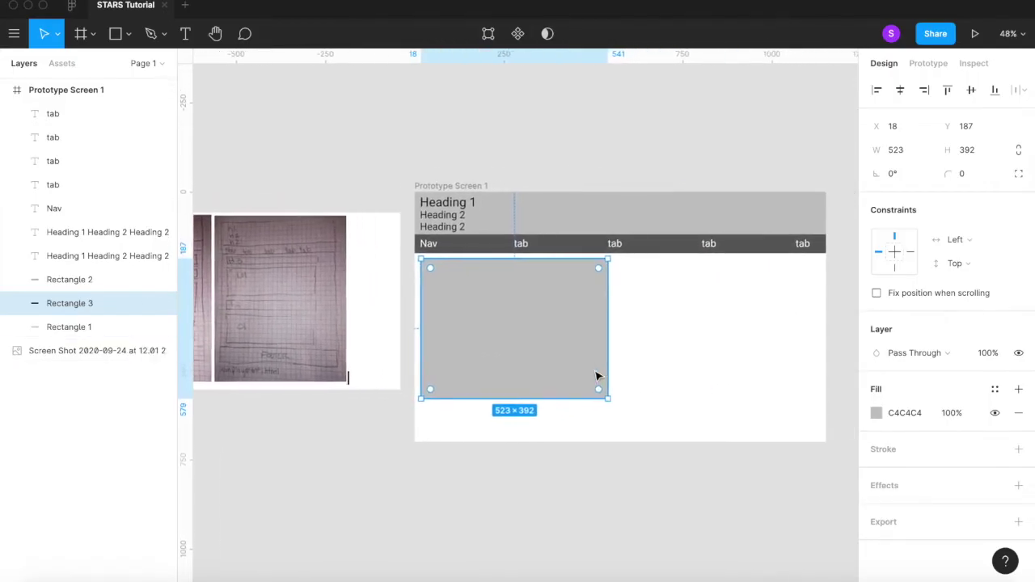
# Step: Try a copy of the 523 × 392 content box beside the original at X 597, Y 187, and delete it
pyautogui.hotkey('ctrl', 'v')
pyautogui.moveTo(523, 346); pyautogui.dragTo(727, 349)
pyautogui.click(587, 330)
pyautogui.click(719, 323)
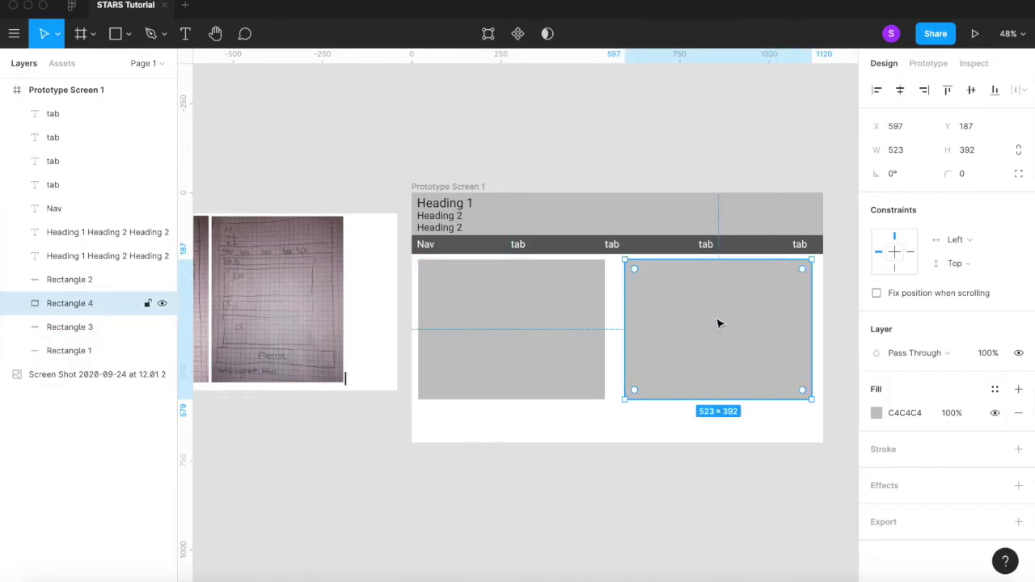
pyautogui.press('Delete')
# Step: Try widening the content box to 576 with a copy beside it, and delete the copy
pyautogui.click(516, 324)
pyautogui.moveTo(606, 316); pyautogui.dragTo(624, 316)
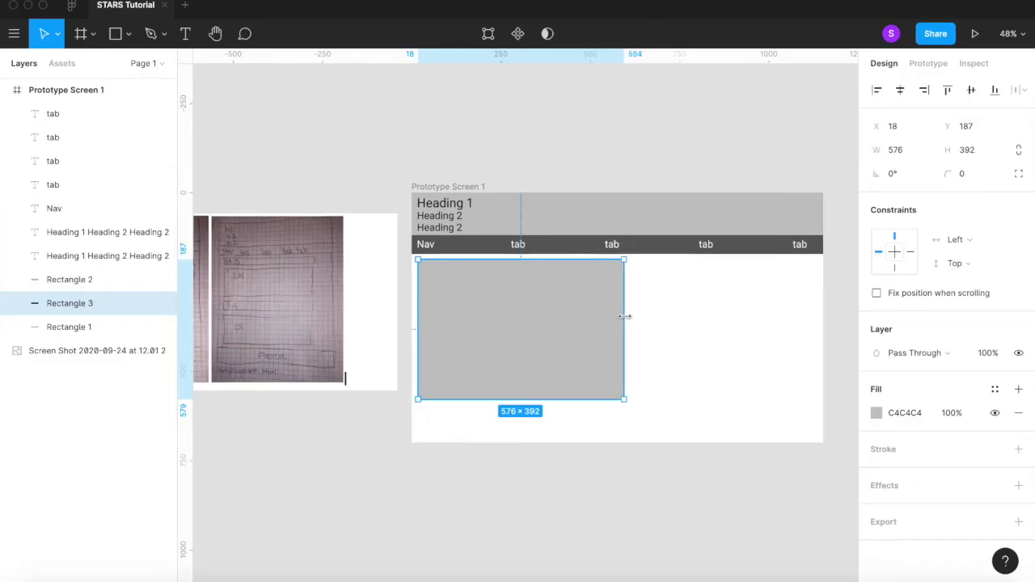
pyautogui.hotkey('ctrl', 'v')
pyautogui.moveTo(656, 324); pyautogui.dragTo(751, 325)
pyautogui.press('Delete')
# Step: Try a content box width of 563 with a new copy beside it, and delete the copy
pyautogui.click(581, 328)
pyautogui.moveTo(629, 313); pyautogui.dragTo(619, 312)
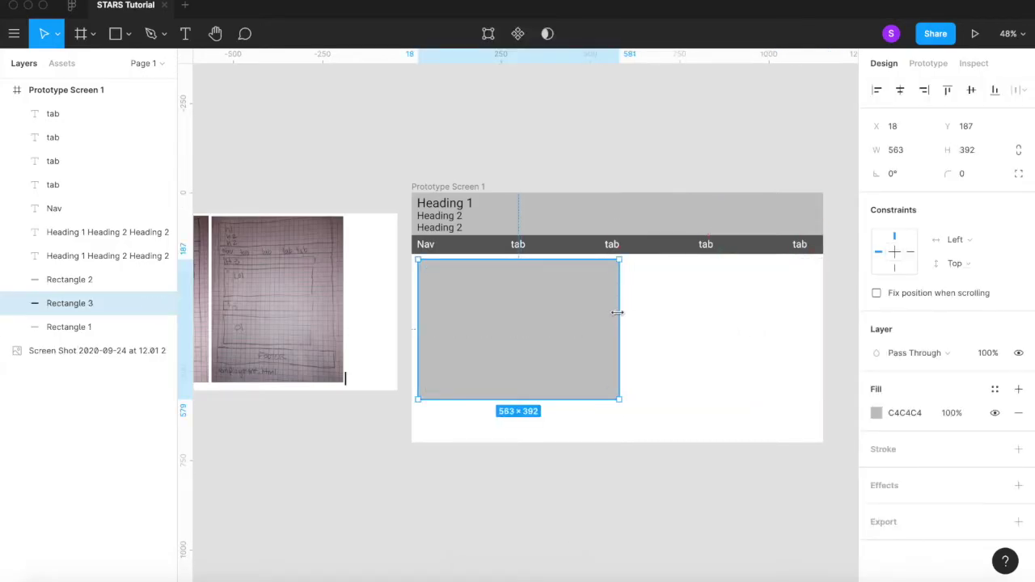
pyautogui.hotkey('ctrl', 'c')
pyautogui.hotkey('ctrl', 'v')
pyautogui.moveTo(545, 302); pyautogui.dragTo(754, 305)
pyautogui.press('Delete')
# Step: Resize the content box to a width of 537 and place a copy beside it at X 588, Y 187
pyautogui.click(540, 321)
pyautogui.moveTo(619, 314); pyautogui.dragTo(758, 316)
pyautogui.hotkey('ctrl', 'v')
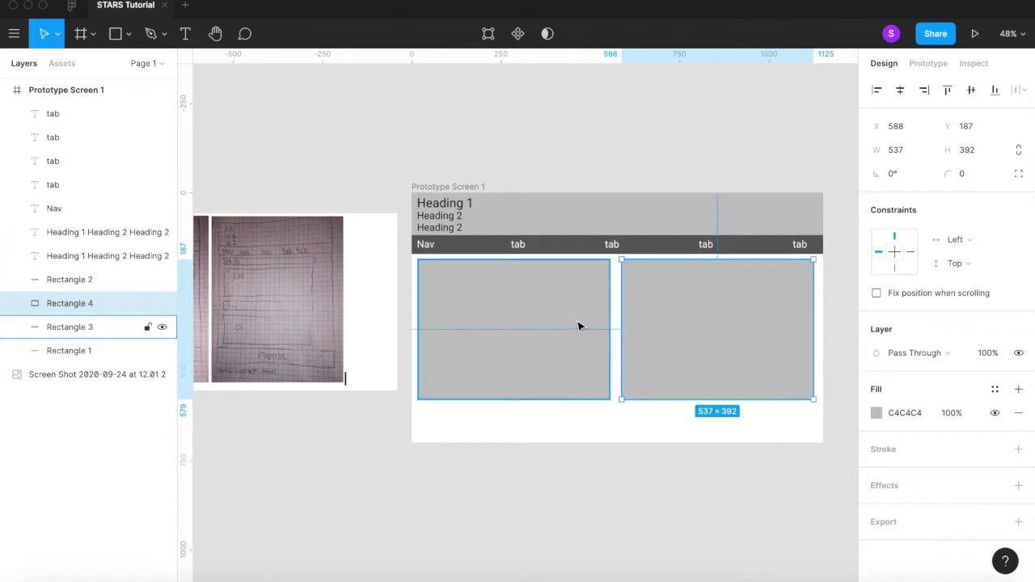
# Step: Set the horizontal spacing between the two content boxes to 30 and shift both slightly down and right
pyautogui.keyDown('shift'); pyautogui.click(577, 323); pyautogui.keyUp('shift')
pyautogui.click(902, 201)
pyautogui.press('Return')
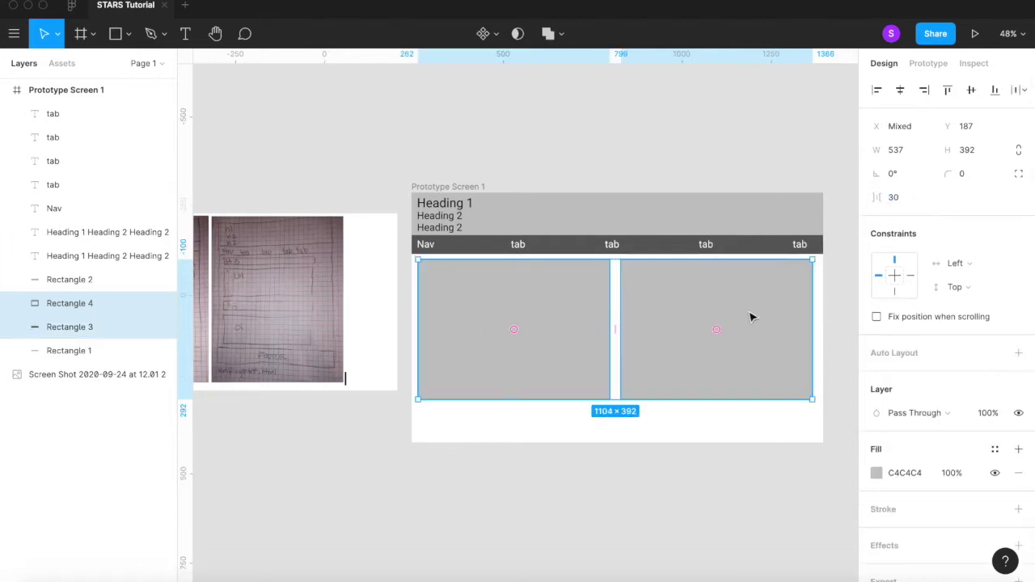
pyautogui.moveTo(765, 299); pyautogui.dragTo(768, 304)
# Step: Copy the dark navigation bar and place the copy at the bottom edge of the screen frame at Y 647
pyautogui.click(760, 246)
pyautogui.press('super+c')
pyautogui.press('super+v')
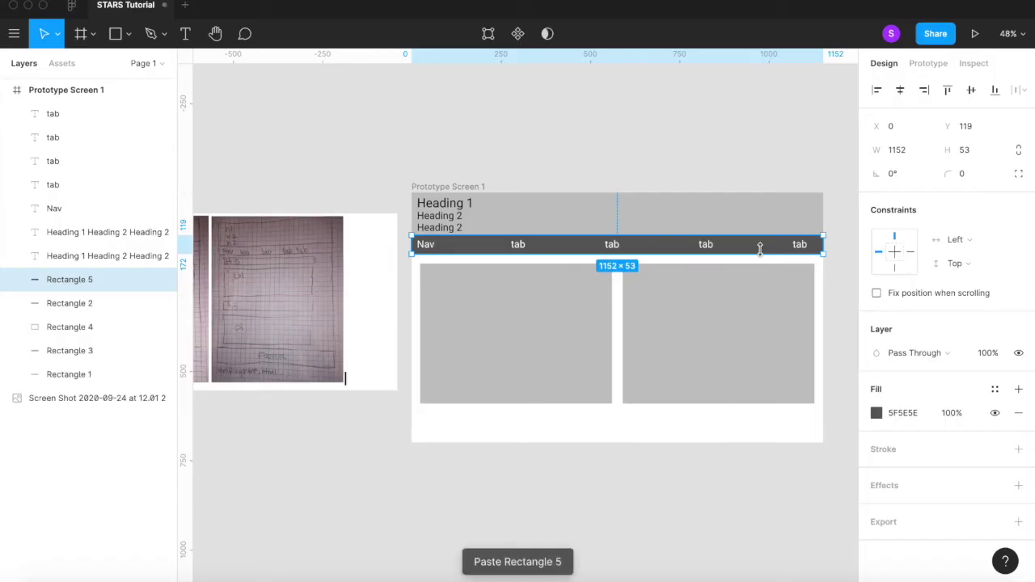
pyautogui.moveTo(755, 249); pyautogui.dragTo(756, 436)
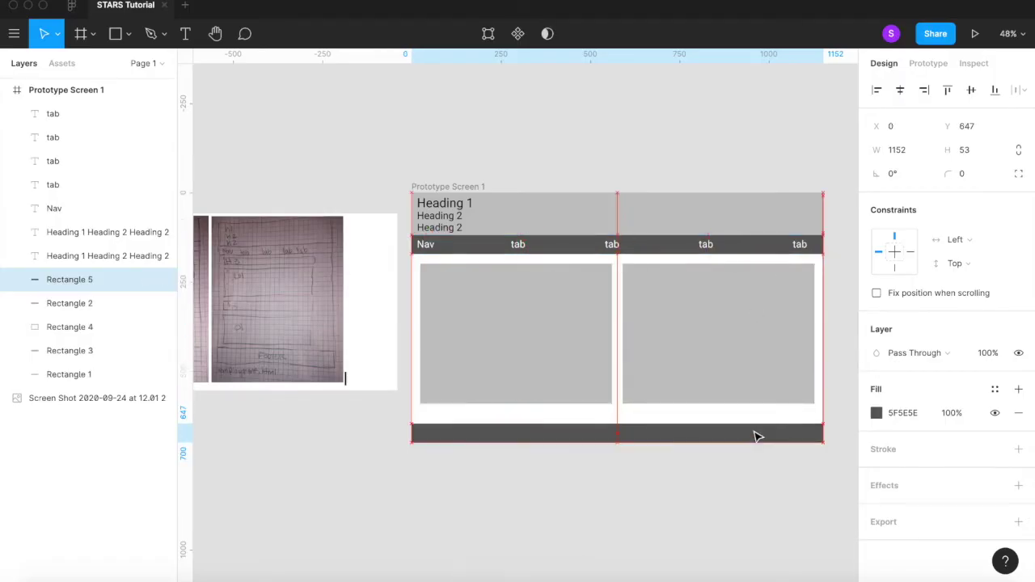
pyautogui.click(693, 478)
# Step: Extend the dark bottom bar upward to a height of 71
pyautogui.hscroll(-3, 696, 479)
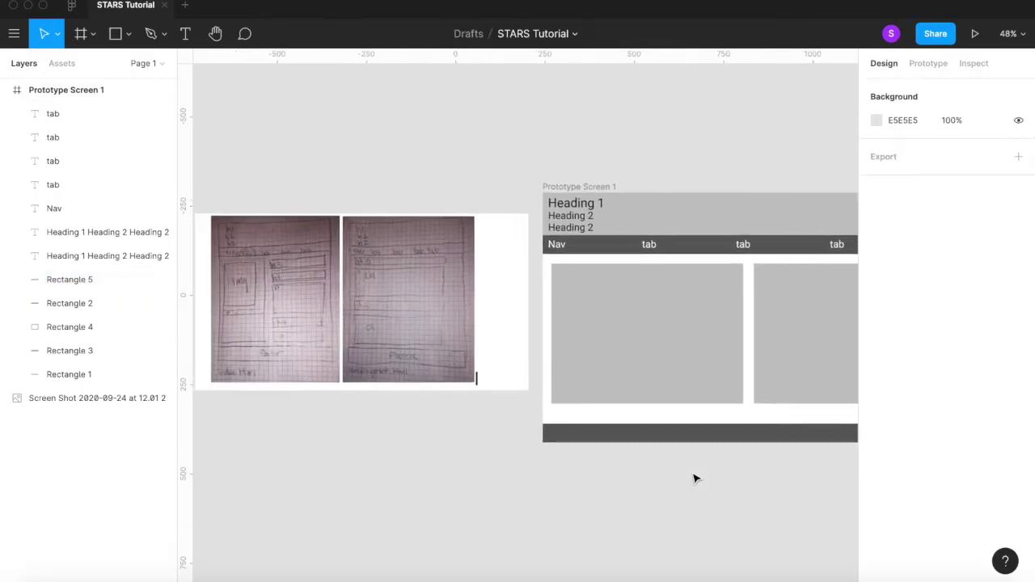
pyautogui.scroll(-3, 696, 479)
pyautogui.scroll(5, 487, 462)
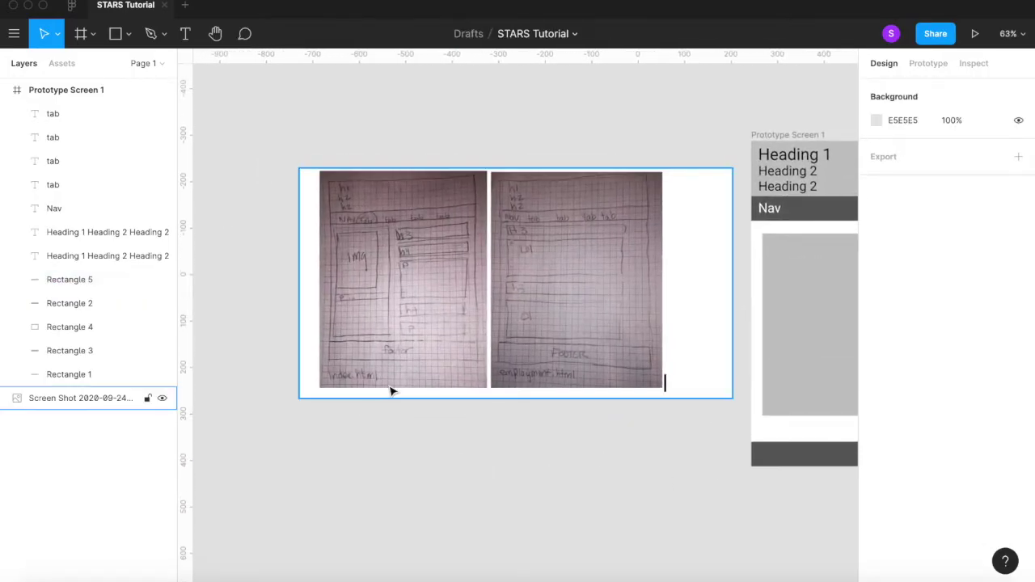
pyautogui.hscroll(10, 593, 412)
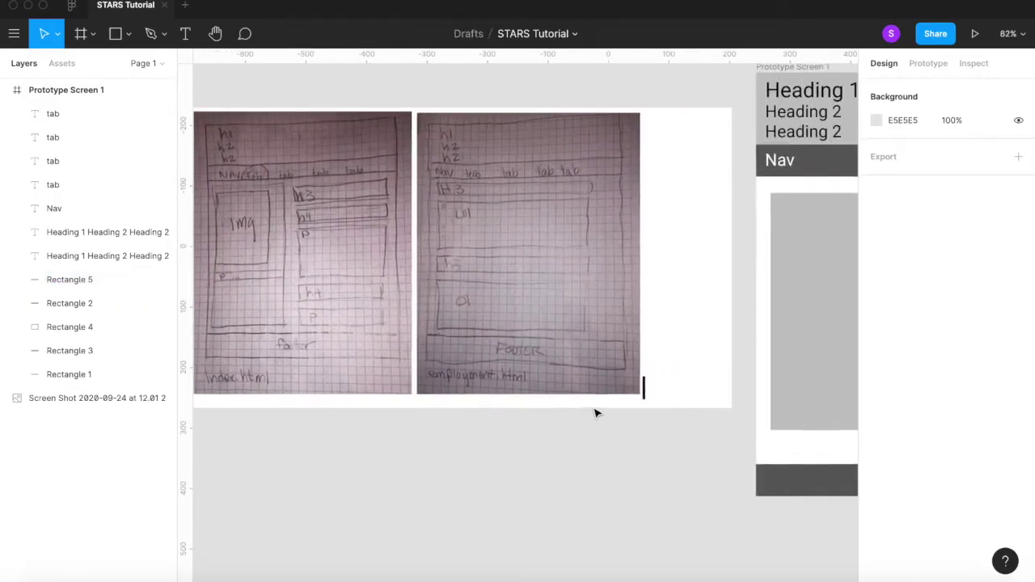
pyautogui.click(649, 443)
pyautogui.moveTo(646, 436); pyautogui.dragTo(648, 428)
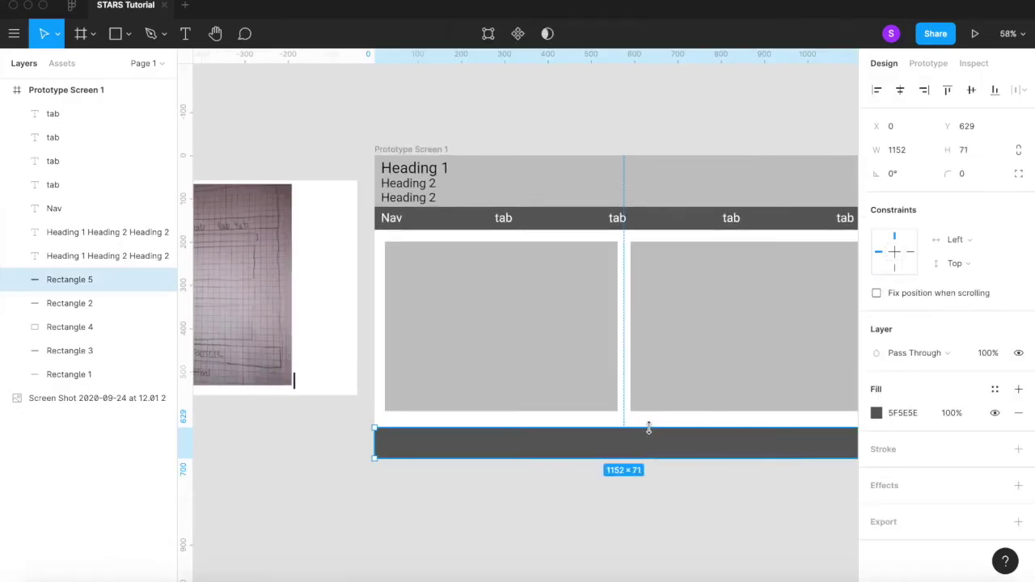
# Step: Place a copy of the "Nav" text near the middle of the bottom bar and change it to "Footer"
pyautogui.click(618, 217)
pyautogui.hscroll(2, 618, 217)
pyautogui.click(328, 224)
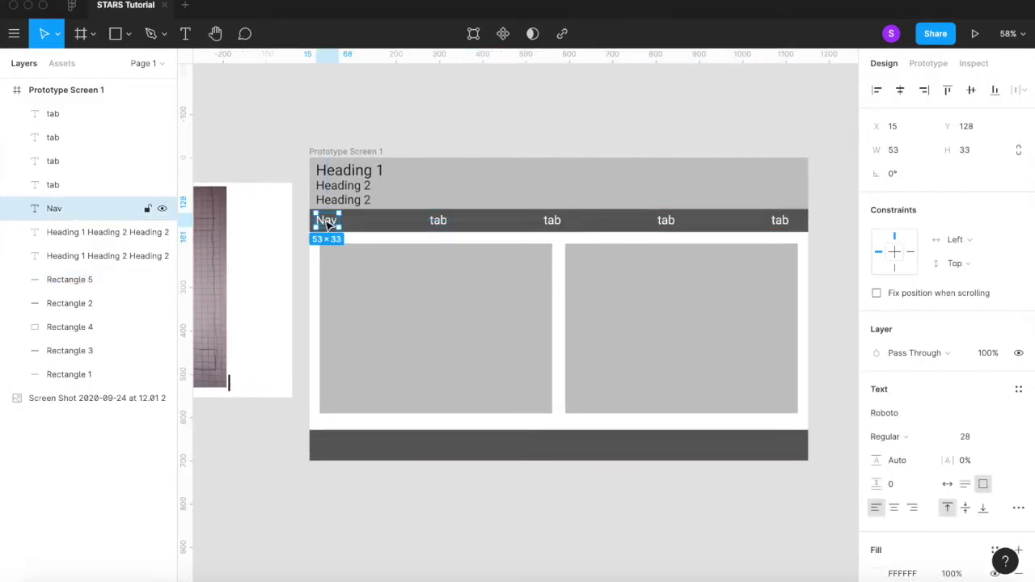
pyautogui.hotkey('ctrl', 'v')
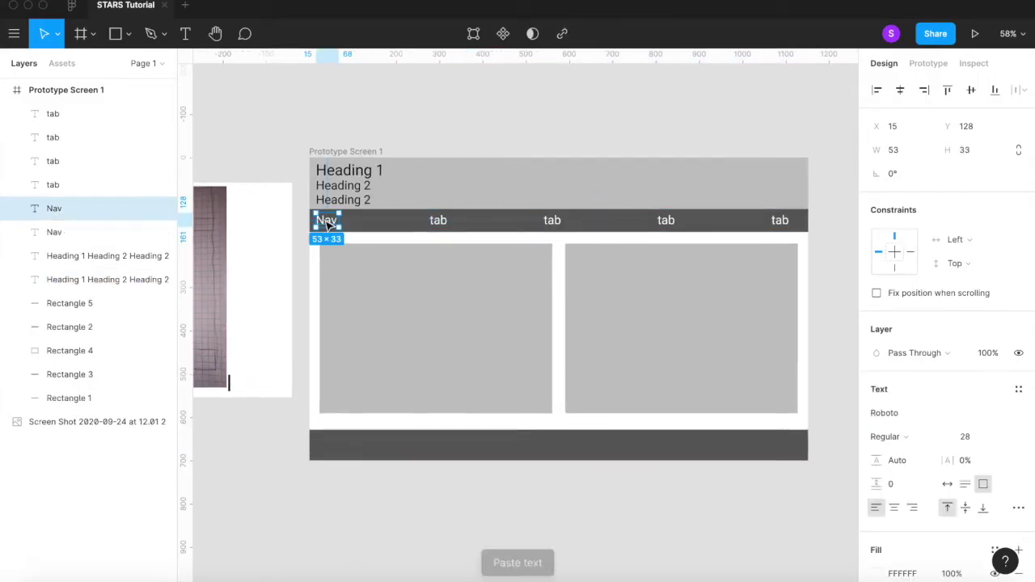
pyautogui.moveTo(327, 224); pyautogui.dragTo(557, 443)
pyautogui.doubleClick(557, 444)
pyautogui.write('Footer')
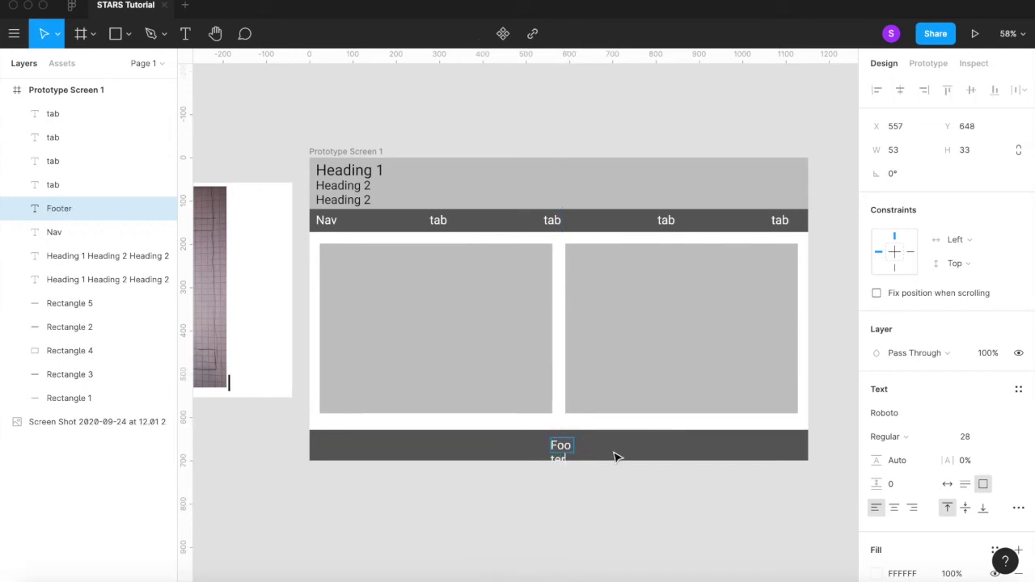
# Step: Widen the "Footer" text box to fit one line, position it mid-bar and deselect it
pyautogui.press('Escape')
pyautogui.moveTo(577, 444)
pyautogui.mouseDown()
pyautogui.moveTo(595, 443)
pyautogui.moveTo(572, 449)
pyautogui.mouseUp()
pyautogui.click(594, 509)
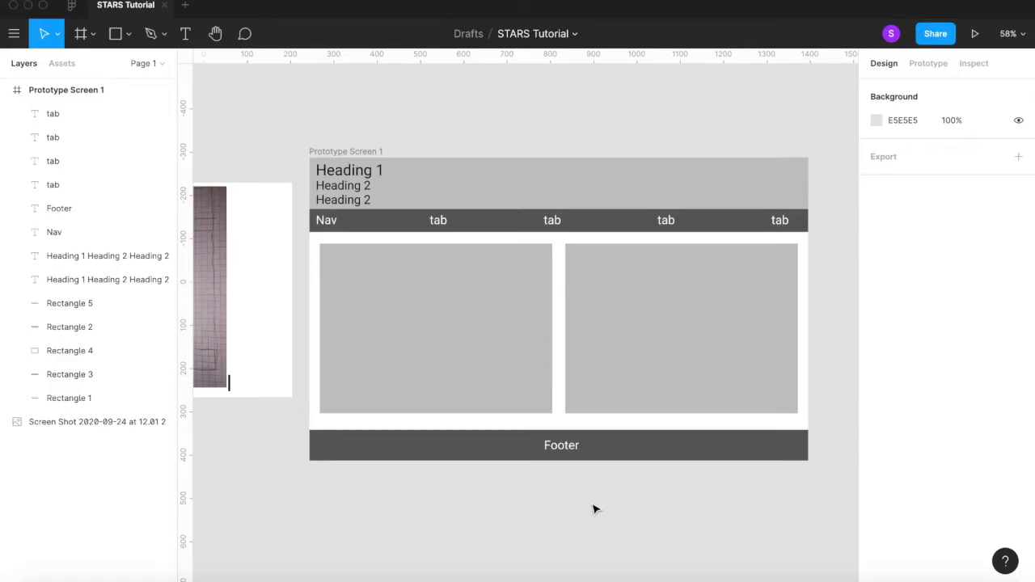
# Step: Examine the content layout between the navigation bar and footer in the index.html sketch
pyautogui.scroll(-3, 594, 509)
pyautogui.hscroll(-10, 594, 506)
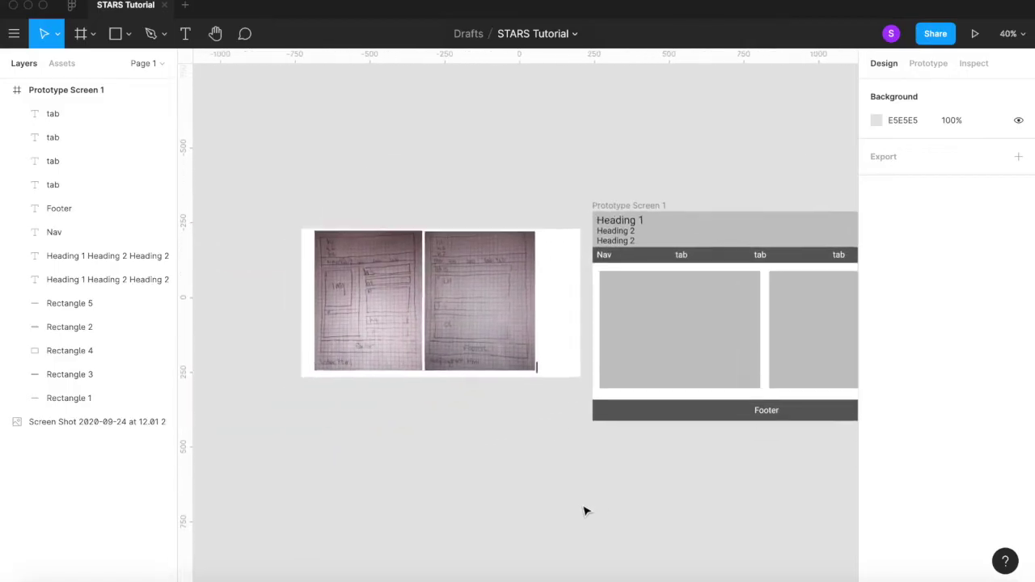
pyautogui.scroll(5, 307, 338)
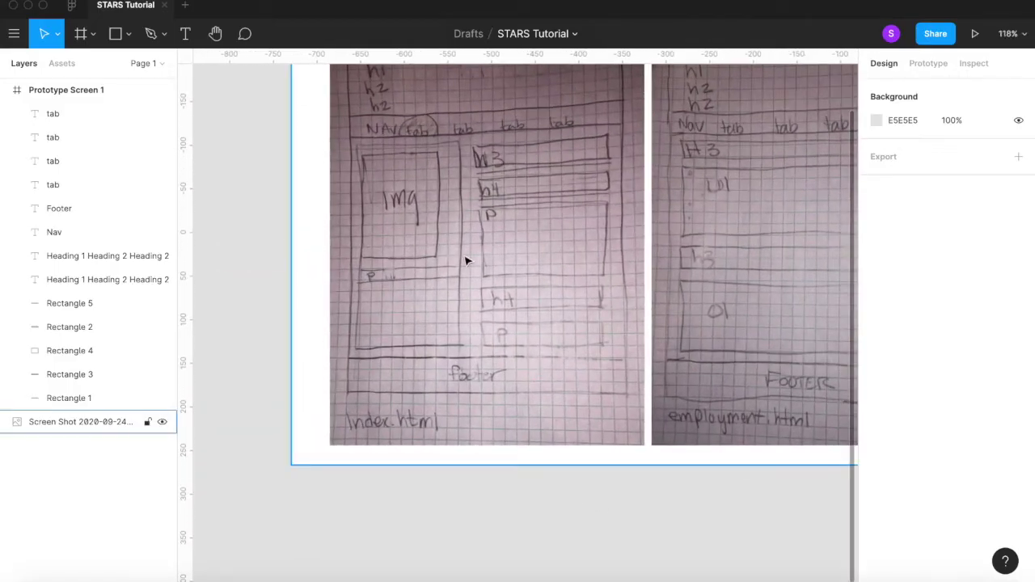
pyautogui.scroll(-3, 437, 301)
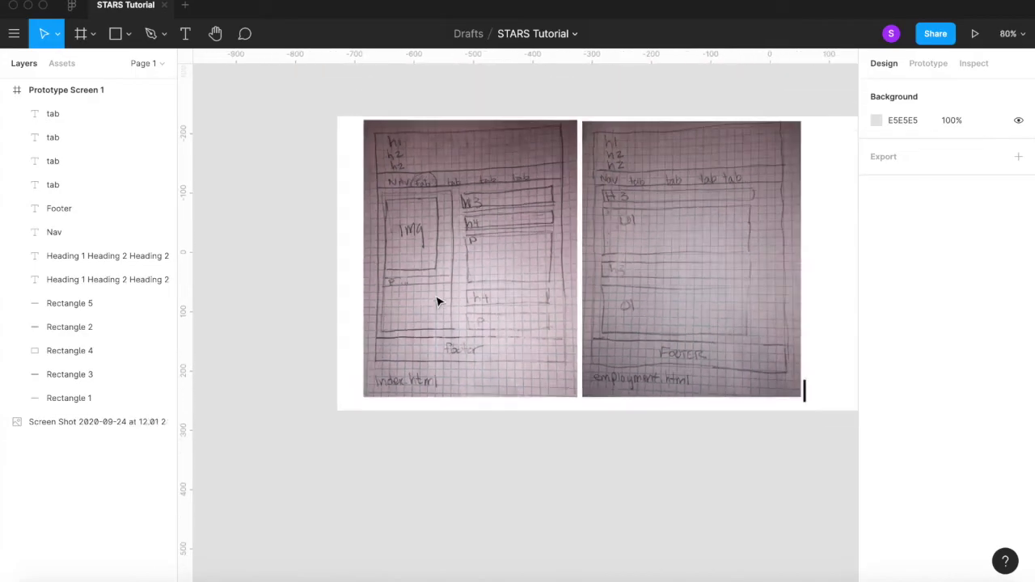
pyautogui.hscroll(10, 437, 300)
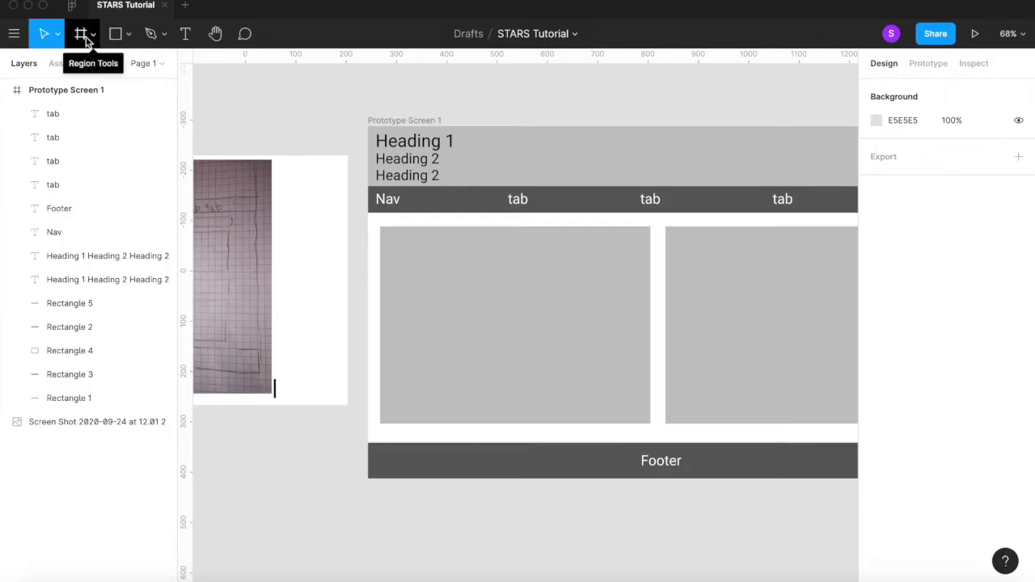
pyautogui.click(129, 37)
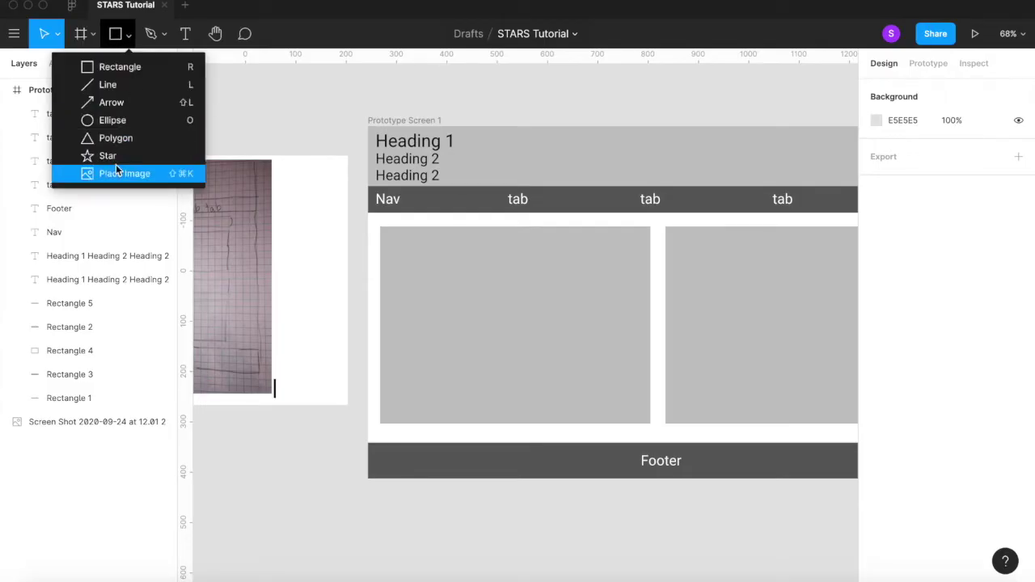
pyautogui.click(116, 164)
pyautogui.press('super+shift+k')
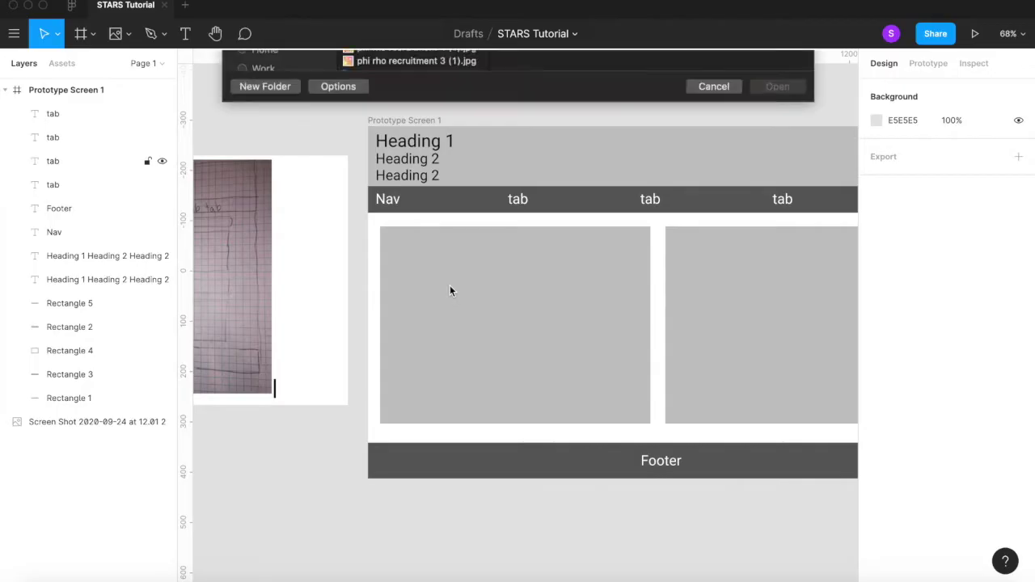
pyautogui.scroll(-5, 441, 267)
pyautogui.scroll(-3, 439, 261)
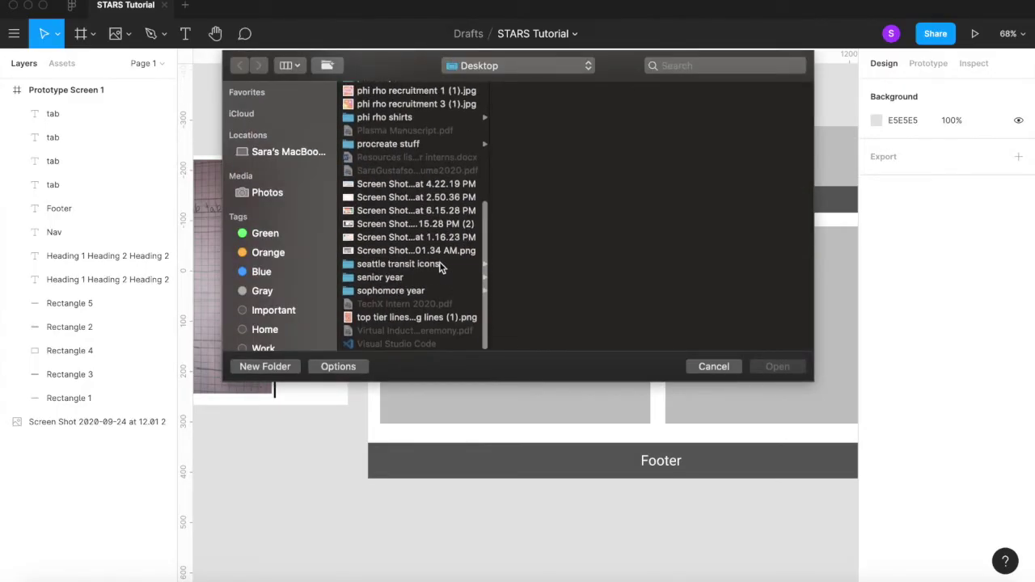
pyautogui.scroll(10, 439, 261)
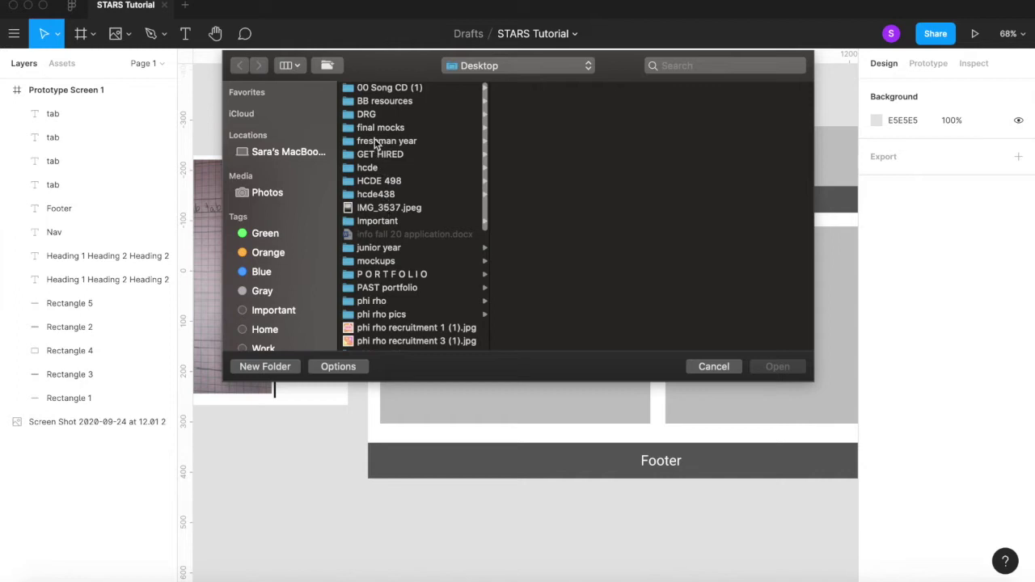
pyautogui.scroll(-1, 369, 241)
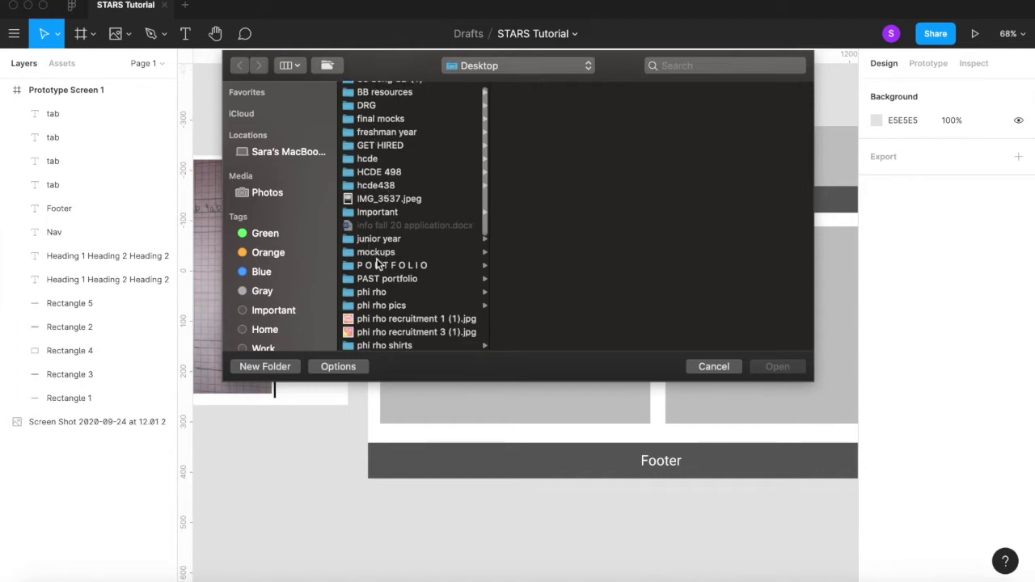
pyautogui.click(378, 264)
pyautogui.scroll(-3, 543, 222)
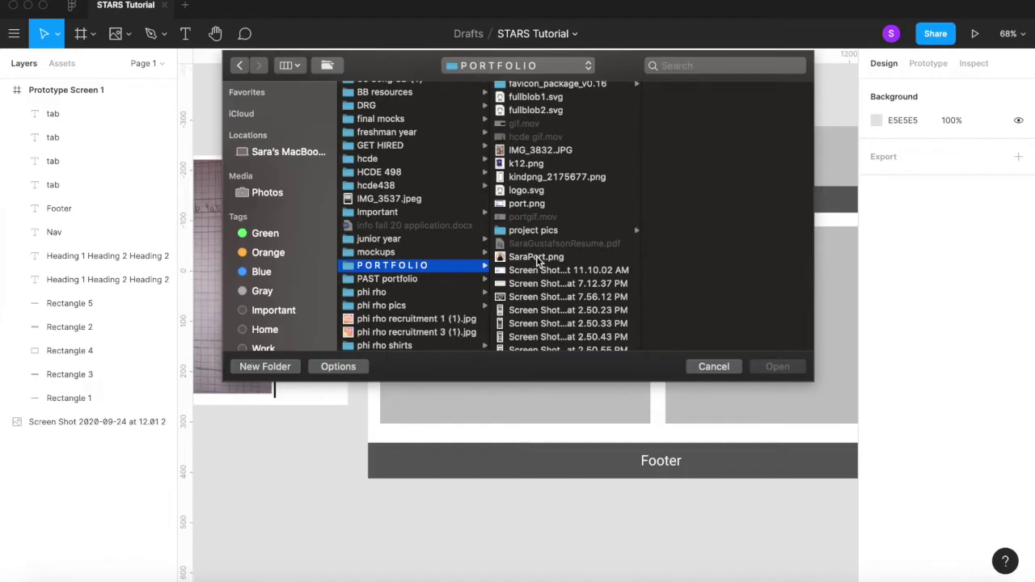
pyautogui.click(712, 366)
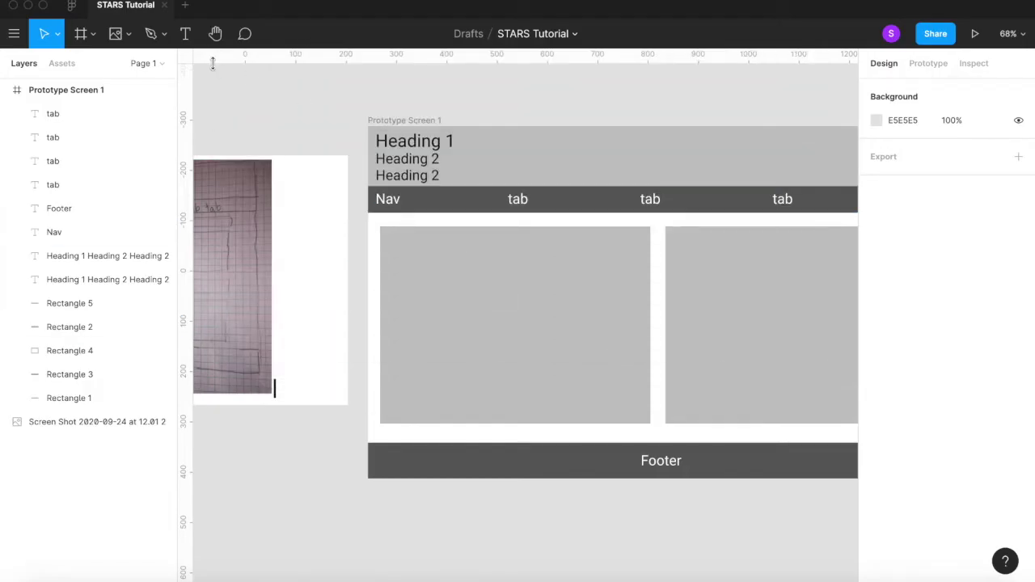
# Step: Place a portrait photo from the Important folder into the first content box as its image fill
pyautogui.click(94, 35)
pyautogui.click(114, 36)
pyautogui.click(129, 34)
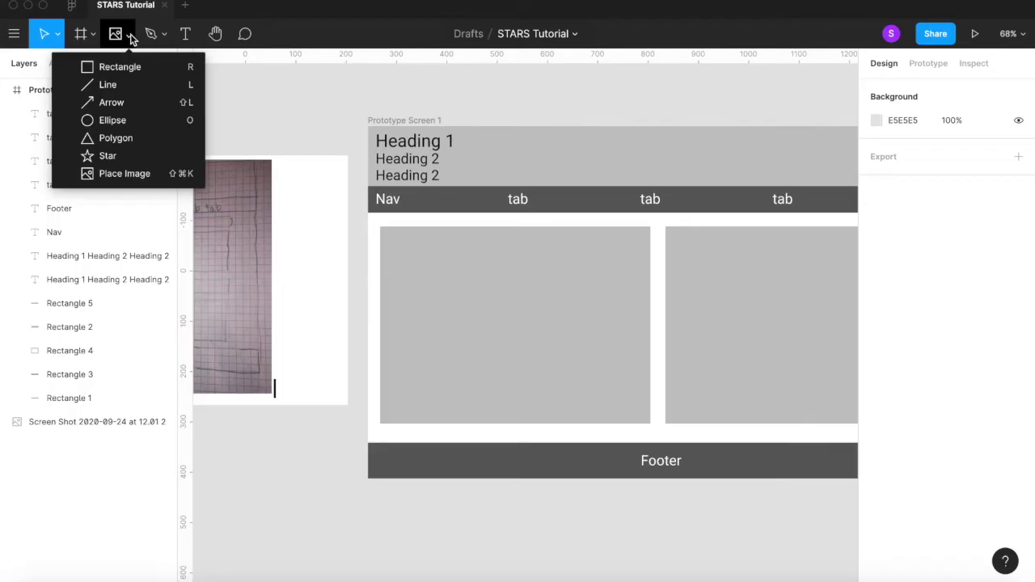
pyautogui.click(119, 177)
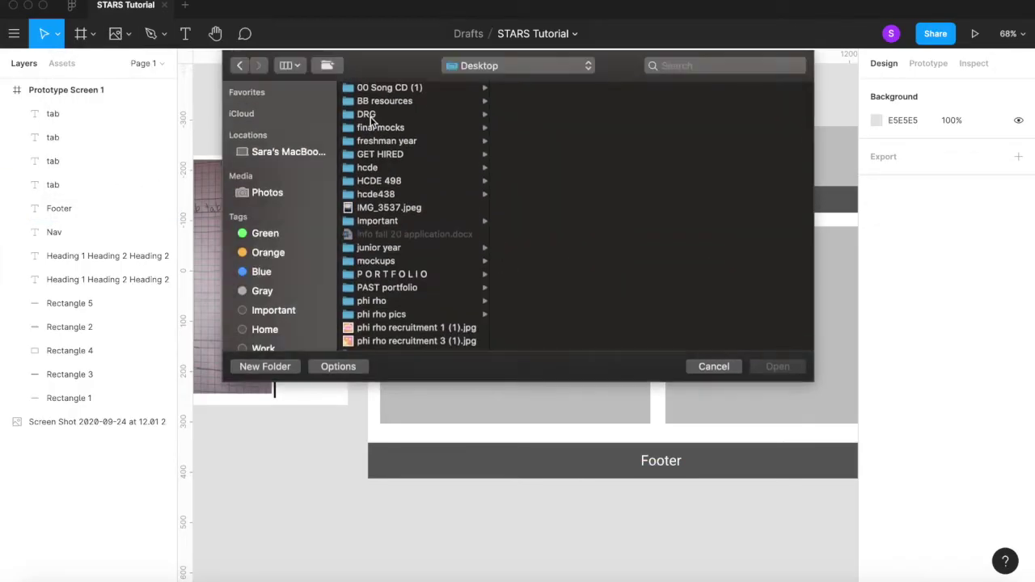
pyautogui.scroll(-1, 402, 145)
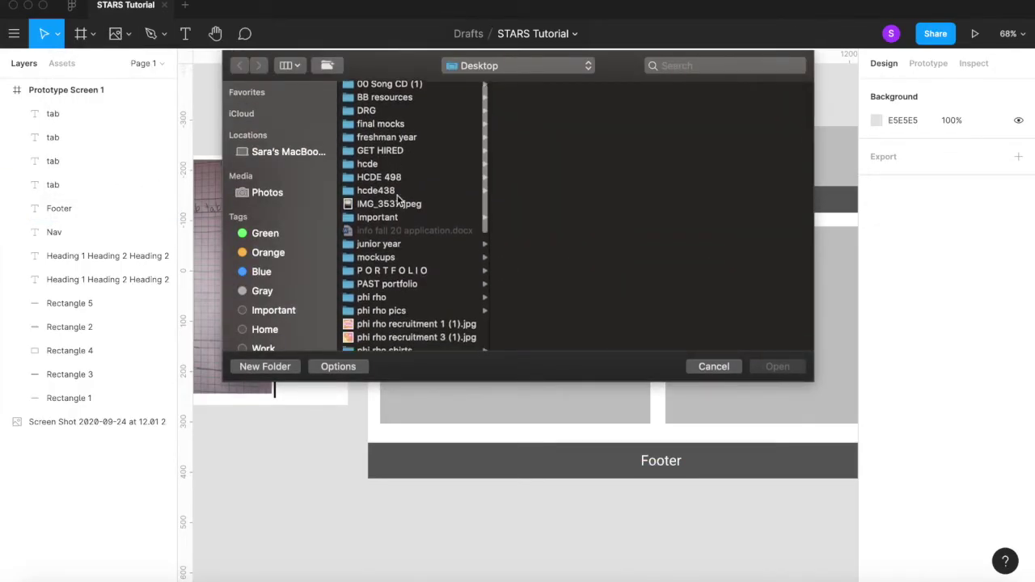
pyautogui.click(386, 219)
pyautogui.click(777, 366)
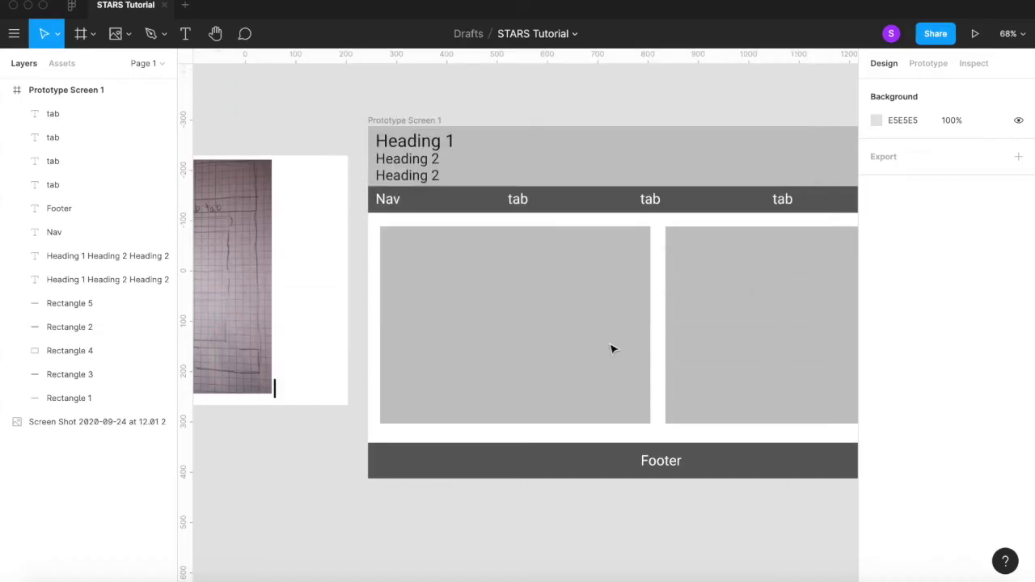
pyautogui.click(496, 285)
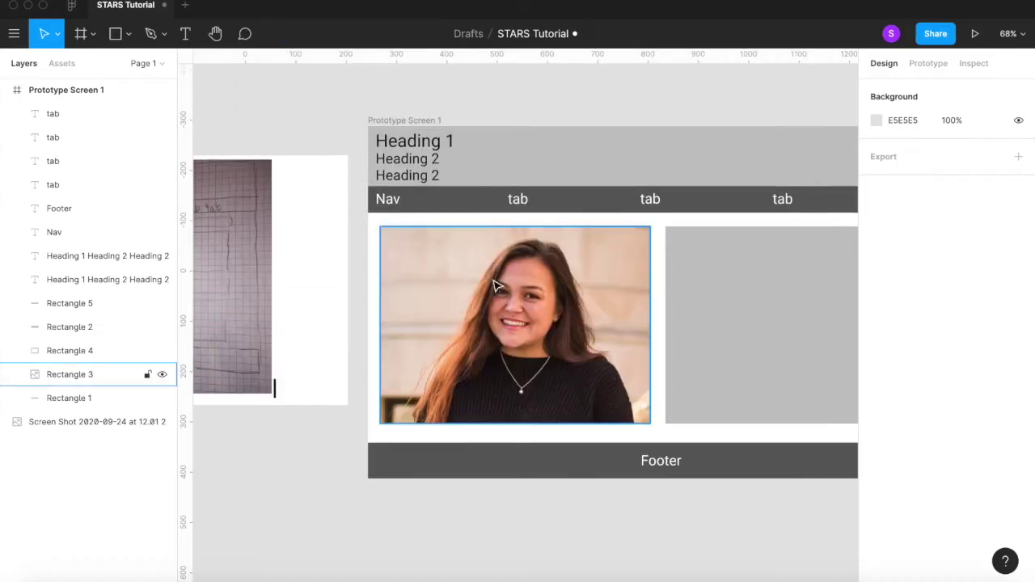
# Step: Try narrowing the image-filled box to a width of 464, and undo both the resize and the image placement
pyautogui.click(559, 307)
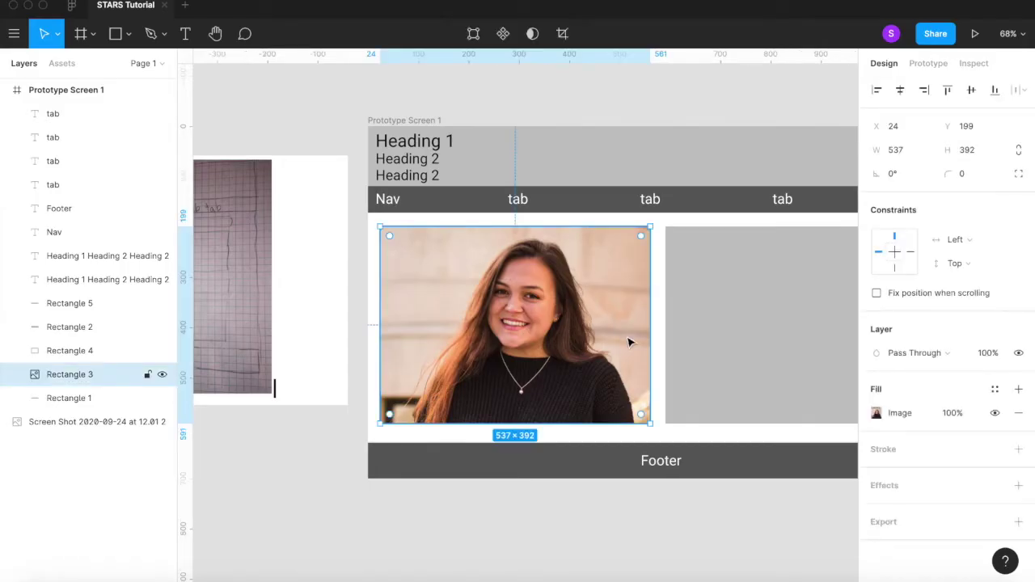
pyautogui.moveTo(635, 331); pyautogui.dragTo(615, 331)
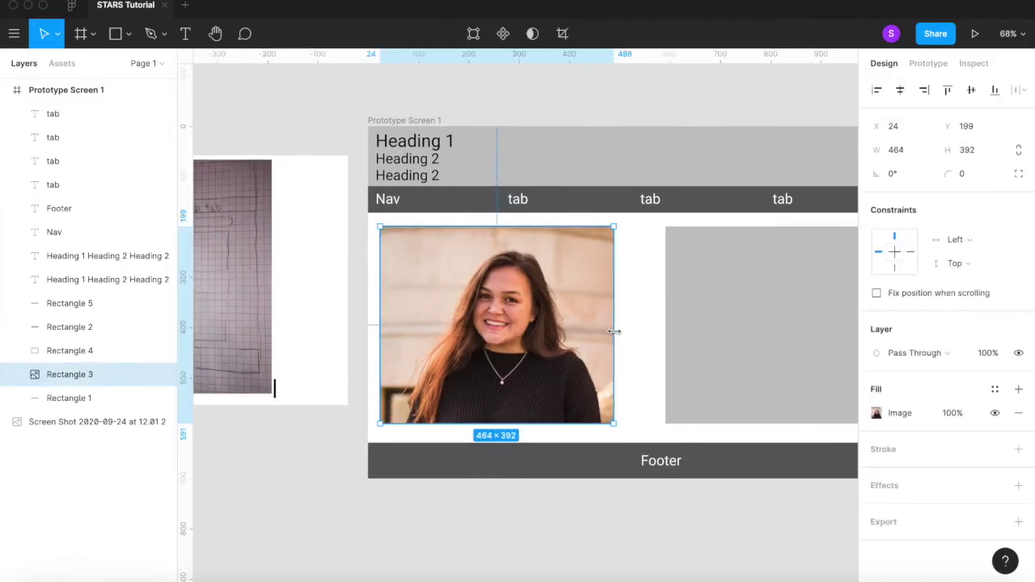
pyautogui.hotkey('ctrl', 'z')
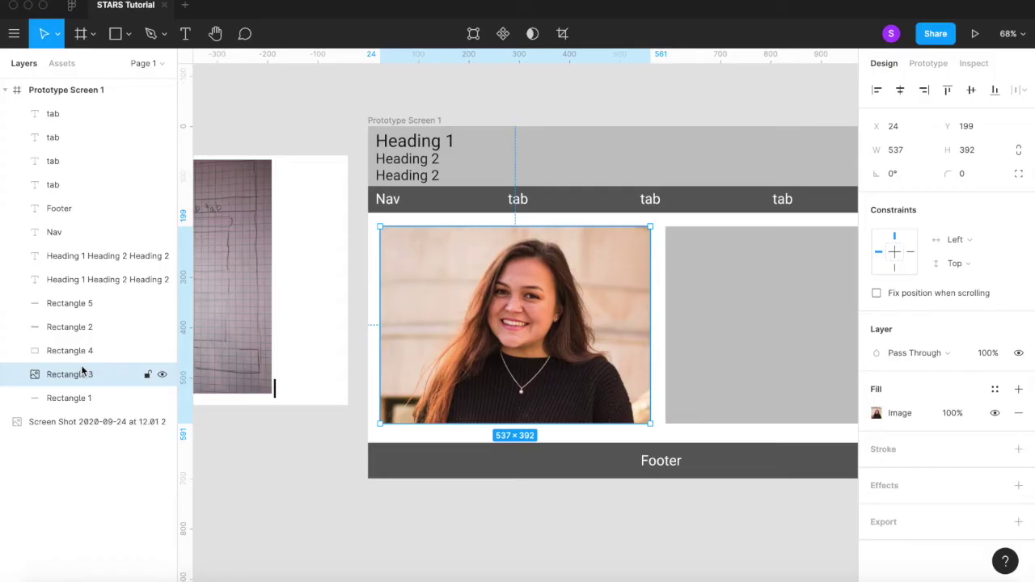
pyautogui.hotkey('ctrl', 'z')
pyautogui.hotkey('ctrl', 'z')
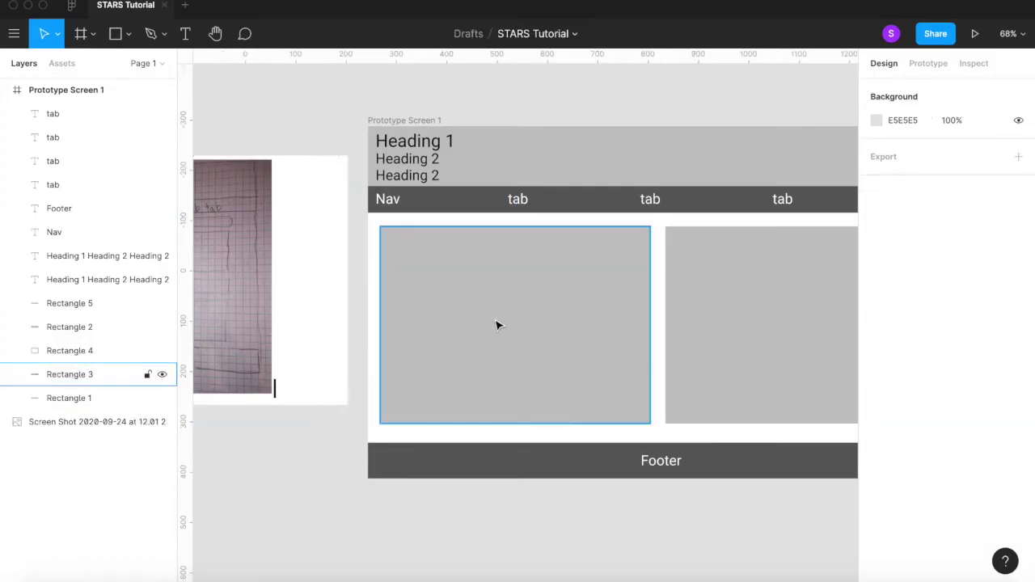
pyautogui.click(496, 323)
pyautogui.click(455, 92)
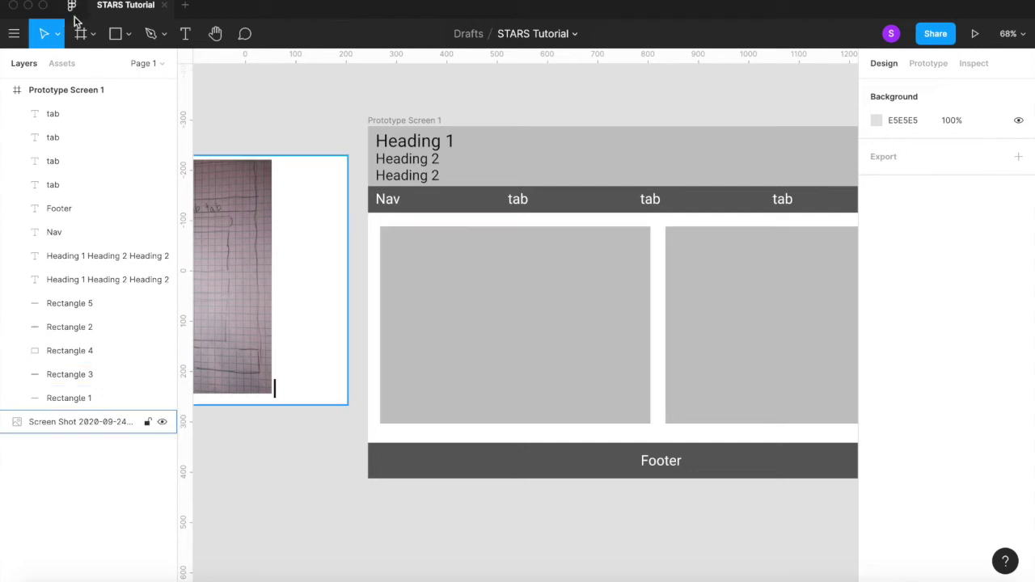
pyautogui.click(94, 34)
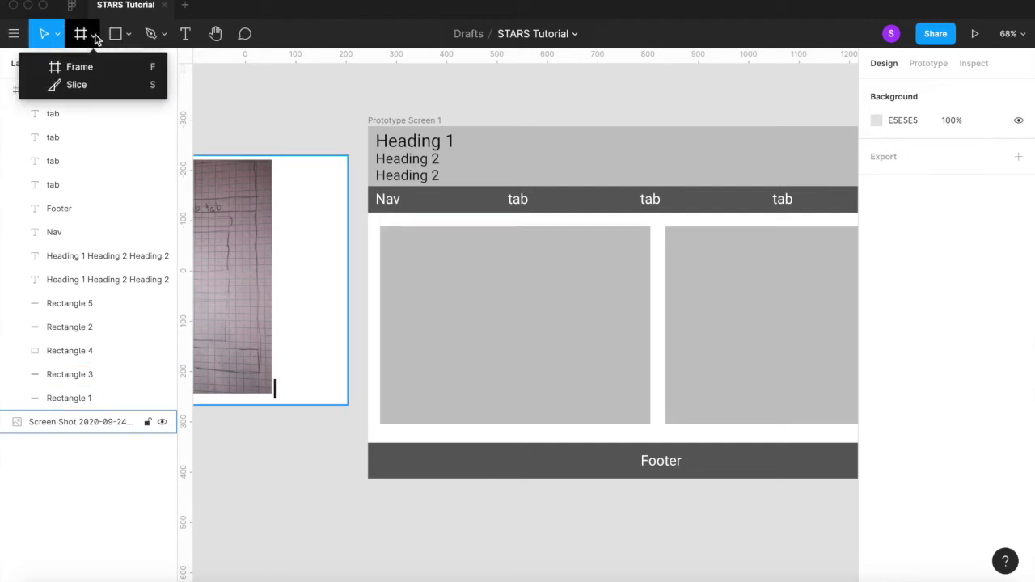
pyautogui.click(130, 34)
pyautogui.click(129, 35)
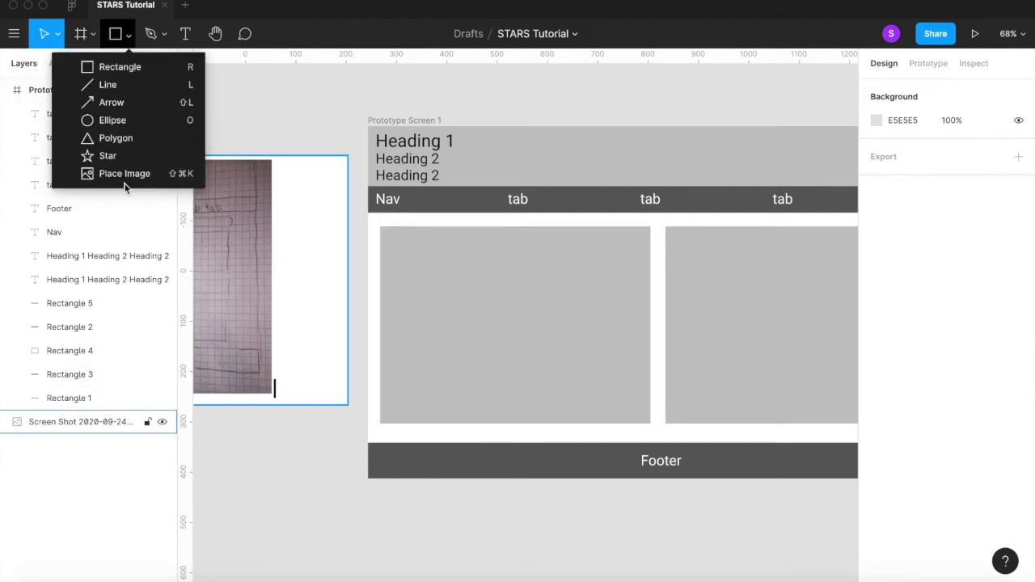
pyautogui.press('Escape')
pyautogui.press('Escape')
# Step: Place the portrait screenshot ending in 3.25.54 PM from the Important folder on the empty canvas below the prototype screen
pyautogui.click(130, 35)
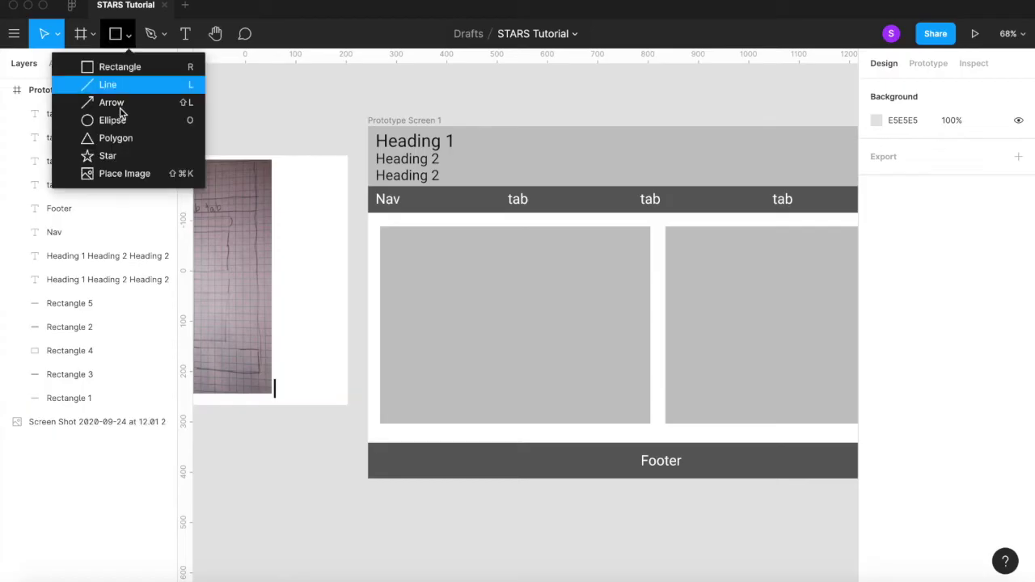
pyautogui.click(112, 173)
pyautogui.scroll(-10, 428, 204)
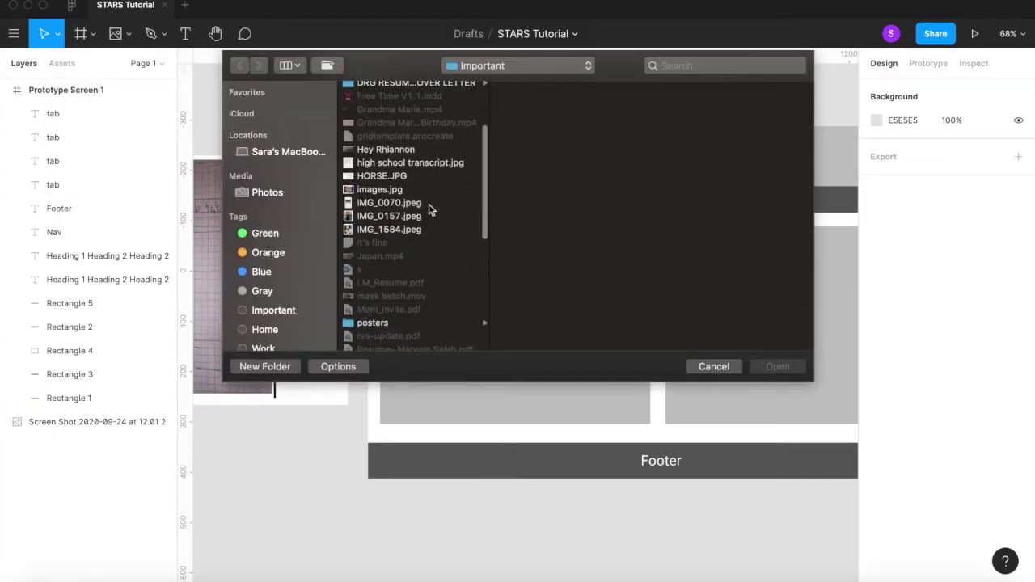
pyautogui.scroll(-8, 392, 232)
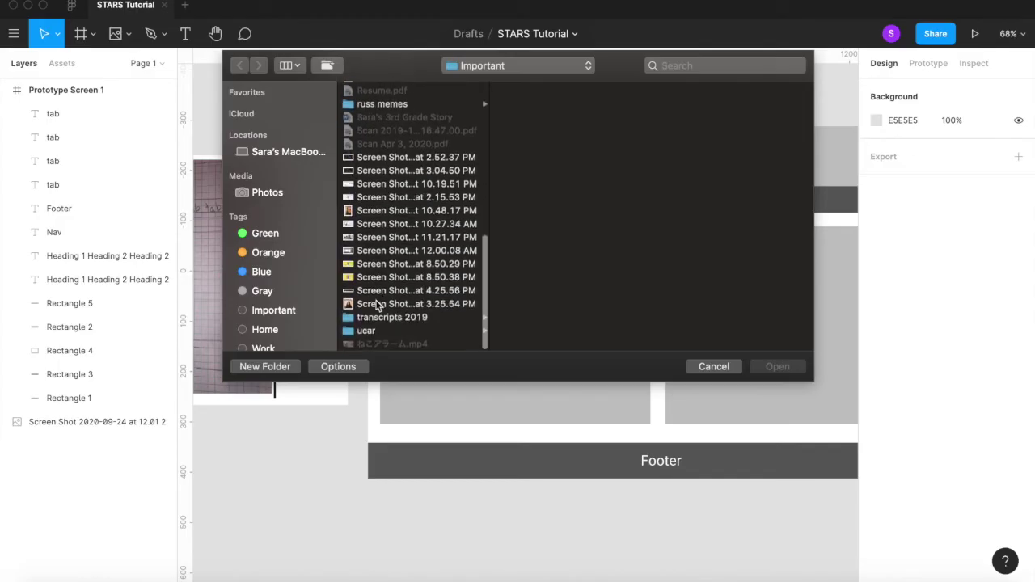
pyautogui.click(380, 301)
pyautogui.click(788, 366)
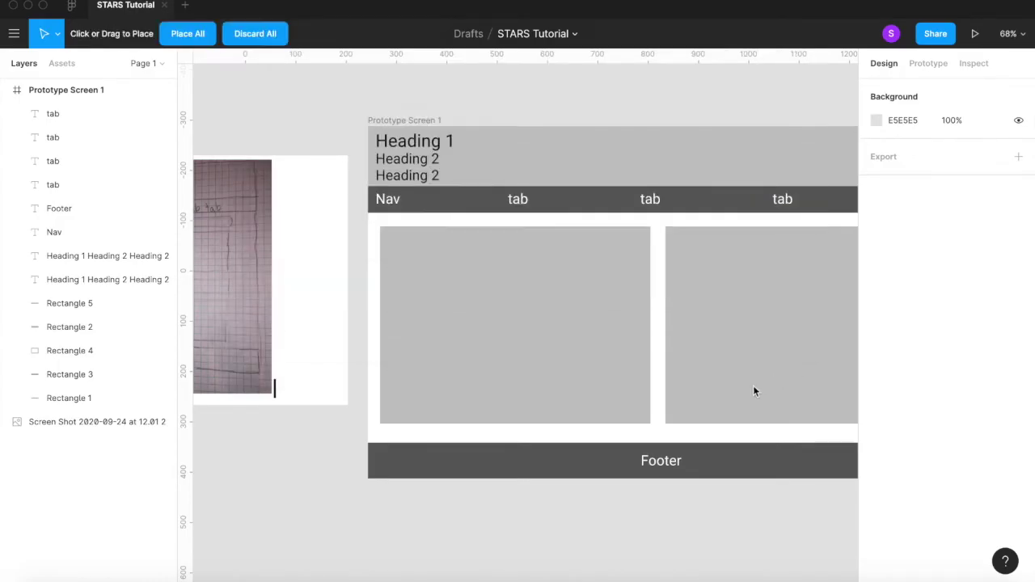
pyautogui.click(317, 499)
pyautogui.scroll(-4, 317, 505)
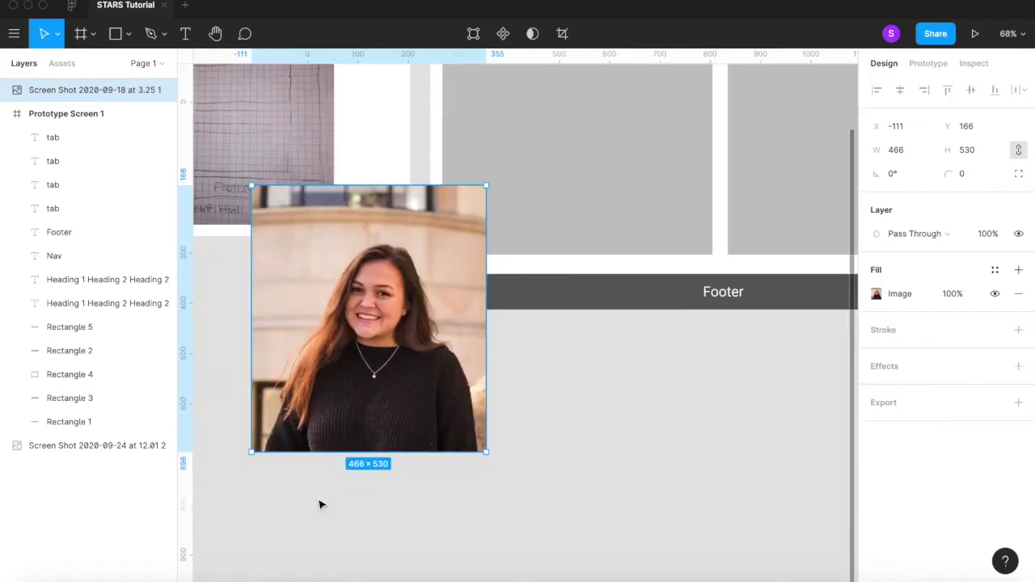
pyautogui.scroll(-3, 319, 501)
# Step: Scale the portrait down to about 267 × 304 and move it into the first content box at X 42, Y 222
pyautogui.moveTo(429, 294); pyautogui.dragTo(385, 342)
pyautogui.hotkey('ctrl', 'z')
pyautogui.moveTo(428, 290); pyautogui.dragTo(358, 364)
pyautogui.moveTo(340, 413); pyautogui.dragTo(392, 399)
pyautogui.moveTo(433, 362); pyautogui.dragTo(458, 271)
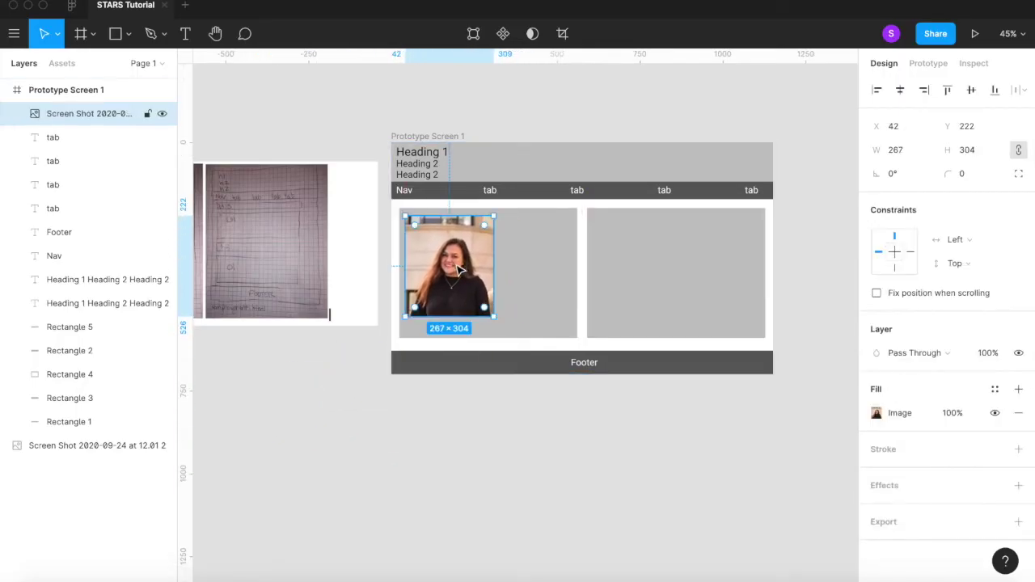
# Step: Try widening the portrait to about 401 × 304 and realign it at X 42 in the first content box
pyautogui.keyDown('ctrl'); pyautogui.scroll(5, 477, 271); pyautogui.keyUp('ctrl')
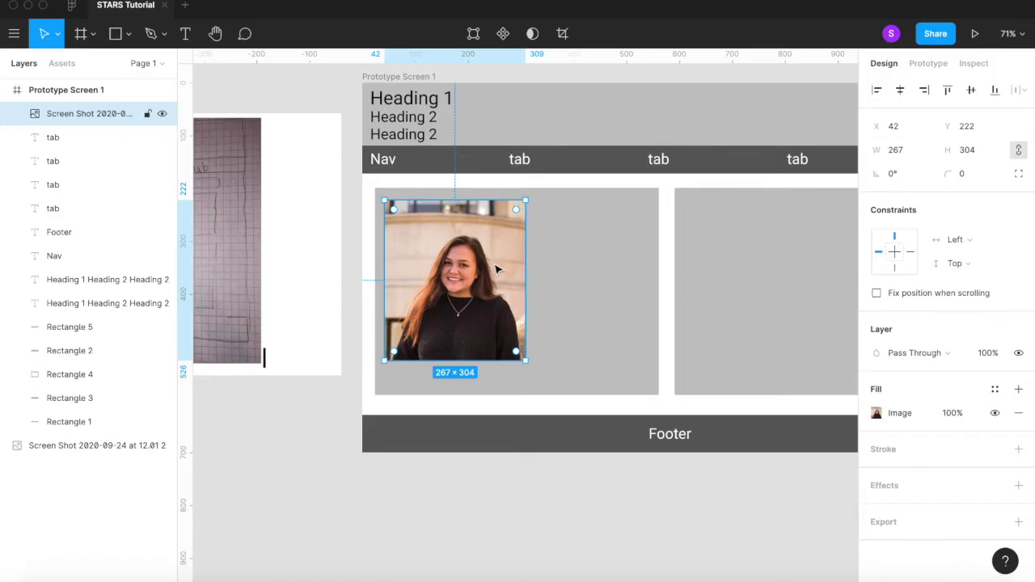
pyautogui.doubleClick(499, 269)
pyautogui.click(843, 237)
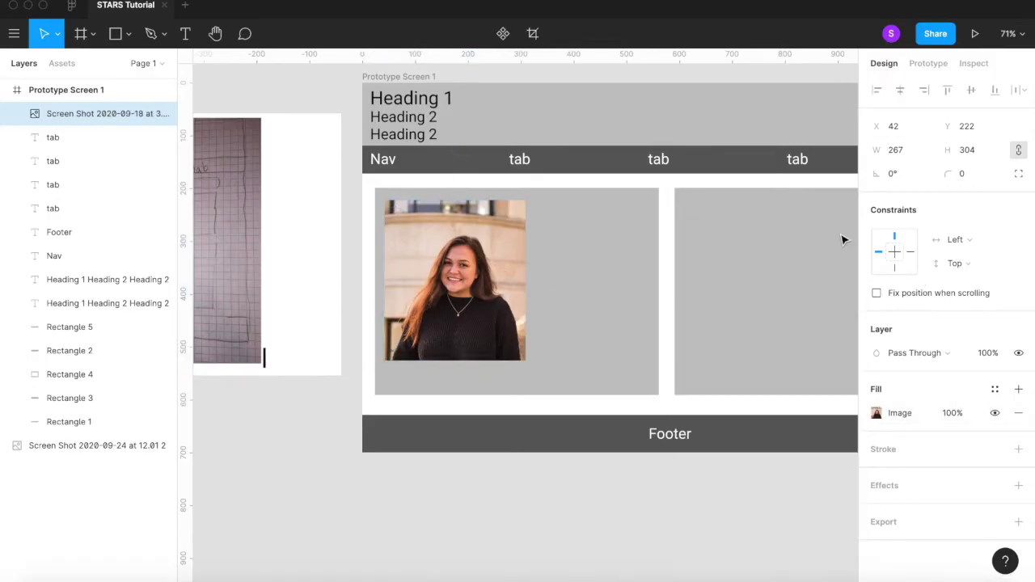
pyautogui.moveTo(526, 243); pyautogui.dragTo(650, 239)
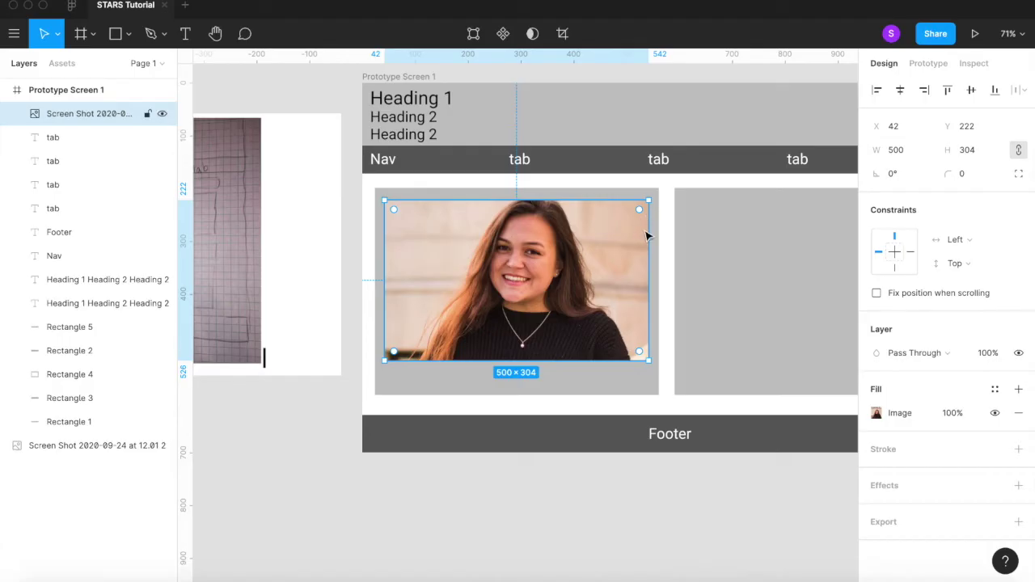
pyautogui.moveTo(646, 230); pyautogui.dragTo(576, 252)
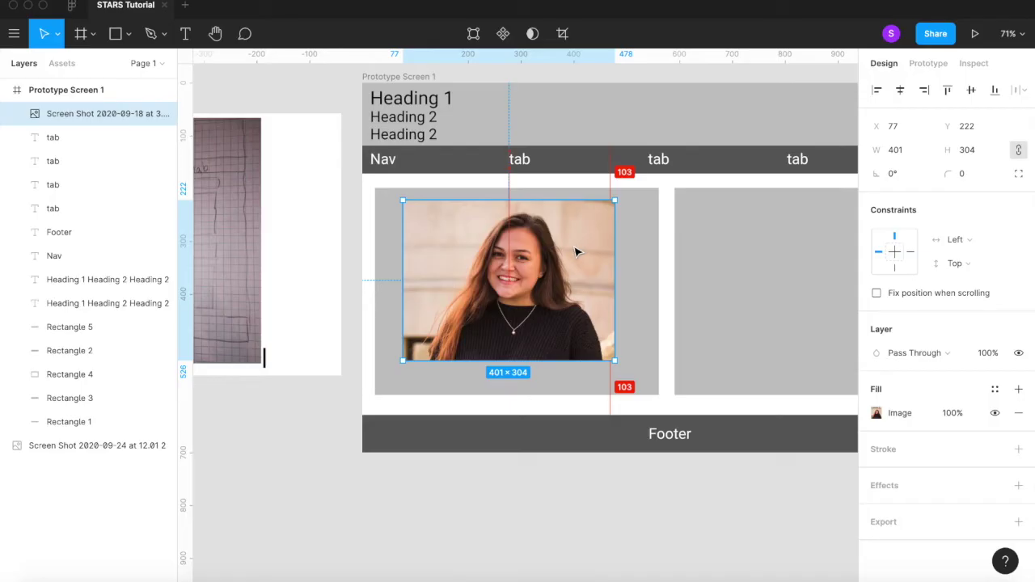
pyautogui.click(510, 520)
pyautogui.moveTo(570, 300); pyautogui.dragTo(552, 301)
# Step: Narrow the content box behind the portrait to a width of 454 and the portrait itself to 289
pyautogui.click(622, 290)
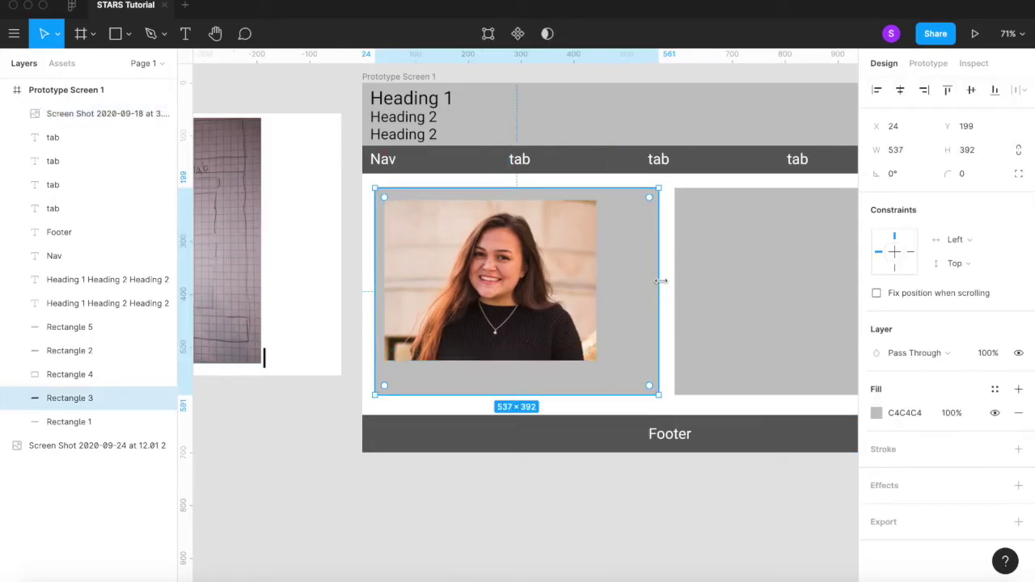
pyautogui.moveTo(660, 275); pyautogui.dragTo(539, 280)
pyautogui.click(575, 292)
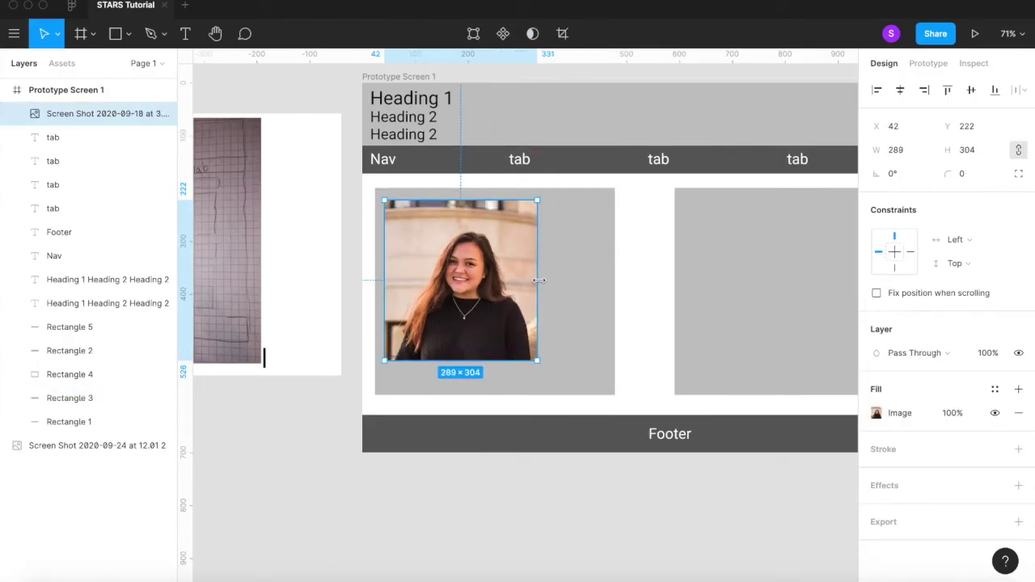
# Step: Narrow the content box behind the portrait to a width of 327, leaving an even margin beside the image
pyautogui.click(602, 285)
pyautogui.click(624, 283)
pyautogui.click(613, 281)
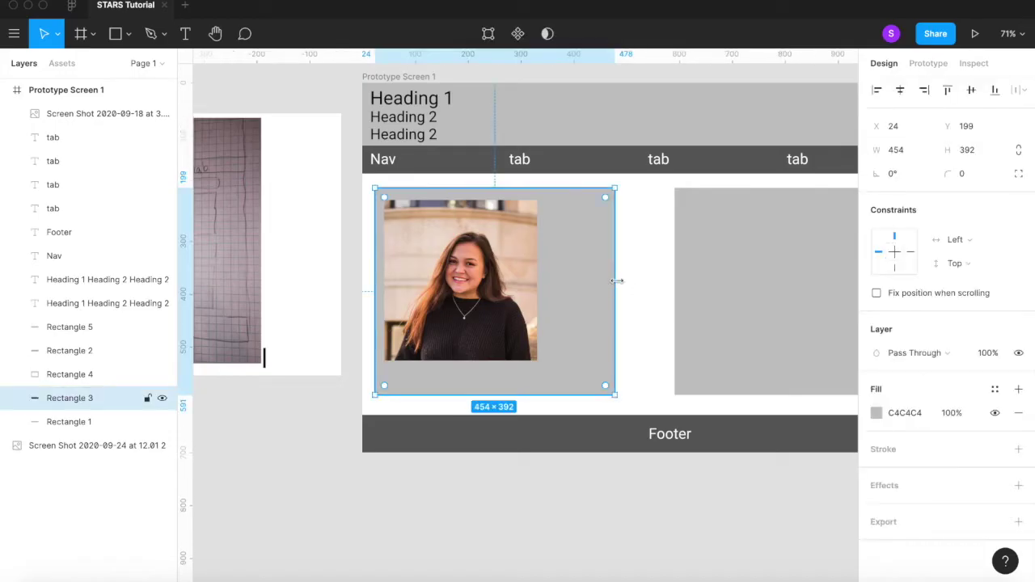
pyautogui.moveTo(618, 280); pyautogui.dragTo(547, 280)
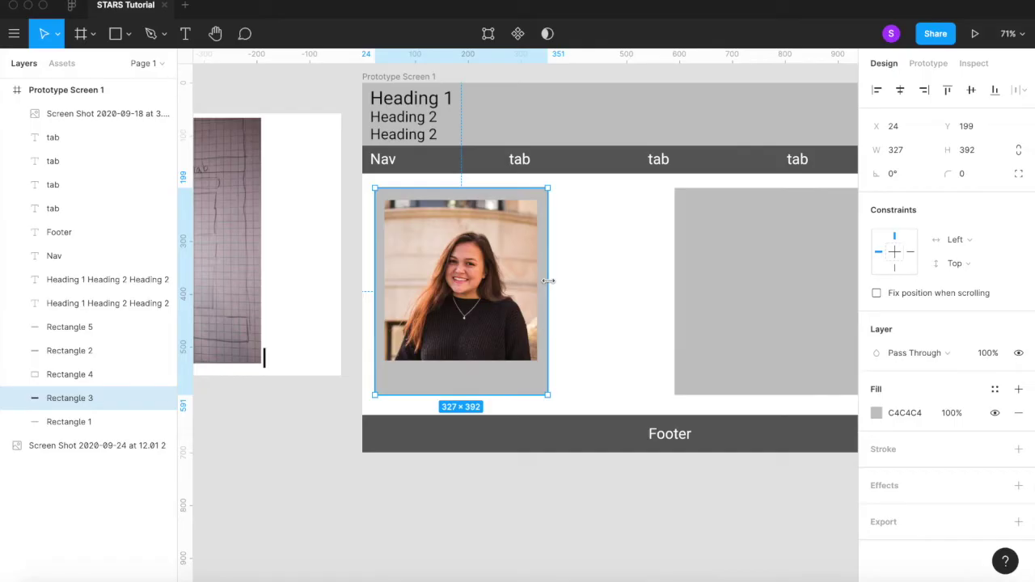
# Step: Extend the empty content box toward the portrait box to start at X 372 with a width of 756
pyautogui.click(728, 260)
pyautogui.moveTo(672, 269); pyautogui.dragTo(558, 263)
pyautogui.scroll(-3, 614, 483)
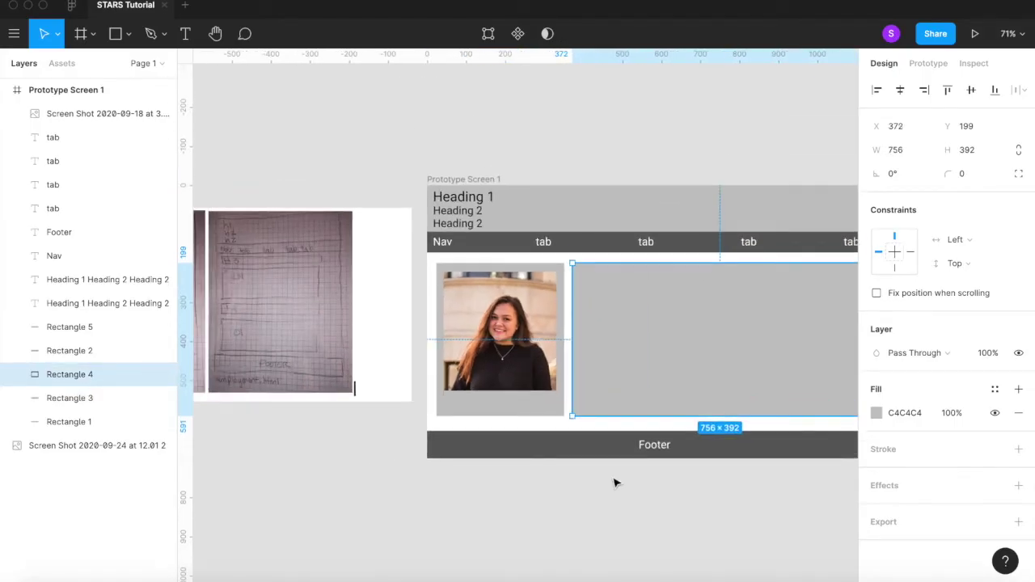
# Step: Examine the two hand-drawn page sketches and compare their layout with the prototype screen
pyautogui.hscroll(-3, 588, 391)
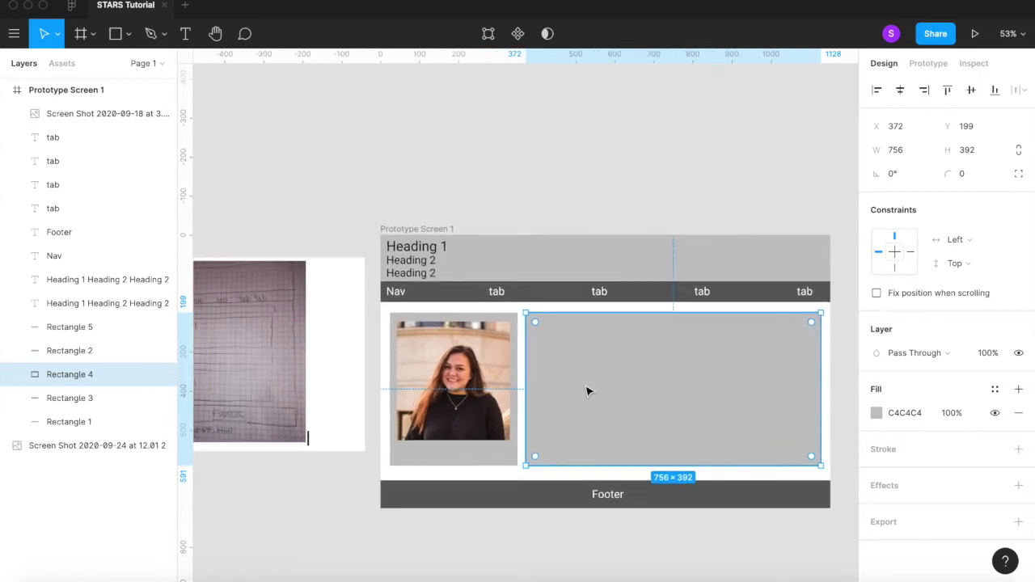
pyautogui.hscroll(-5, 588, 391)
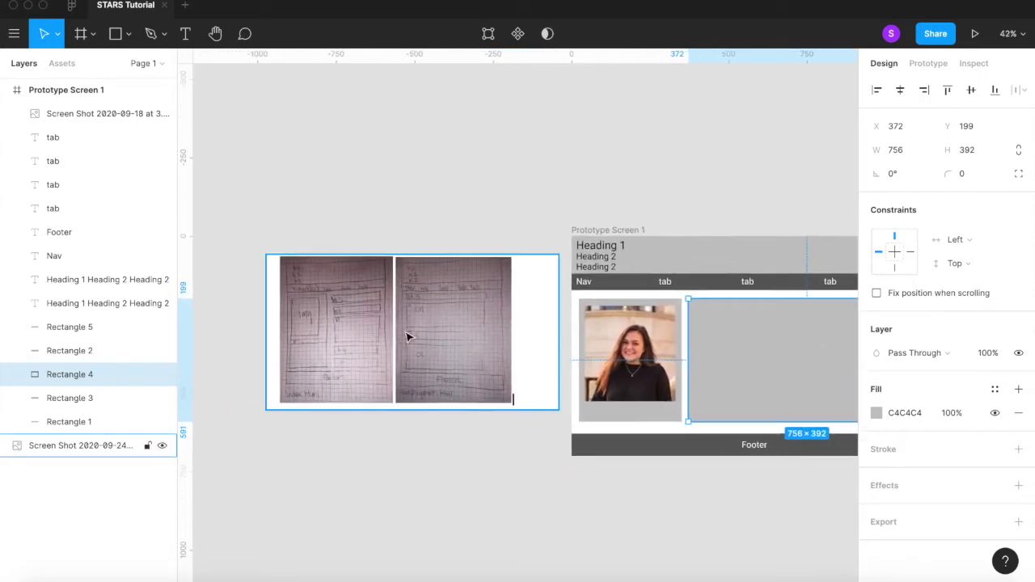
pyautogui.scroll(2, 407, 337)
pyautogui.hscroll(-2, 312, 363)
pyautogui.scroll(1, 312, 363)
pyautogui.scroll(-3, 312, 363)
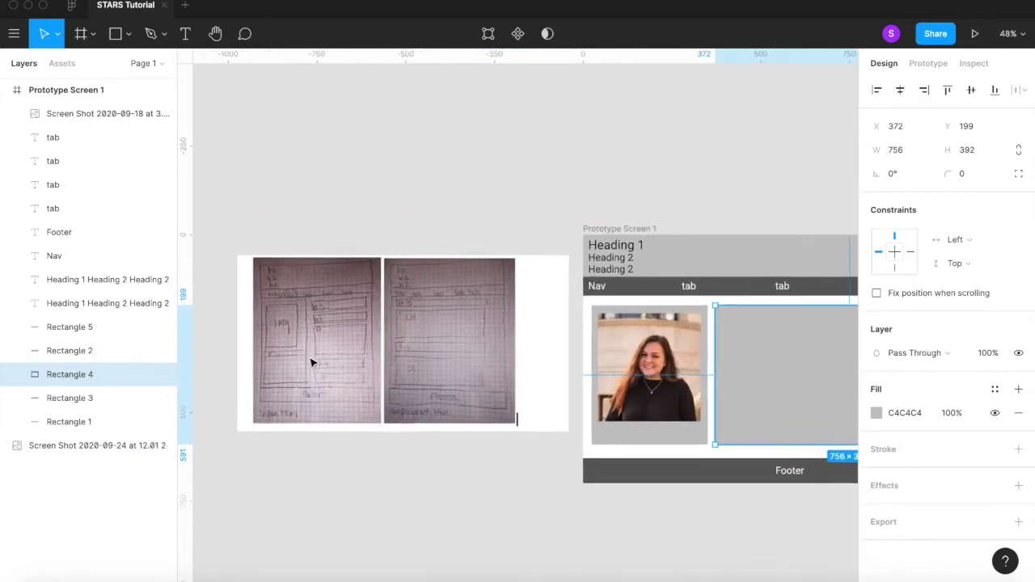
pyautogui.hscroll(5, 314, 363)
pyautogui.scroll(3, 405, 386)
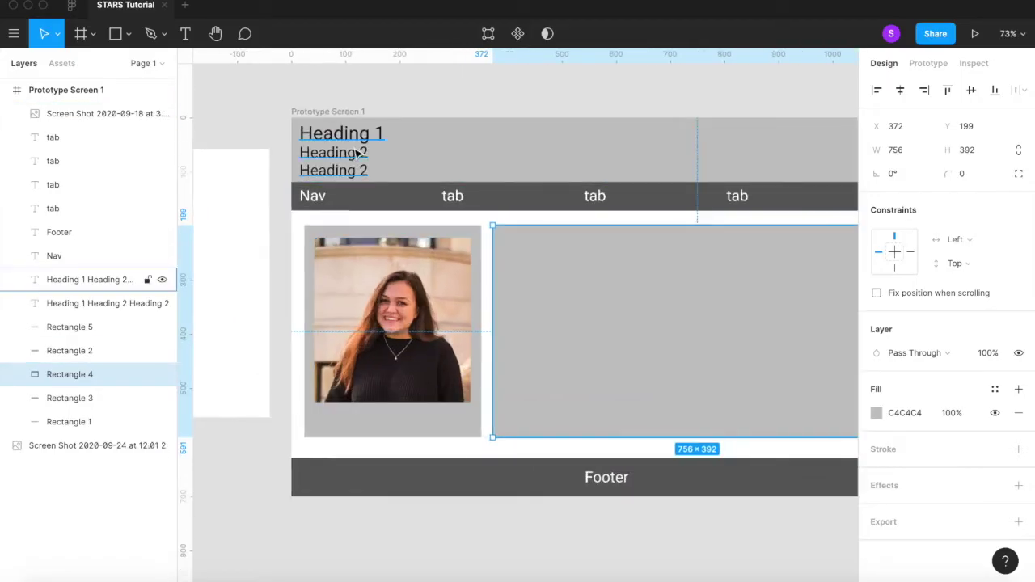
# Step: Place a copy of the heading text block just below the portrait and replace its text with "Paragraph"
pyautogui.click(358, 154)
pyautogui.scroll(-3, 358, 153)
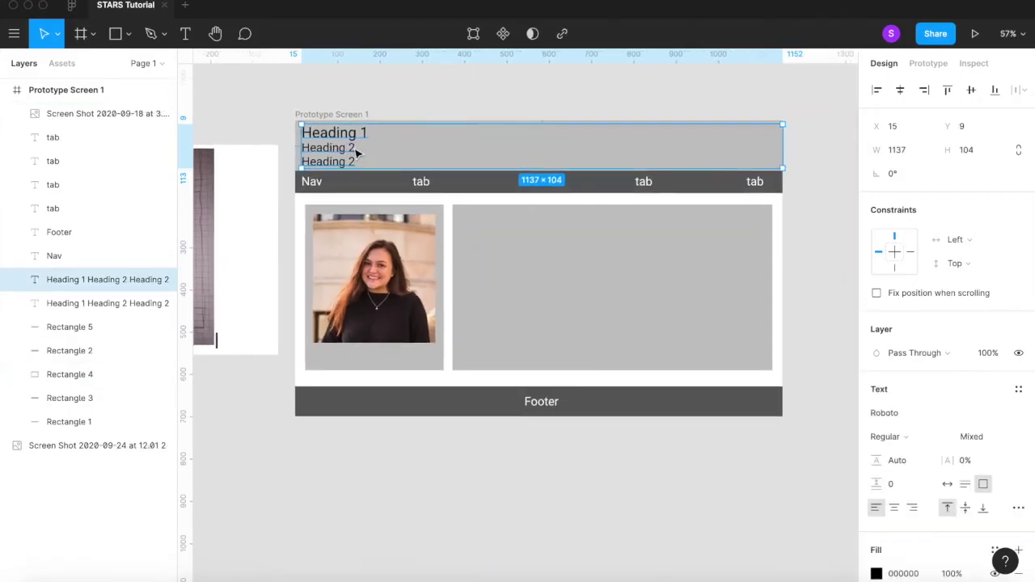
pyautogui.click(543, 403)
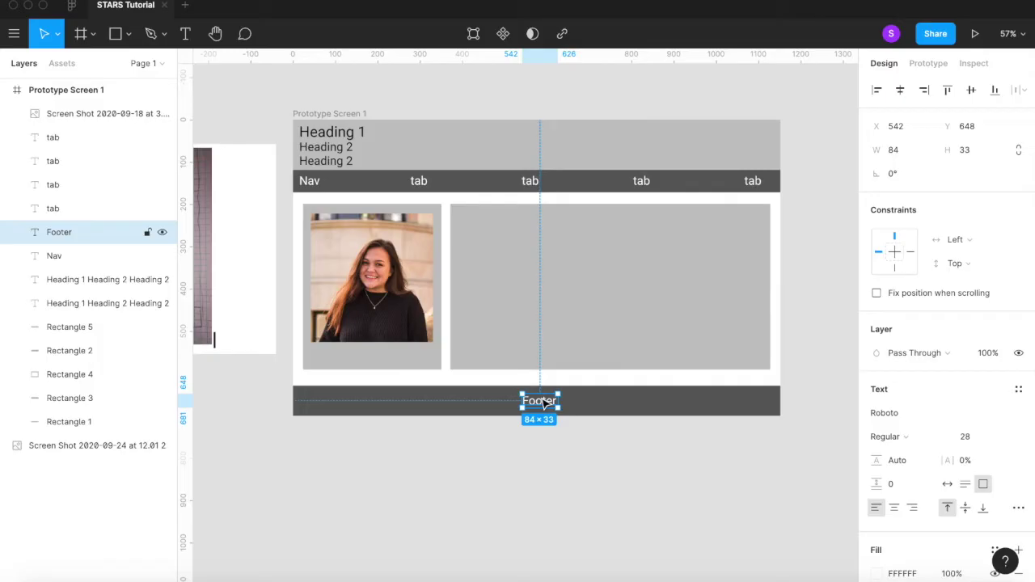
pyautogui.click(335, 143)
pyautogui.scroll(3, 336, 140)
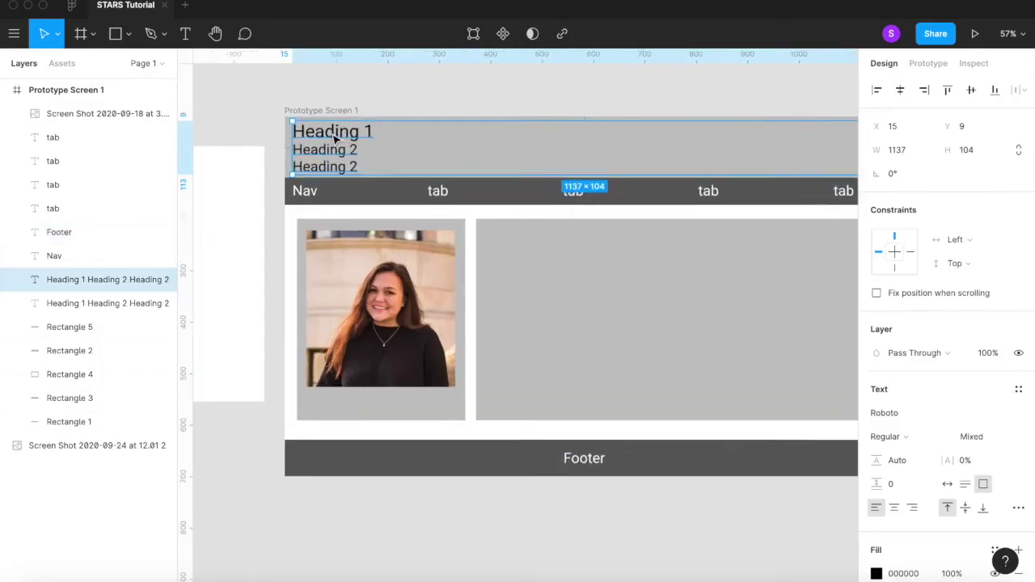
pyautogui.hotkey('ctrl', 'v')
pyautogui.moveTo(337, 137); pyautogui.dragTo(349, 434)
pyautogui.press('Return')
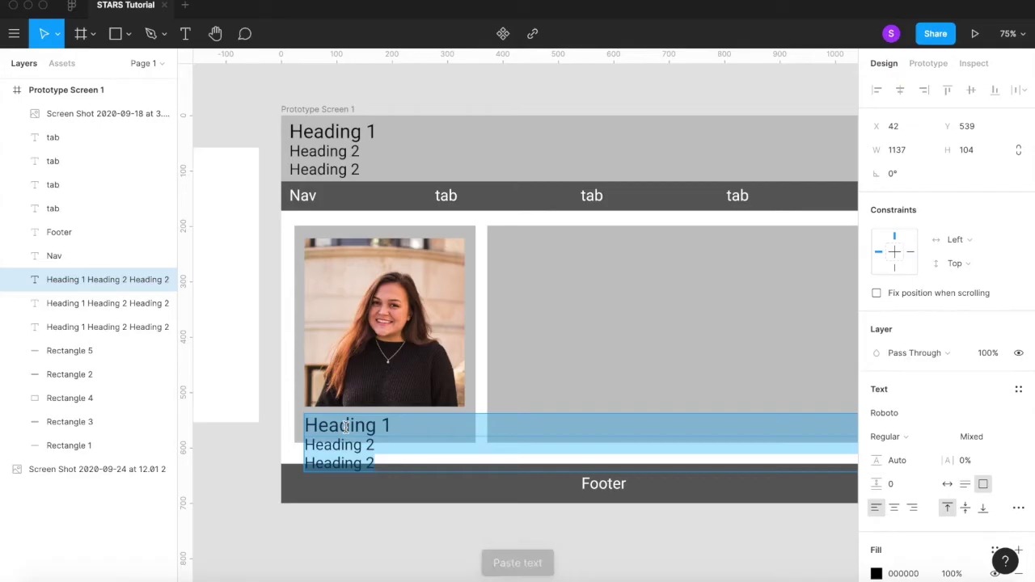
pyautogui.write('Paragraph')
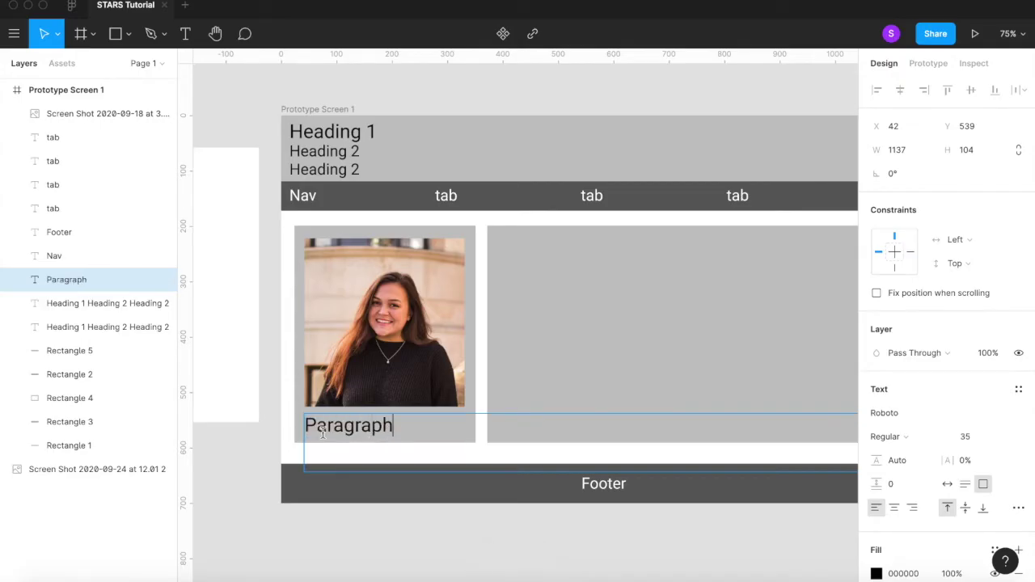
# Step: Set the font size of the Paragraph text below the portrait to 18
pyautogui.doubleClick(322, 433)
pyautogui.click(983, 441)
pyautogui.write('18')
pyautogui.press('Return')
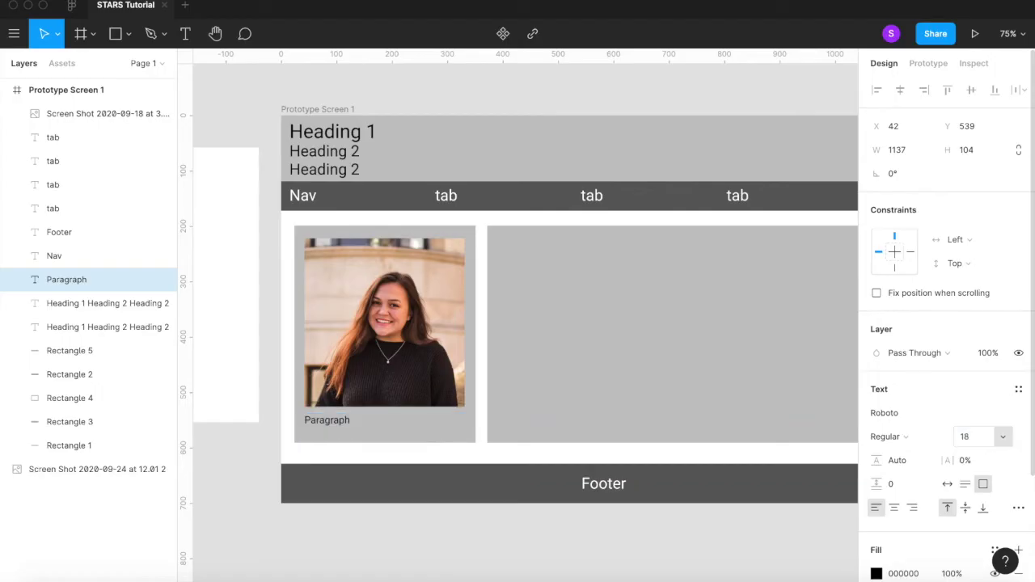
# Step: Shrink the Paragraph text box to 289 × 39 so it fits under the portrait inside the grey box
pyautogui.hscroll(3, 394, 421)
pyautogui.scroll(-5, 394, 420)
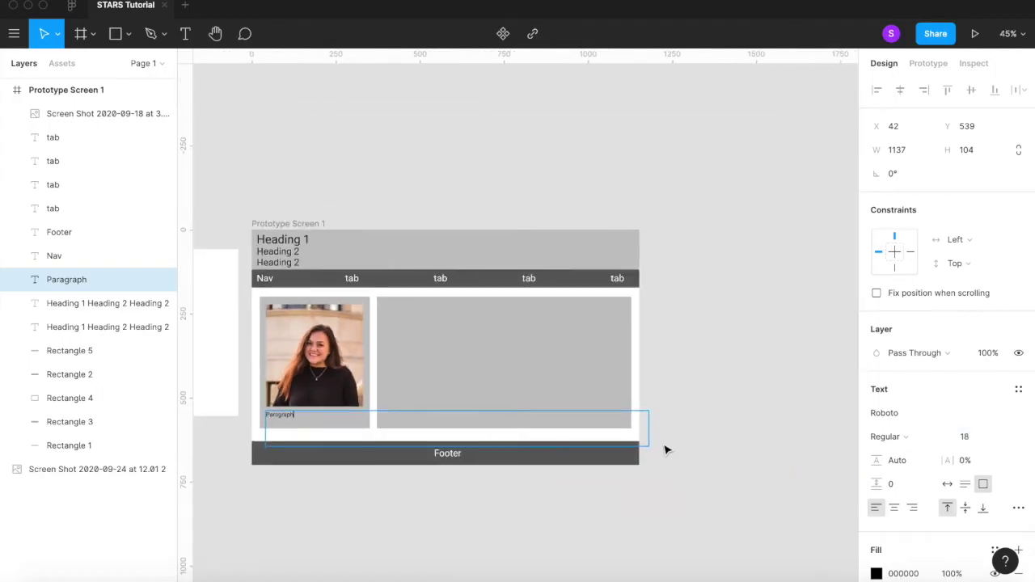
pyautogui.press('Escape')
pyautogui.moveTo(649, 446); pyautogui.dragTo(365, 425)
pyautogui.scroll(5, 355, 422)
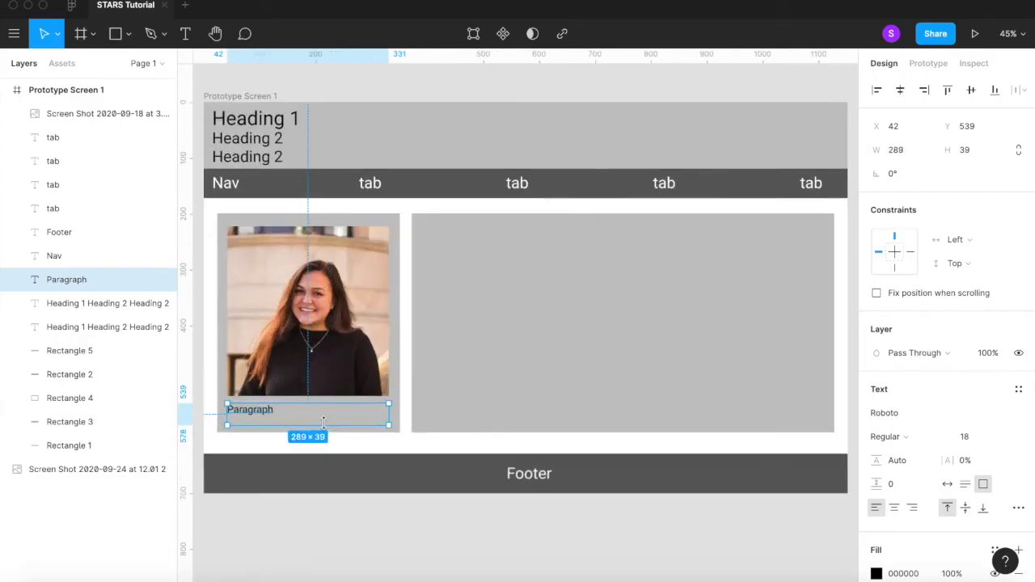
pyautogui.click(319, 520)
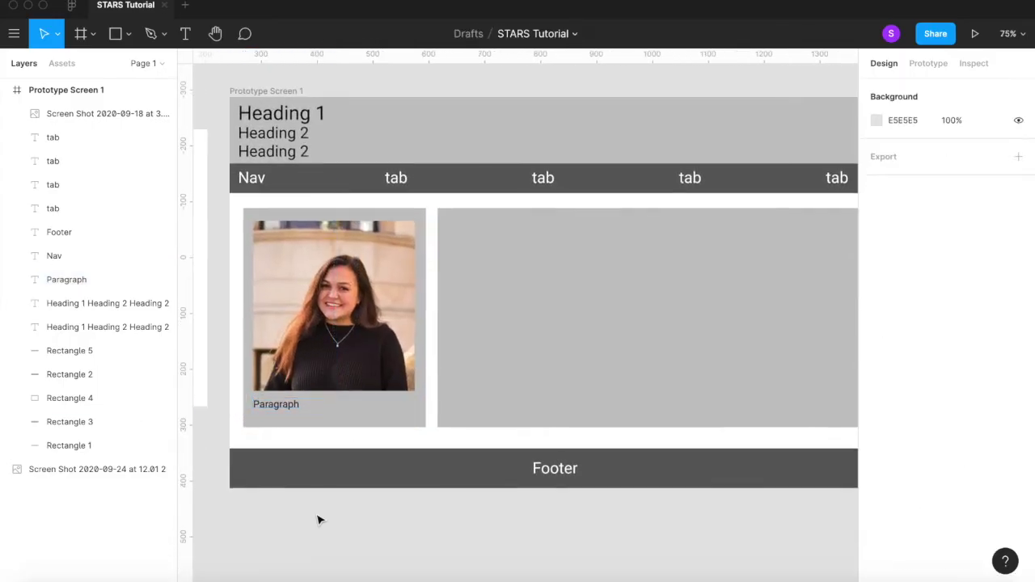
# Step: Try adding a black outside stroke of 1 to the Paragraph text
pyautogui.click(284, 411)
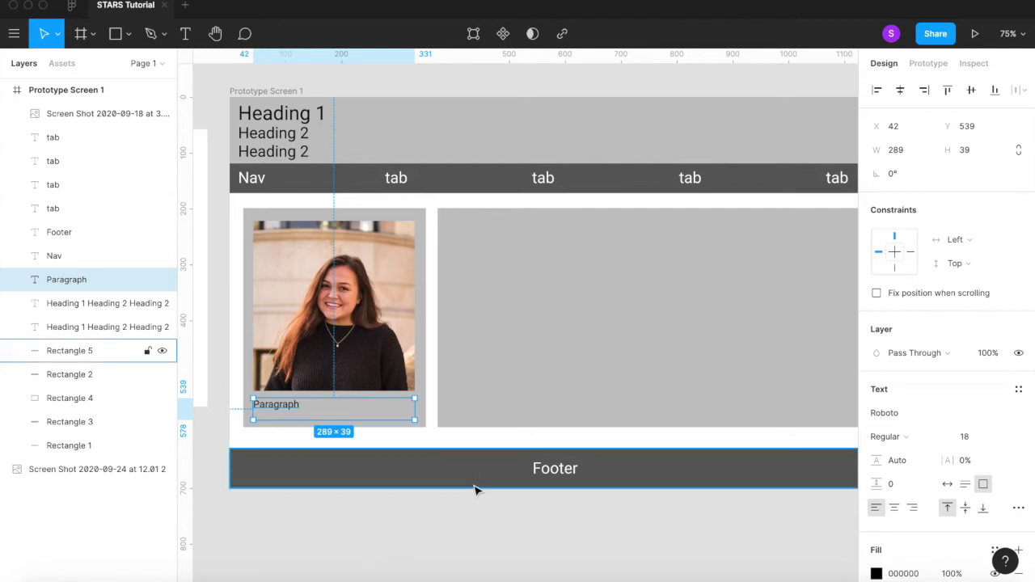
pyautogui.scroll(-1, 930, 460)
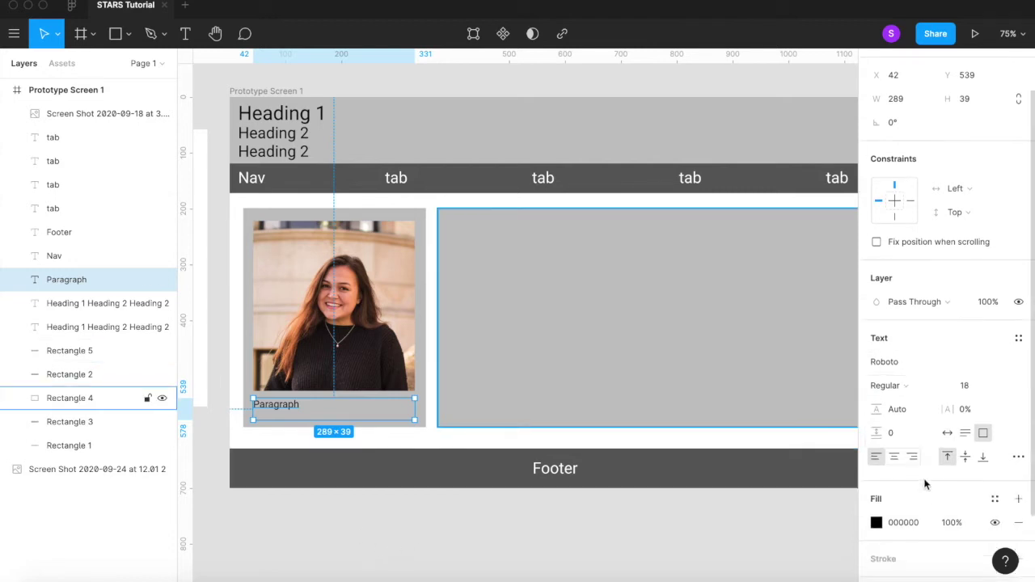
pyautogui.scroll(-1, 897, 518)
pyautogui.click(884, 510)
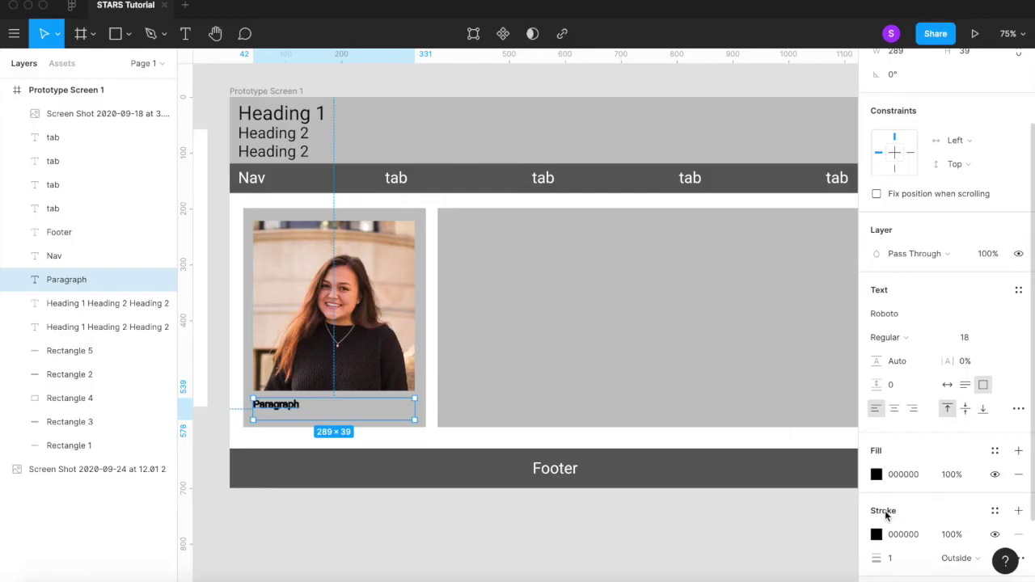
pyautogui.hotkey('ctrl', 'z')
pyautogui.scroll(-1, 915, 518)
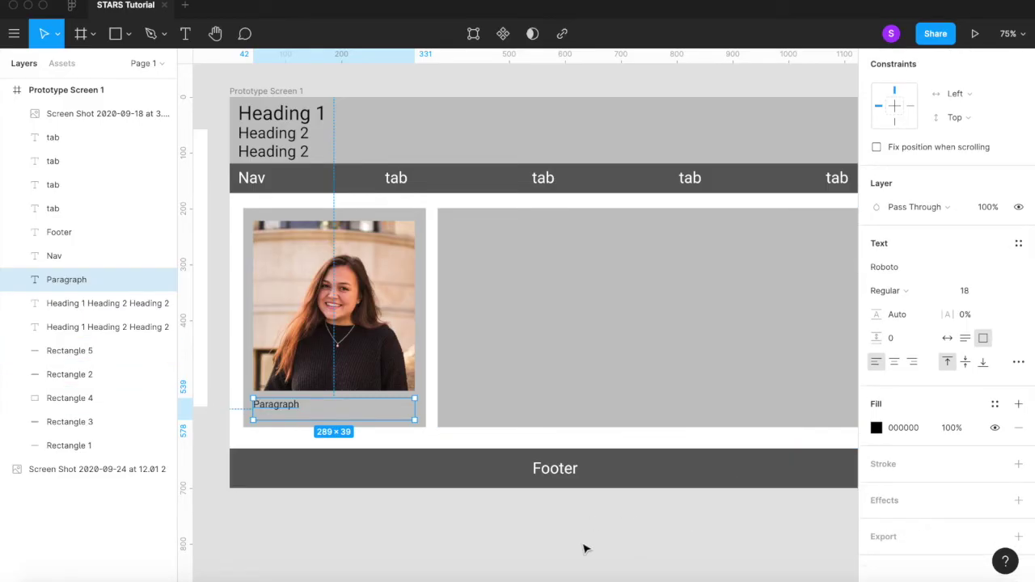
# Step: Draw a rectangle about 290 × 41 over the Paragraph text box and place it directly behind the text in the layer order
pyautogui.scroll(5, 331, 422)
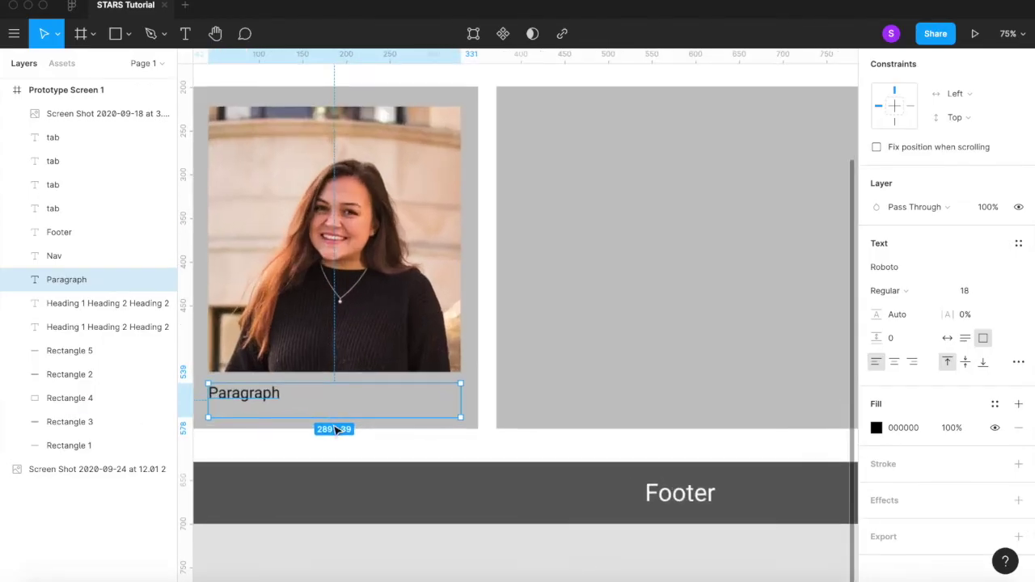
pyautogui.click(374, 561)
pyautogui.click(291, 423)
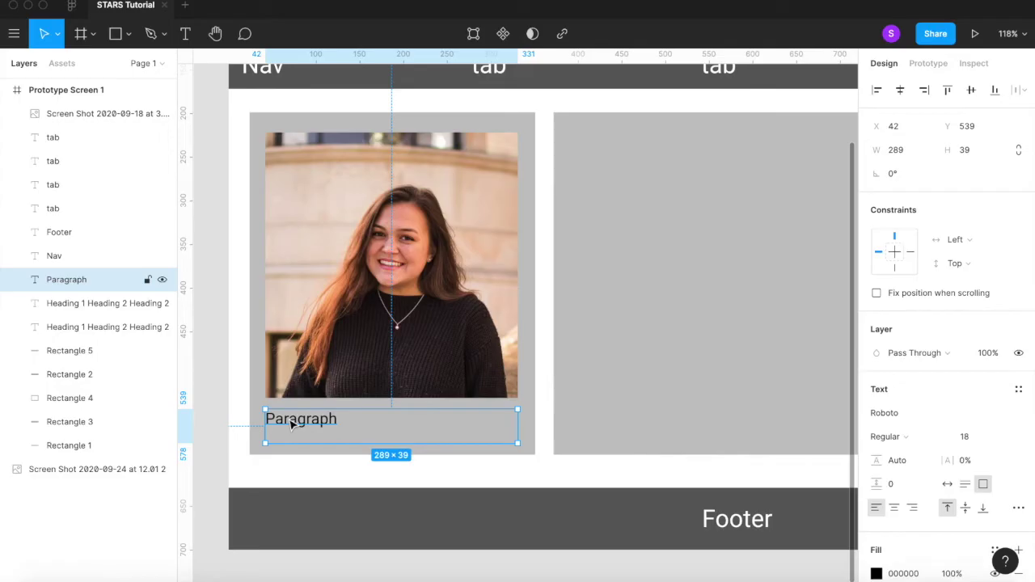
pyautogui.click(128, 33)
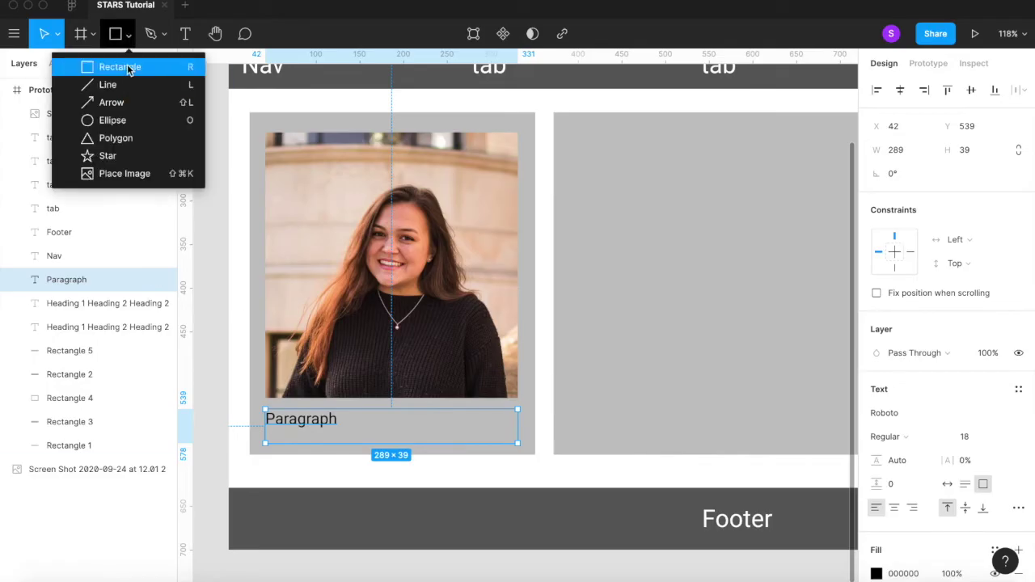
pyautogui.click(132, 66)
pyautogui.moveTo(264, 407); pyautogui.dragTo(520, 450)
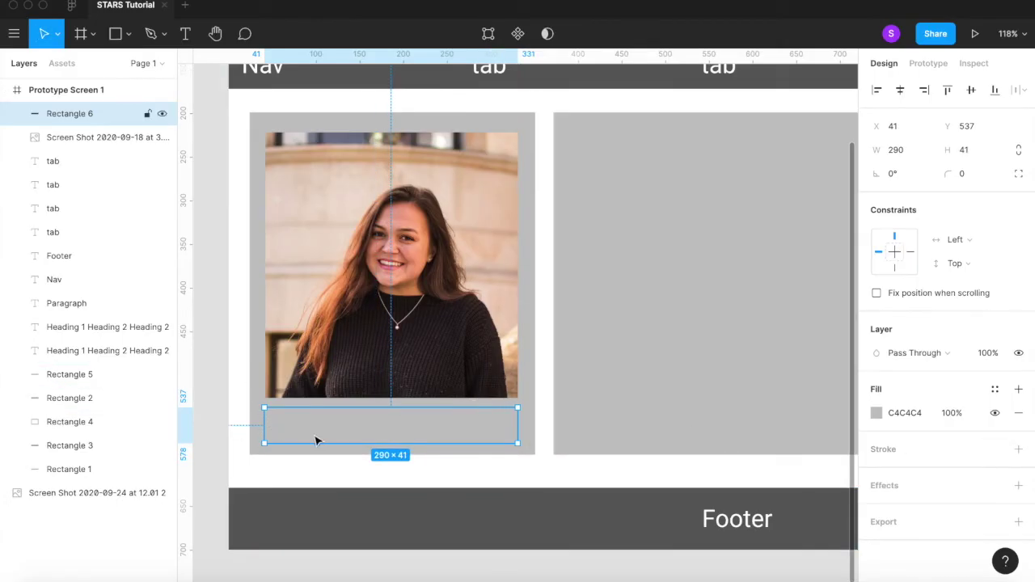
pyautogui.moveTo(89, 114); pyautogui.dragTo(87, 309)
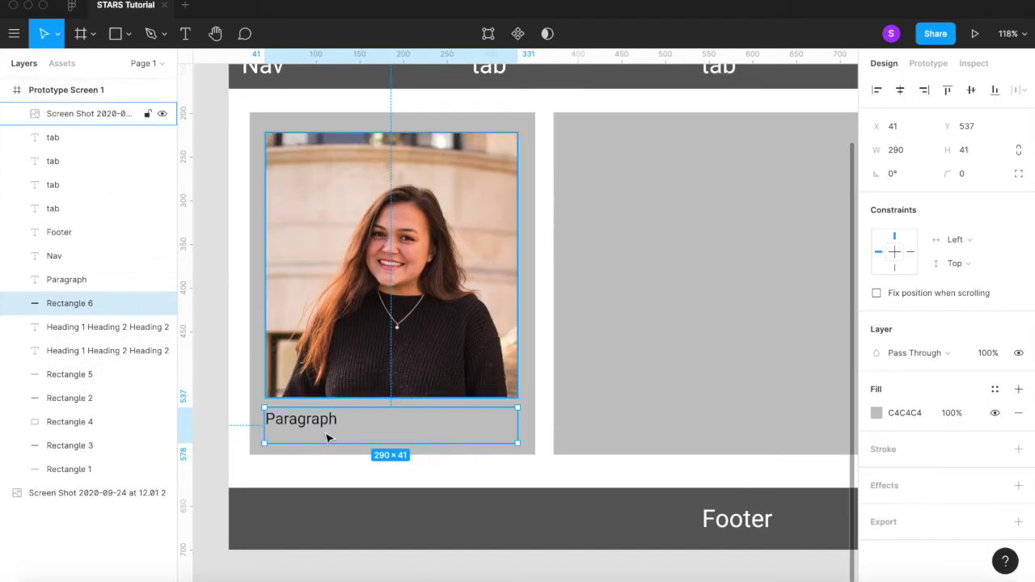
# Step: Set the new rectangle's fill opacity to 0% and add a black inside stroke of 1
pyautogui.click(876, 413)
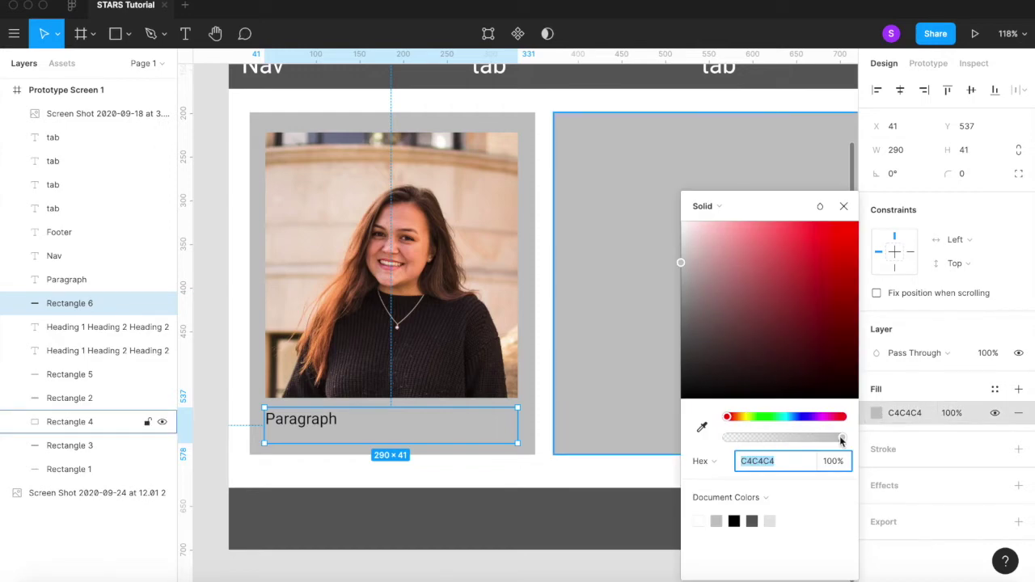
pyautogui.moveTo(841, 439); pyautogui.dragTo(778, 438)
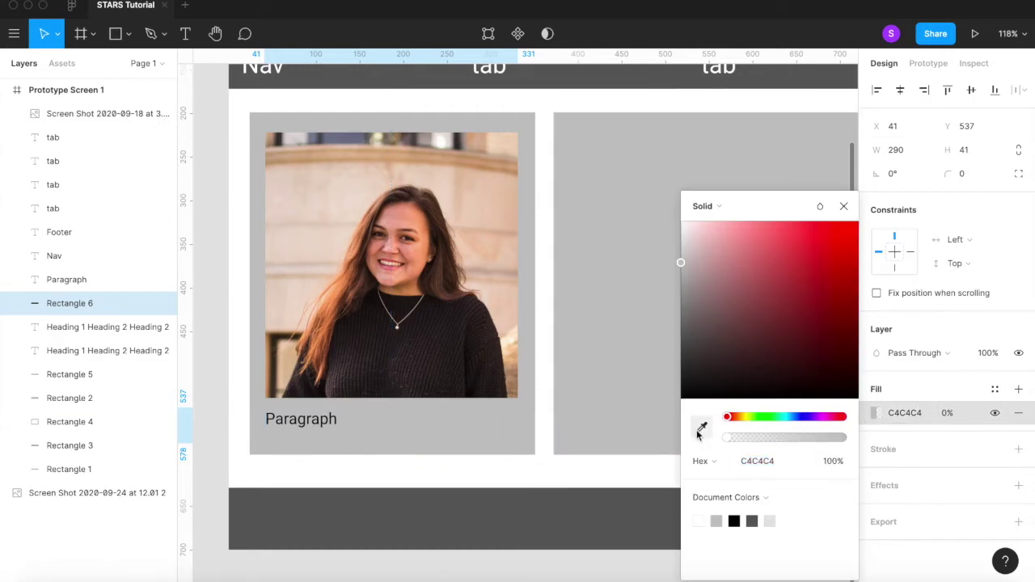
pyautogui.click(891, 454)
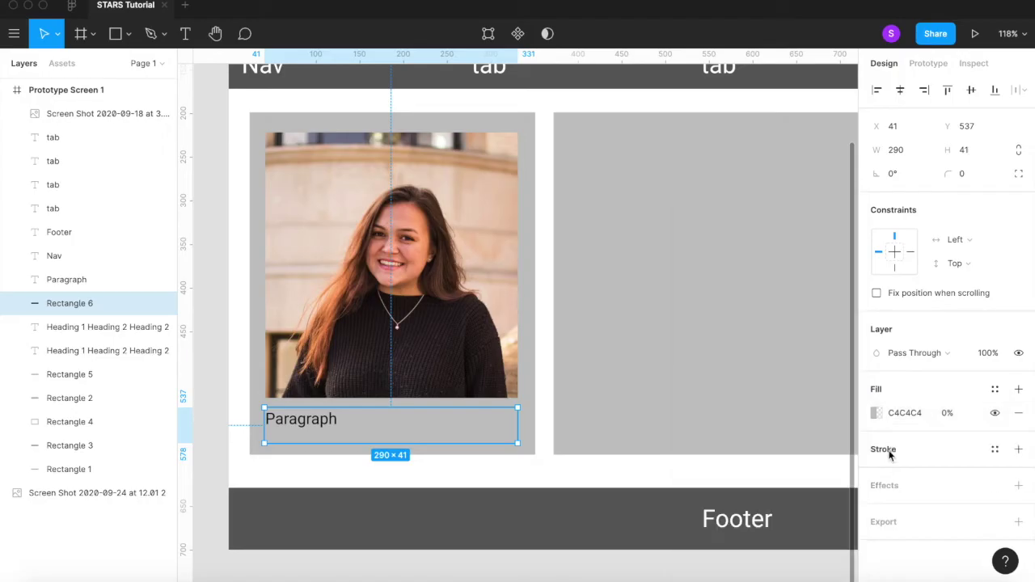
pyautogui.click(888, 454)
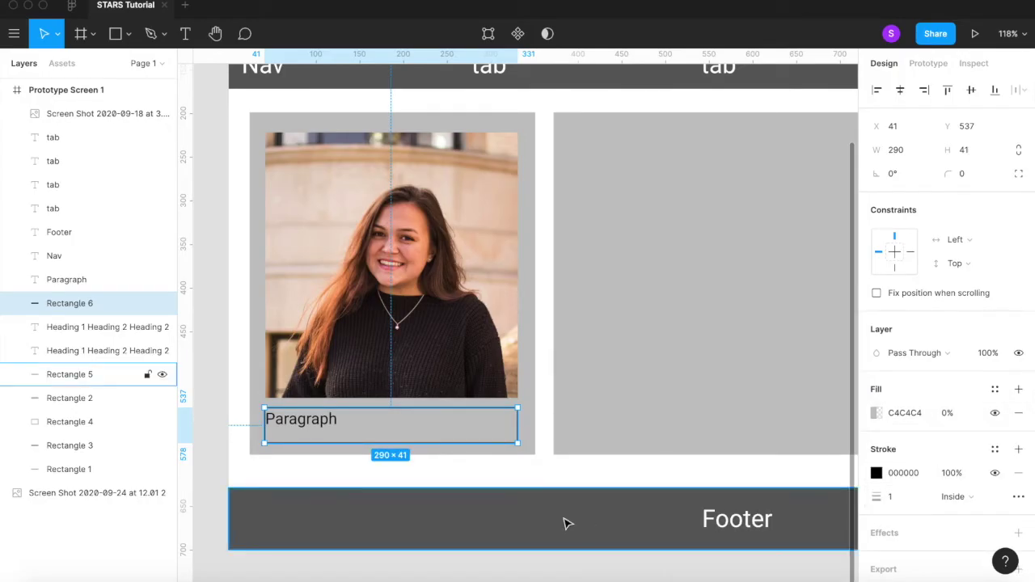
# Step: Nudge the Paragraph text right to X 46, leaving a small gap from the outline's edge
pyautogui.click(317, 425)
pyautogui.press('Right')
pyautogui.press('Right')
pyautogui.press('Right')
pyautogui.press('Right')
pyautogui.click(383, 575)
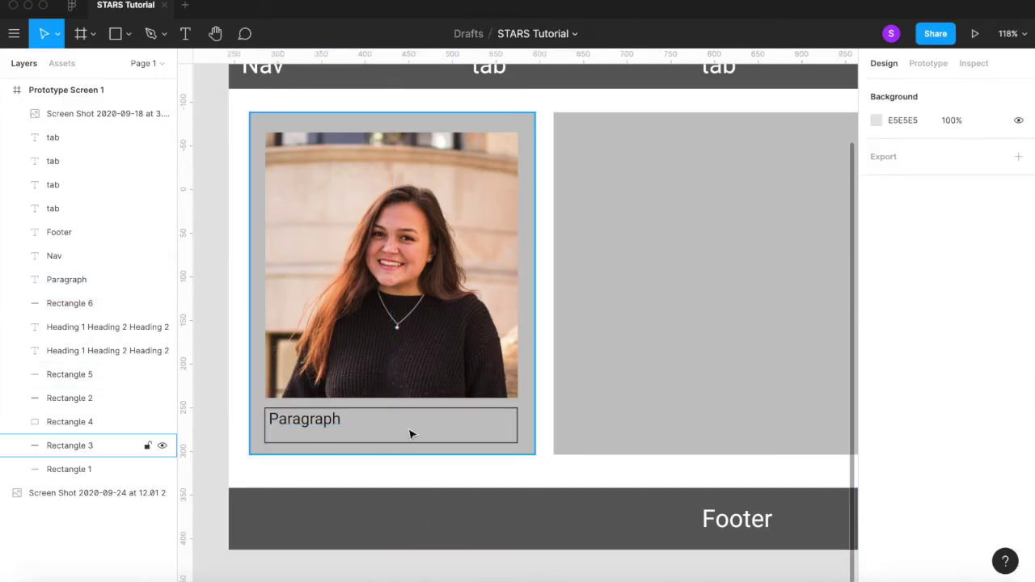
# Step: Compare the portrait and paragraph box with the hand-drawn index page sketch
pyautogui.scroll(-5, 410, 432)
pyautogui.scroll(-3, 455, 450)
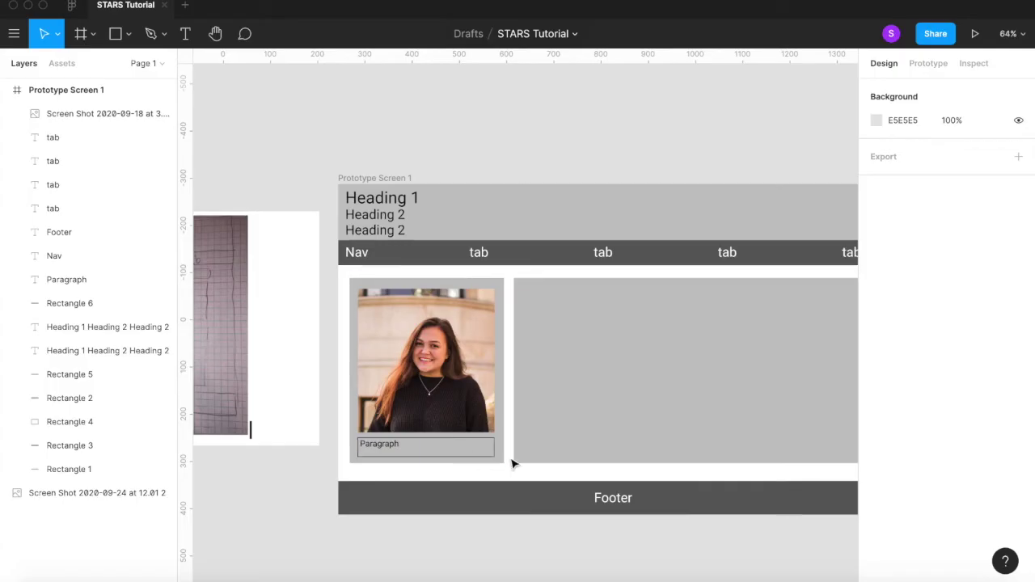
pyautogui.scroll(-4, 513, 462)
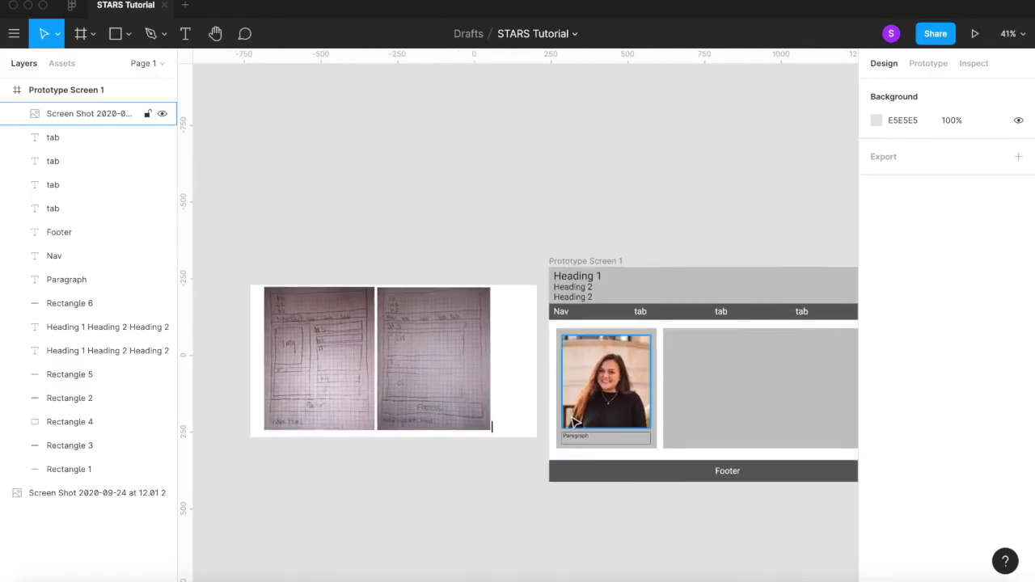
pyautogui.scroll(5, 572, 422)
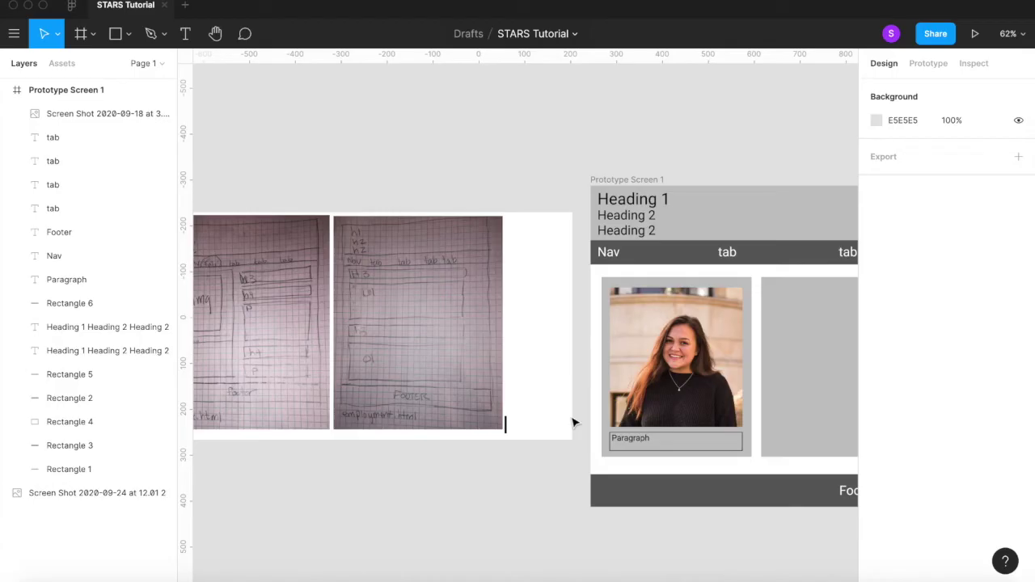
pyautogui.hscroll(3, 573, 422)
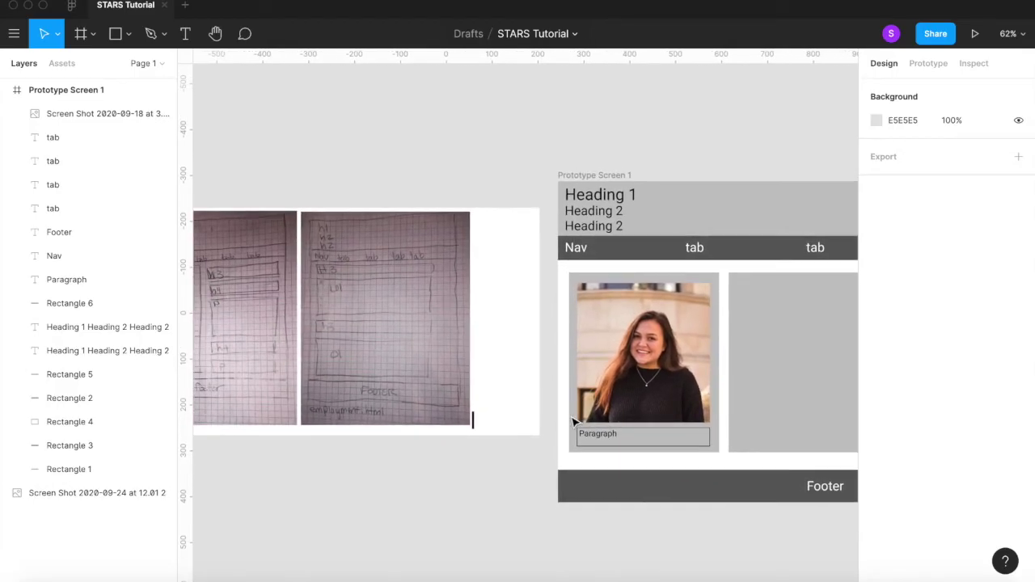
pyautogui.click(223, 378)
pyautogui.hscroll(-3, 229, 337)
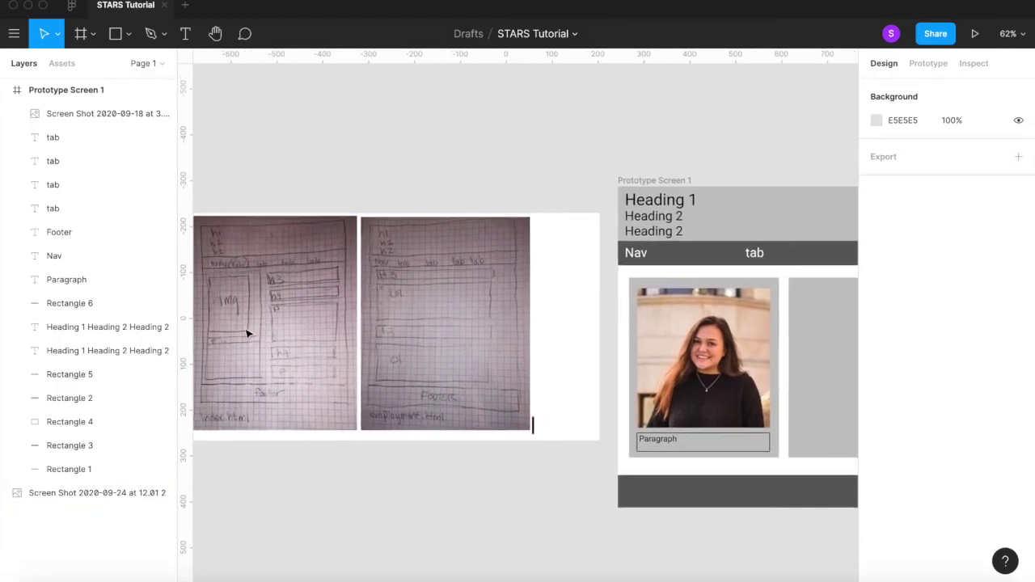
pyautogui.click(660, 515)
pyautogui.scroll(3, 719, 439)
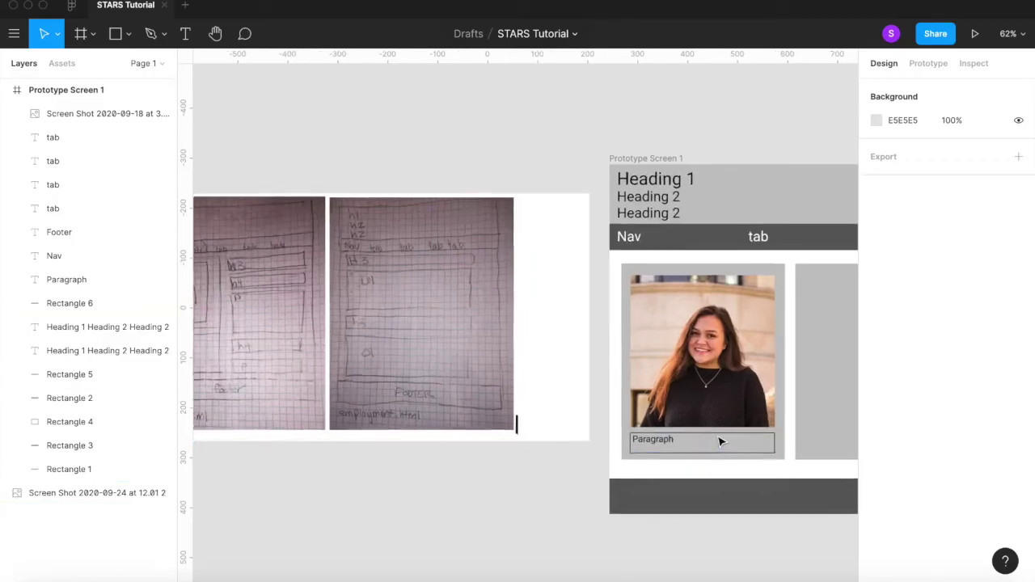
# Step: Copy the Paragraph text under the portrait together with its outline rectangle and paste the pair
pyautogui.click(653, 449)
pyautogui.scroll(5, 653, 449)
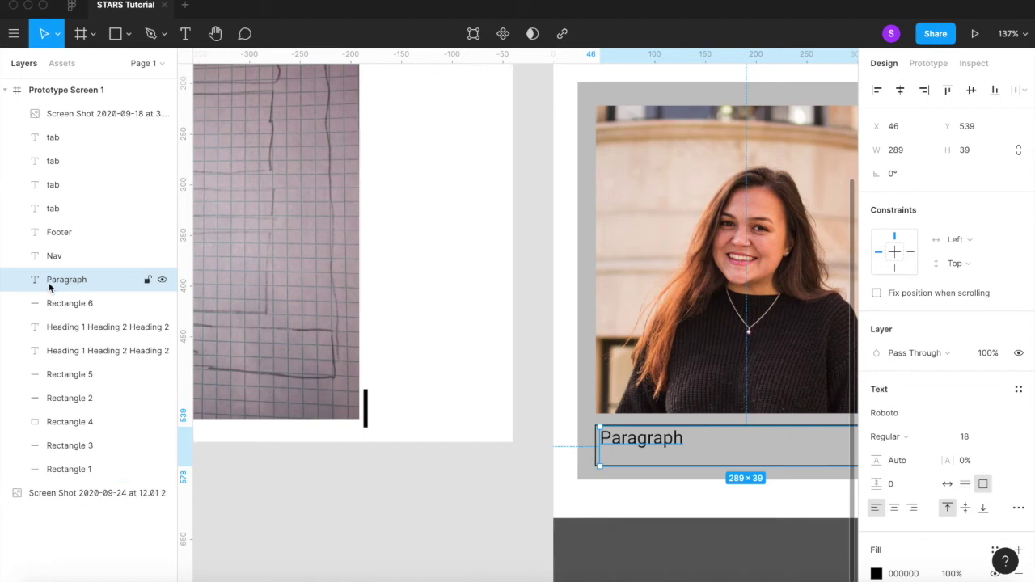
pyautogui.keyDown('shift'); pyautogui.click(59, 305); pyautogui.keyUp('shift')
pyautogui.hscroll(3, 496, 363)
pyautogui.scroll(-3, 496, 363)
pyautogui.keyDown('shift'); pyautogui.click(122, 301); pyautogui.keyUp('shift')
pyautogui.hotkey('shift', '2')
pyautogui.keyDown('shift'); pyautogui.click(309, 390); pyautogui.keyUp('shift')
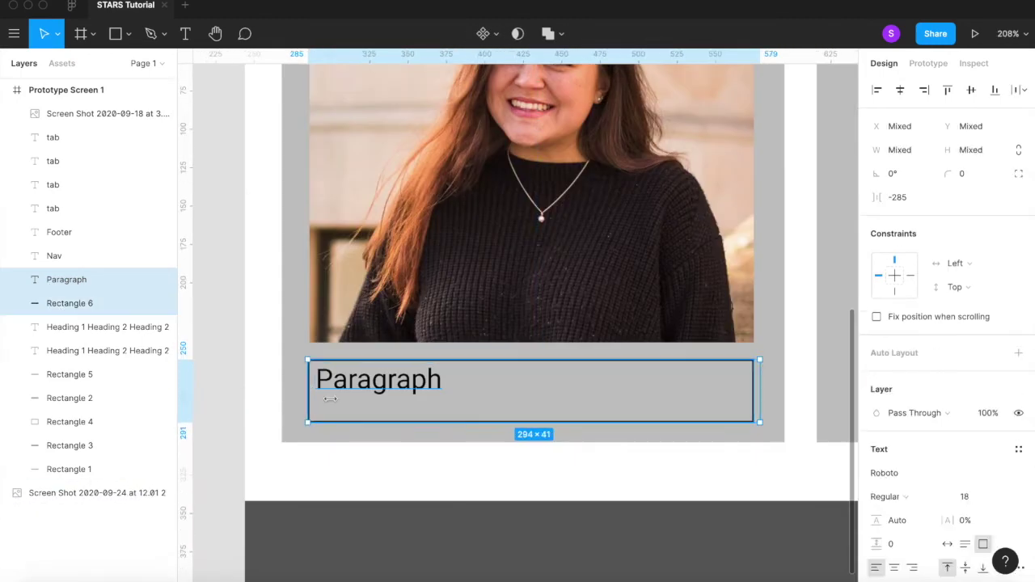
pyautogui.scroll(-5, 426, 399)
pyautogui.hscroll(5, 426, 398)
pyautogui.scroll(2, 426, 398)
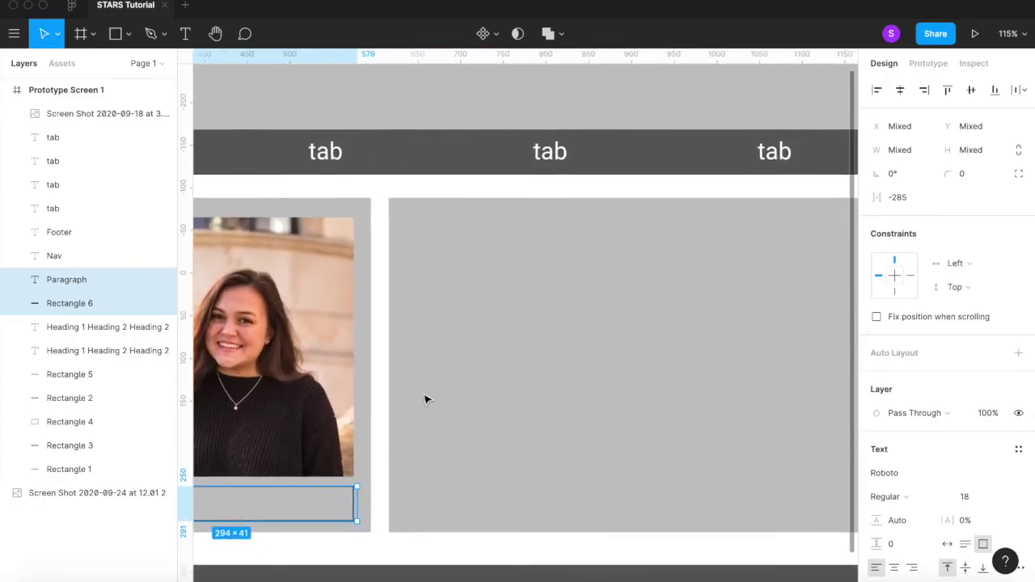
pyautogui.scroll(-3, 426, 398)
pyautogui.hotkey('ctrl', 'v')
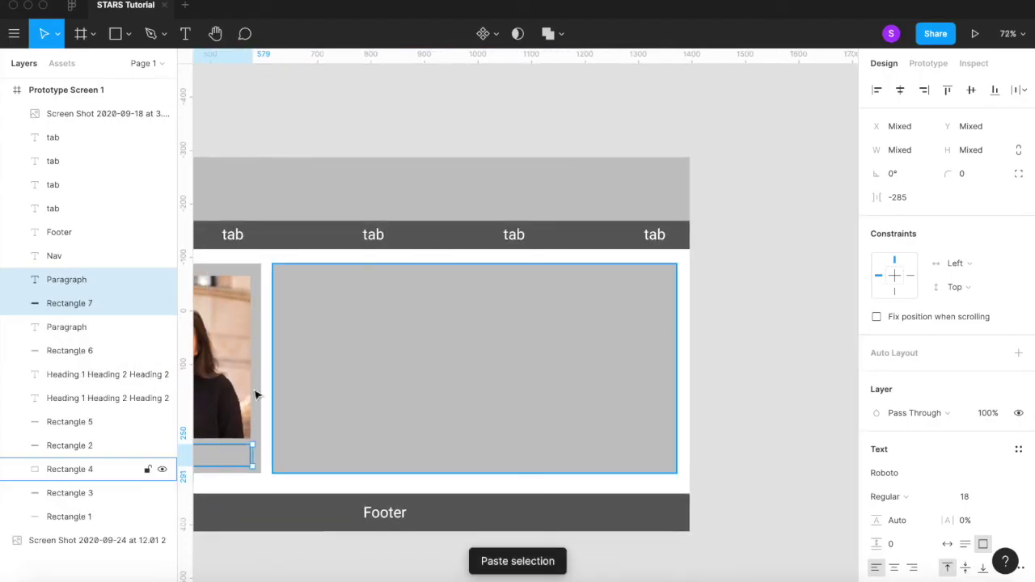
# Step: Move the pasted Paragraph text and outline into the upper left corner of the large content box
pyautogui.hscroll(-3, 289, 363)
pyautogui.hscroll(-3, 251, 406)
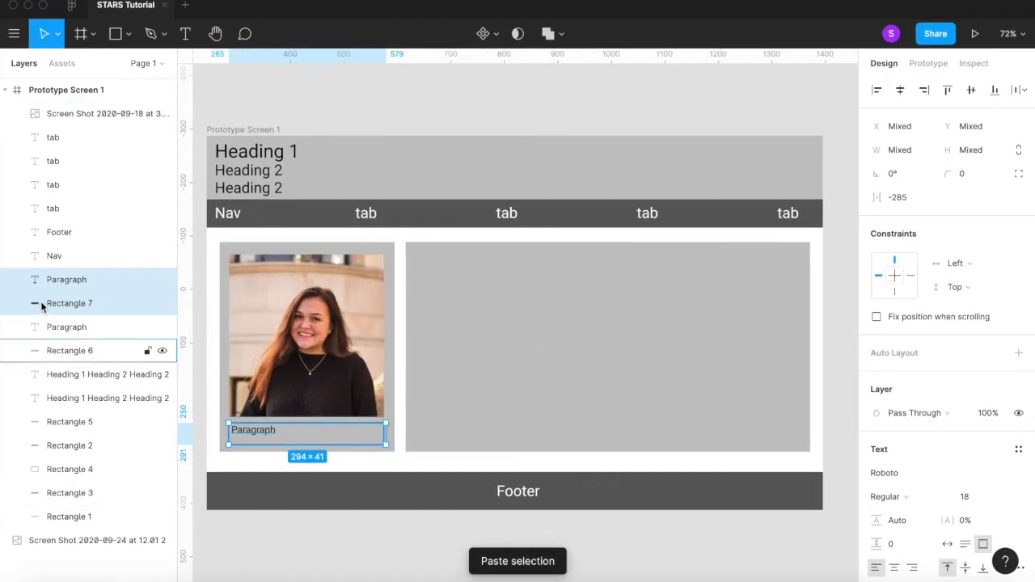
pyautogui.moveTo(348, 416); pyautogui.dragTo(447, 266)
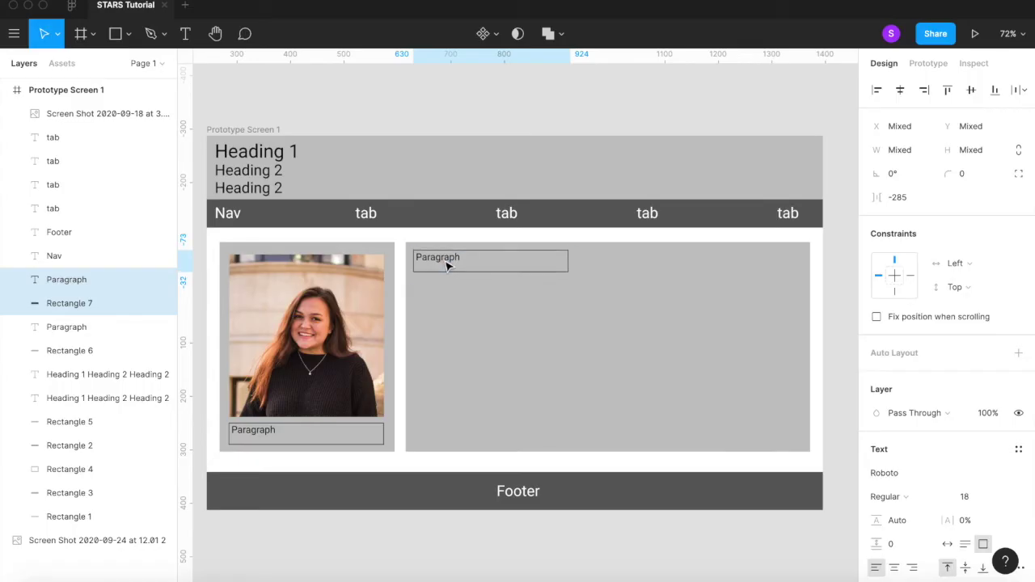
# Step: Widen the copied outline rectangle to about 721 × 41 so it nearly spans the content box
pyautogui.click(582, 272)
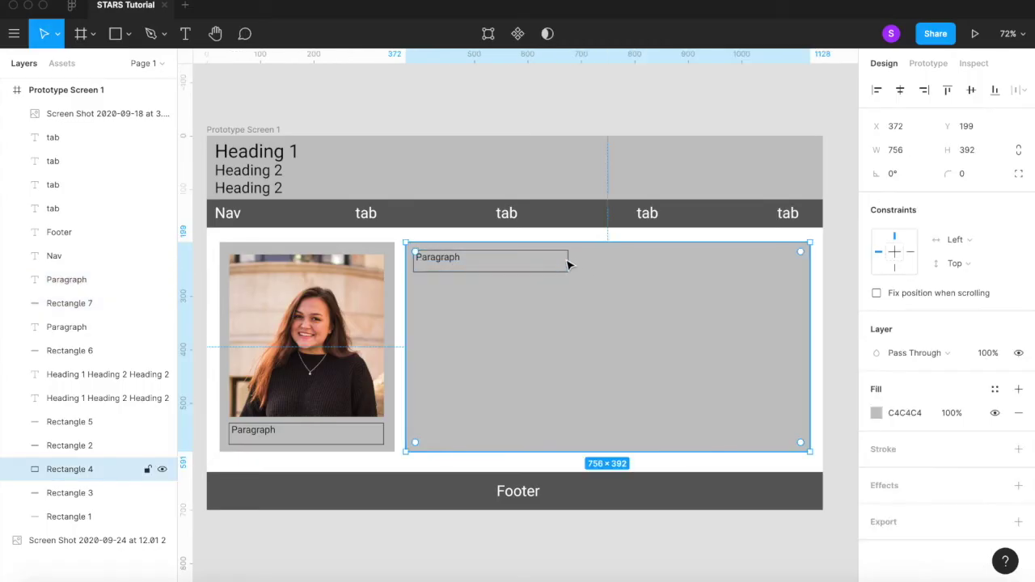
pyautogui.click(567, 263)
pyautogui.moveTo(567, 261); pyautogui.dragTo(803, 254)
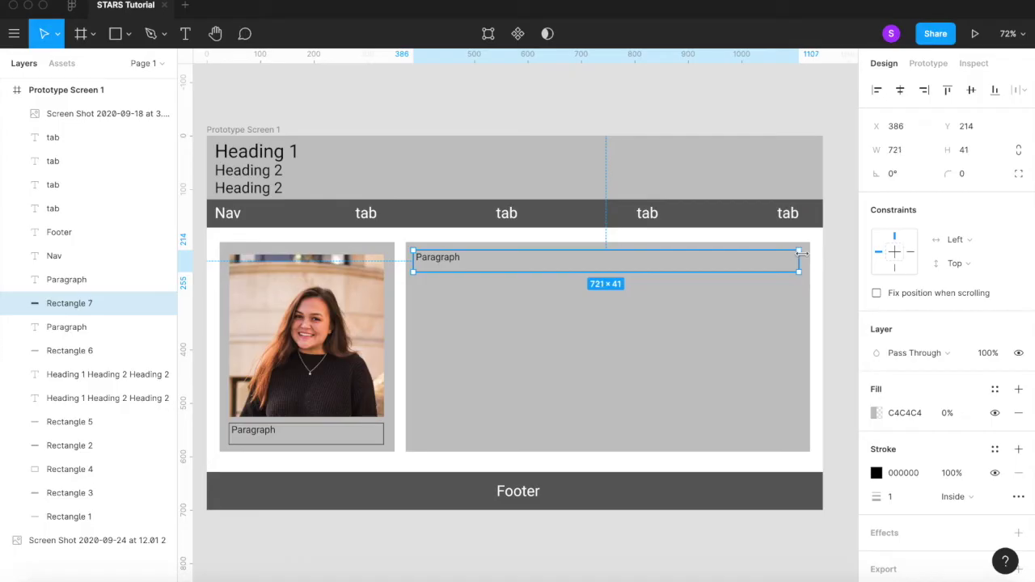
# Step: Change the text in the content box's wide outline to "Header 3" and set its font size to 20
pyautogui.keyDown('ctrl'); pyautogui.scroll(-5, 683, 351); pyautogui.keyUp('ctrl')
pyautogui.hscroll(-3, 679, 351)
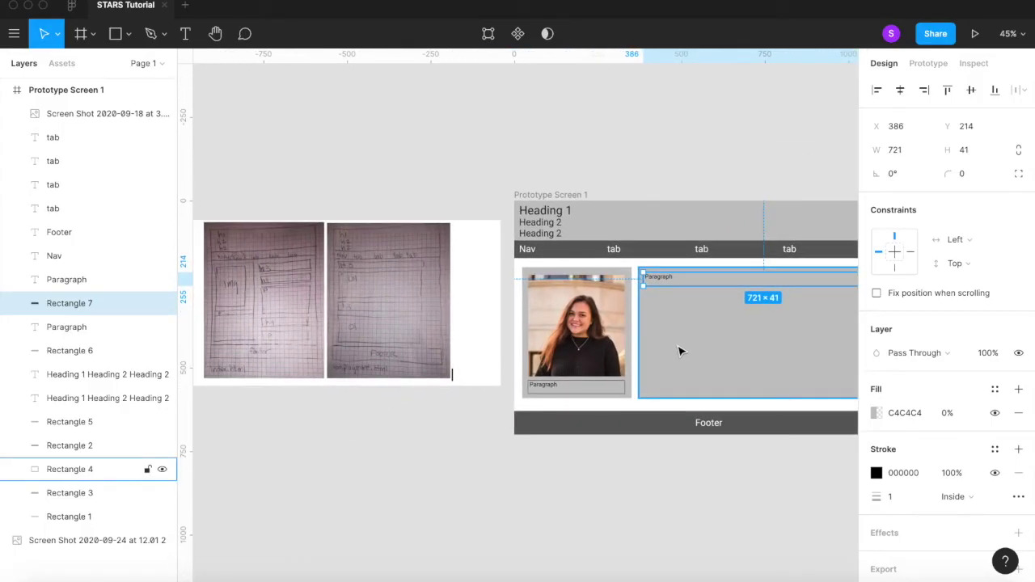
pyautogui.hscroll(4, 679, 351)
pyautogui.keyDown('ctrl'); pyautogui.scroll(5, 533, 307); pyautogui.keyUp('ctrl')
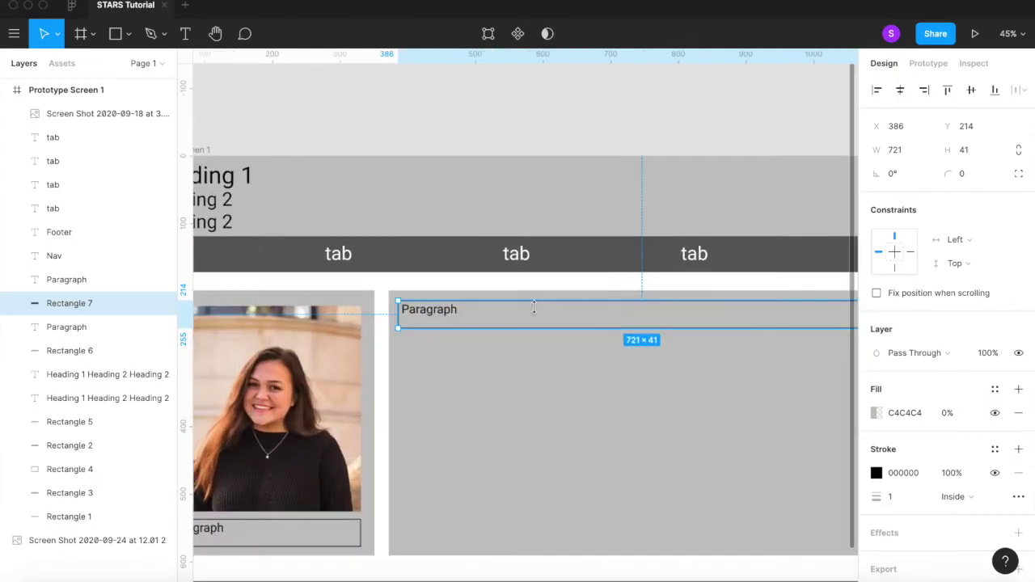
pyautogui.doubleClick(428, 309)
pyautogui.write('Header 3')
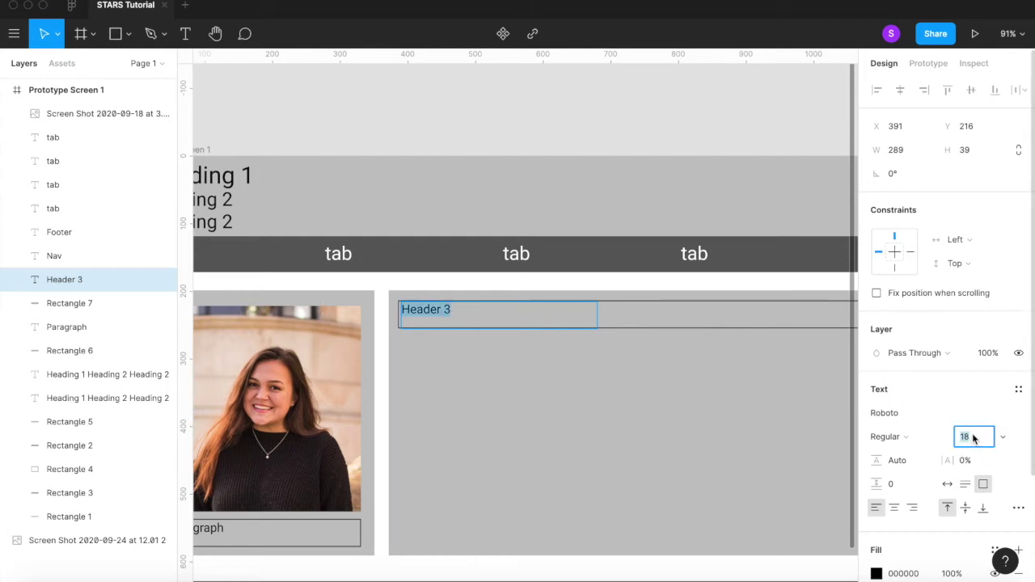
pyautogui.write('20')
pyautogui.press('Return')
pyautogui.press('Escape')
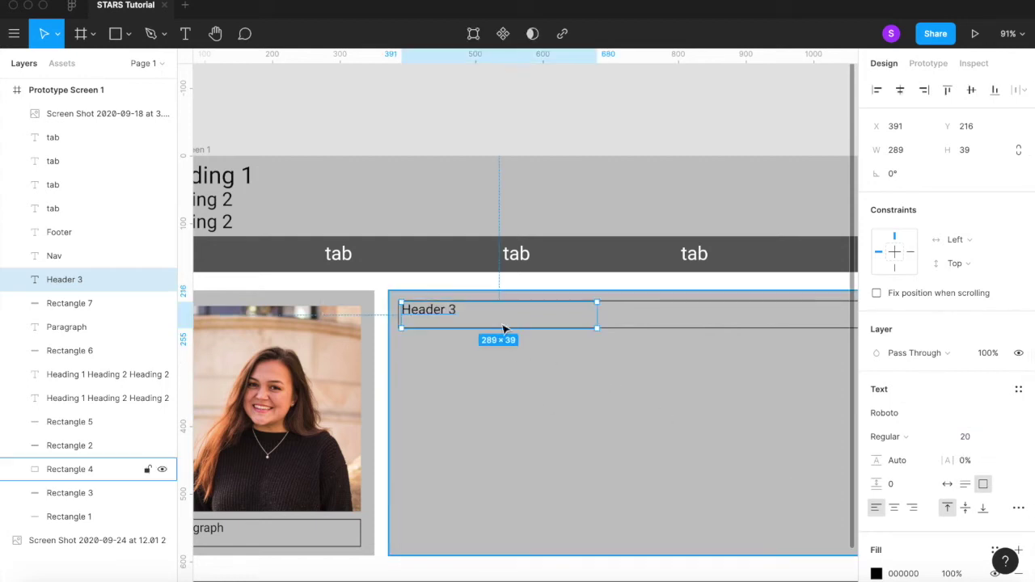
# Step: Widen the Header 3 text box to about 716 so it reaches the far end of its outline
pyautogui.moveTo(678, 316)
pyautogui.mouseDown()
pyautogui.moveTo(836, 314)
pyautogui.moveTo(658, 316)
pyautogui.mouseUp()
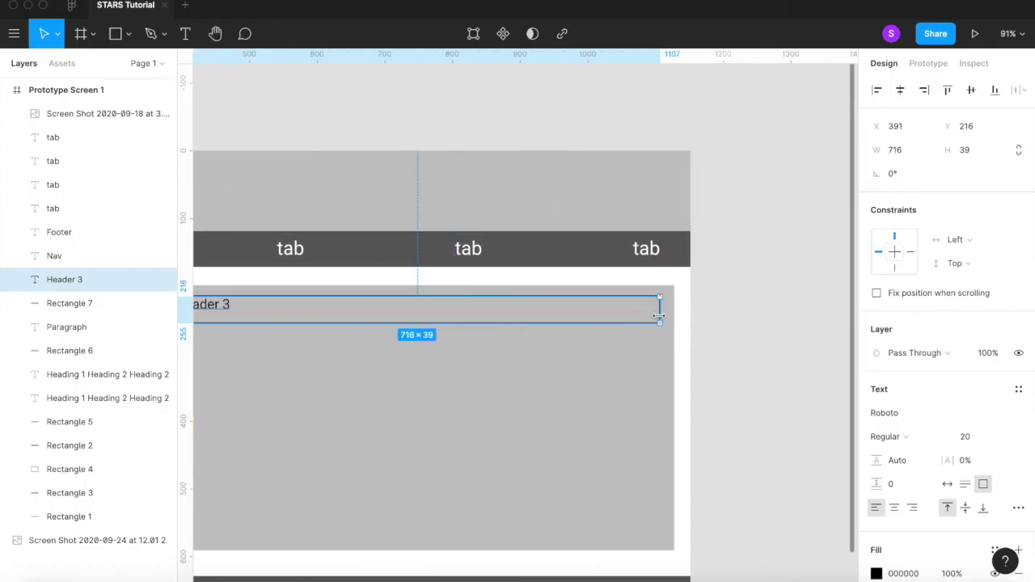
pyautogui.hscroll(-5, 552, 321)
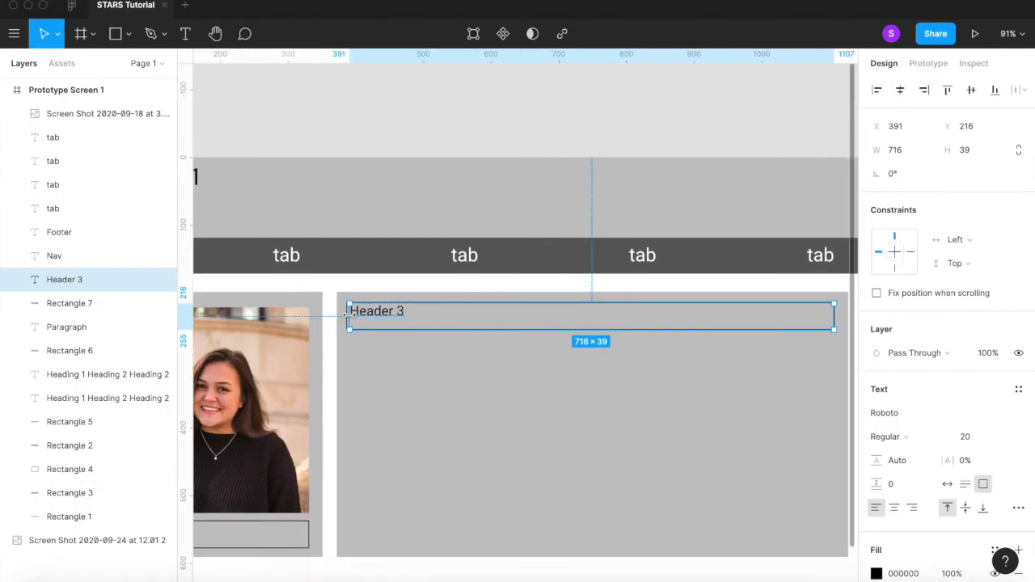
pyautogui.click(426, 393)
# Step: Set the font size of the Paragraph text under the portrait to 15 and shift it slightly left within its outline
pyautogui.scroll(-3, 425, 392)
pyautogui.hscroll(-6, 421, 394)
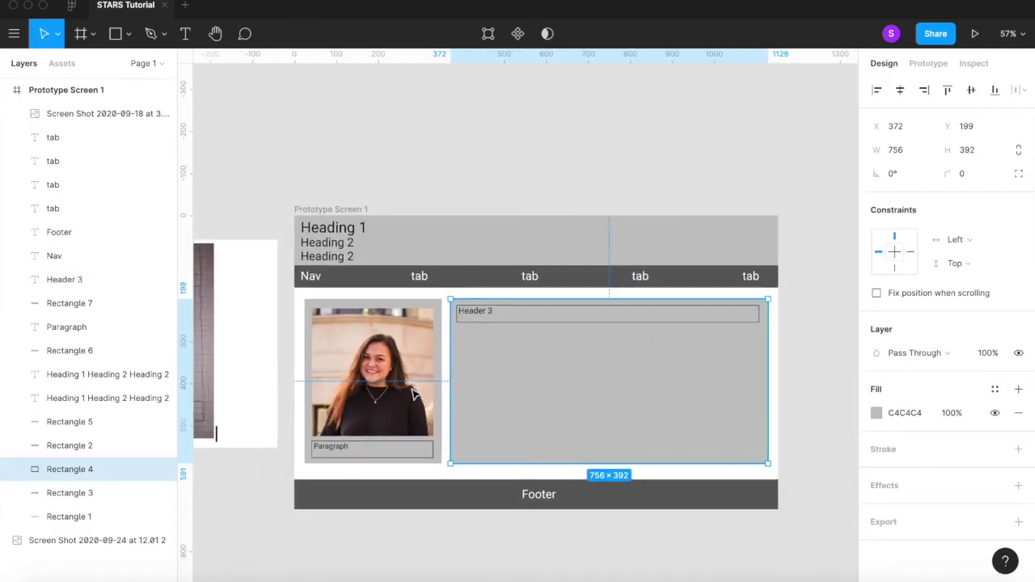
pyautogui.hscroll(-2, 412, 393)
pyautogui.hscroll(4, 412, 394)
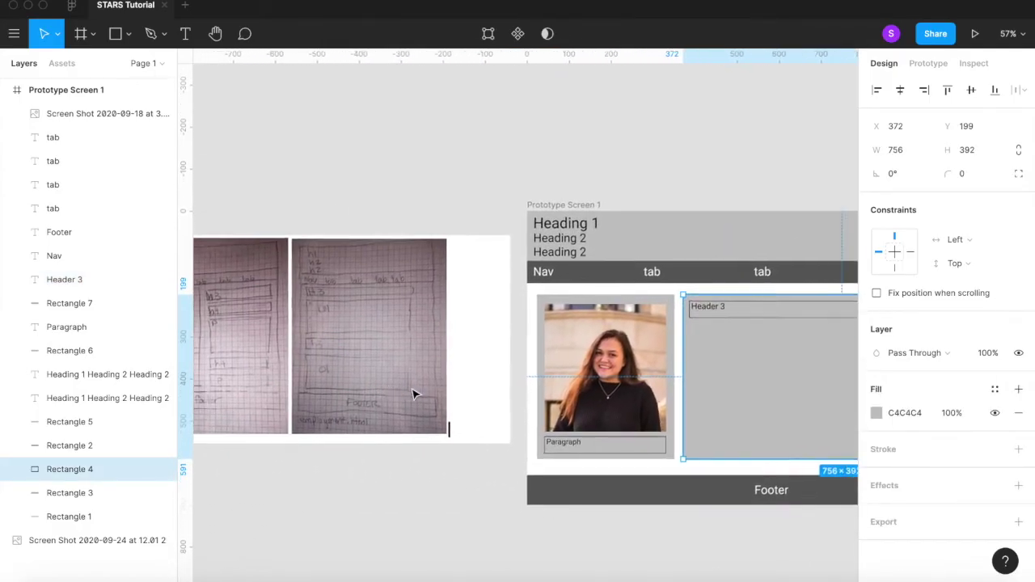
pyautogui.hscroll(3, 413, 394)
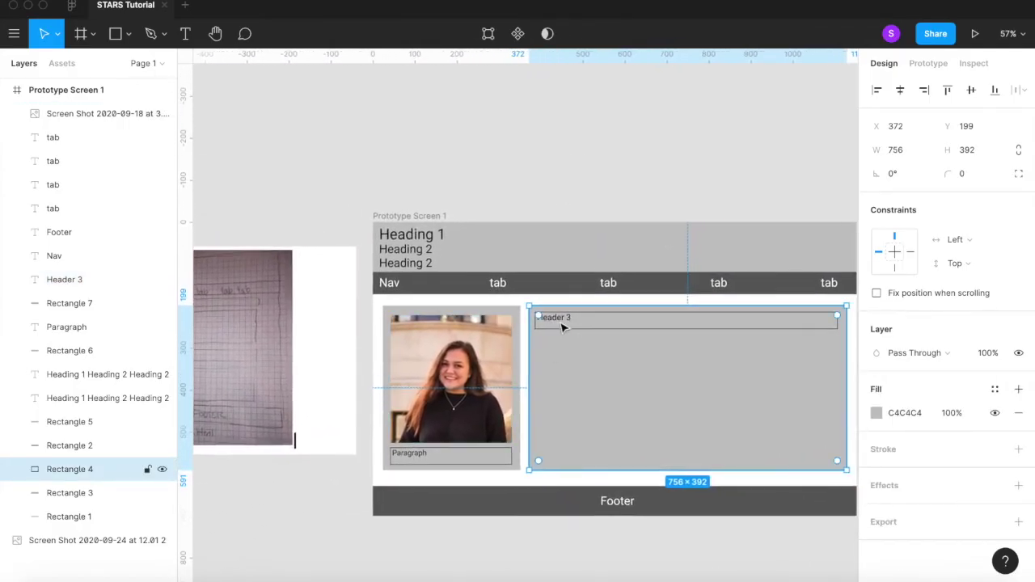
pyautogui.click(413, 456)
pyautogui.doubleClick(413, 456)
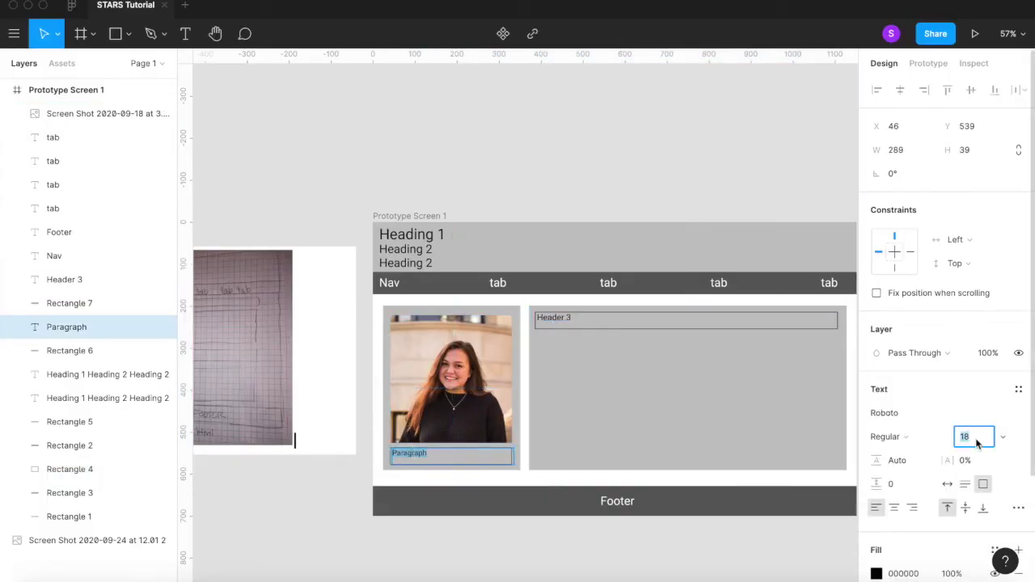
pyautogui.press('Return')
pyautogui.scroll(5, 412, 459)
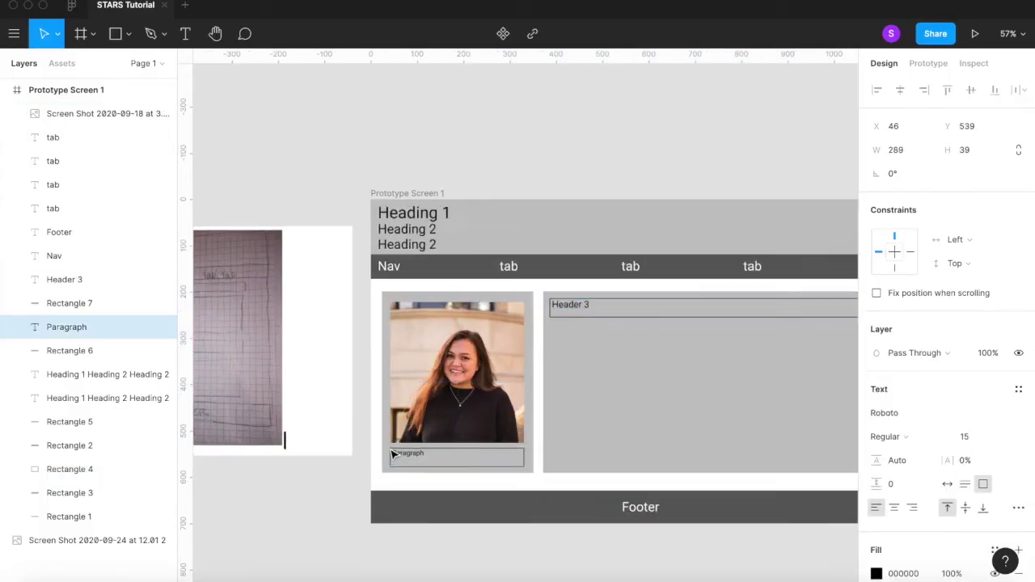
pyautogui.press('Escape')
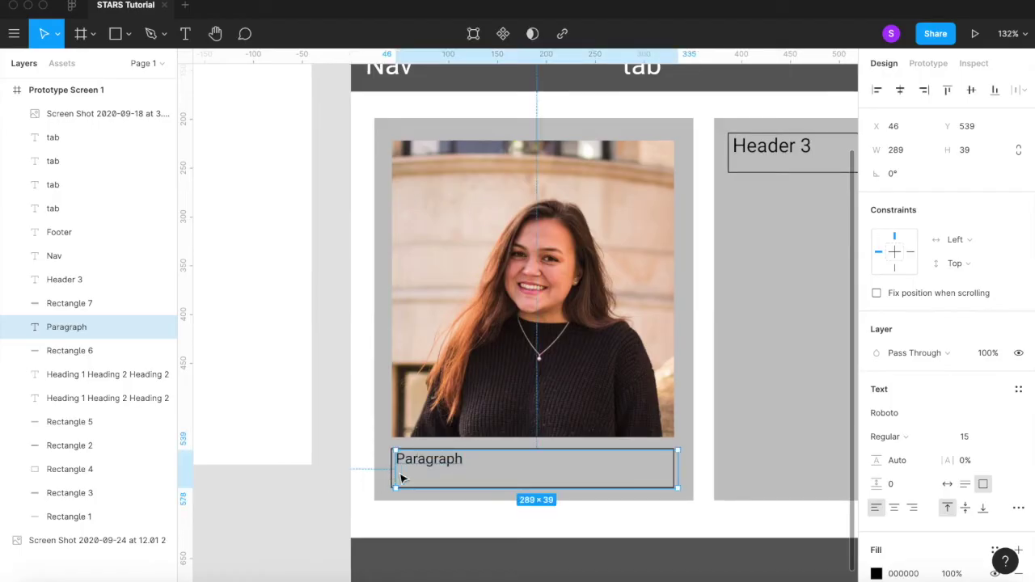
pyautogui.moveTo(402, 477); pyautogui.dragTo(412, 470)
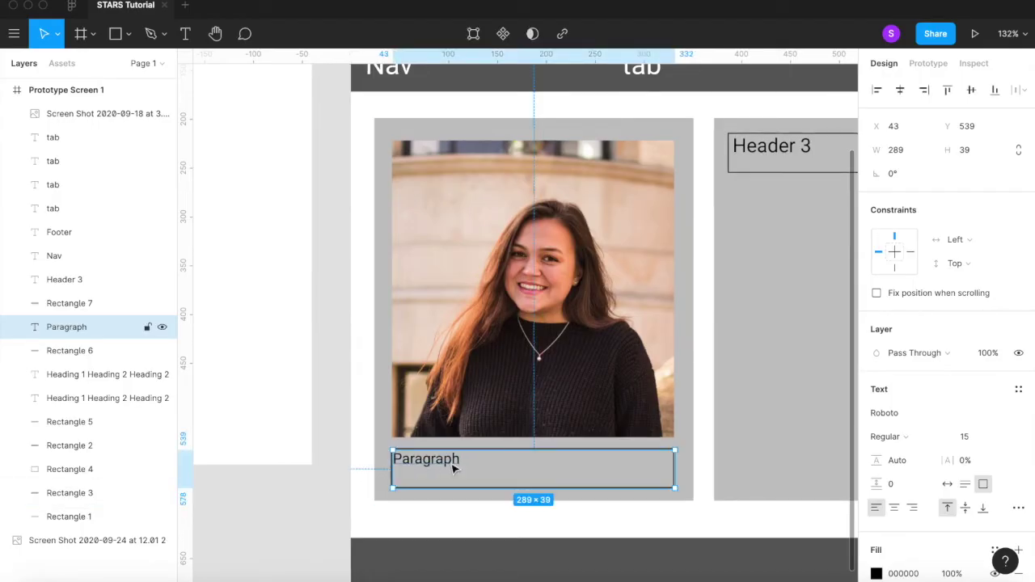
# Step: Duplicate the outline rectangle around Header 3 and place the copy directly below it at Y 270
pyautogui.scroll(-5, 526, 431)
pyautogui.click(530, 308)
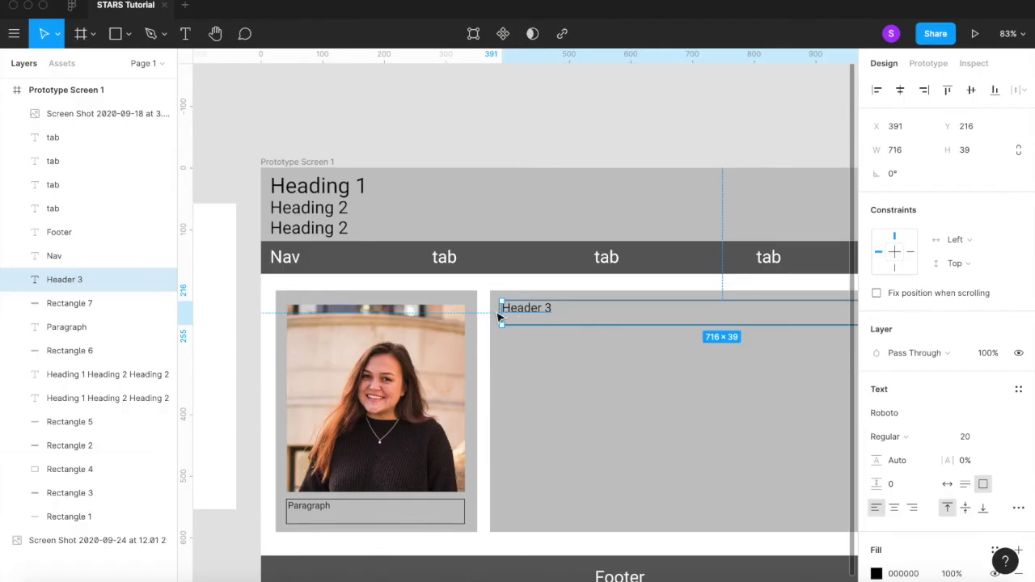
pyautogui.scroll(5, 498, 315)
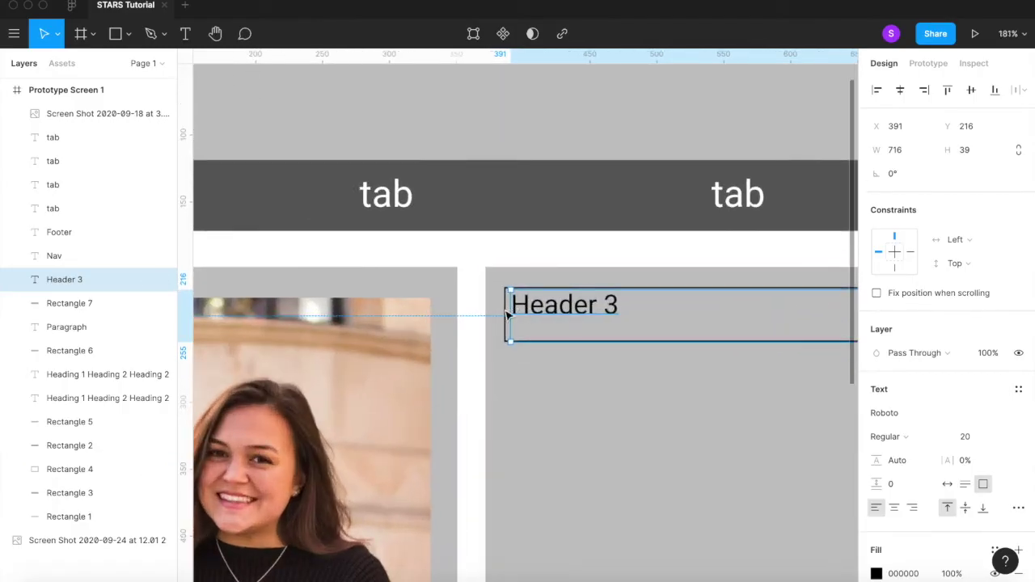
pyautogui.click(506, 313)
pyautogui.scroll(-5, 507, 306)
pyautogui.hscroll(3, 508, 302)
pyautogui.scroll(-1, 507, 302)
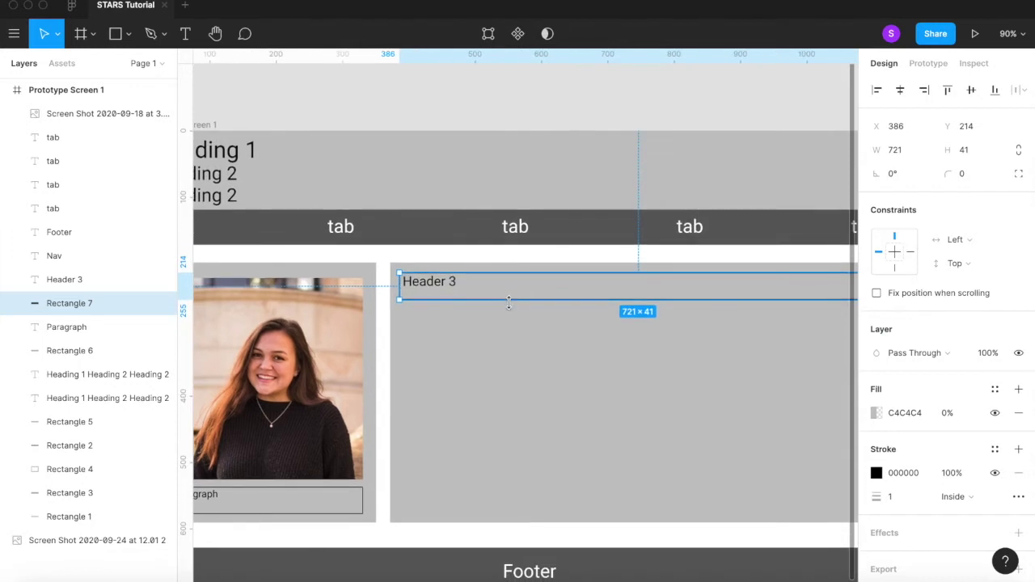
pyautogui.hotkey('ctrl', 'v')
pyautogui.moveTo(434, 291); pyautogui.dragTo(434, 328)
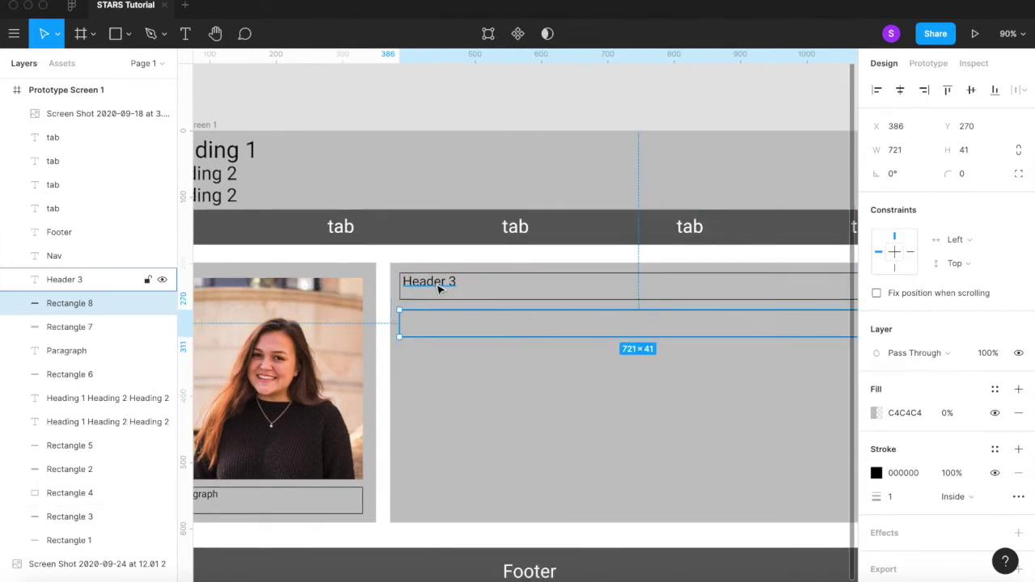
# Step: Duplicate the Header 3 text and place the copy inside the second outline at X 391, Y 272
pyautogui.click(439, 289)
pyautogui.moveTo(439, 288); pyautogui.dragTo(431, 324)
pyautogui.hotkey('ctrl', 'v')
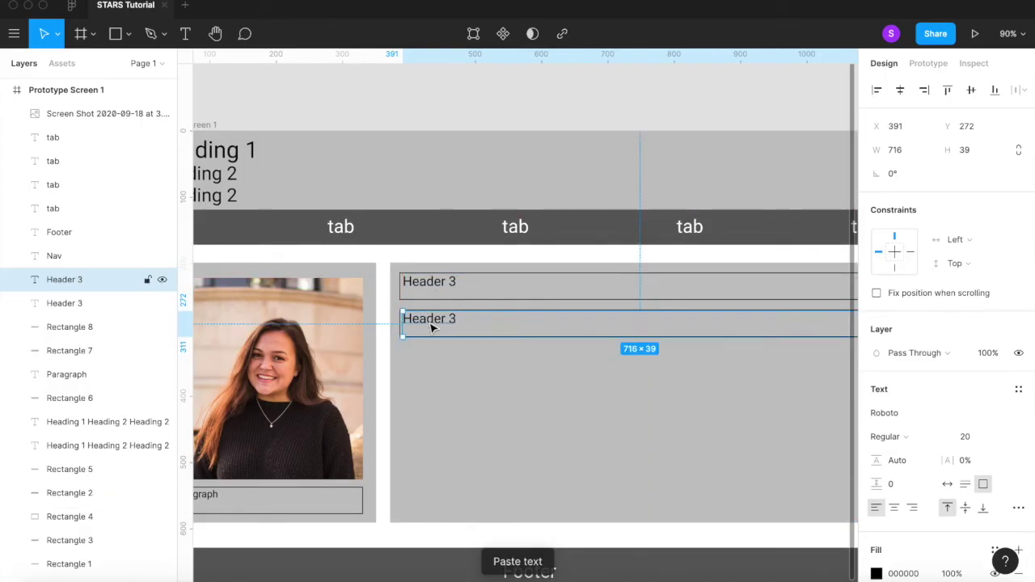
# Step: Change the copied text in the second outline to "Header 4" and set its font size to 18
pyautogui.doubleClick(461, 322)
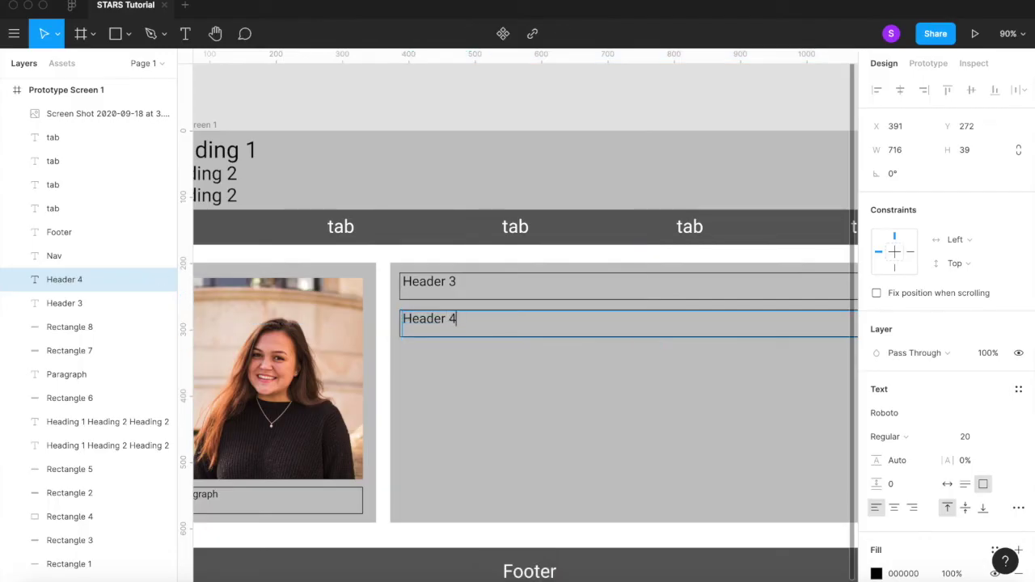
pyautogui.click(974, 436)
pyautogui.write('18')
pyautogui.press('Return')
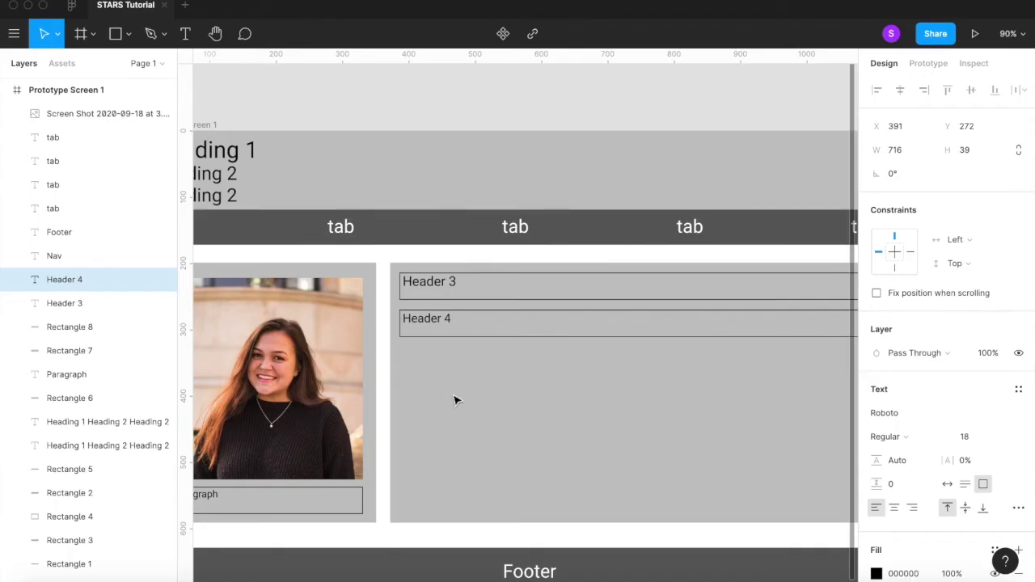
# Step: Compare the content box's header rows with the hand-drawn index page sketch
pyautogui.scroll(-5, 455, 400)
pyautogui.hscroll(-10, 455, 399)
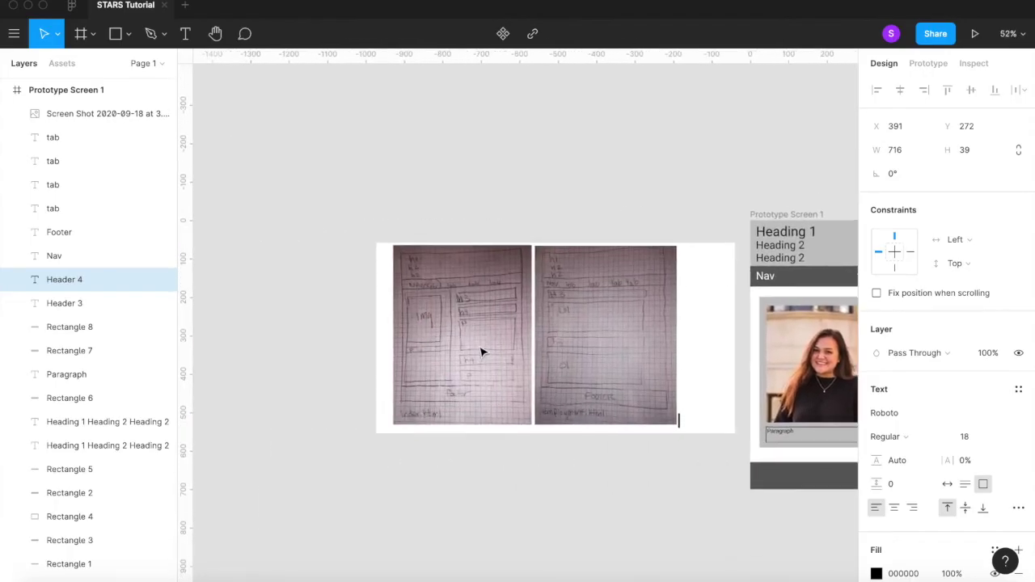
pyautogui.scroll(3, 481, 352)
pyautogui.hscroll(10, 525, 354)
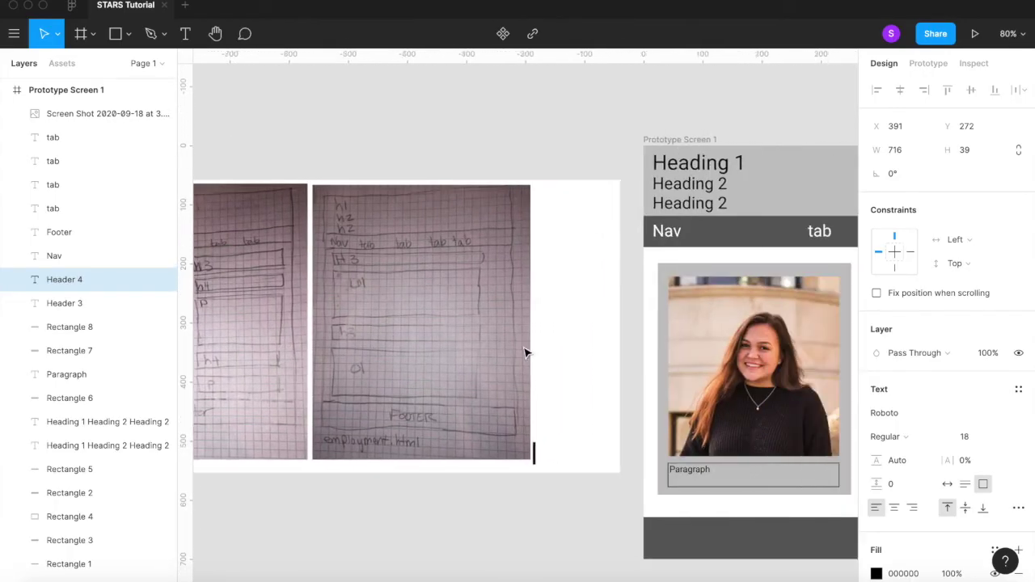
pyautogui.scroll(3, 700, 363)
pyautogui.press('Escape')
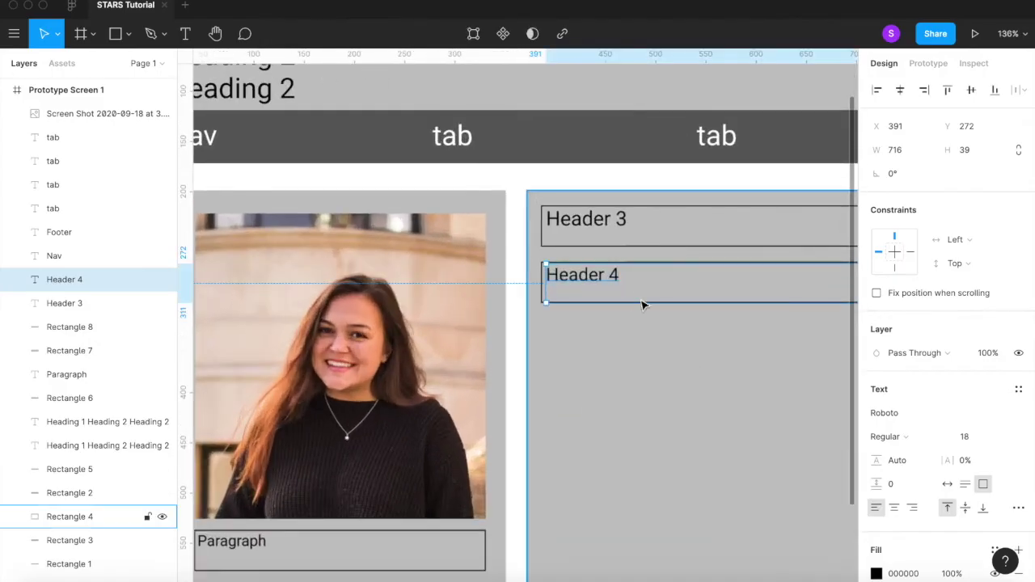
pyautogui.scroll(-3, 623, 318)
pyautogui.click(646, 534)
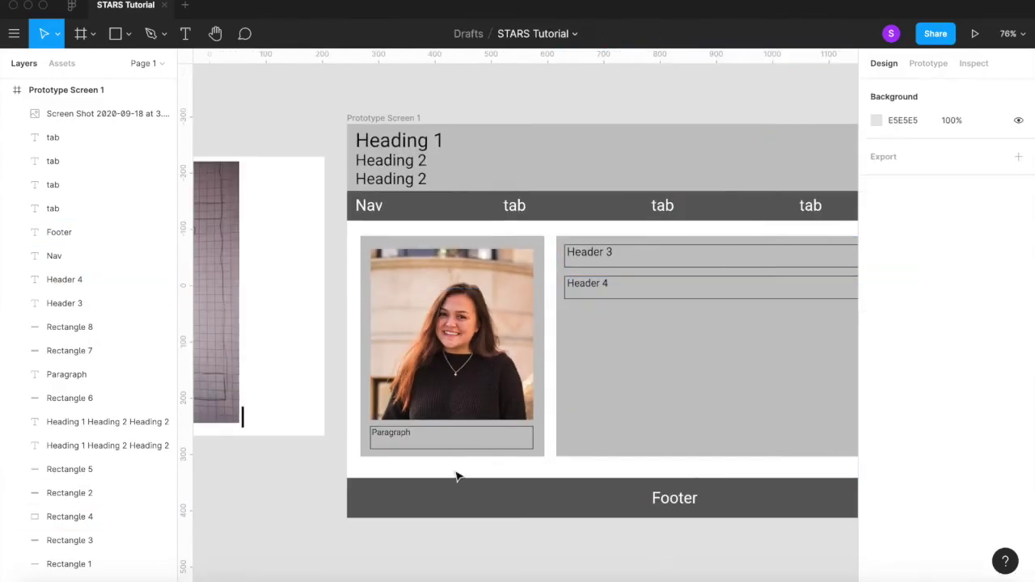
# Step: Duplicate the portrait's Paragraph text at font size 15 along with its surrounding outline rectangle
pyautogui.click(394, 433)
pyautogui.scroll(3, 393, 433)
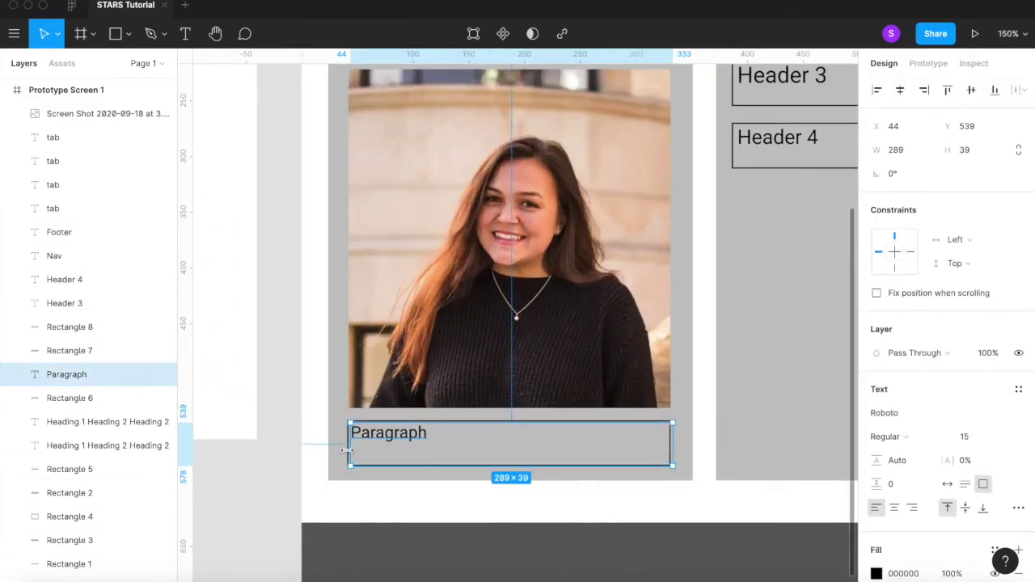
pyautogui.keyDown('shift'); pyautogui.click(125, 398); pyautogui.keyUp('shift')
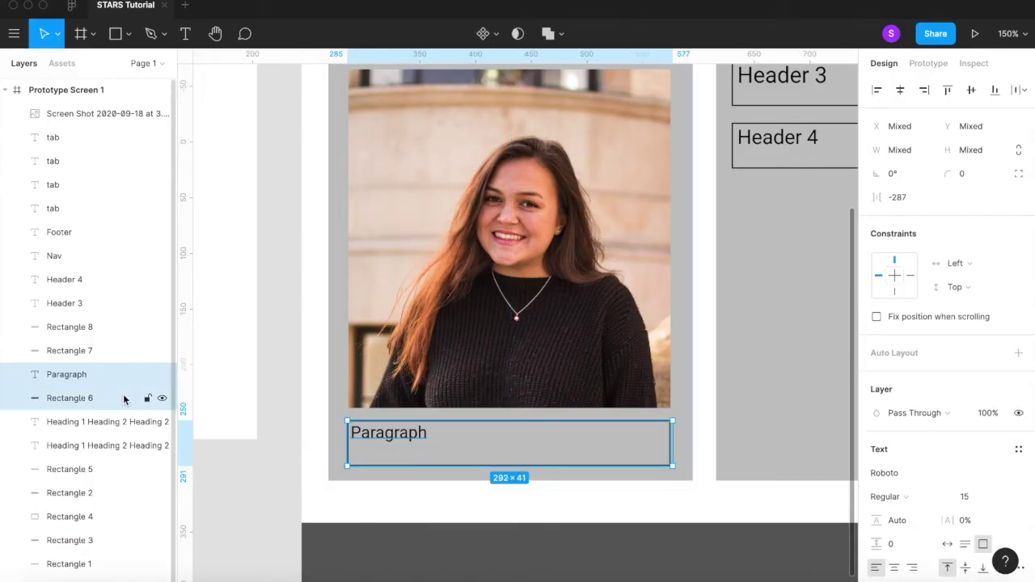
pyautogui.scroll(-2, 475, 496)
pyautogui.scroll(-3, 476, 496)
pyautogui.press('super+v')
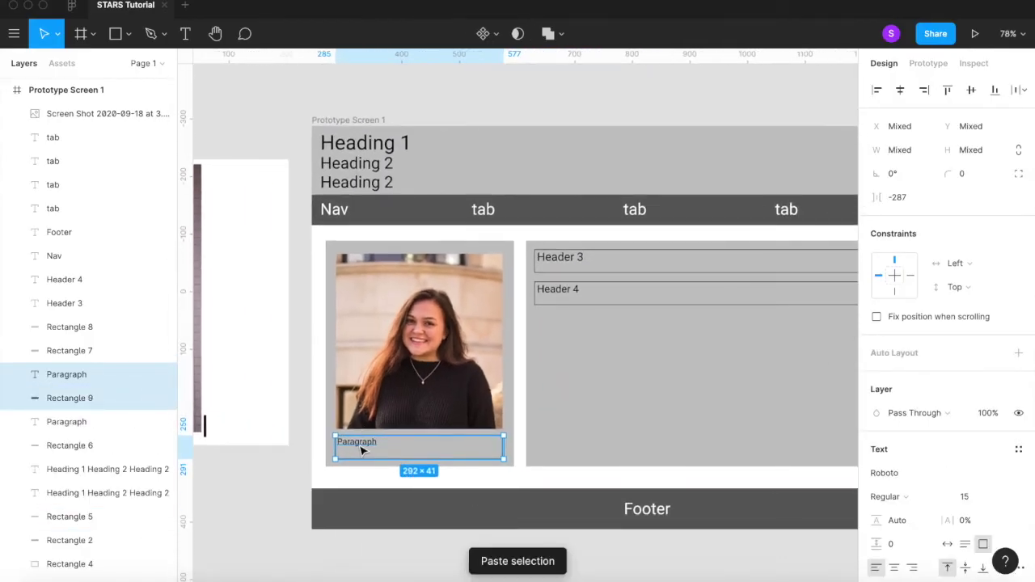
# Step: Place the copied Paragraph and its outline in the content box, 15 below the Header 4 row and aligned with its left edge
pyautogui.moveTo(359, 449); pyautogui.dragTo(558, 333)
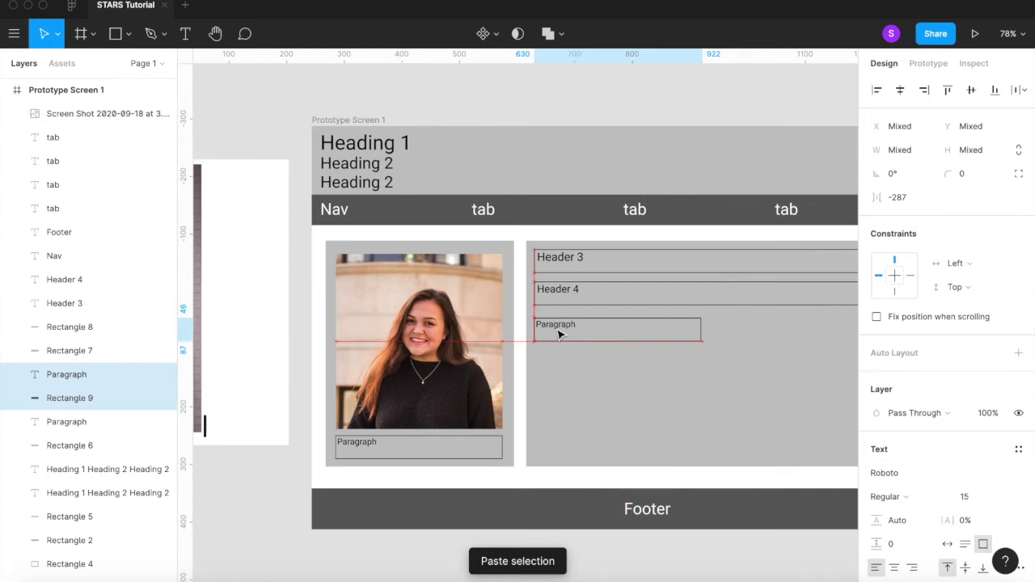
pyautogui.scroll(-3, 556, 331)
pyautogui.scroll(5, 554, 331)
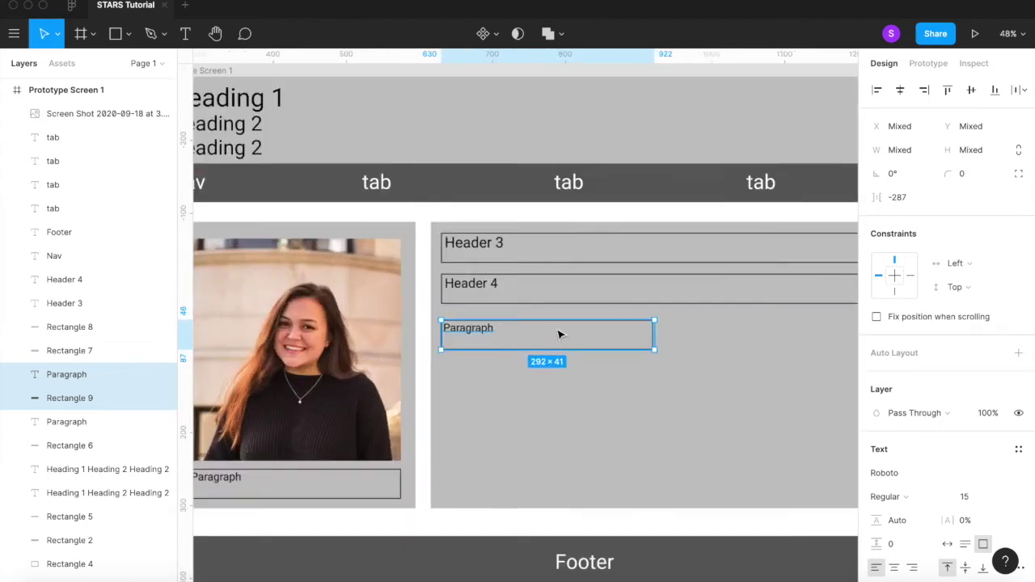
pyautogui.moveTo(477, 334); pyautogui.dragTo(477, 328)
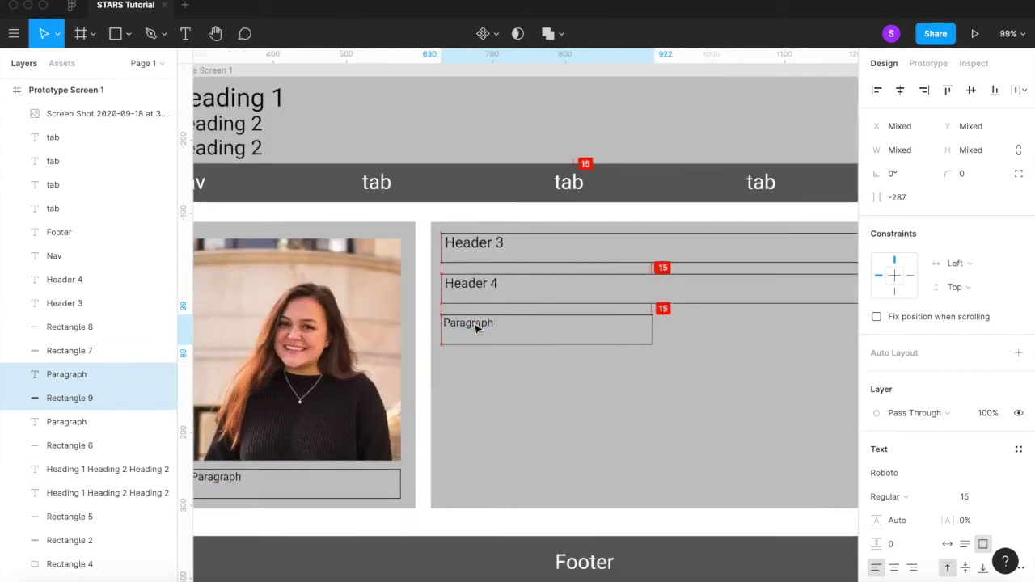
# Step: Resize the copied Paragraph and its outline in the content box to 721 × 133
pyautogui.hscroll(3, 525, 328)
pyautogui.moveTo(555, 319); pyautogui.dragTo(814, 325)
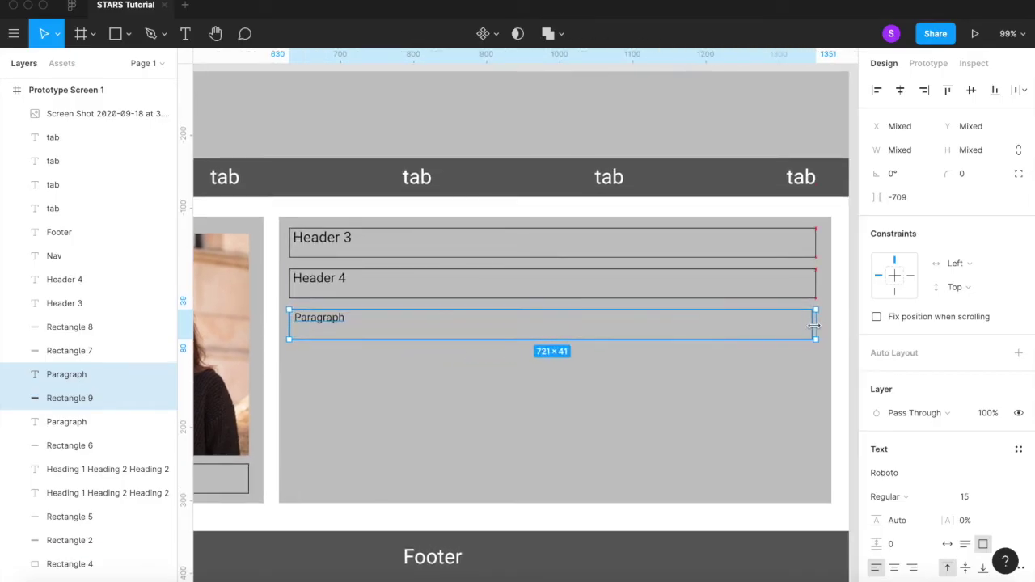
pyautogui.moveTo(693, 344); pyautogui.dragTo(689, 408)
# Step: Duplicate the Header 4 text with its outline and place the copy directly below the paragraph box
pyautogui.keyDown('ctrl'); pyautogui.scroll(-5, 653, 402); pyautogui.keyUp('ctrl')
pyautogui.hscroll(-6, 485, 380)
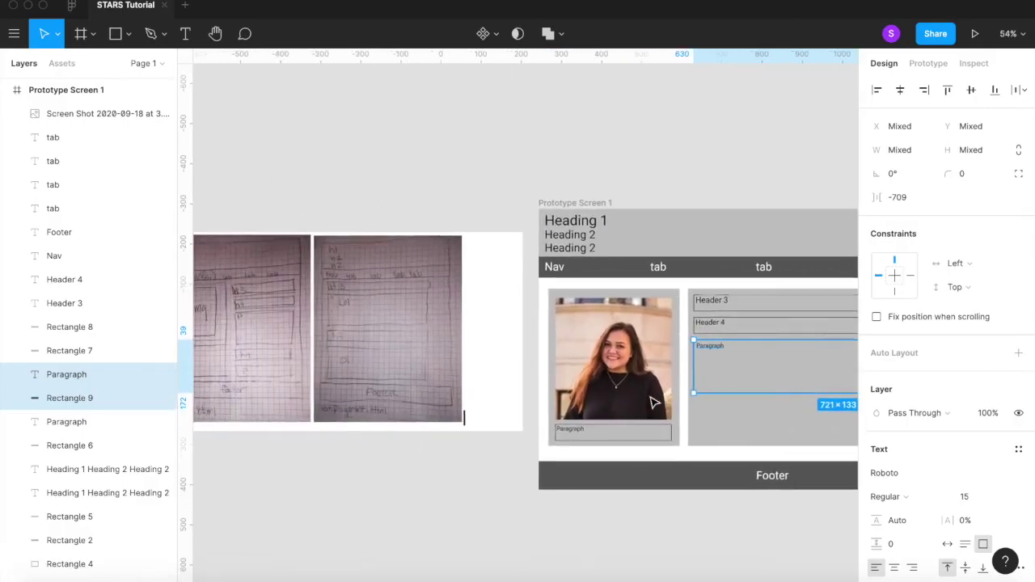
pyautogui.hscroll(4, 647, 397)
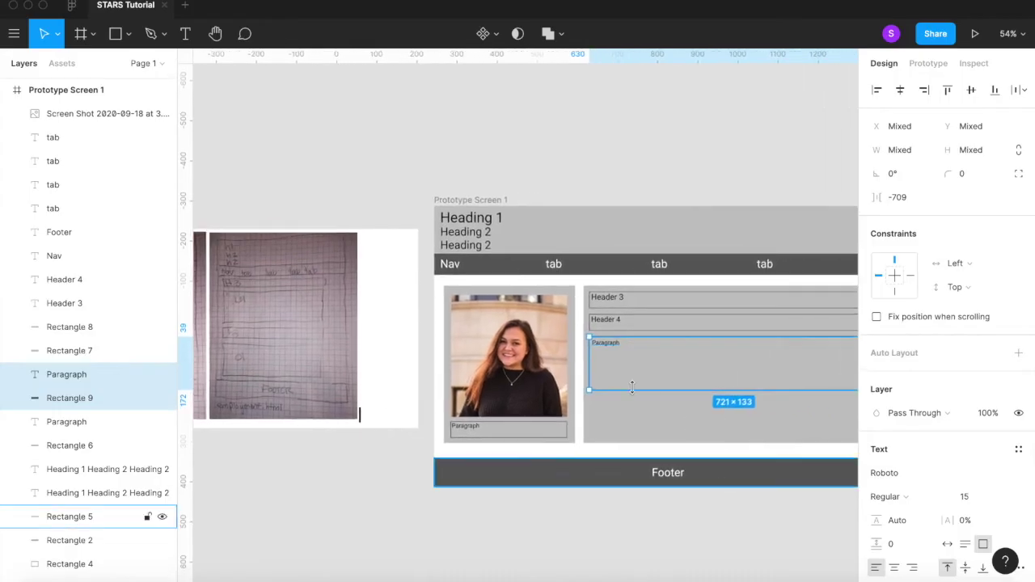
pyautogui.keyDown('ctrl'); pyautogui.scroll(5, 628, 384); pyautogui.keyUp('ctrl')
pyautogui.click(596, 266)
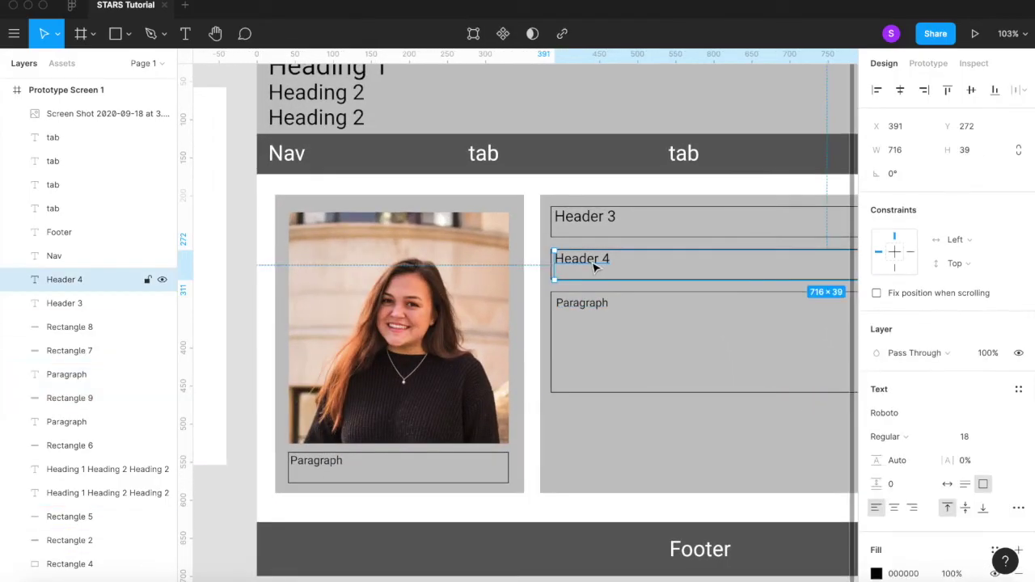
pyautogui.keyDown('ctrl'); pyautogui.scroll(4, 593, 264); pyautogui.keyUp('ctrl')
pyautogui.keyDown('shift'); pyautogui.click(529, 279); pyautogui.keyUp('shift')
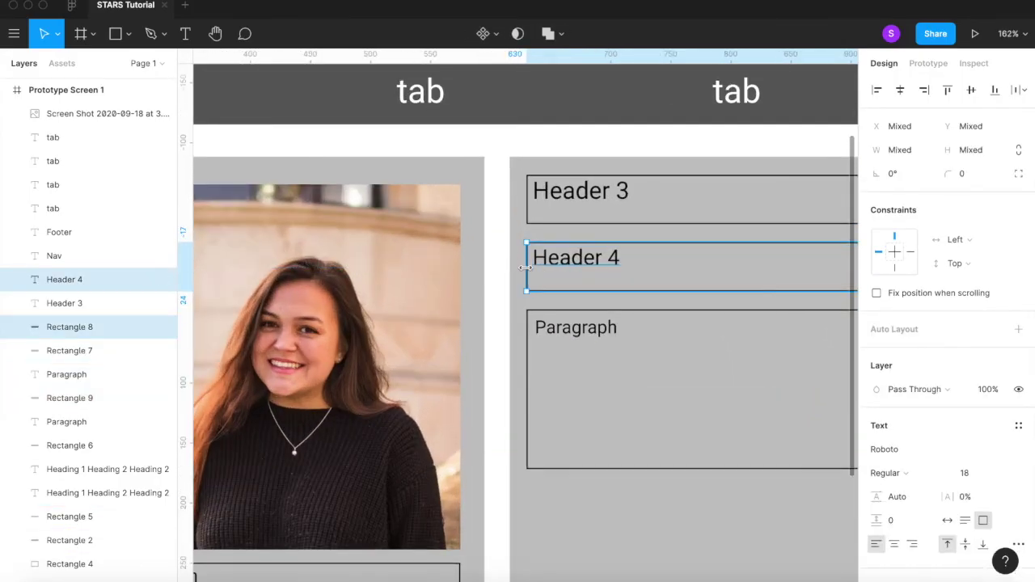
pyautogui.keyDown('ctrl'); pyautogui.scroll(-6, 529, 275); pyautogui.keyUp('ctrl')
pyautogui.hotkey('ctrl', 'v')
pyautogui.moveTo(505, 269); pyautogui.dragTo(499, 281)
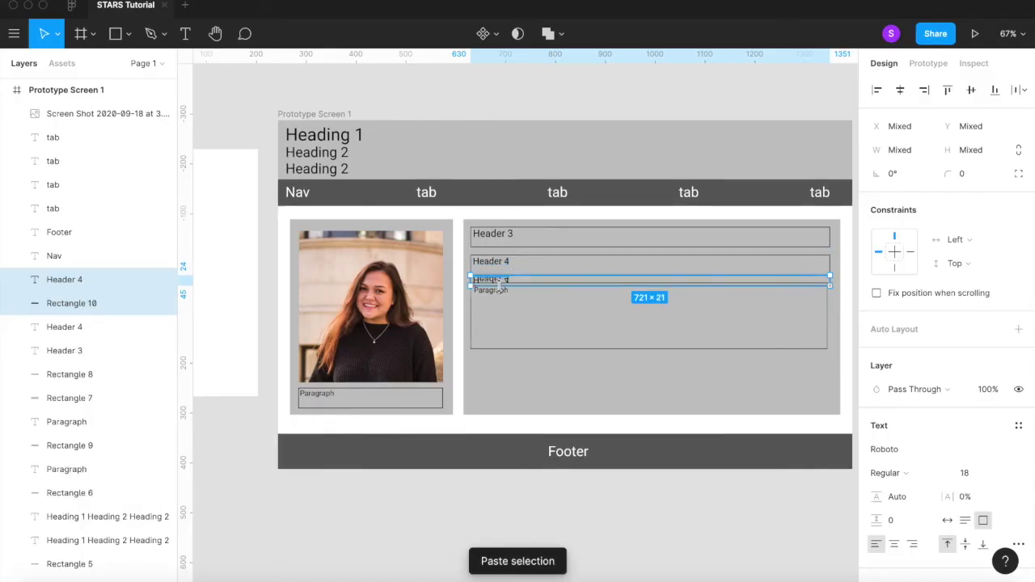
pyautogui.hotkey('ctrl', 'z')
pyautogui.moveTo(504, 270); pyautogui.dragTo(505, 370)
# Step: Extend the content box's paragraph outline on its right side to line up with the header outlines
pyautogui.click(761, 325)
pyautogui.scroll(5, 760, 325)
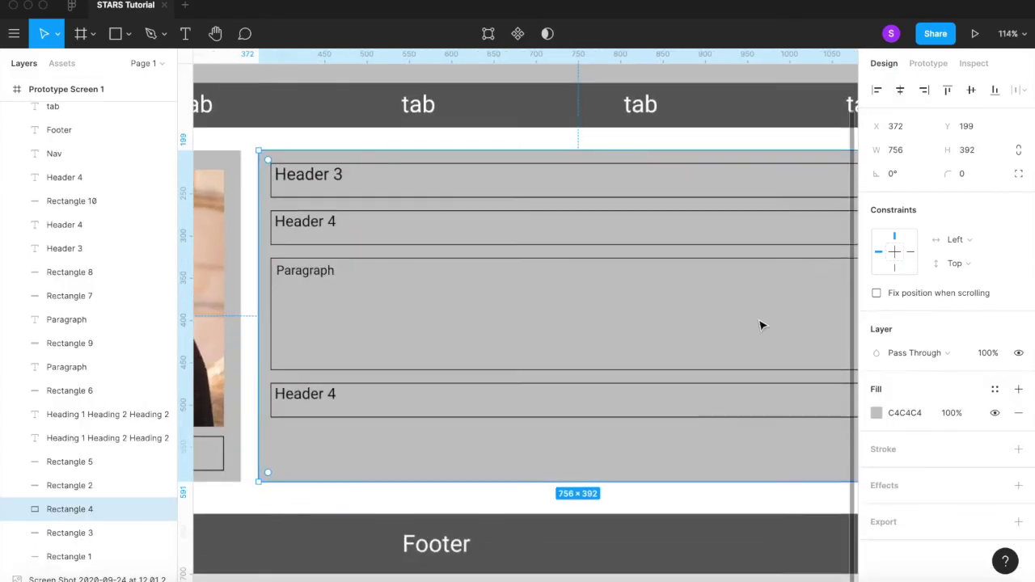
pyautogui.scroll(2, 772, 322)
pyautogui.click(781, 320)
pyautogui.scroll(3, 782, 317)
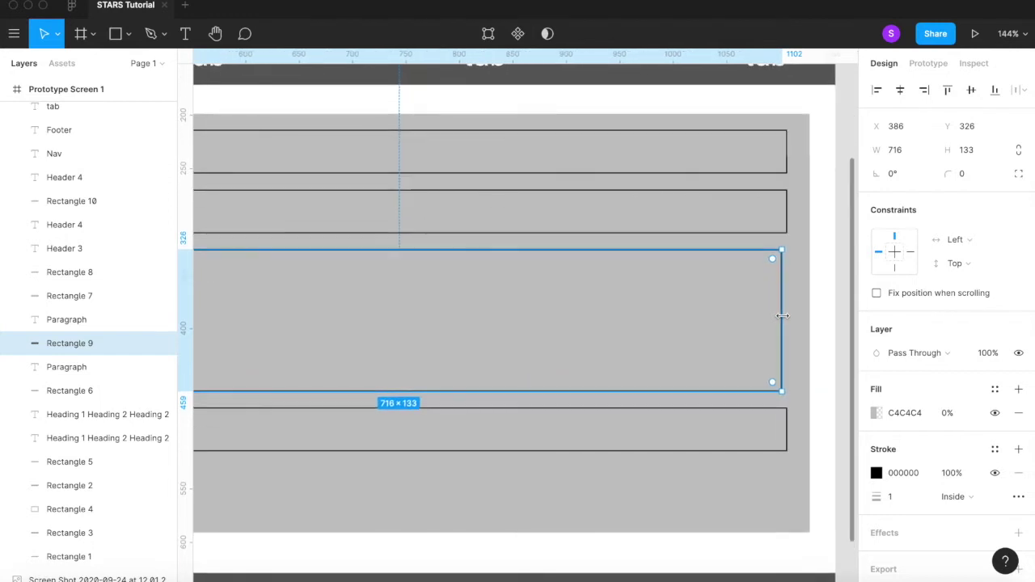
pyautogui.moveTo(782, 316); pyautogui.dragTo(788, 316)
# Step: Duplicate the content box's Paragraph text with its outline and place the copy below the second Header 4 row
pyautogui.scroll(-5, 787, 317)
pyautogui.scroll(-1, 788, 322)
pyautogui.keyDown('shift'); pyautogui.click(548, 283); pyautogui.keyUp('shift')
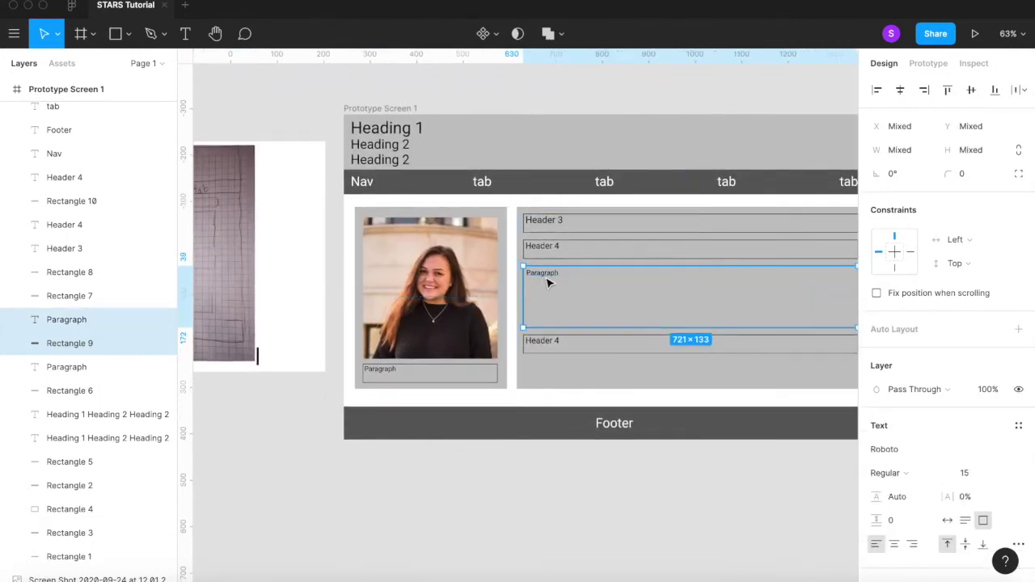
pyautogui.scroll(-3, 548, 283)
pyautogui.hotkey('ctrl', 'c')
pyautogui.hotkey('ctrl', 'v')
pyautogui.moveTo(501, 286); pyautogui.dragTo(502, 359)
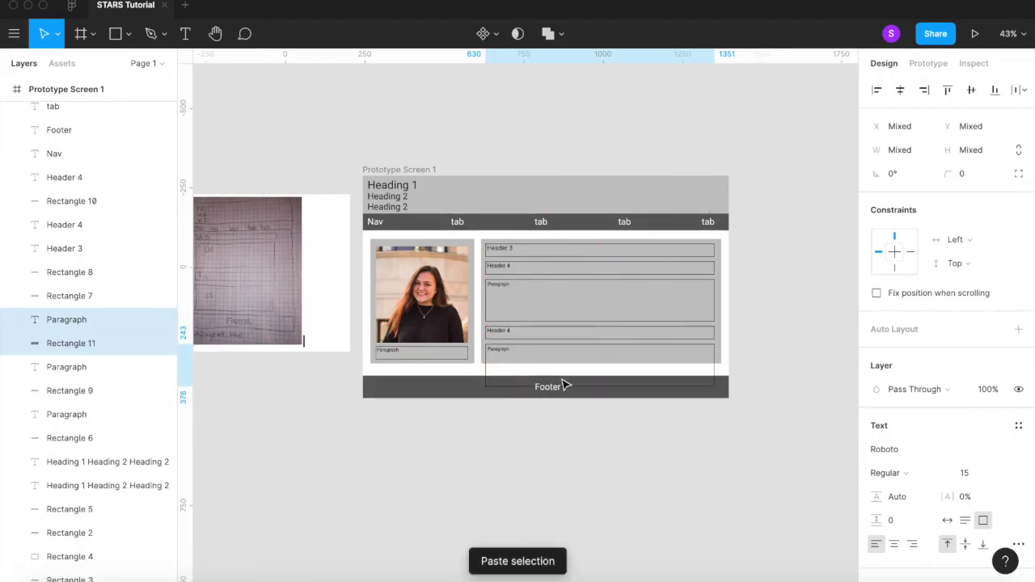
# Step: Shorten the lower paragraph outline to a height of 48 to fit inside the content box
pyautogui.click(675, 444)
pyautogui.click(624, 386)
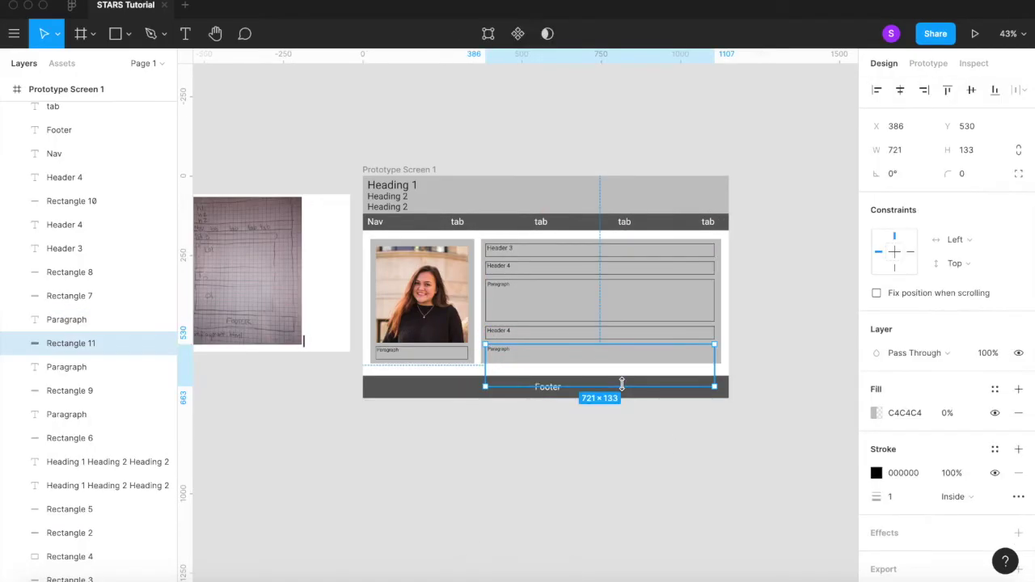
pyautogui.moveTo(621, 373); pyautogui.dragTo(621, 359)
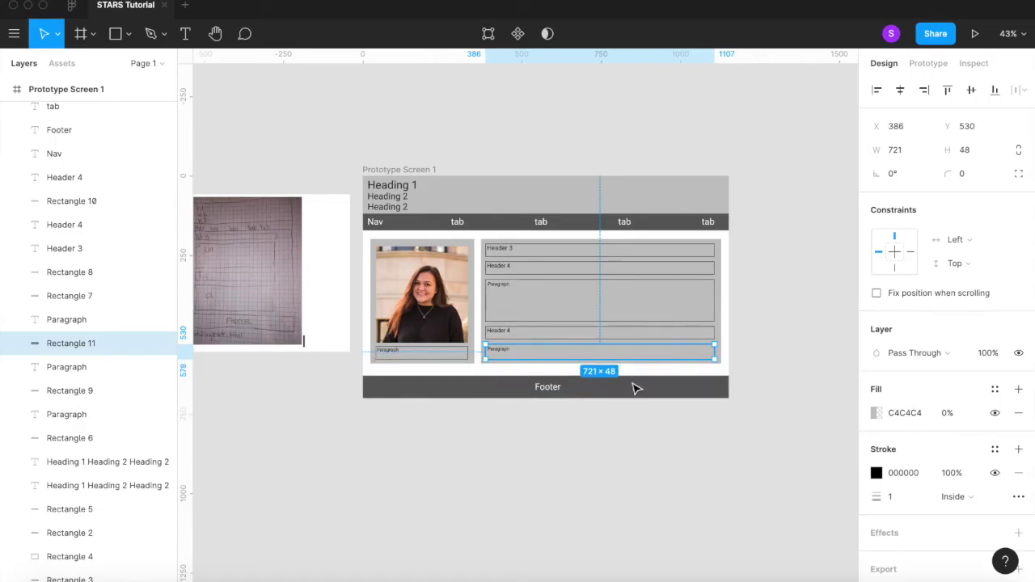
pyautogui.click(661, 460)
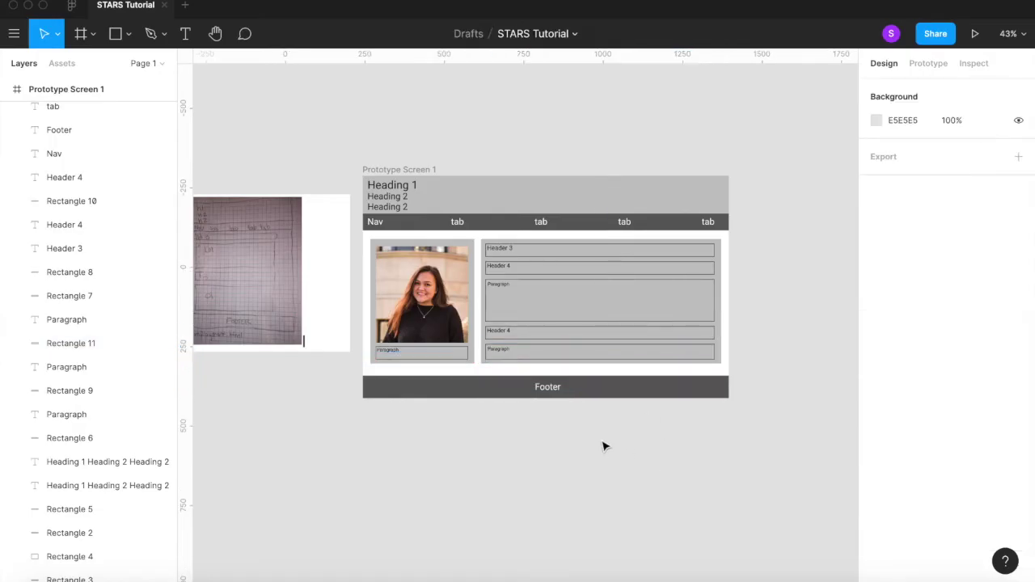
# Step: Compare the finished prototype screen with the index sketch and examine the layout of the employment.html sketch
pyautogui.hscroll(-5, 605, 447)
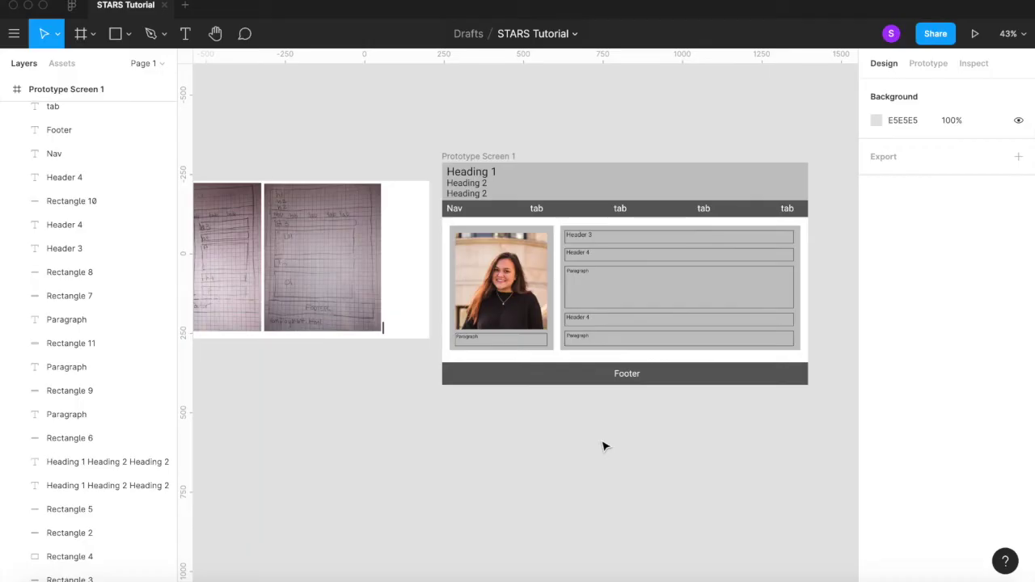
pyautogui.hscroll(-7, 605, 446)
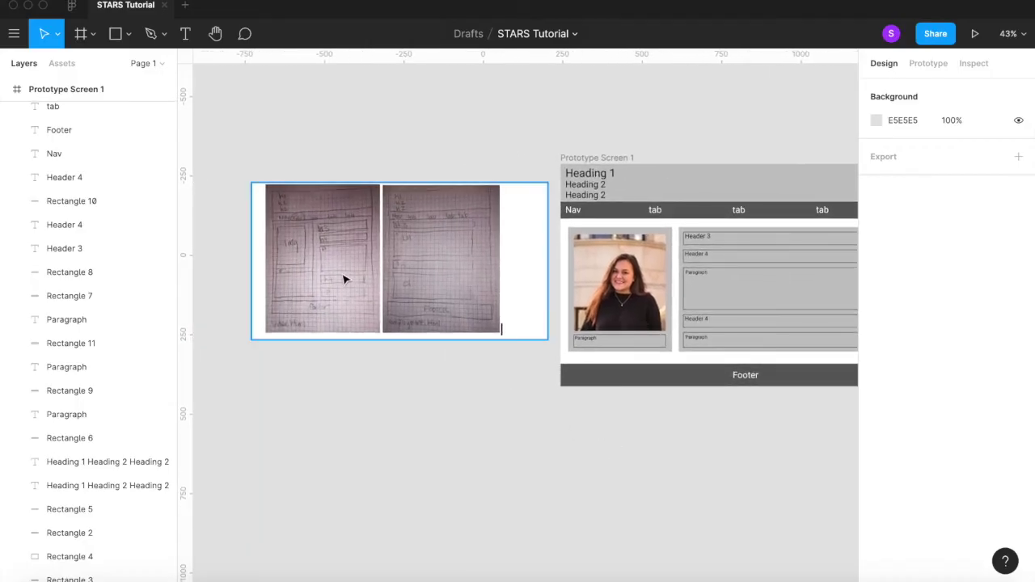
pyautogui.hscroll(5, 360, 432)
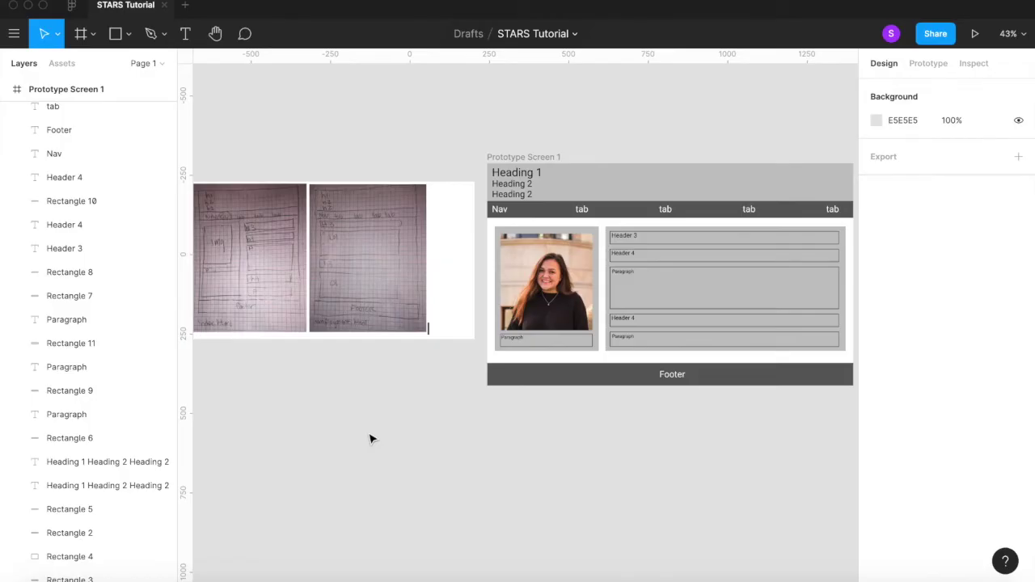
pyautogui.scroll(2, 358, 388)
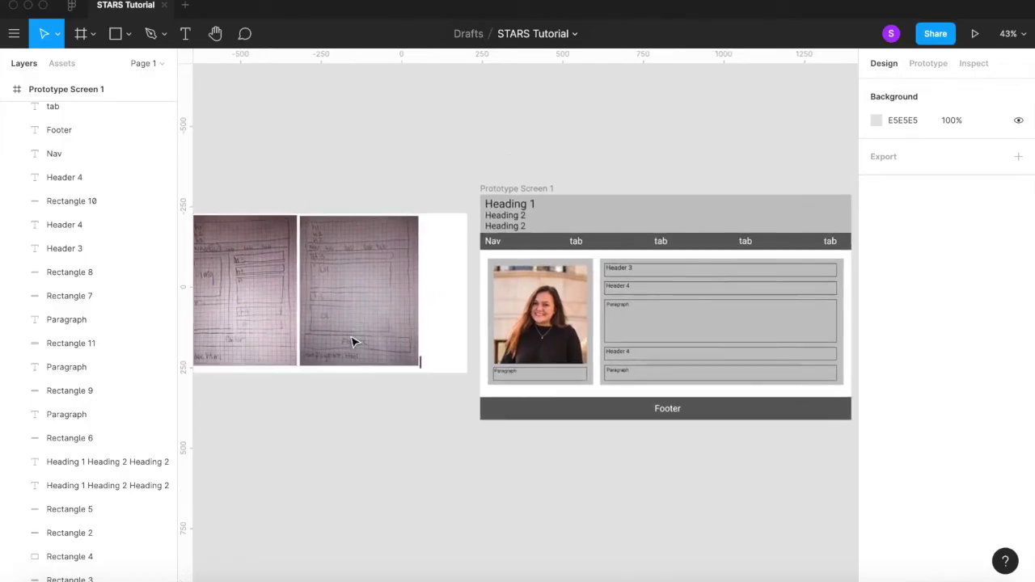
pyautogui.keyDown('ctrl'); pyautogui.scroll(5, 353, 342); pyautogui.keyUp('ctrl')
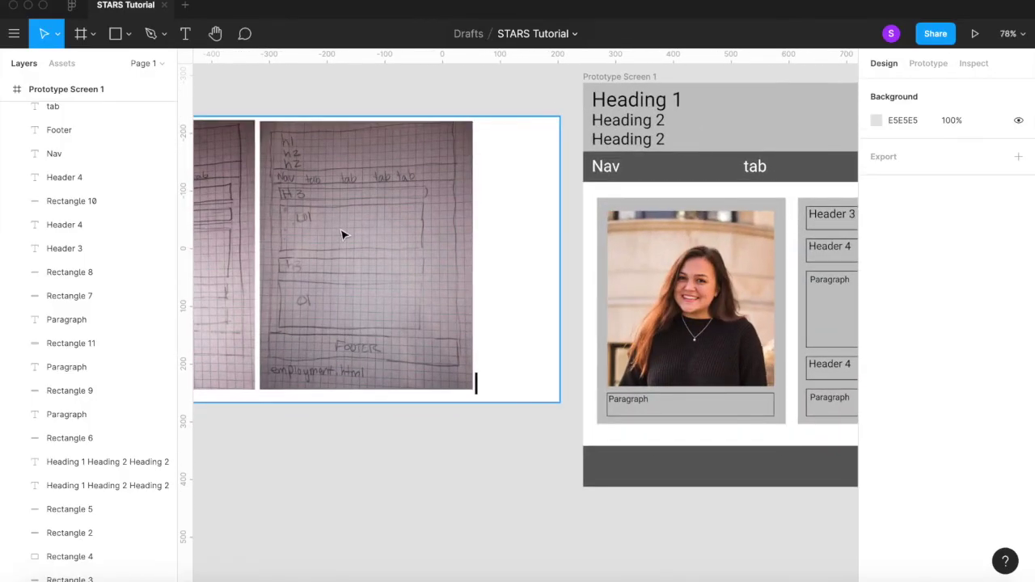
pyautogui.keyDown('ctrl'); pyautogui.scroll(5, 345, 234); pyautogui.keyUp('ctrl')
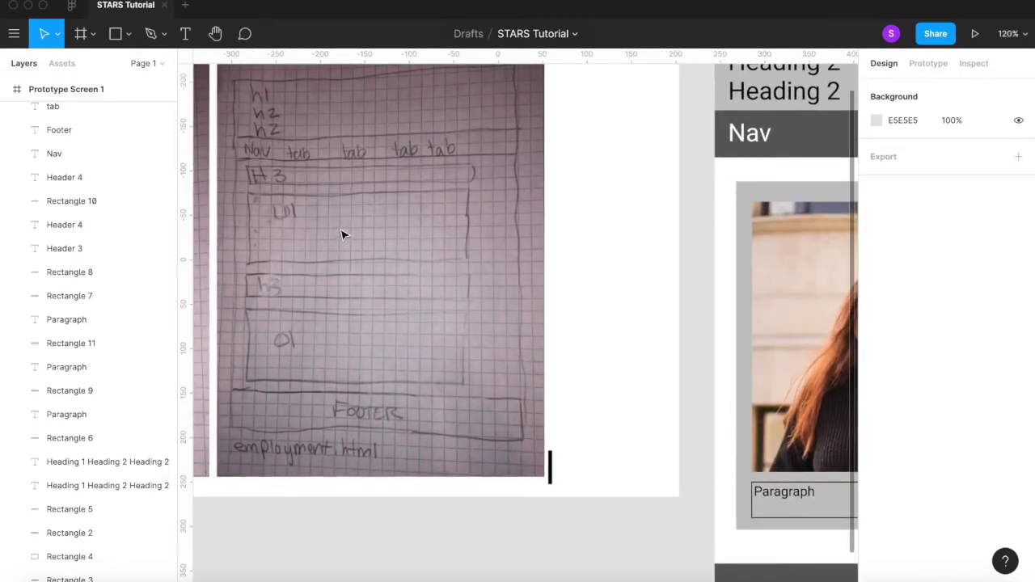
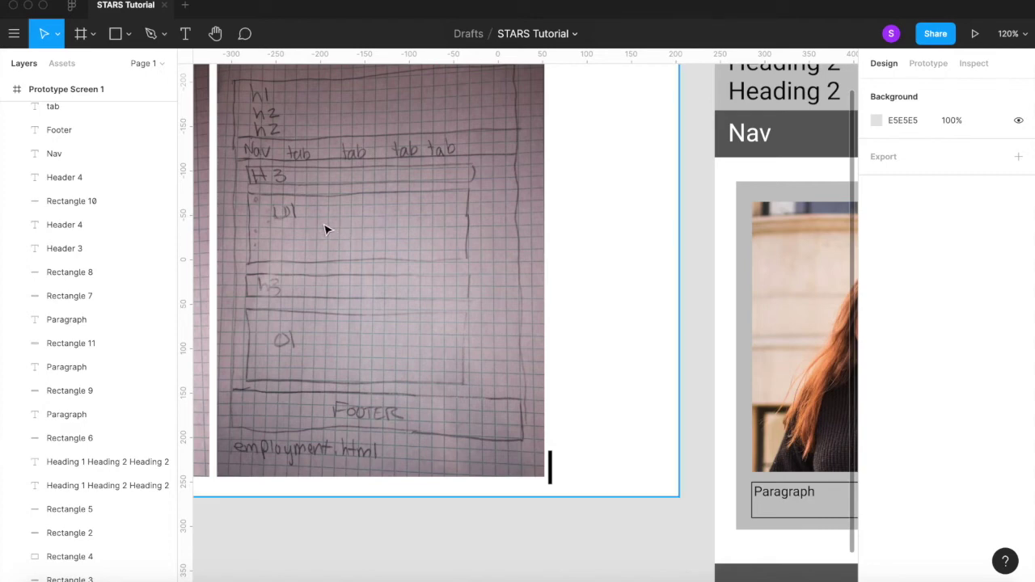
pyautogui.scroll(-3, 333, 244)
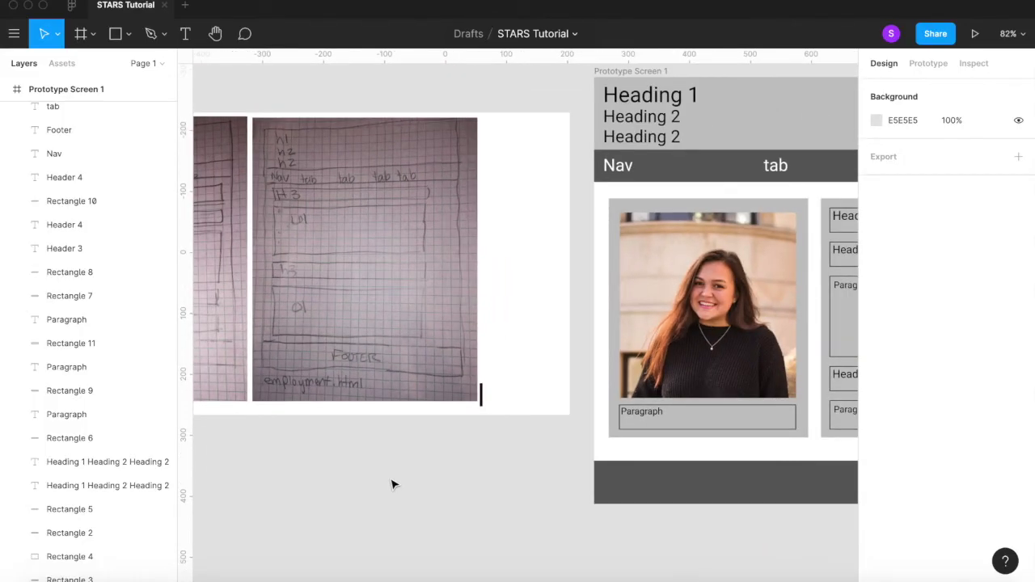
pyautogui.scroll(-2, 391, 483)
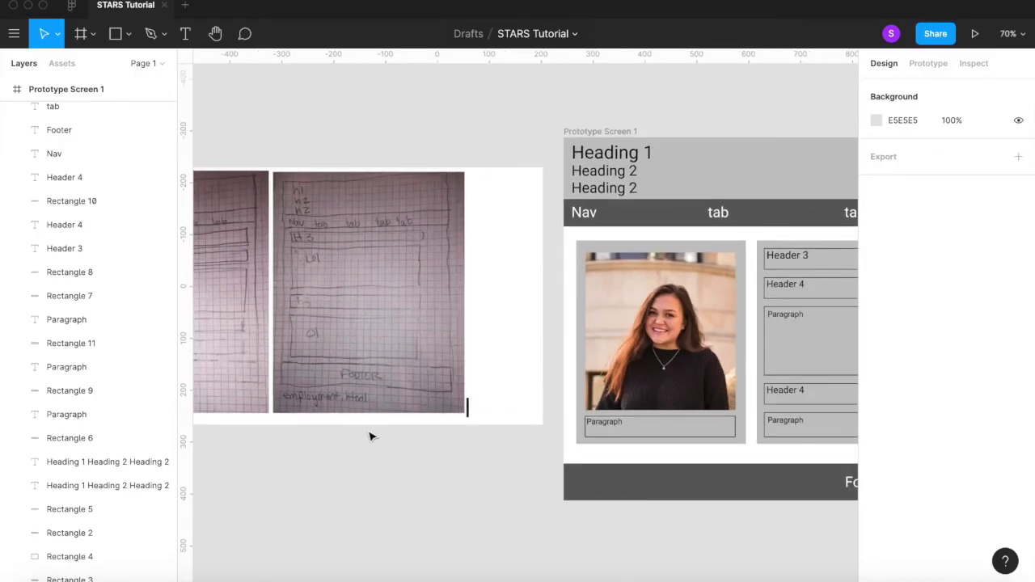
pyautogui.hscroll(3, 517, 237)
pyautogui.scroll(-2, 538, 226)
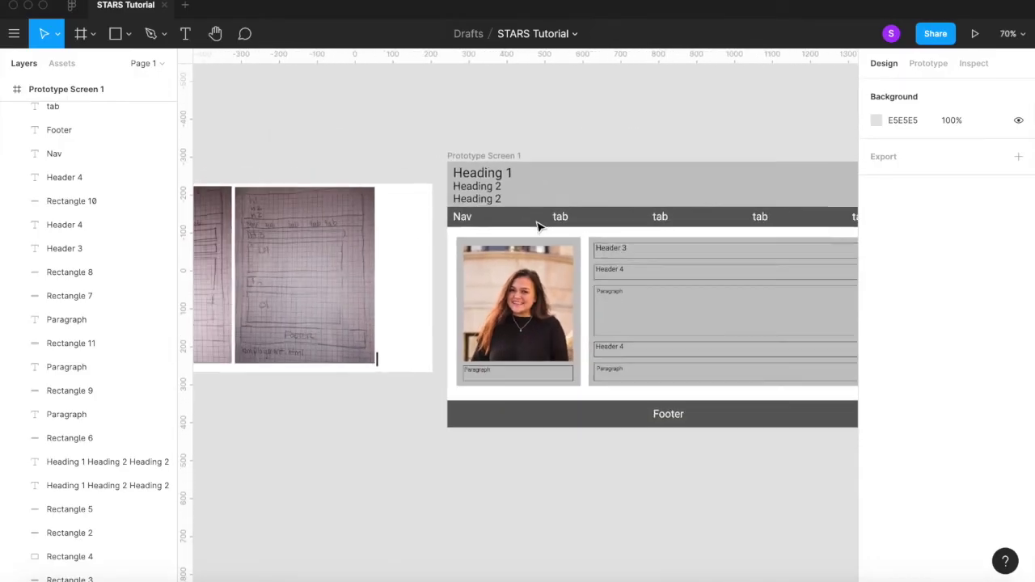
# Step: Try to duplicate the Prototype Screen 1 frame beside the original
pyautogui.hscroll(3, 538, 227)
pyautogui.click(392, 173)
pyautogui.hscroll(2, 391, 174)
pyautogui.scroll(-1, 390, 174)
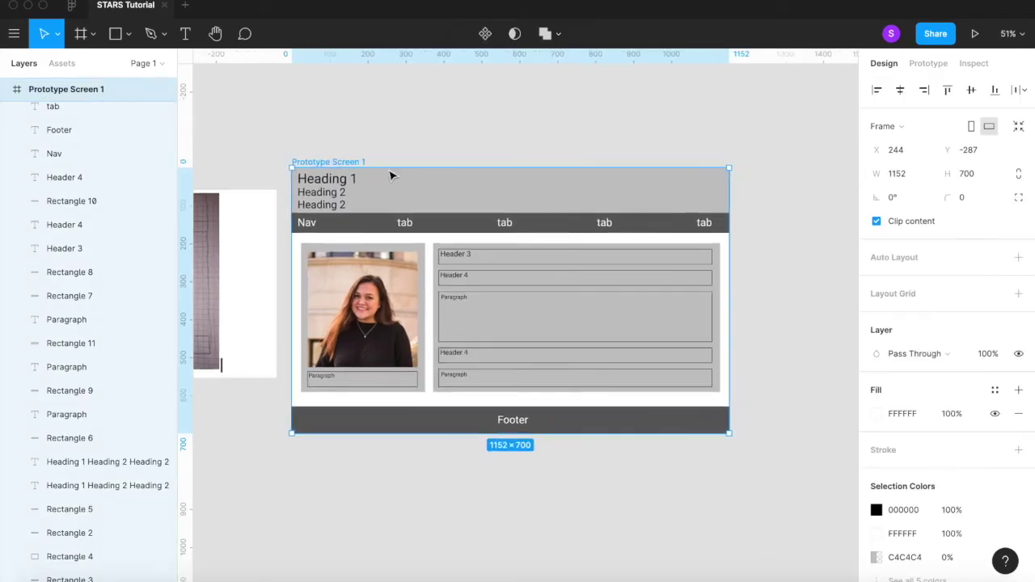
pyautogui.press('super+v')
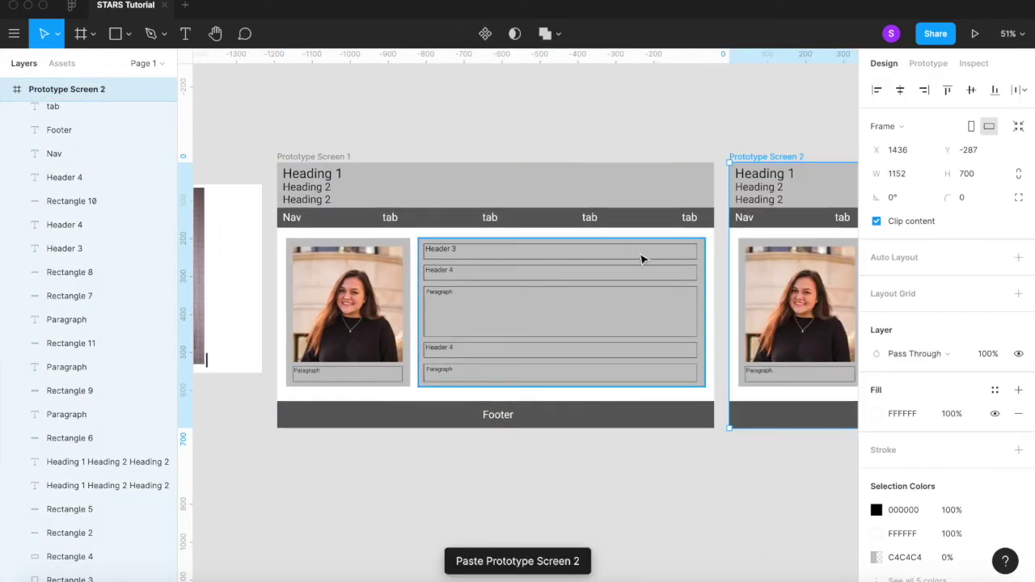
pyautogui.press('super+z')
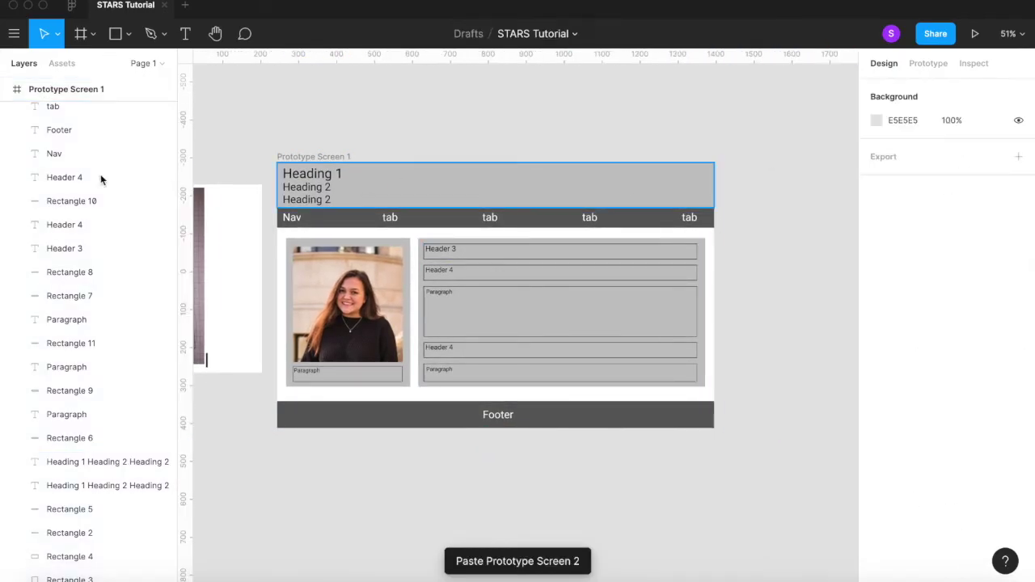
# Step: Copy the Prototype Screen 1 frame as SVG and paste it onto the canvas as a separate frame
pyautogui.click(304, 159)
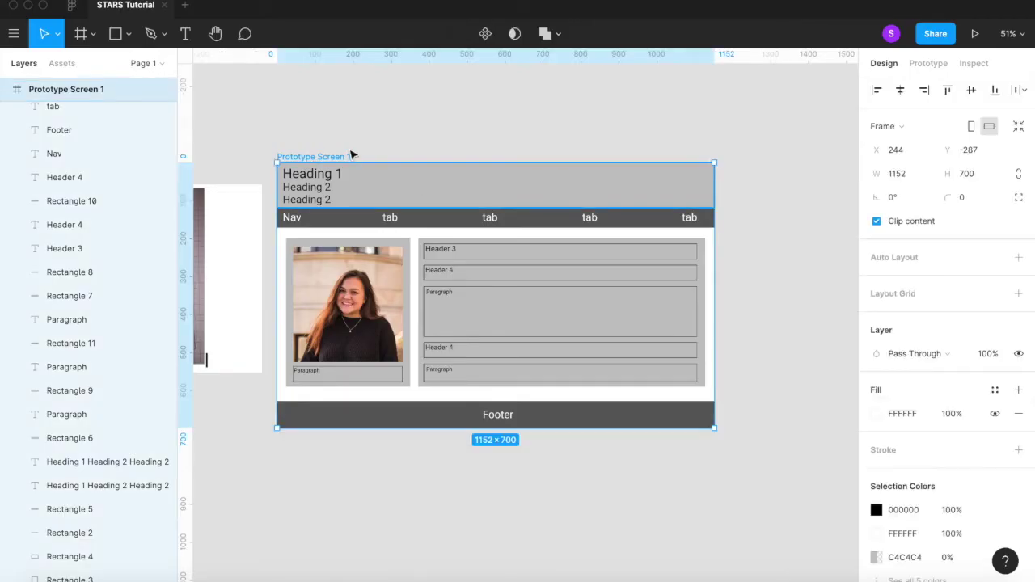
pyautogui.rightClick(111, 88)
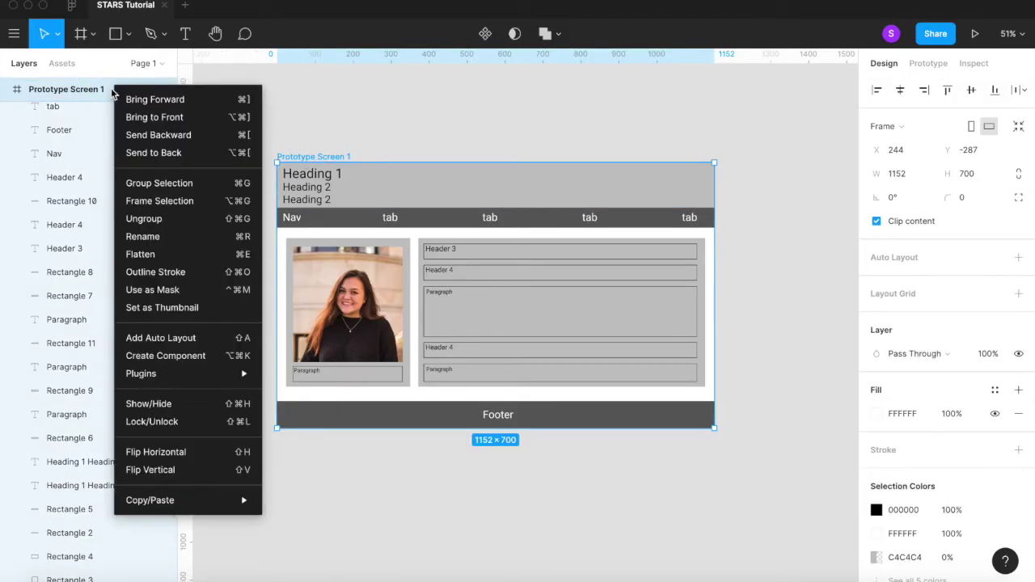
pyautogui.moveTo(148, 498)
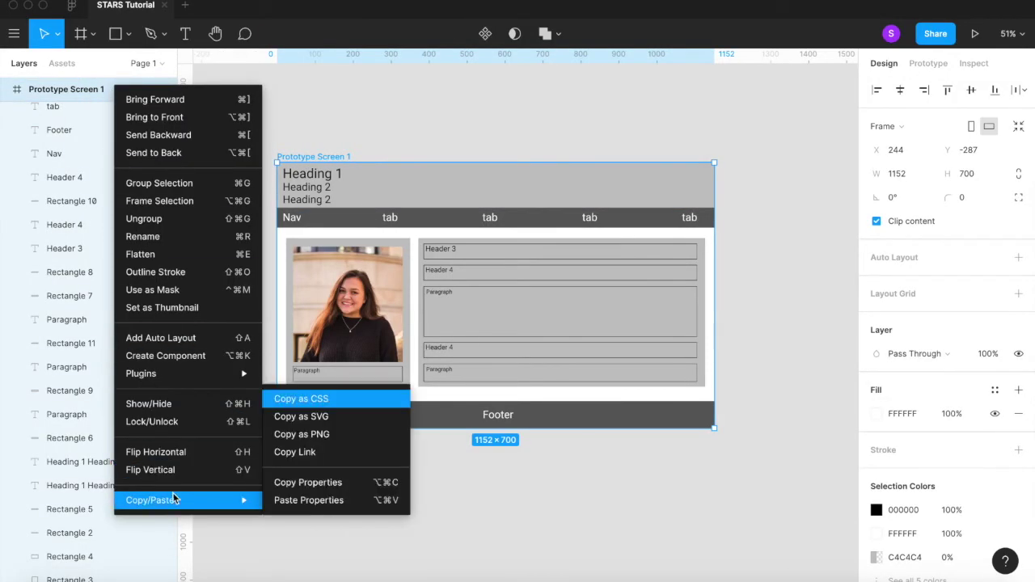
pyautogui.click(319, 416)
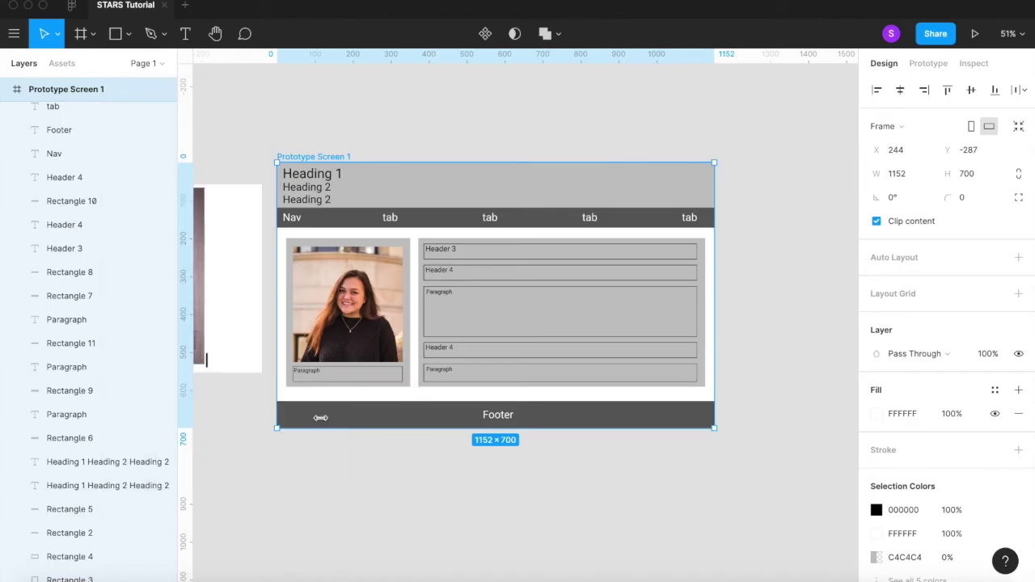
pyautogui.click(748, 253)
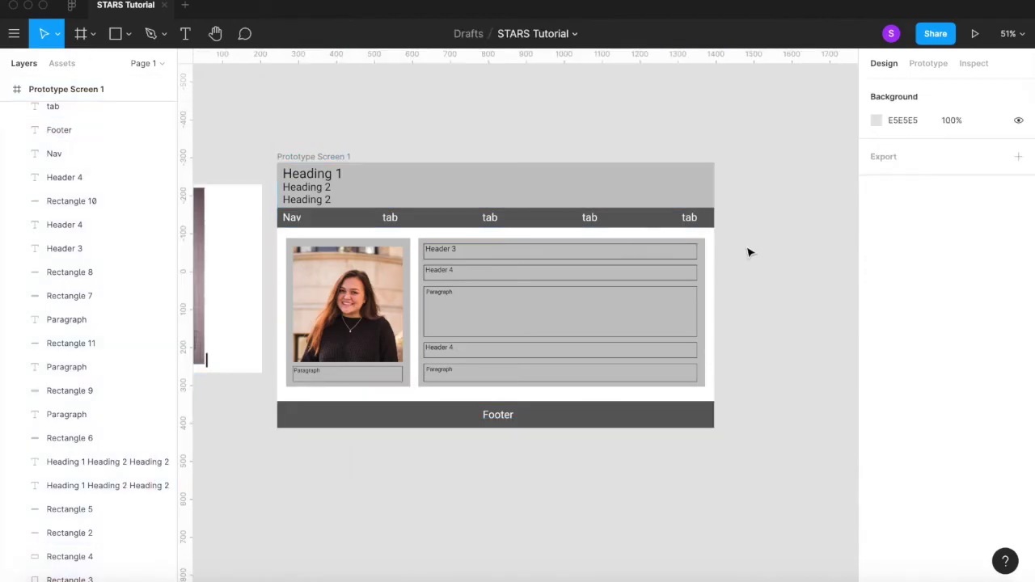
pyautogui.hscroll(3, 748, 253)
pyautogui.press('super+v')
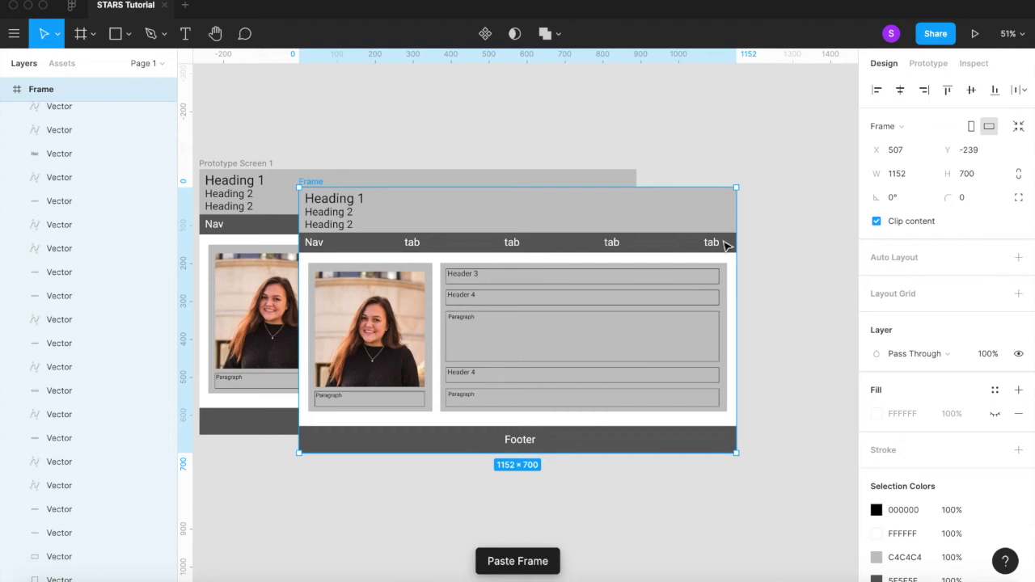
# Step: Move the pasted frame directly below Prototype Screen 1, aligned with it, and rename it Prototype Screen 2
pyautogui.moveTo(665, 215); pyautogui.dragTo(569, 494)
pyautogui.scroll(-5, 568, 494)
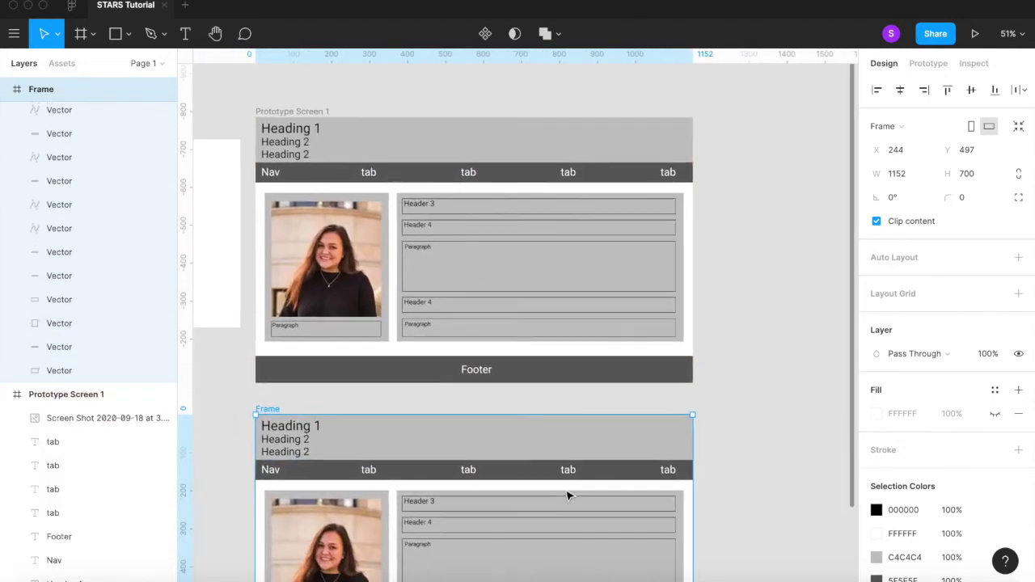
pyautogui.doubleClick(34, 91)
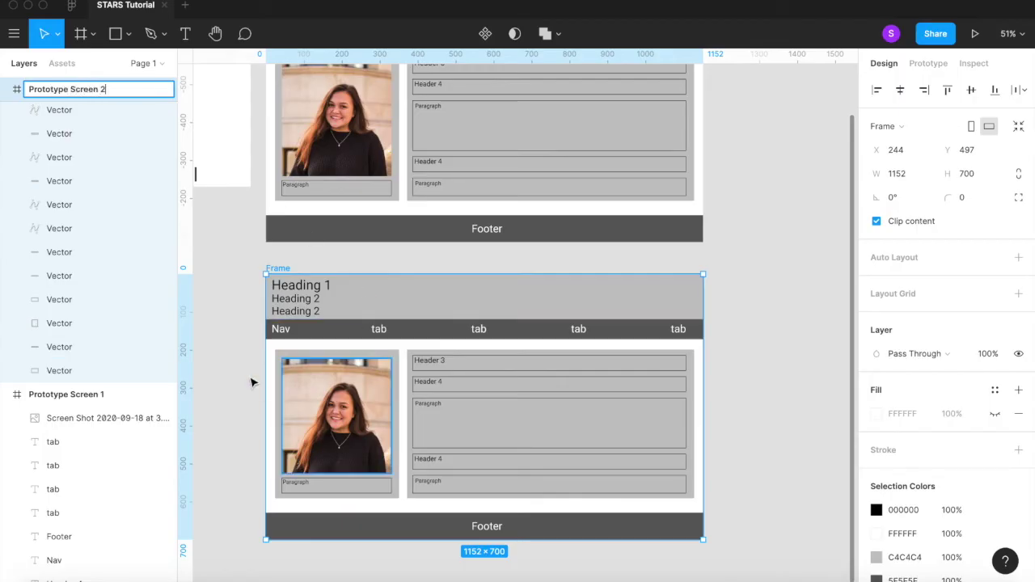
pyautogui.click(227, 358)
pyautogui.scroll(2, 291, 383)
pyautogui.scroll(-3, 289, 374)
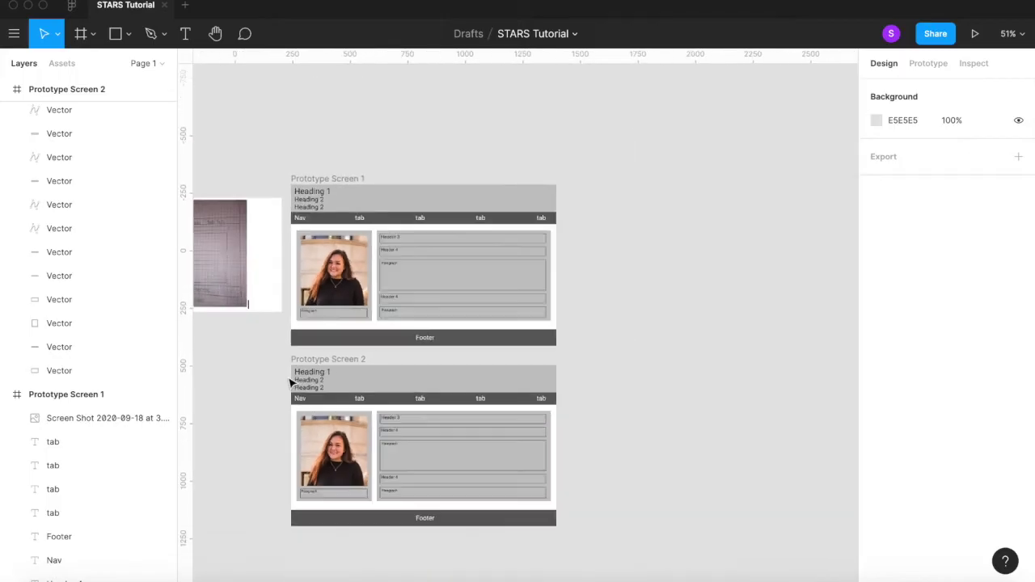
# Step: Delete the photo box with its picture and paragraph from Prototype Screen 2
pyautogui.hscroll(-4, 288, 381)
pyautogui.scroll(2, 342, 300)
pyautogui.hscroll(2, 342, 300)
pyautogui.scroll(-1, 342, 300)
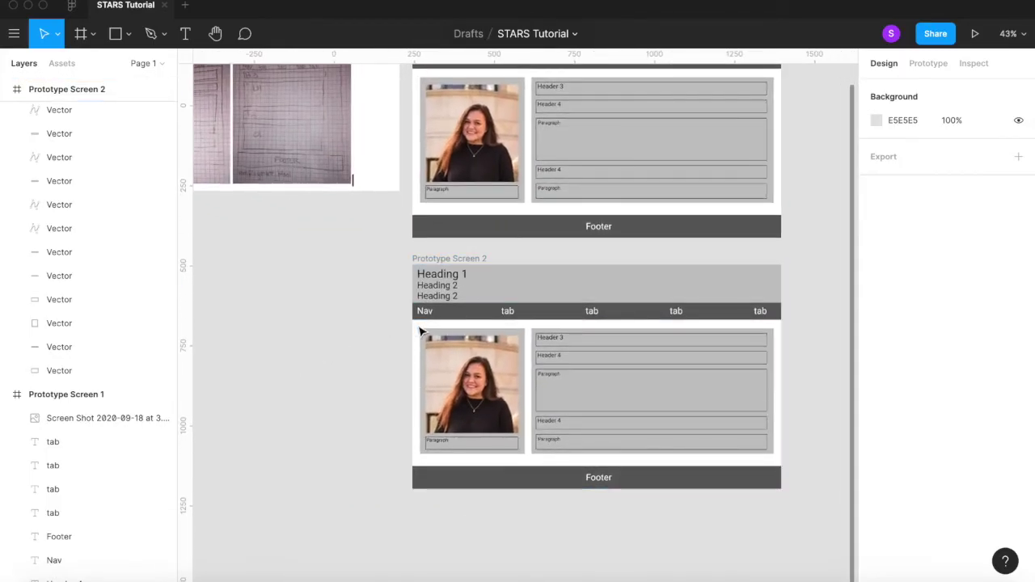
pyautogui.click(420, 331)
pyautogui.click(420, 331)
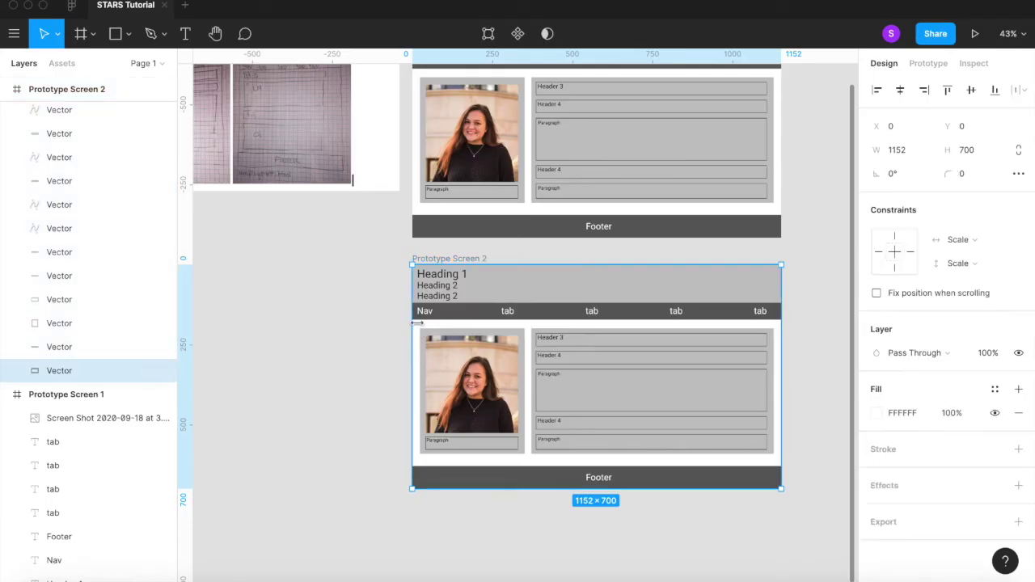
pyautogui.click(359, 358)
pyautogui.scroll(5, 359, 358)
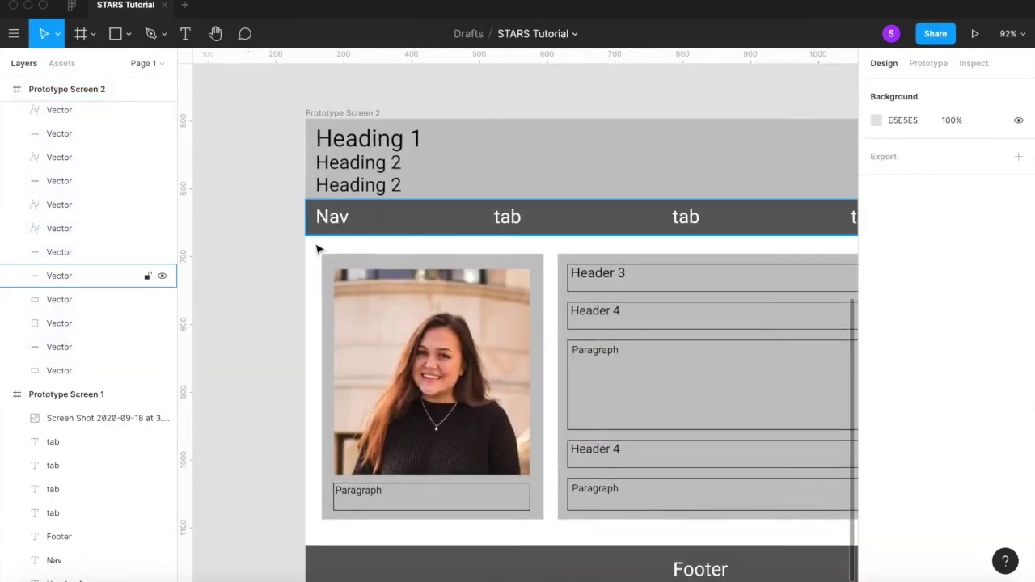
pyautogui.moveTo(320, 254); pyautogui.dragTo(561, 533)
pyautogui.press('Delete')
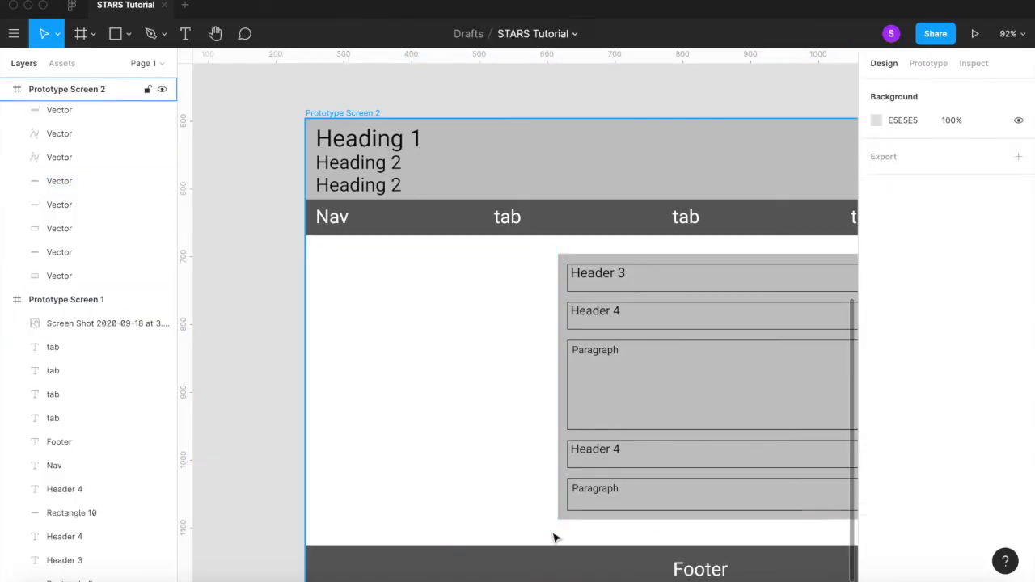
# Step: Compare the layout of Prototype Screen 2 with the employment.html sketch
pyautogui.scroll(-3, 558, 536)
pyautogui.scroll(-5, 558, 536)
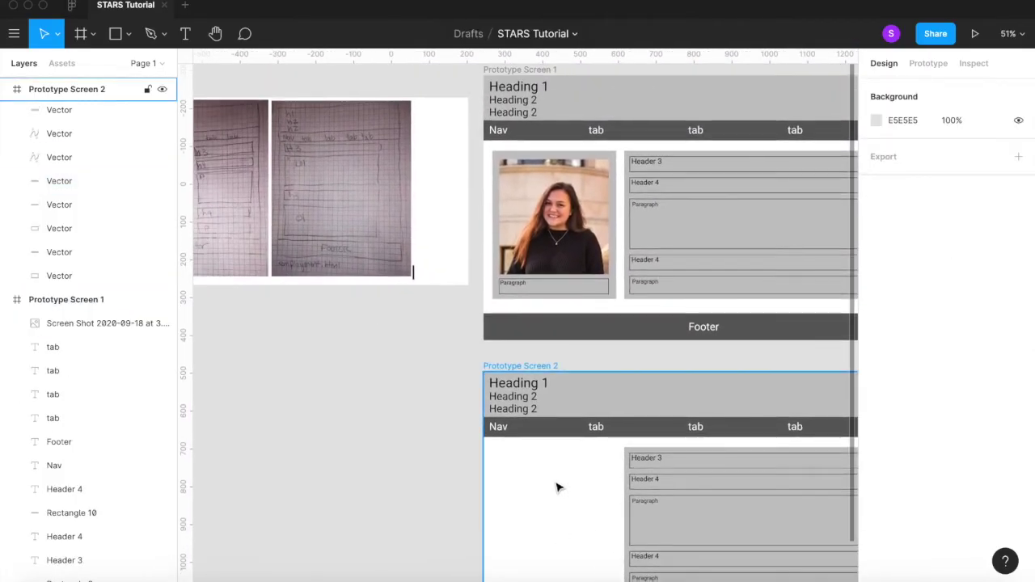
pyautogui.hscroll(1, 557, 486)
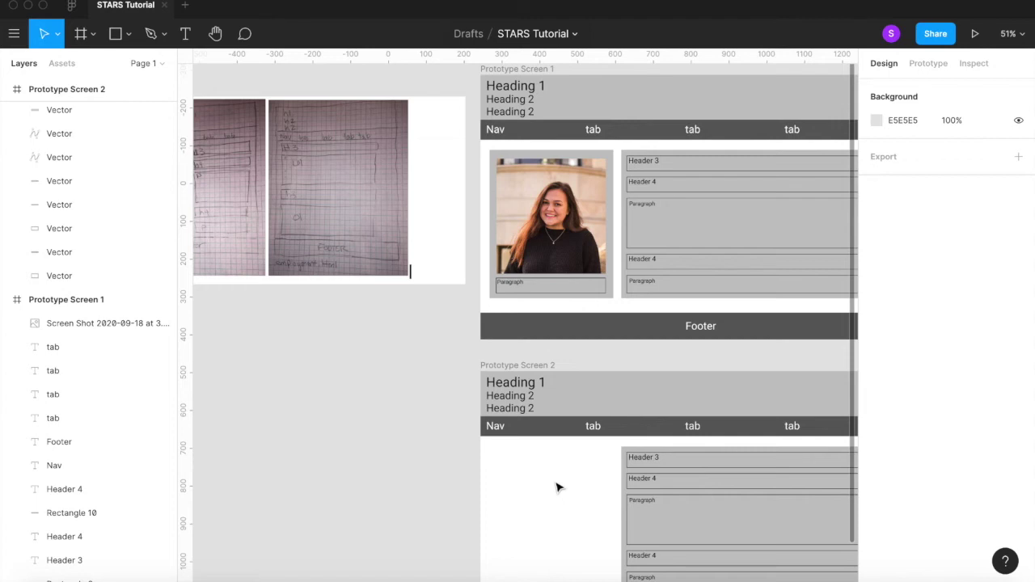
pyautogui.scroll(-2, 557, 487)
pyautogui.hscroll(1, 557, 487)
pyautogui.scroll(-1, 556, 487)
pyautogui.hscroll(1, 557, 486)
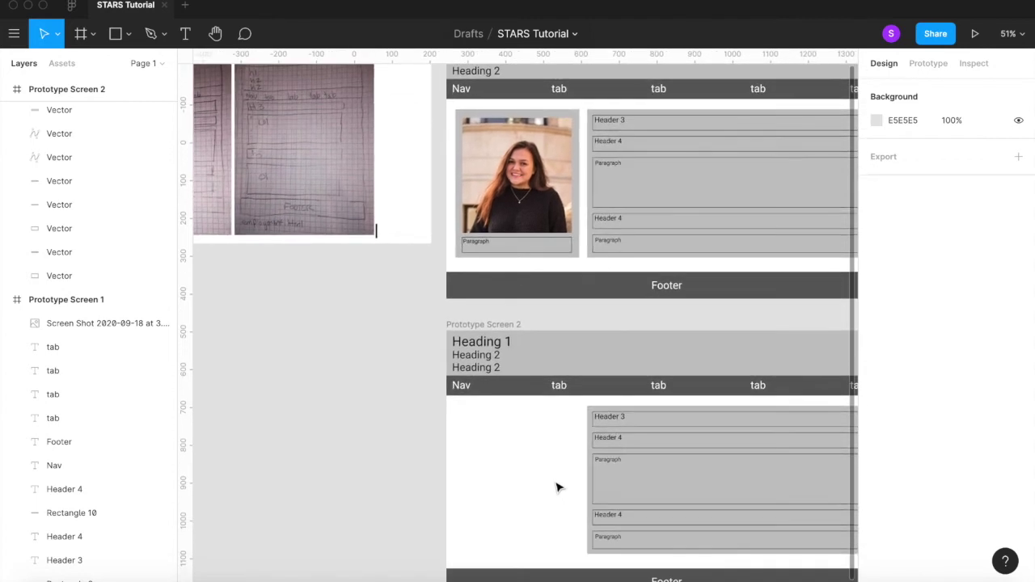
pyautogui.scroll(-6, 557, 487)
pyautogui.hscroll(4, 557, 487)
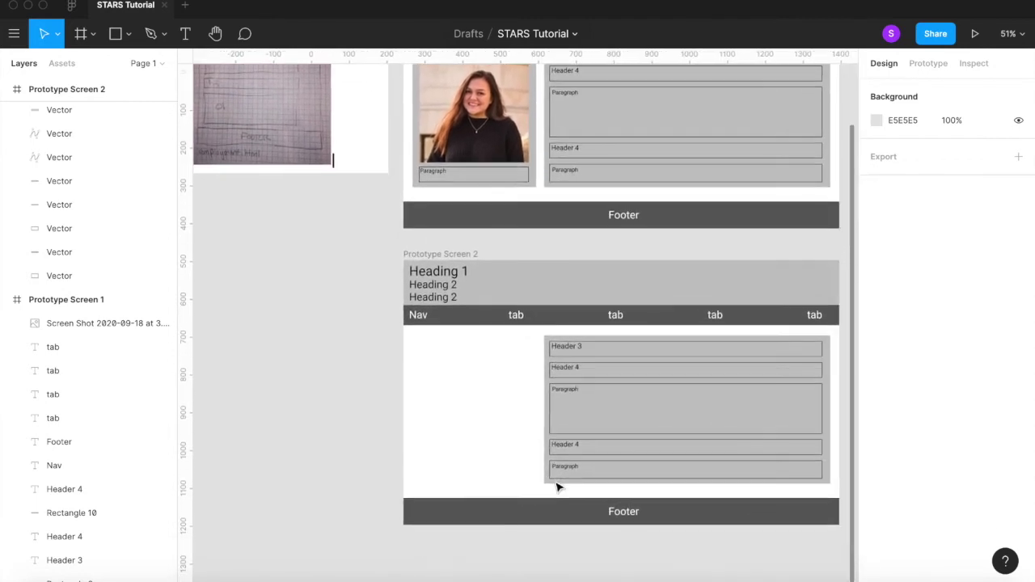
# Step: Stretch the remaining content box and its elements across Prototype Screen 2 to a width of about 1111
pyautogui.moveTo(531, 331); pyautogui.dragTo(649, 437)
pyautogui.hotkey('ctrl', 'z')
pyautogui.click(275, 364)
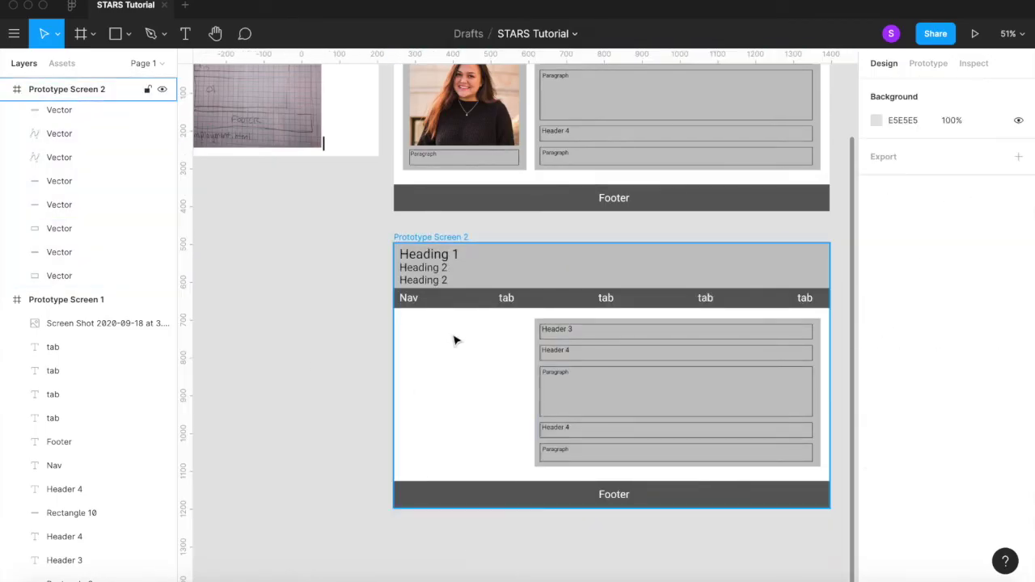
pyautogui.moveTo(526, 316); pyautogui.dragTo(650, 467)
pyautogui.moveTo(533, 386); pyautogui.dragTo(403, 385)
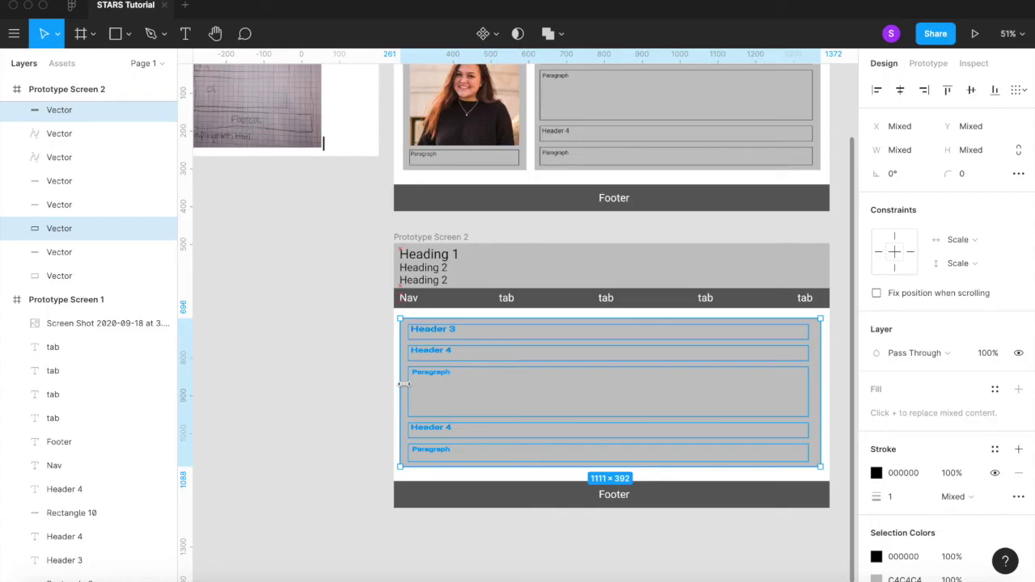
pyautogui.moveTo(405, 385); pyautogui.dragTo(402, 385)
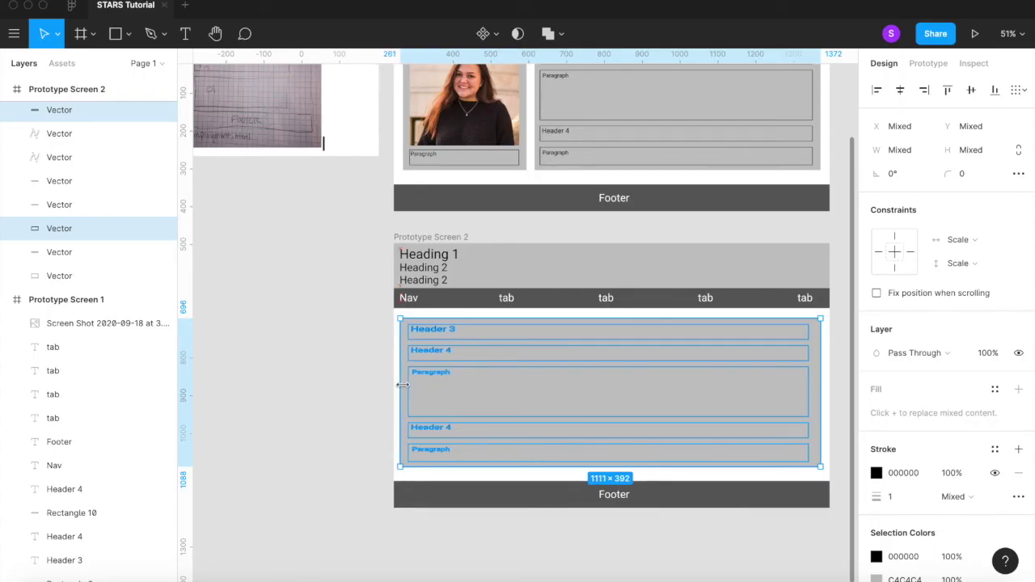
pyautogui.click(361, 405)
# Step: Try to edit the Paragraph label in the stretched content box of Prototype Screen 2
pyautogui.scroll(5, 453, 412)
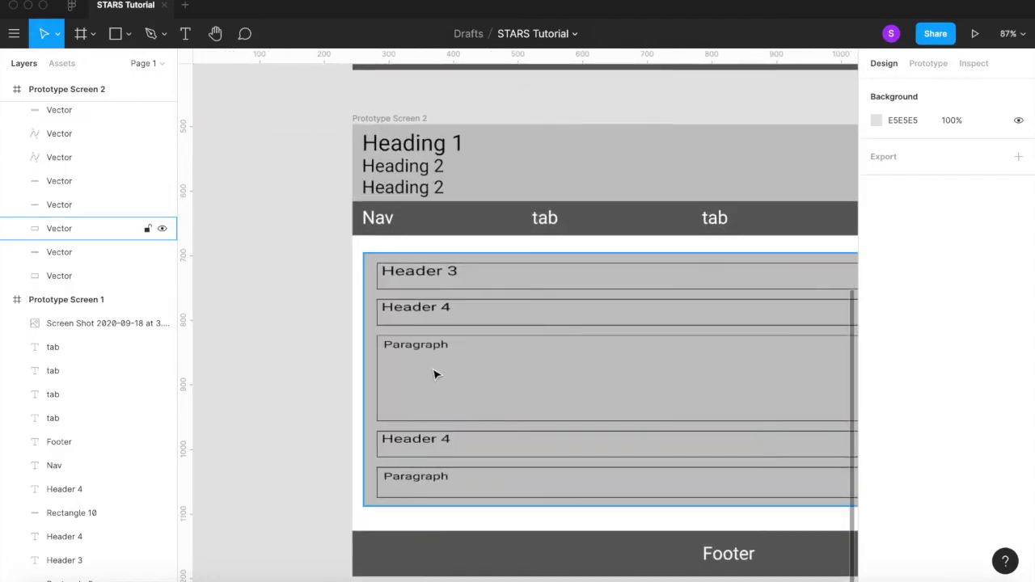
pyautogui.click(429, 345)
pyautogui.doubleClick(429, 351)
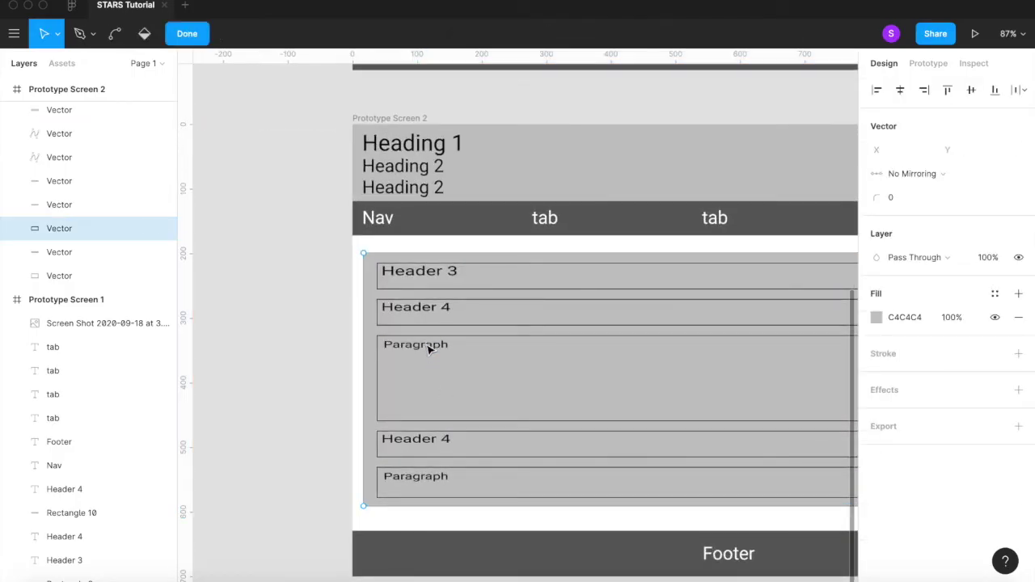
pyautogui.scroll(-5, 264, 394)
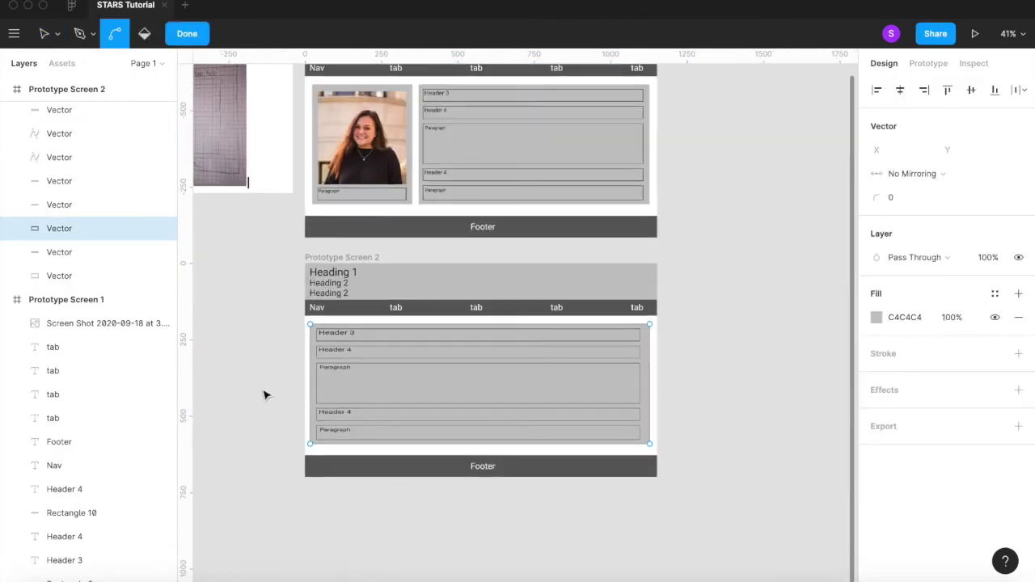
pyautogui.press('Escape')
# Step: Restore the content box of Prototype Screen 2 to its unstretched width
pyautogui.moveTo(297, 395); pyautogui.dragTo(427, 369)
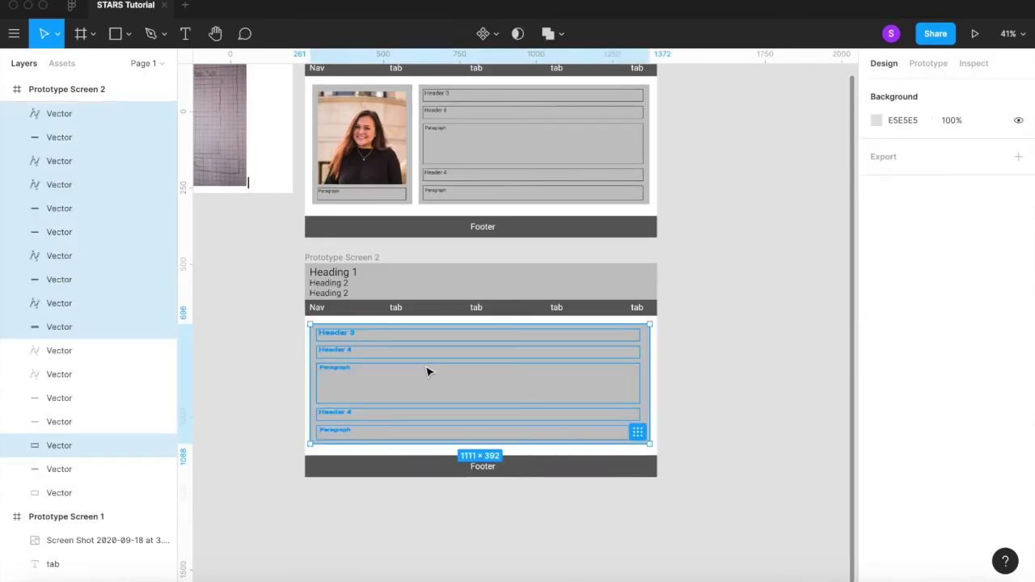
pyautogui.moveTo(309, 367); pyautogui.dragTo(422, 365)
pyautogui.click(397, 371)
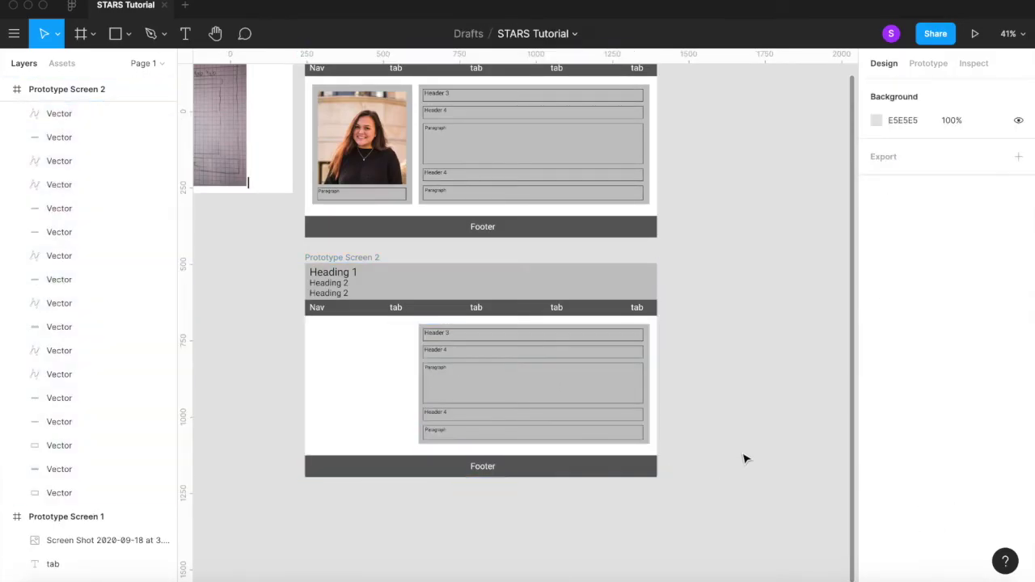
# Step: Try to edit the Header 3 text in Prototype Screen 2
pyautogui.scroll(10, 438, 337)
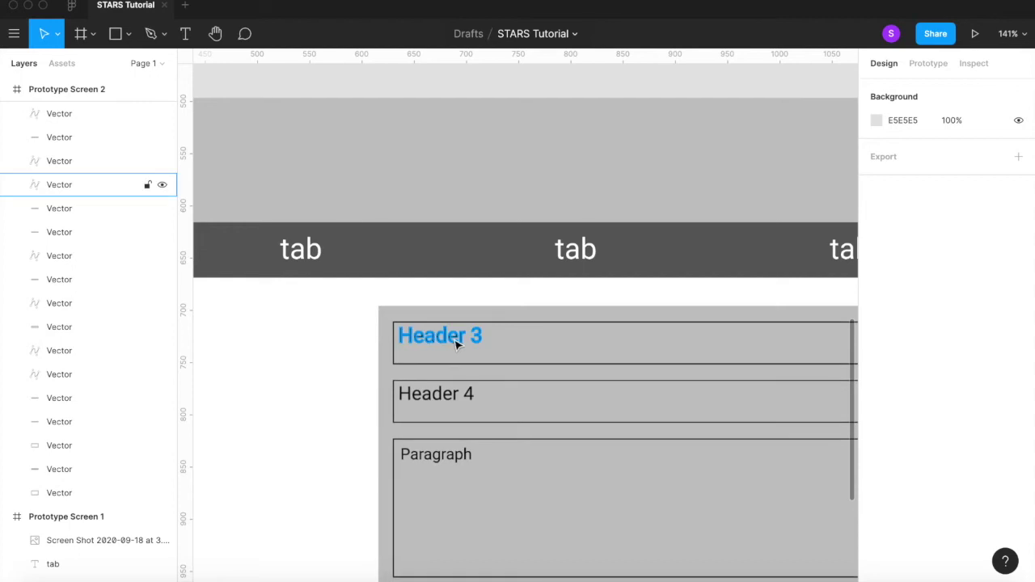
pyautogui.doubleClick(455, 338)
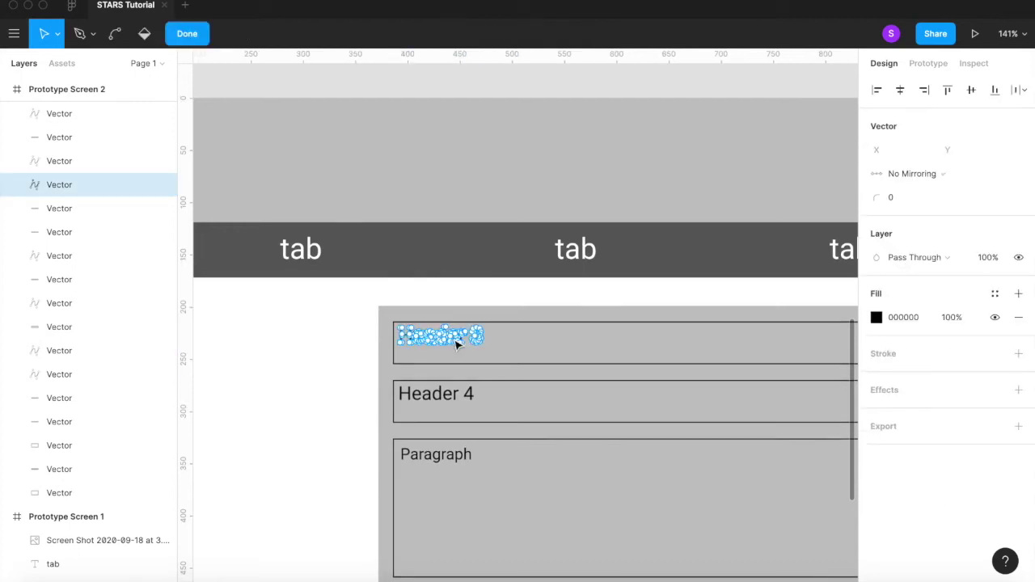
pyautogui.scroll(-10, 299, 348)
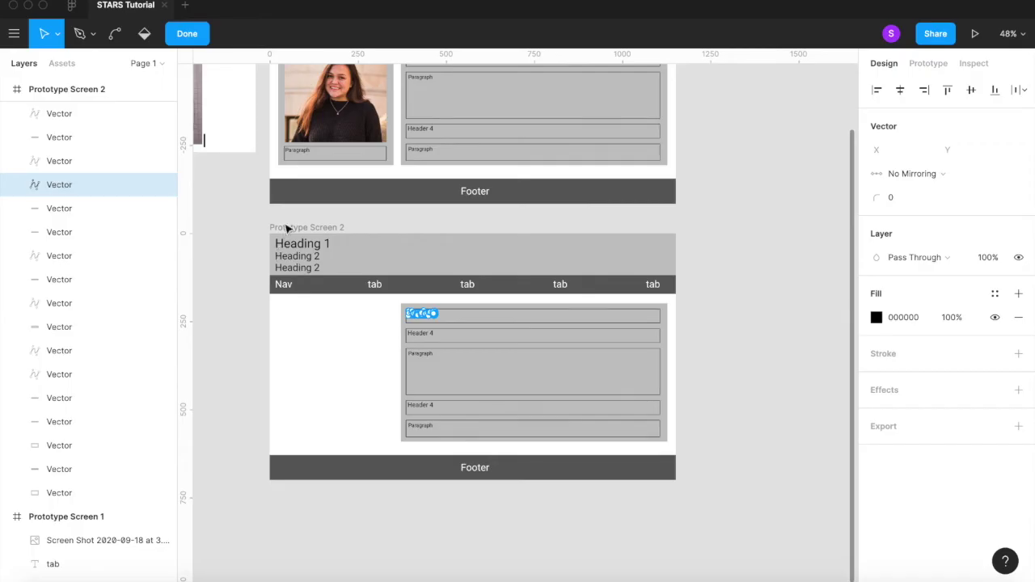
pyautogui.click(189, 39)
# Step: Delete the whole Prototype Screen 2 frame from the canvas
pyautogui.click(323, 235)
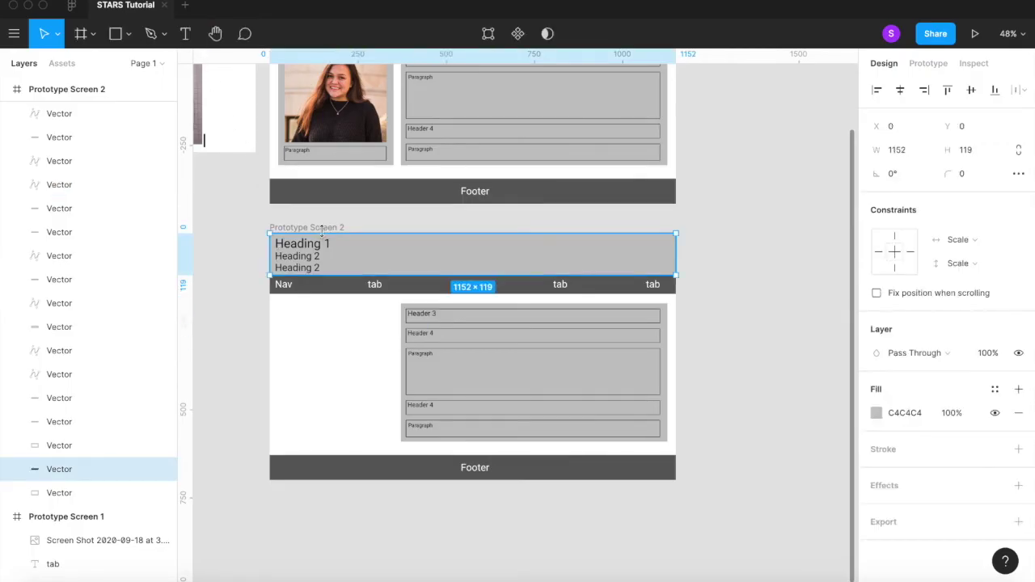
pyautogui.click(322, 229)
pyautogui.press('Delete')
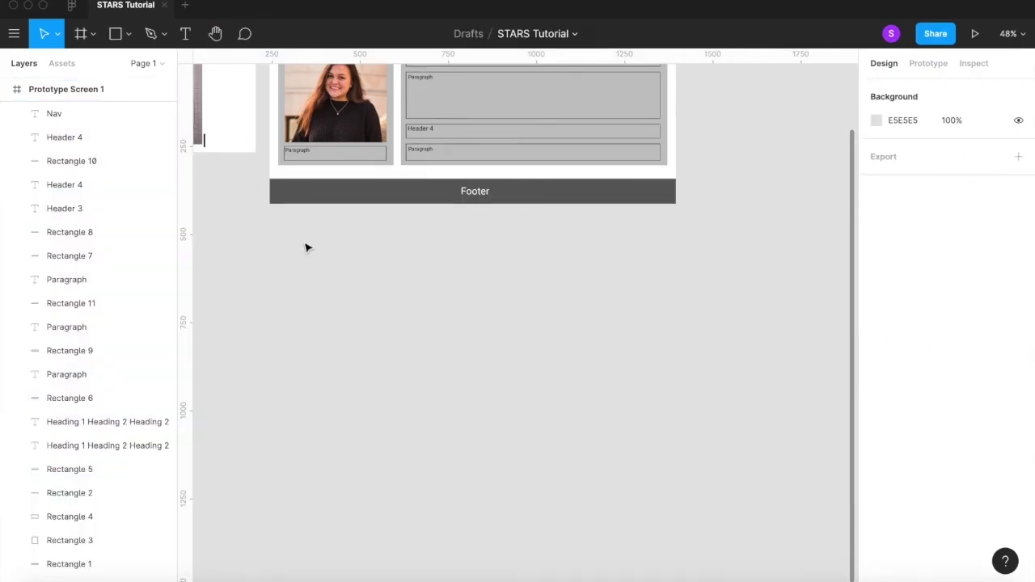
# Step: Try to duplicate the Prototype Screen 1 frame by copying it as CSS and pasting it onto the canvas
pyautogui.scroll(-3, 344, 307)
pyautogui.scroll(2, 343, 307)
pyautogui.click(327, 180)
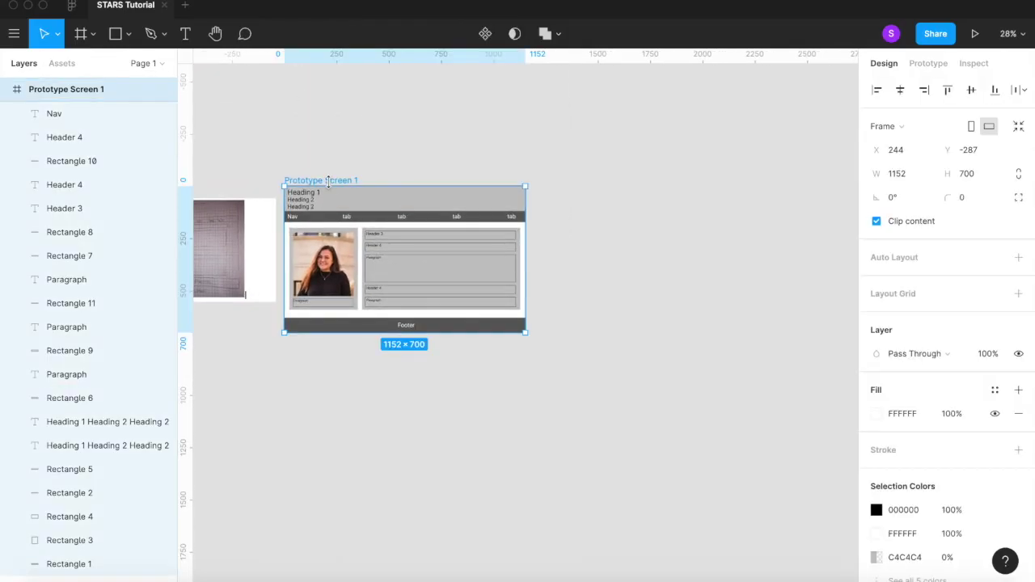
pyautogui.rightClick(66, 90)
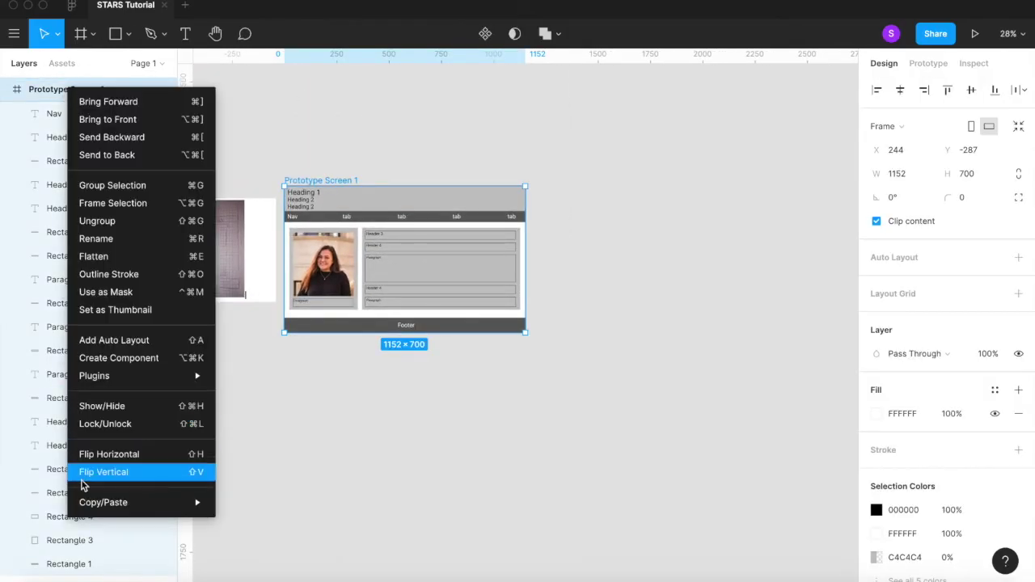
pyautogui.moveTo(85, 505)
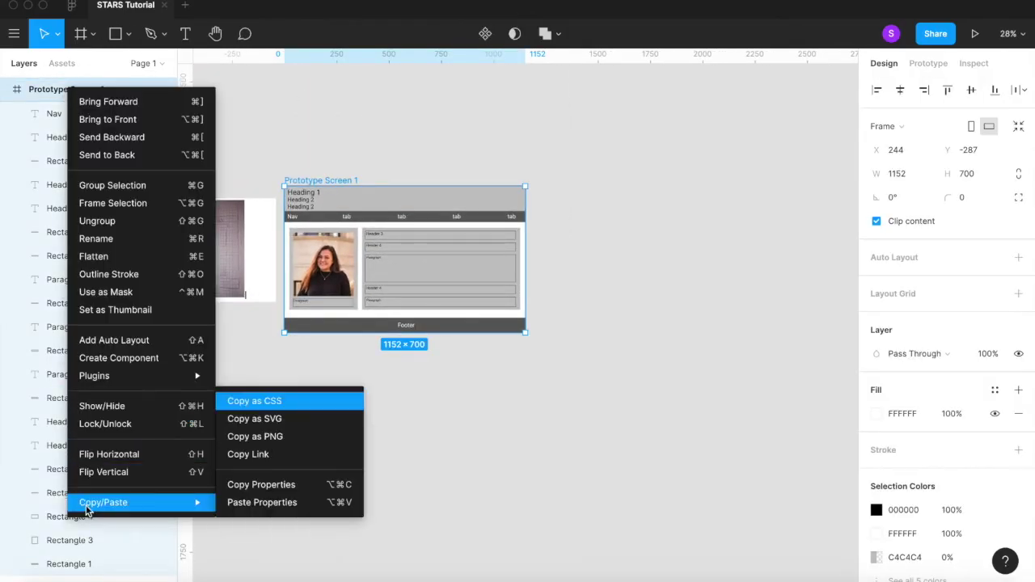
pyautogui.click(275, 401)
pyautogui.hscroll(-2, 282, 409)
pyautogui.scroll(-1, 283, 408)
pyautogui.click(282, 408)
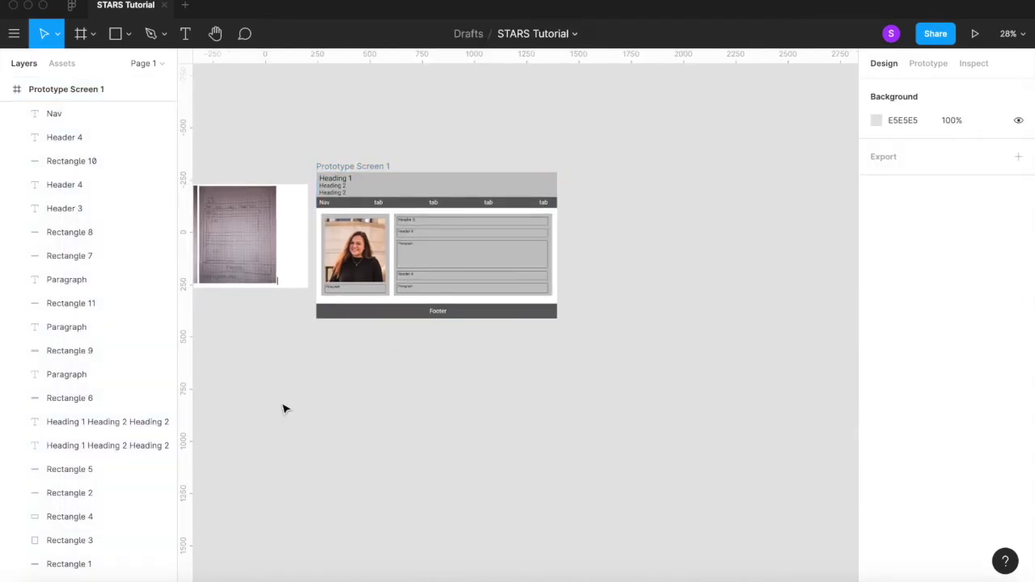
pyautogui.press('super+v')
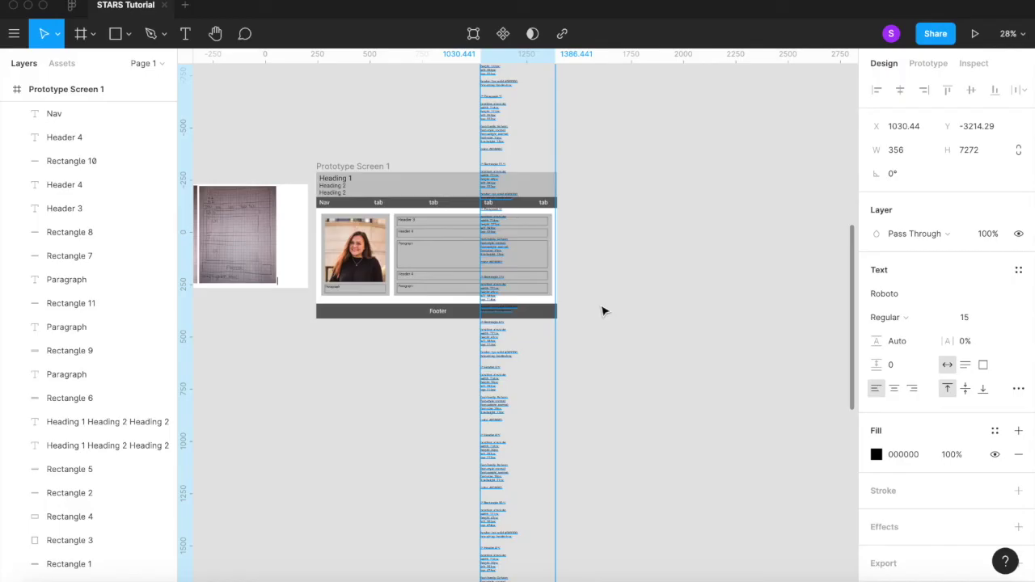
pyautogui.press('super+z')
# Step: Copy the properties of the Prototype Screen 1 frame
pyautogui.click(126, 88)
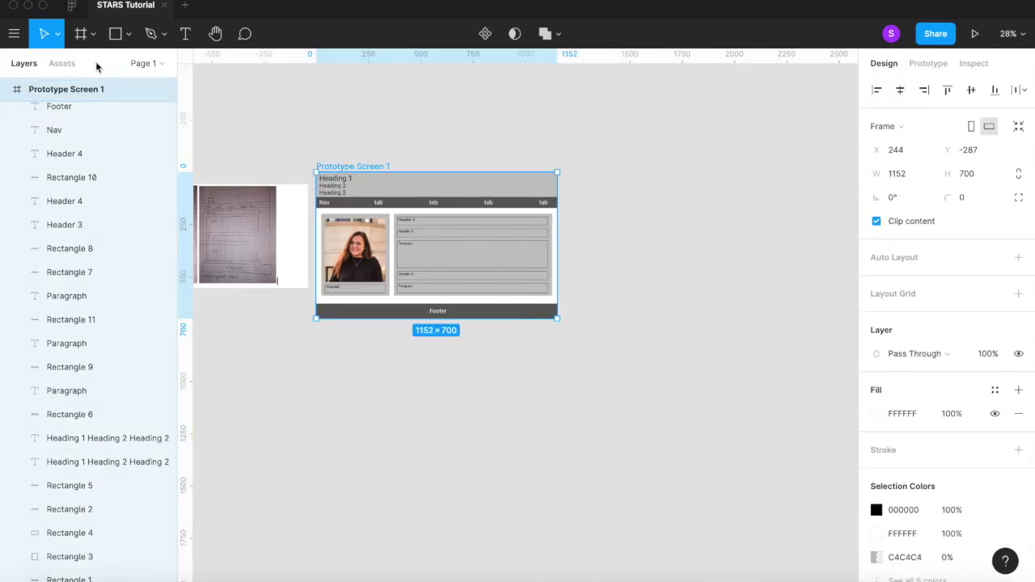
pyautogui.rightClick(89, 89)
pyautogui.moveTo(118, 499)
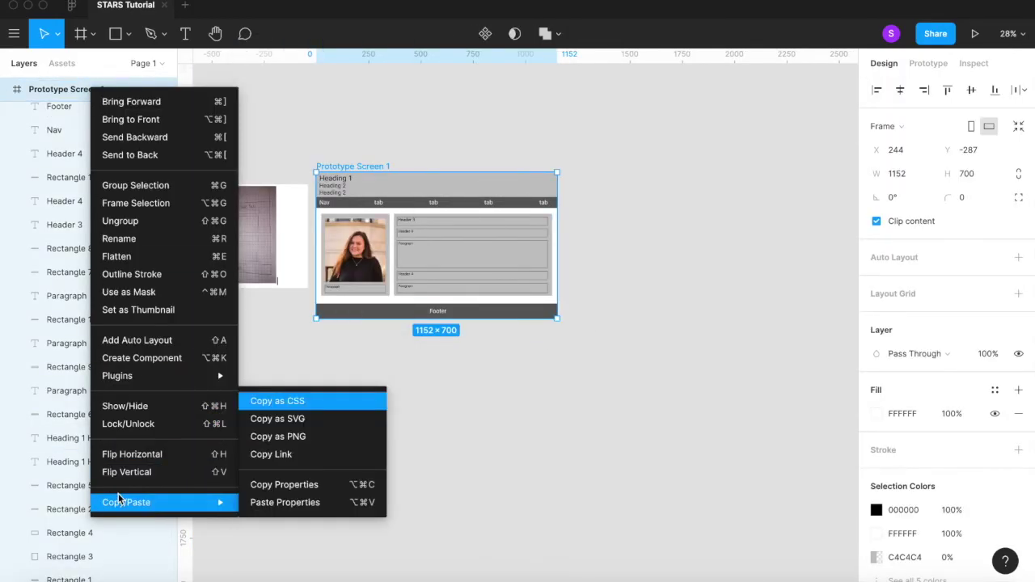
pyautogui.click(306, 485)
pyautogui.click(380, 410)
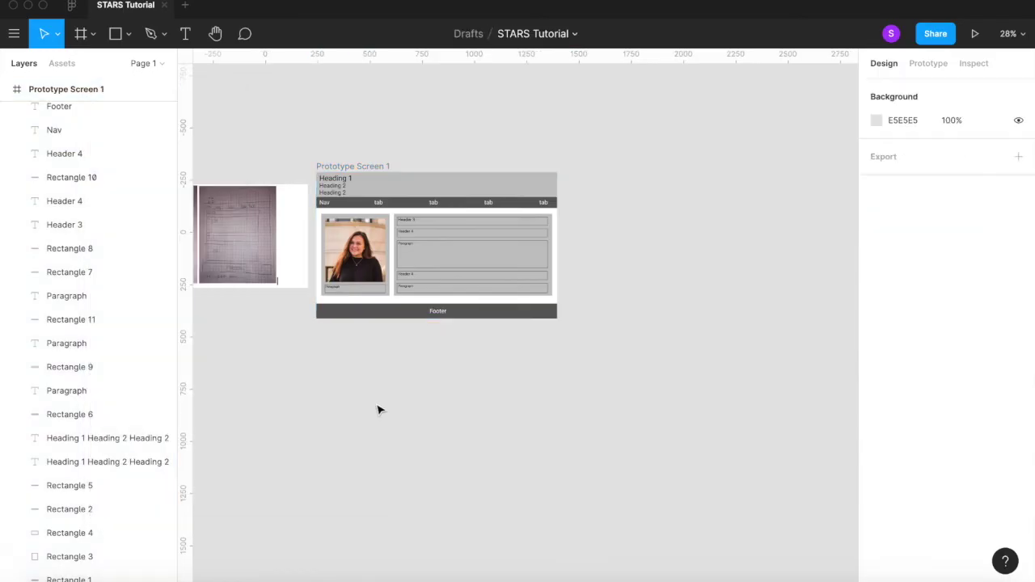
# Step: Try to paste the copied Prototype Screen 1 content onto the empty canvas and undo the attempt
pyautogui.rightClick(359, 385)
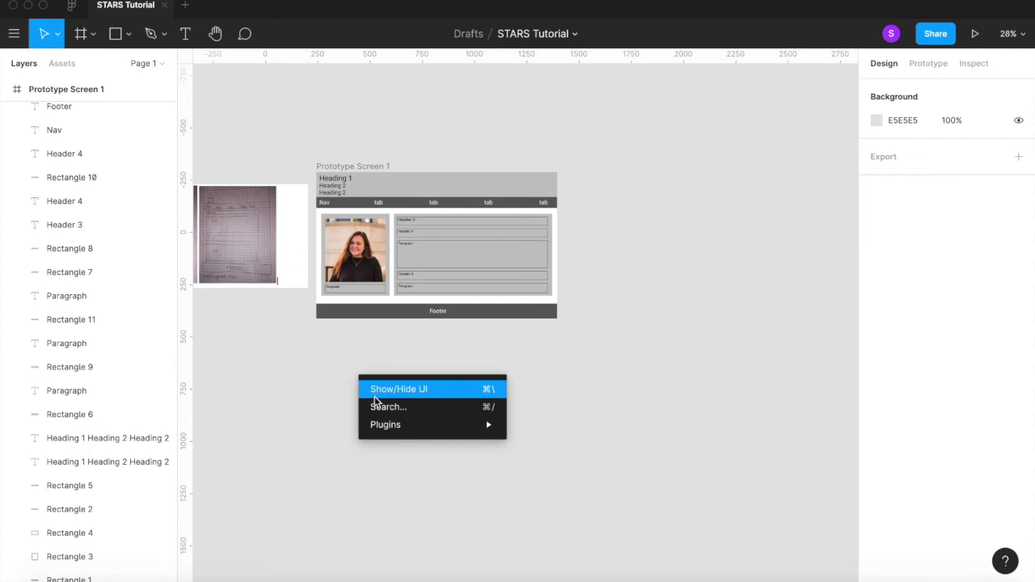
pyautogui.click(264, 392)
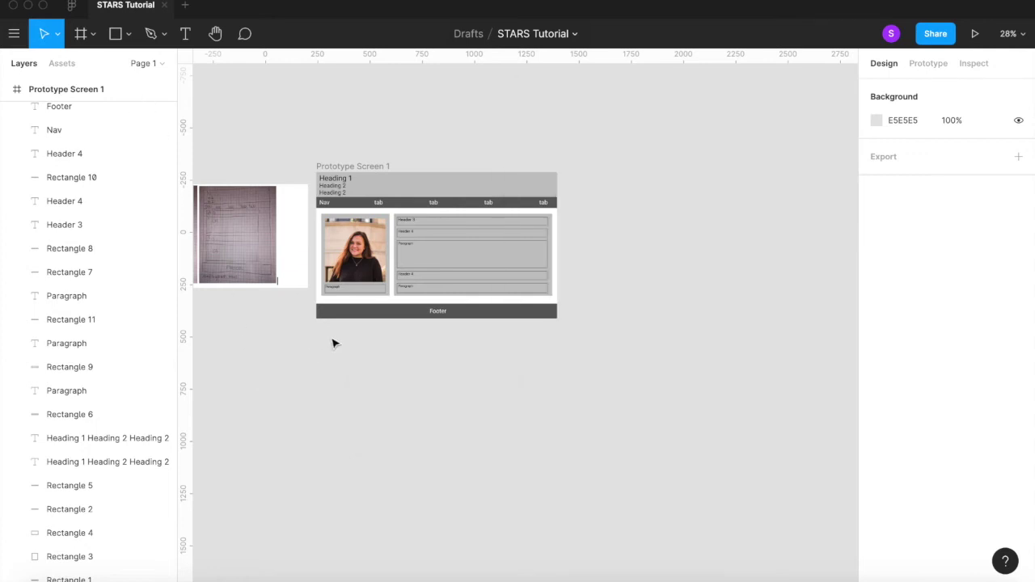
pyautogui.rightClick(307, 346)
pyautogui.click(300, 353)
pyautogui.rightClick(293, 365)
pyautogui.click(291, 377)
pyautogui.click(89, 0)
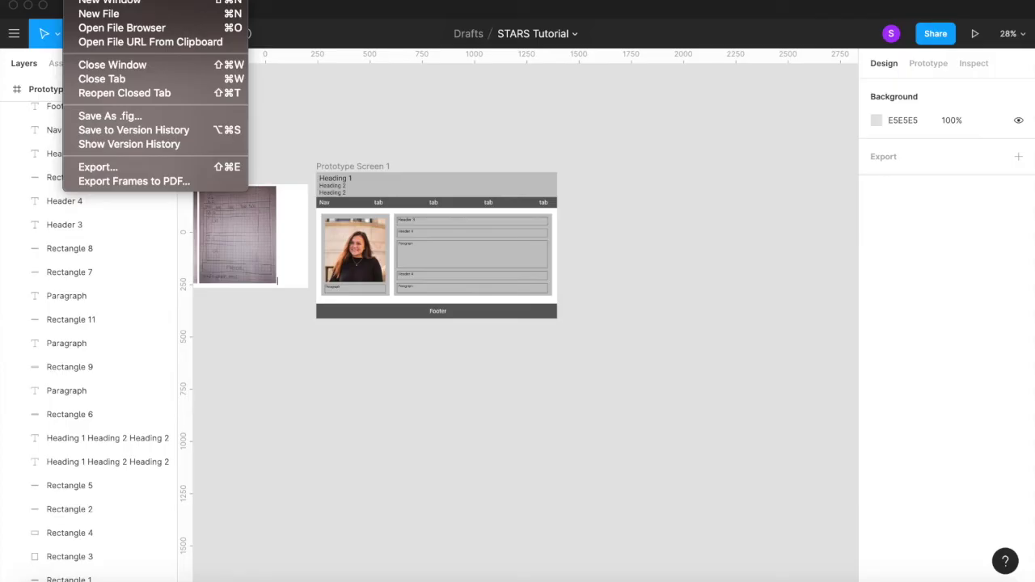
pyautogui.moveTo(122, 0)
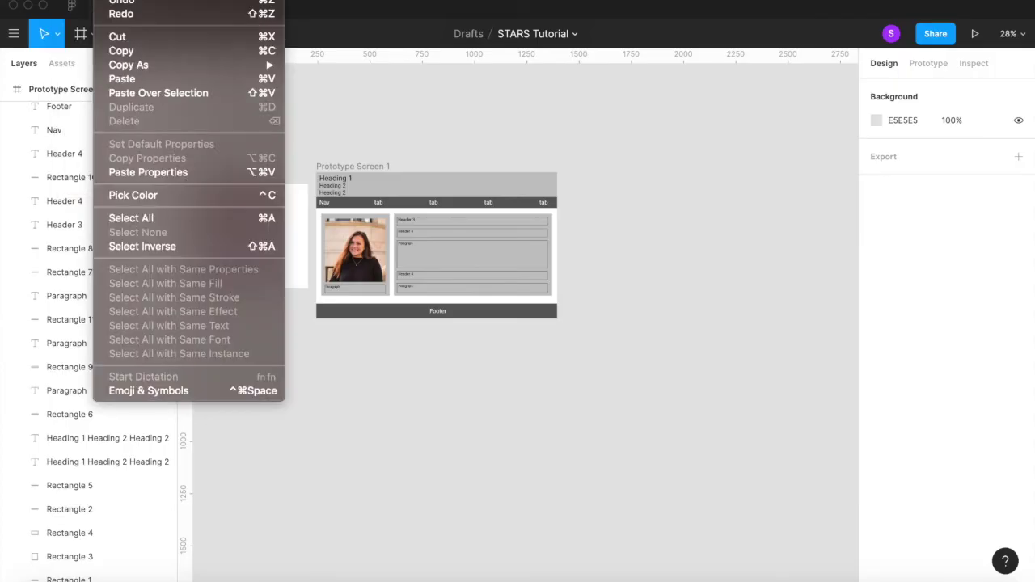
pyautogui.click(118, 78)
pyautogui.moveTo(413, 189); pyautogui.dragTo(413, 371)
pyautogui.hotkey('ctrl', 'z')
# Step: Copy the whole Prototype Screen 1 frame and paste it onto the canvas as a second screen
pyautogui.click(369, 166)
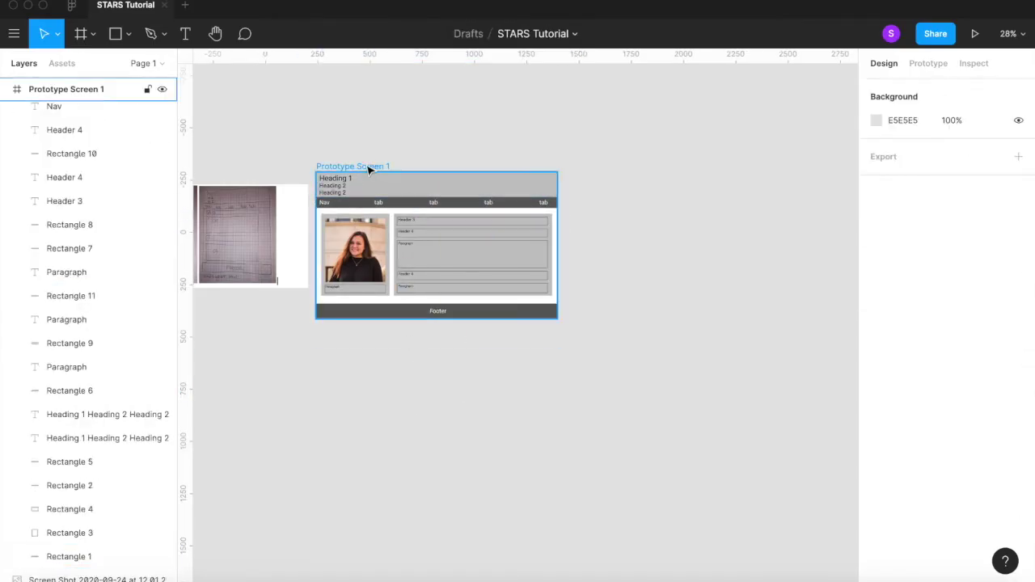
pyautogui.click(105, 2)
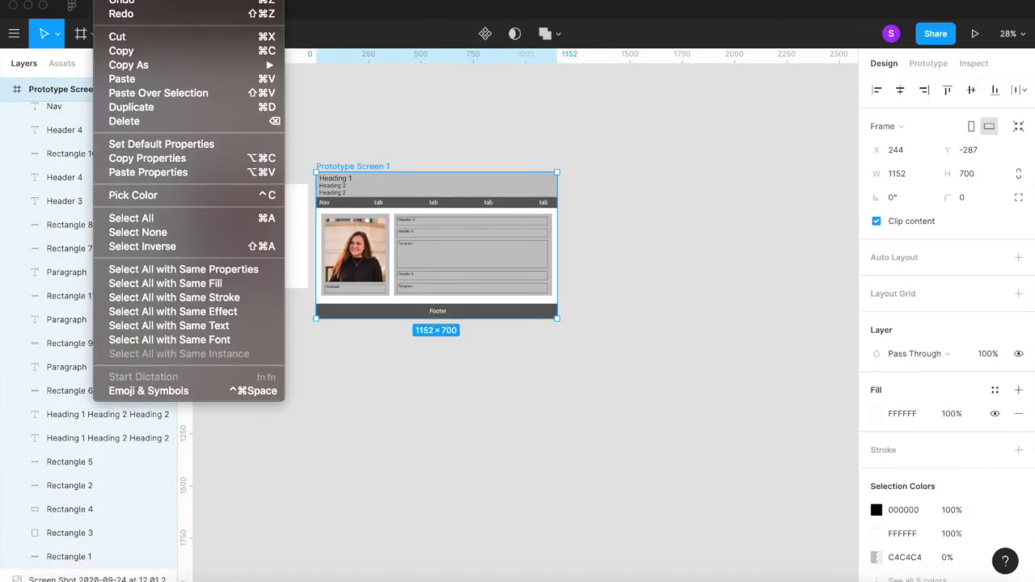
pyautogui.click(115, 48)
pyautogui.click(392, 423)
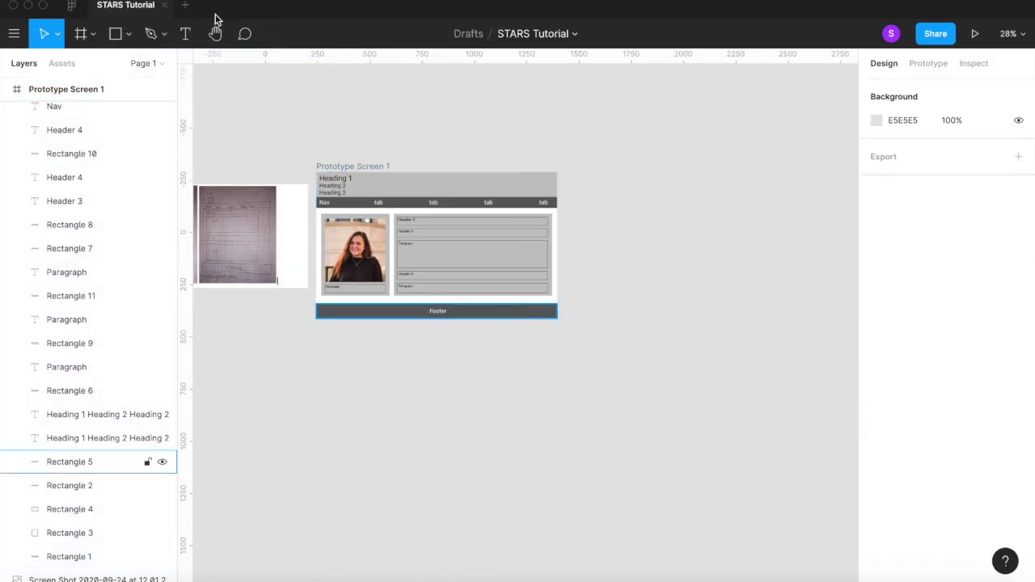
pyautogui.click(105, 2)
pyautogui.click(113, 74)
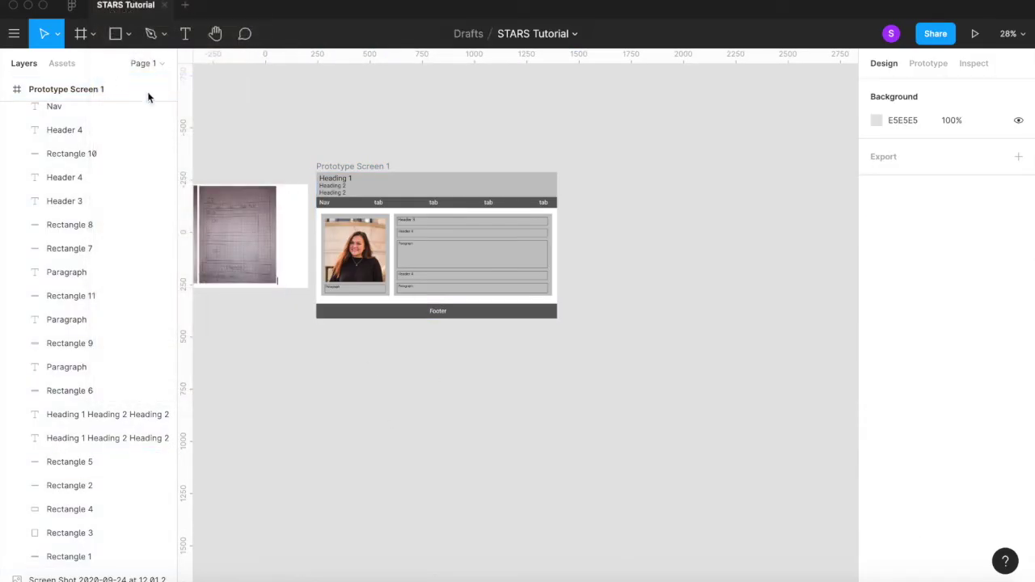
# Step: Delete the photo, its paragraph caption and the grey panel behind them from Prototype Screen 2
pyautogui.hscroll(2, 681, 203)
pyautogui.keyDown('ctrl'); pyautogui.scroll(5, 563, 215); pyautogui.keyUp('ctrl')
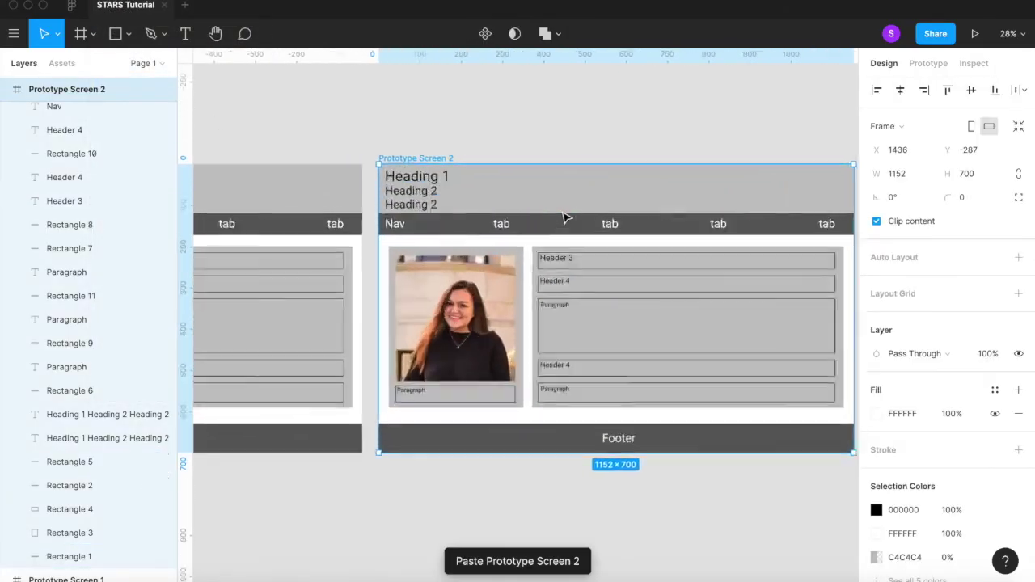
pyautogui.hscroll(3, 564, 216)
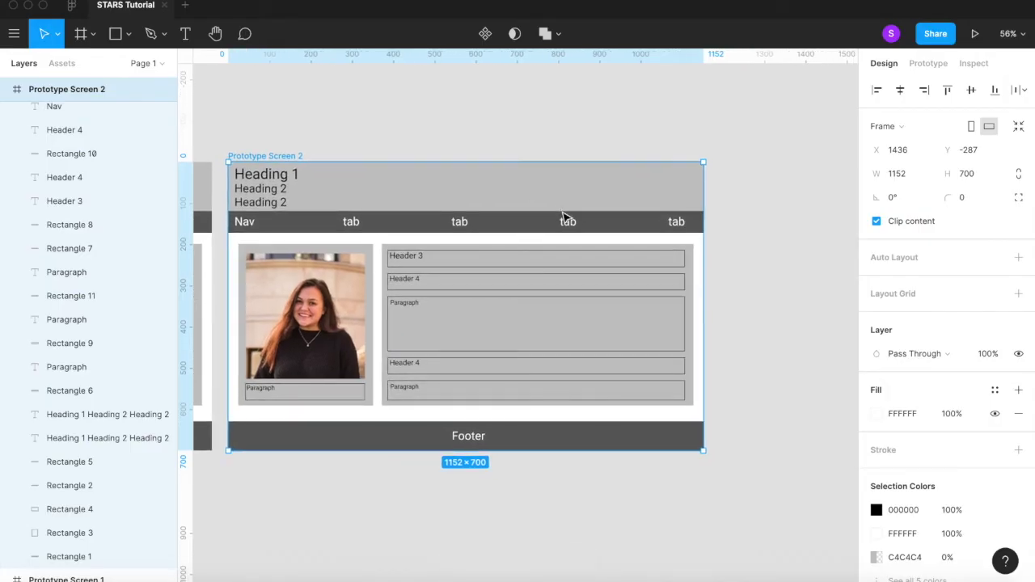
pyautogui.hscroll(-2, 564, 216)
pyautogui.scroll(1, 564, 216)
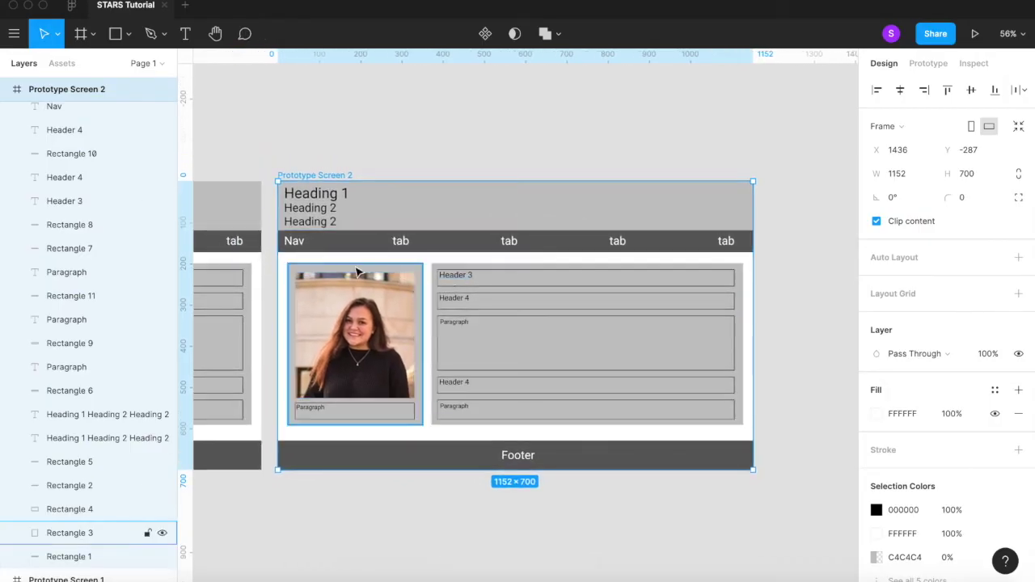
pyautogui.click(286, 270)
pyautogui.moveTo(371, 382); pyautogui.dragTo(431, 437)
pyautogui.press('Delete')
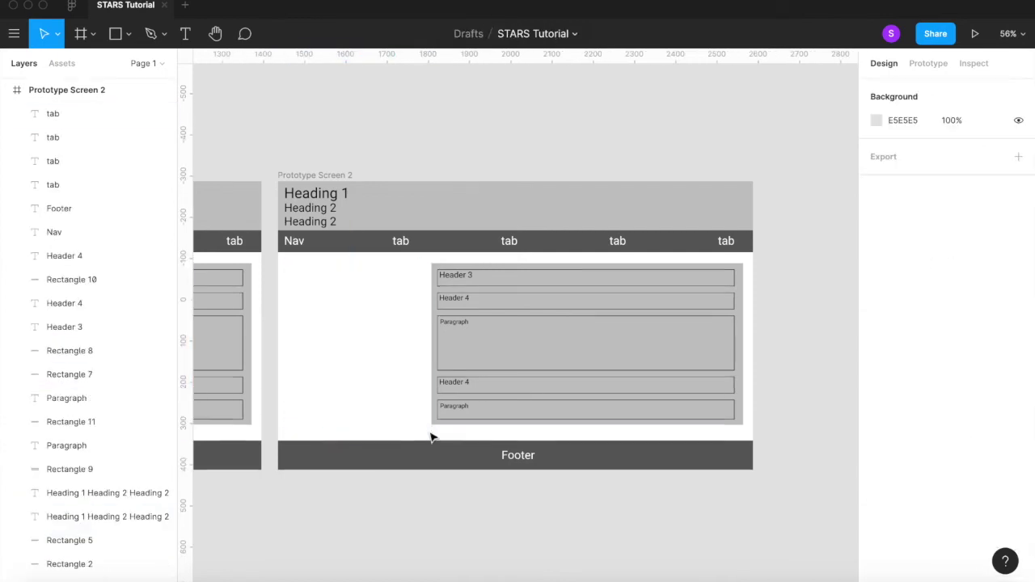
# Step: Stretch the remaining grey content panel and its text boxes across the freed space, making the panel about 1113 px wide
pyautogui.moveTo(418, 274); pyautogui.dragTo(482, 434)
pyautogui.moveTo(428, 362); pyautogui.dragTo(288, 353)
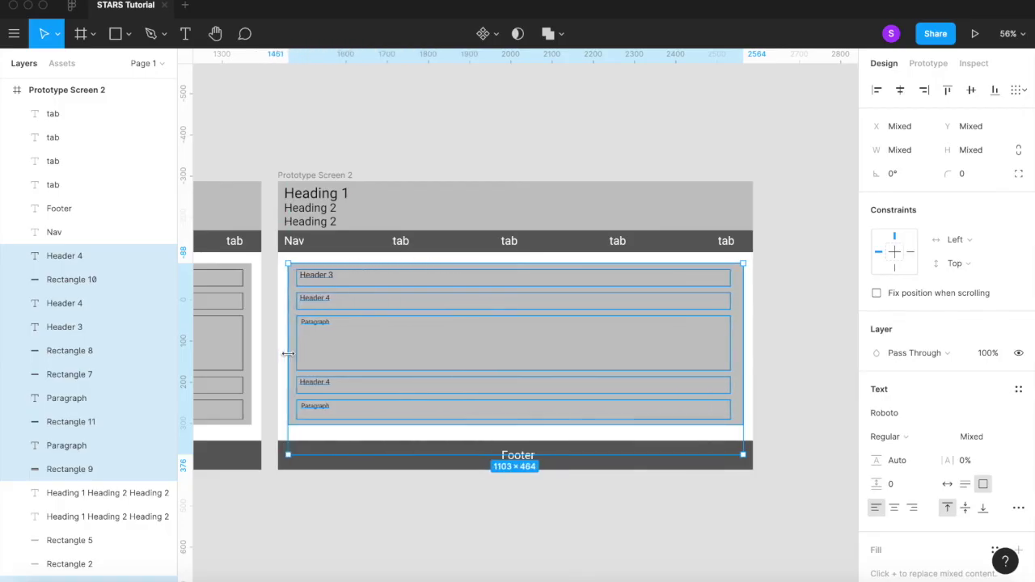
pyautogui.click(358, 512)
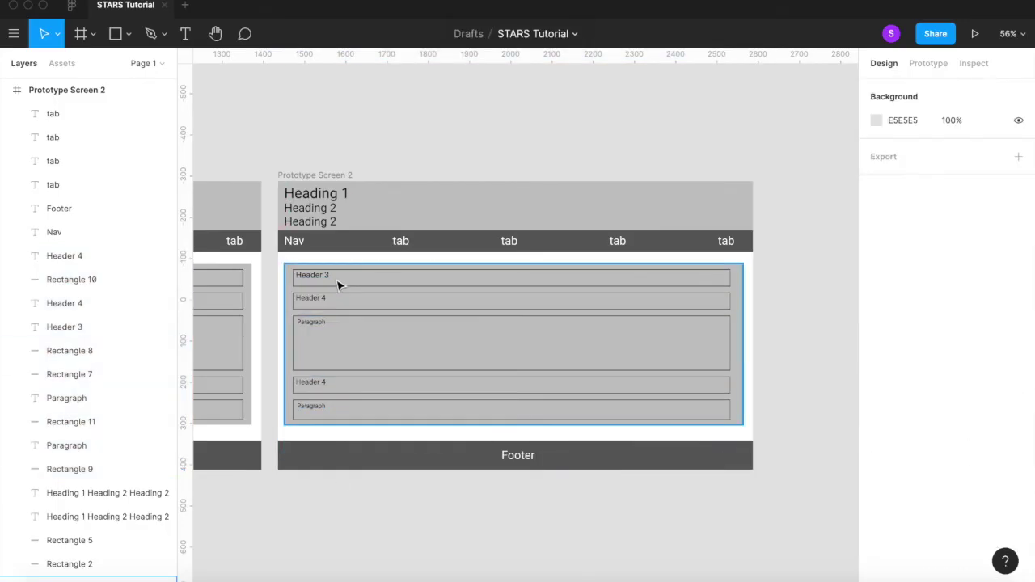
# Step: Compare the Header 3 area of Prototype Screen 2 with the hand-drawn employment page sketch
pyautogui.scroll(3, 307, 278)
pyautogui.doubleClick(307, 275)
pyautogui.scroll(2, 309, 274)
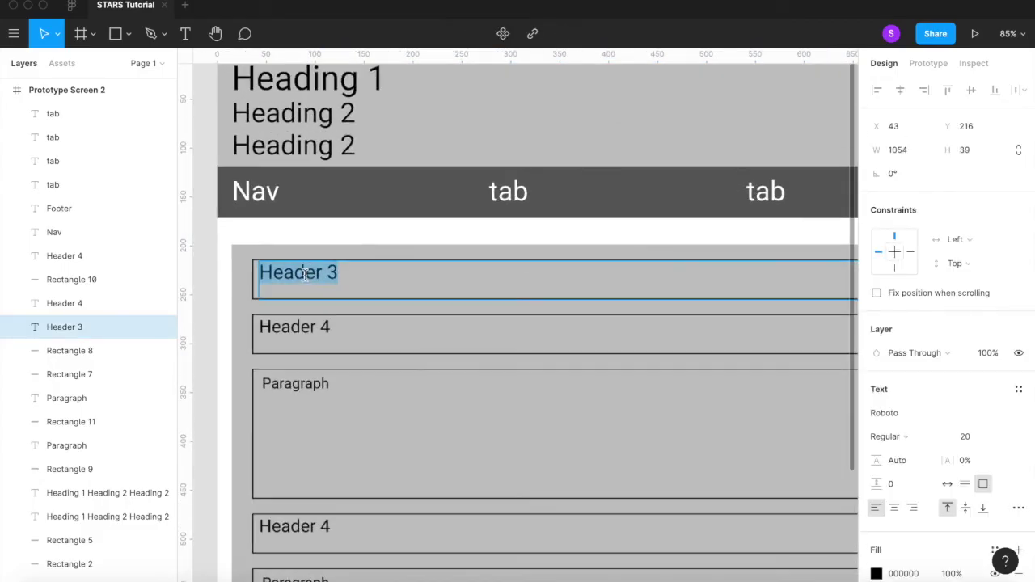
pyautogui.scroll(-3, 308, 272)
pyautogui.hscroll(-10, 315, 271)
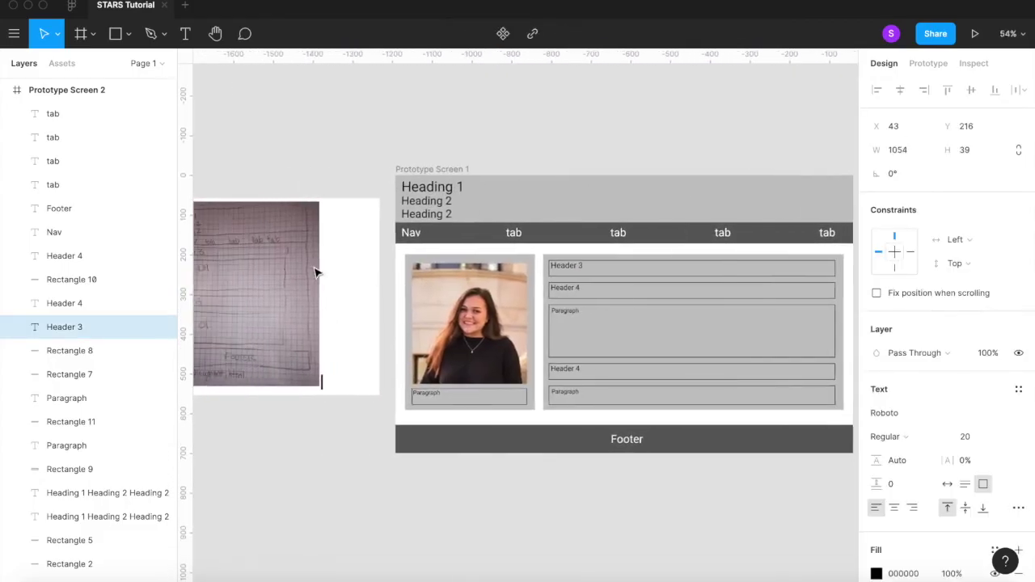
pyautogui.hscroll(-2, 315, 273)
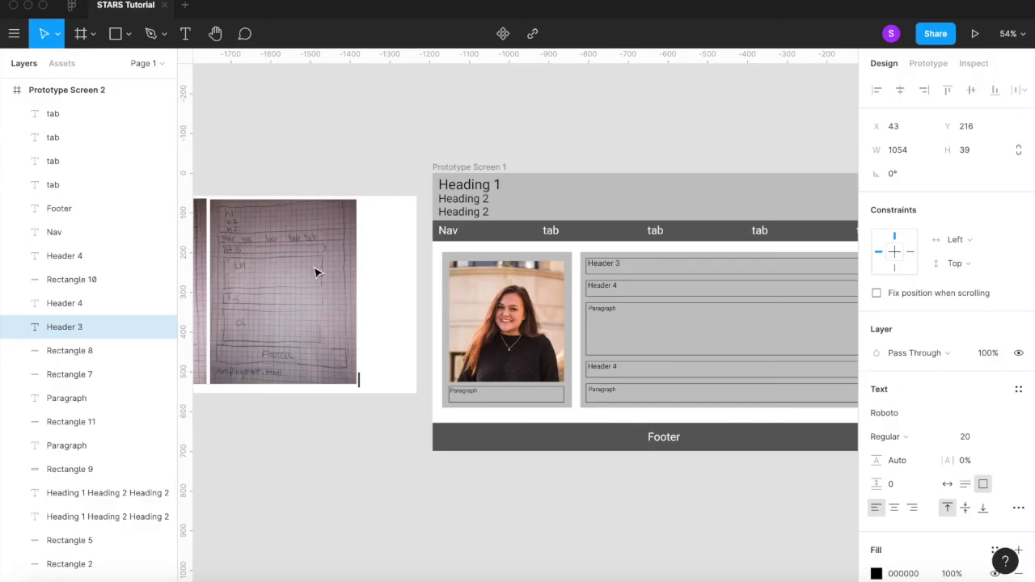
pyautogui.hscroll(15, 316, 271)
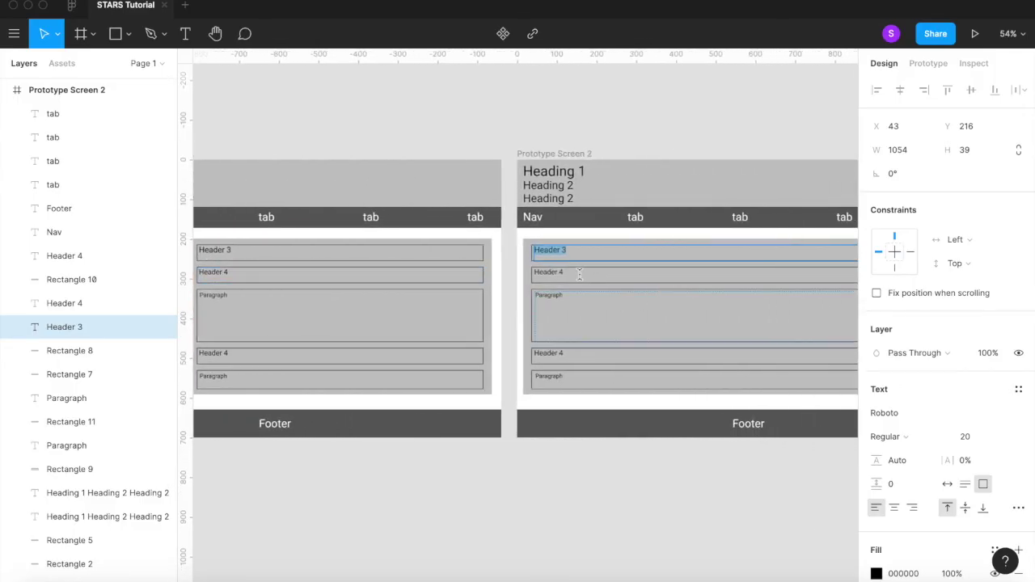
# Step: Delete the upper Header 4 text and its outline box from the content panel of Prototype Screen 2
pyautogui.click(560, 272)
pyautogui.click(557, 303)
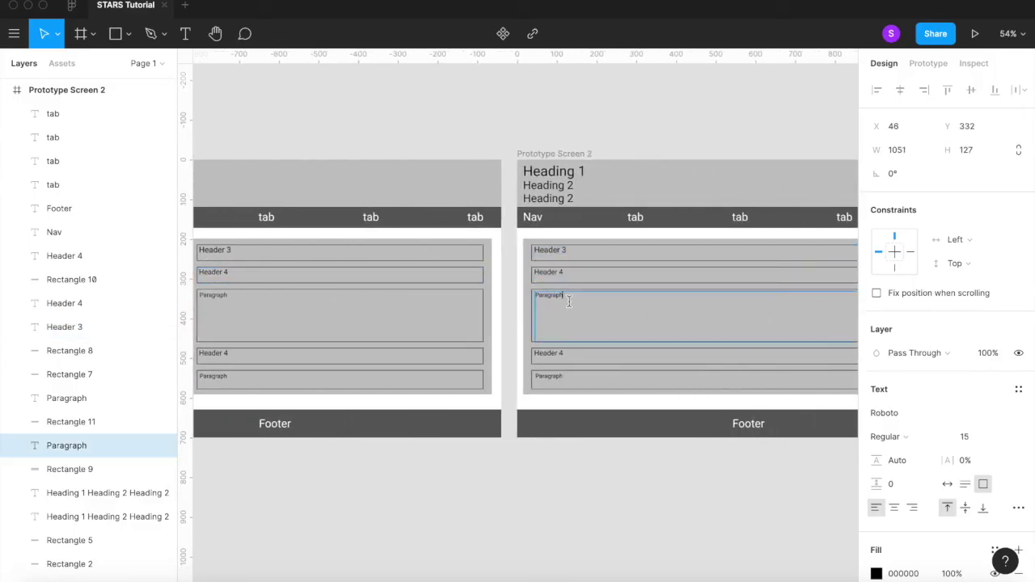
pyautogui.scroll(5, 488, 257)
pyautogui.press('Escape')
pyautogui.scroll(5, 421, 262)
pyautogui.click(425, 257)
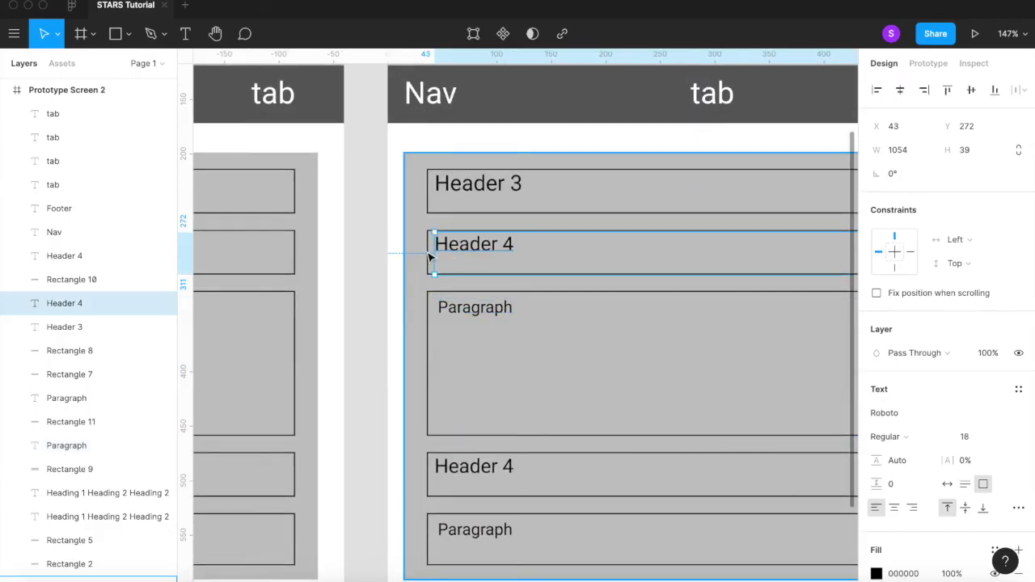
pyautogui.keyDown('shift'); pyautogui.click(428, 260); pyautogui.keyUp('shift')
pyautogui.press('Delete')
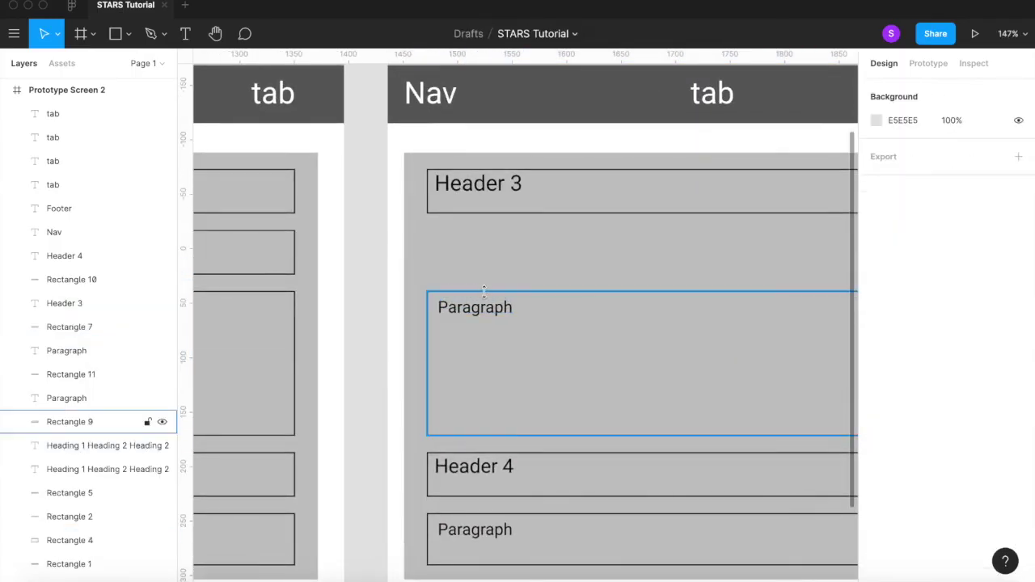
# Step: Move the large Paragraph text and its box up below Header 3, leaving a 15 px gap
pyautogui.click(479, 304)
pyautogui.keyDown('shift'); pyautogui.click(501, 312); pyautogui.keyUp('shift')
pyautogui.moveTo(556, 310); pyautogui.dragTo(557, 251)
pyautogui.hscroll(2, 558, 251)
pyautogui.hotkey('shift', '0')
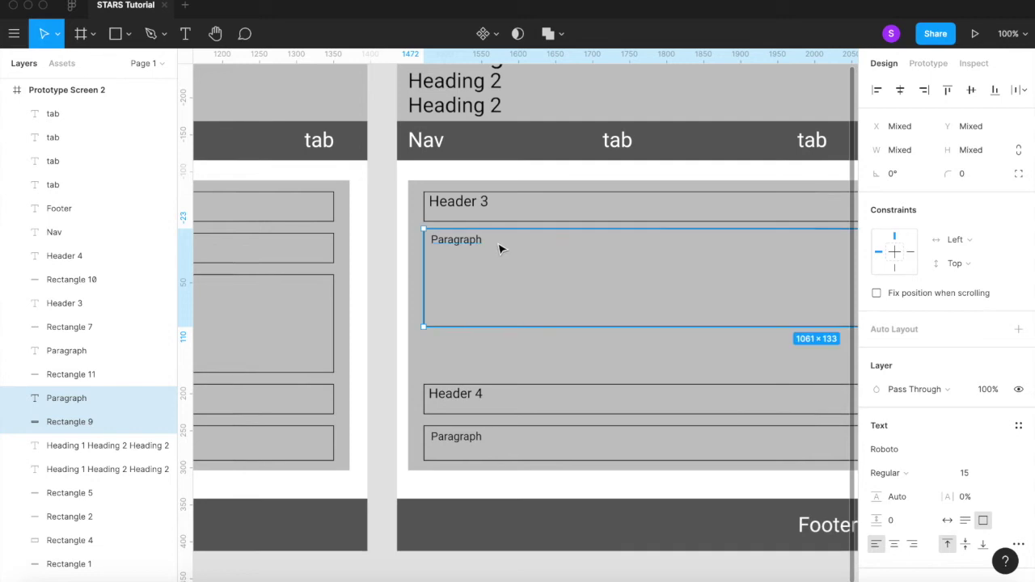
pyautogui.press('Down')
pyautogui.press('Down')
pyautogui.press('Down')
pyautogui.press('Down')
pyautogui.press('Down')
pyautogui.press('Down')
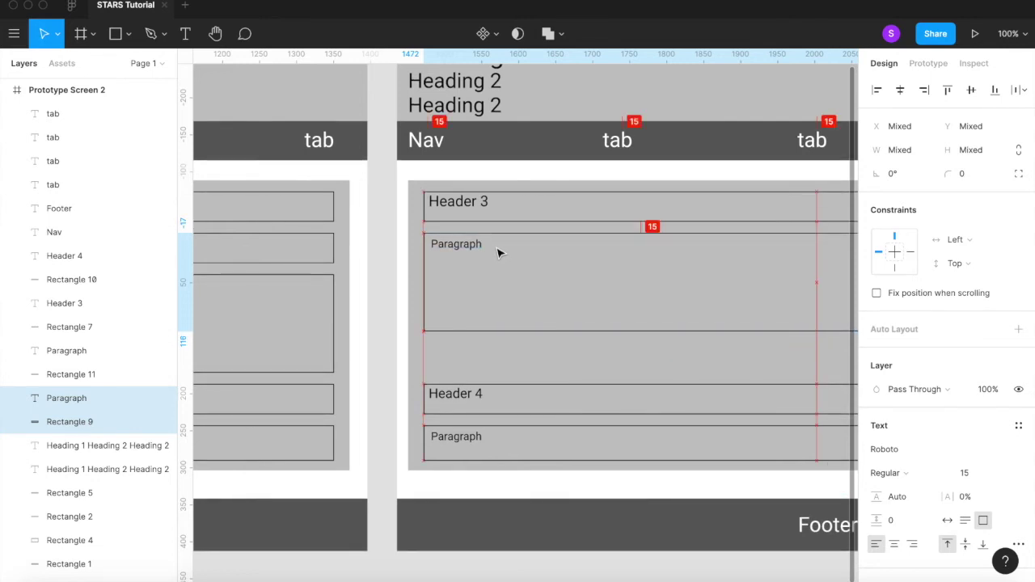
# Step: Replace the large box's Paragraph text with "OI", consulting the sketch, and set its font size to 30
pyautogui.click(460, 245)
pyautogui.click(459, 245)
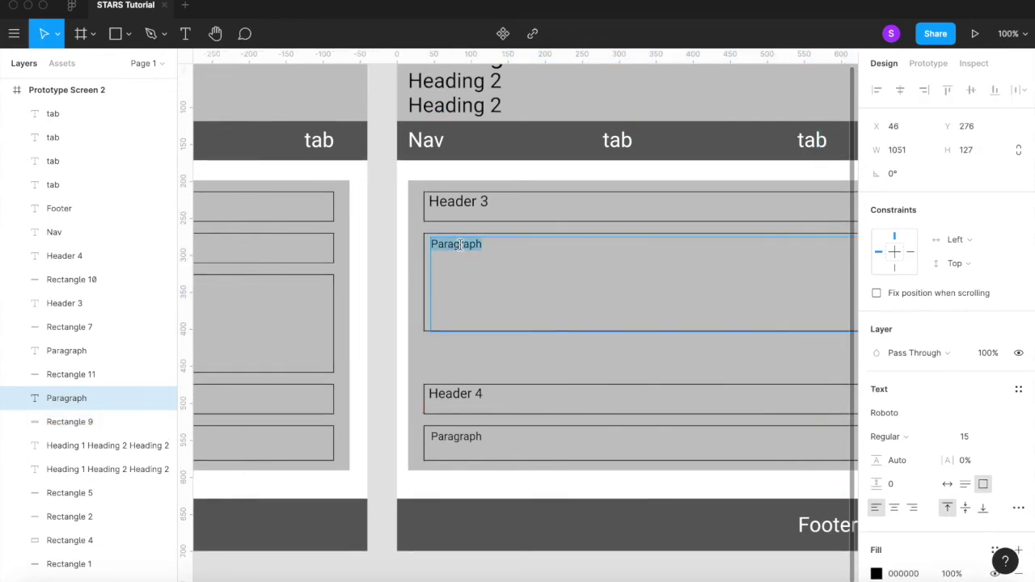
pyautogui.scroll(-5, 341, 333)
pyautogui.hscroll(-10, 346, 327)
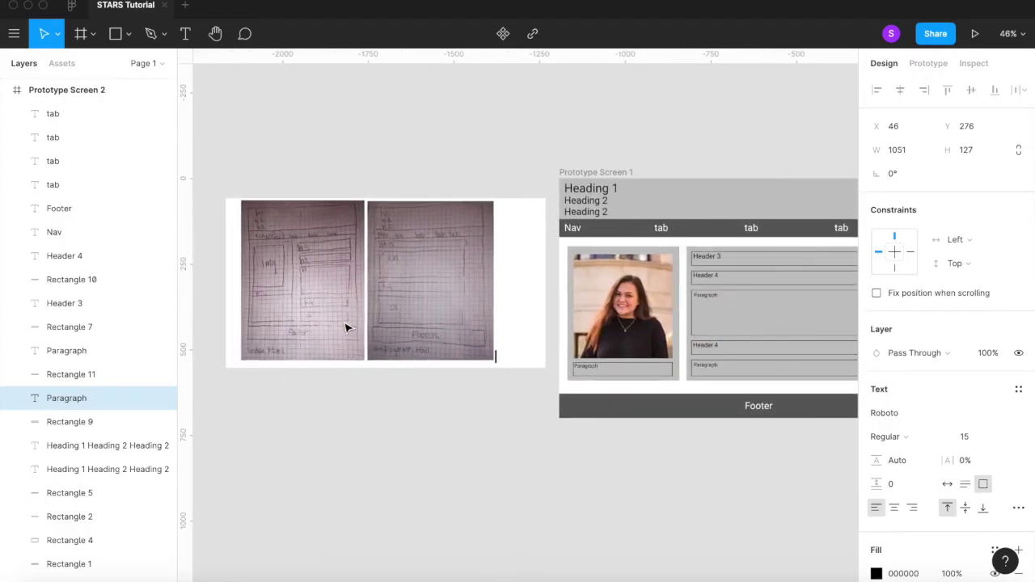
pyautogui.hscroll(10, 345, 328)
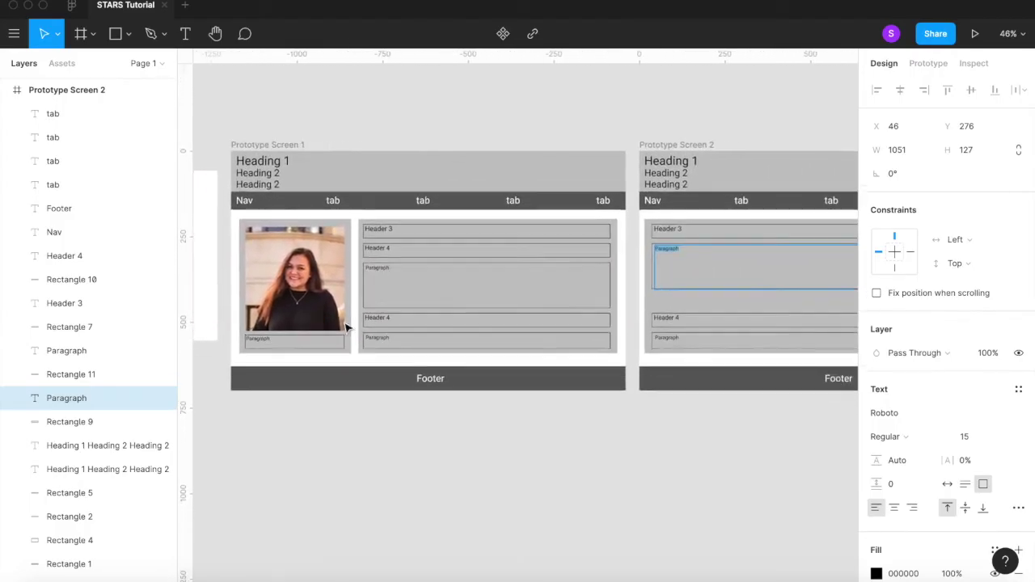
pyautogui.scroll(5, 672, 257)
pyautogui.write('OI')
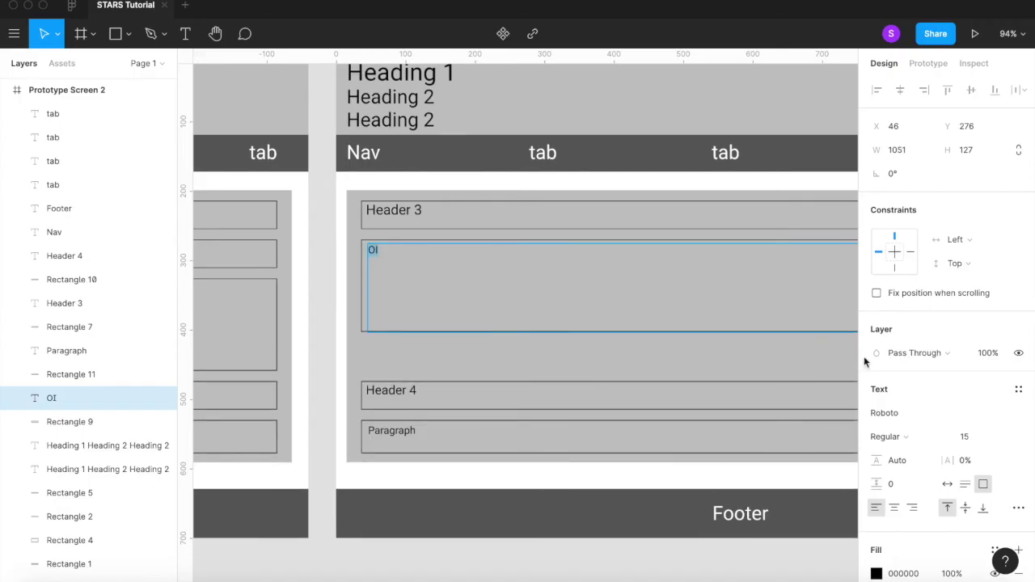
pyautogui.click(979, 438)
pyautogui.write('30')
pyautogui.press('Return')
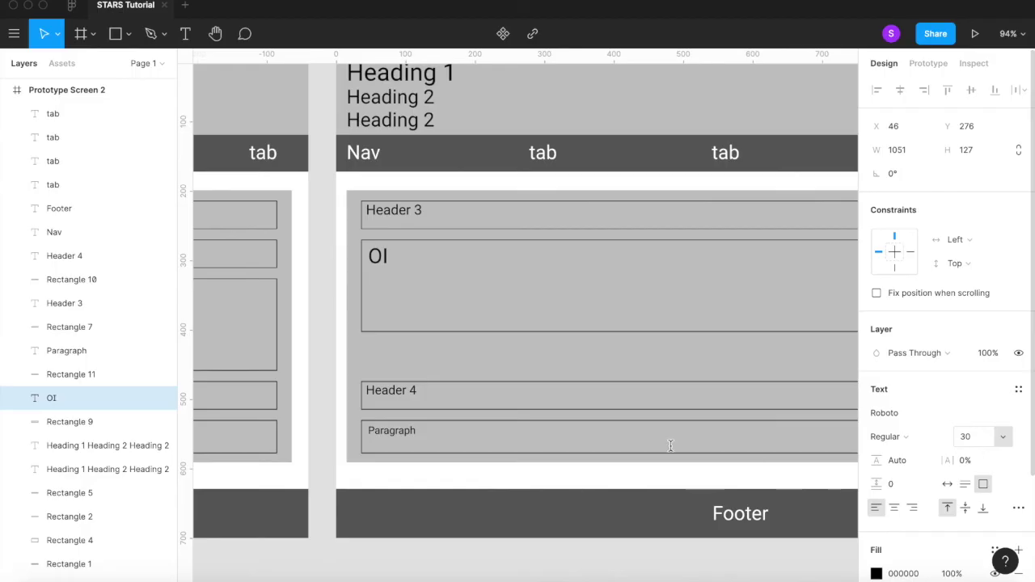
pyautogui.press('Escape')
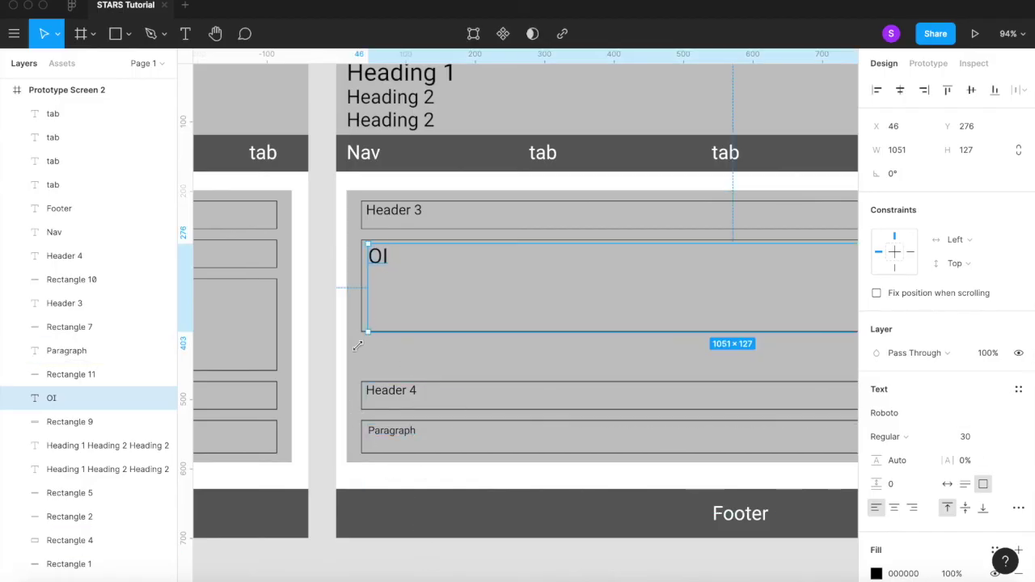
pyautogui.click(357, 362)
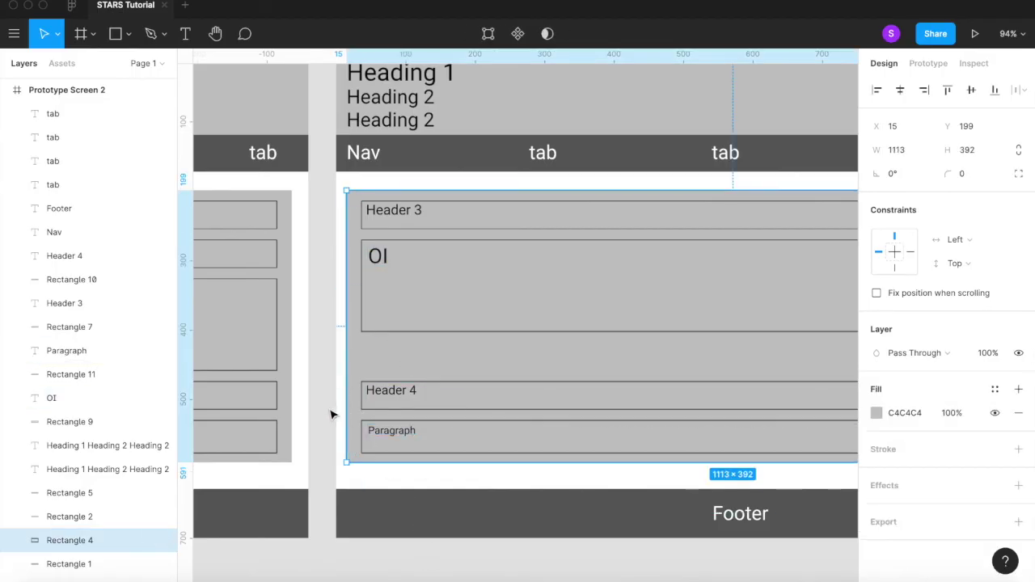
pyautogui.press('Escape')
pyautogui.moveTo(362, 376); pyautogui.dragTo(412, 446)
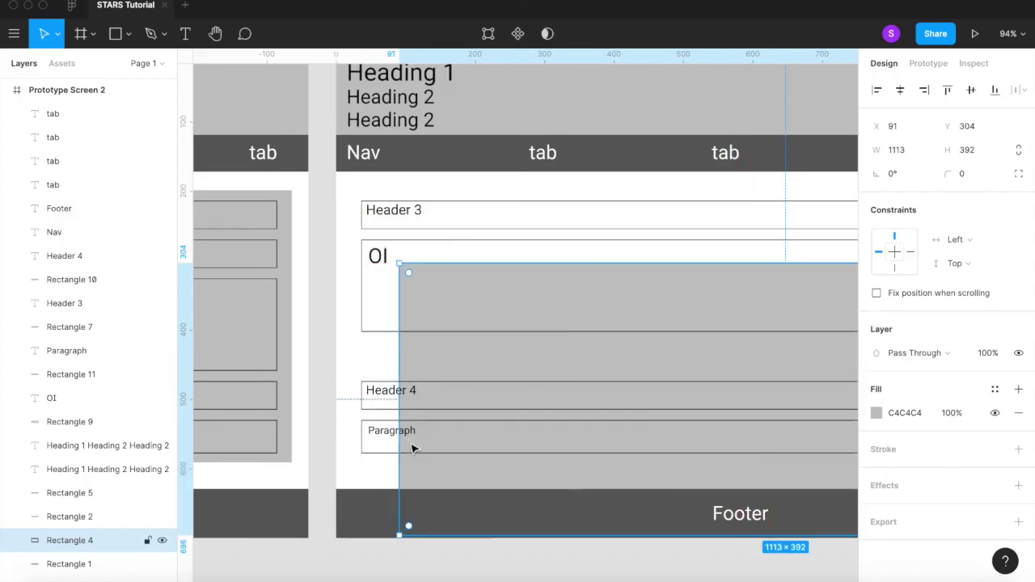
pyautogui.press('Escape')
# Step: Lock the grey background panel behind the text boxes of Prototype Screen 2 and deselect it
pyautogui.rightClick(394, 363)
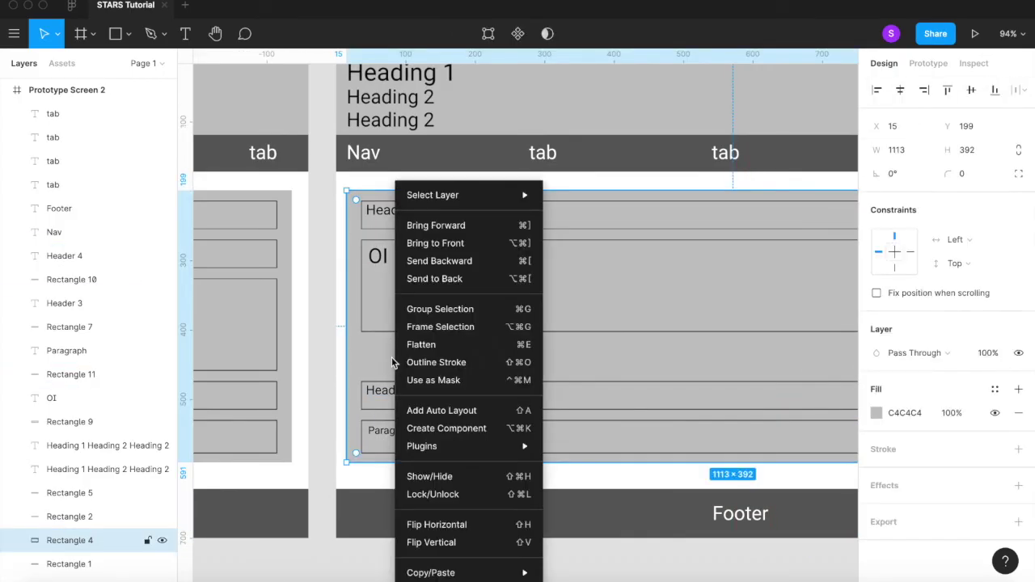
pyautogui.click(434, 493)
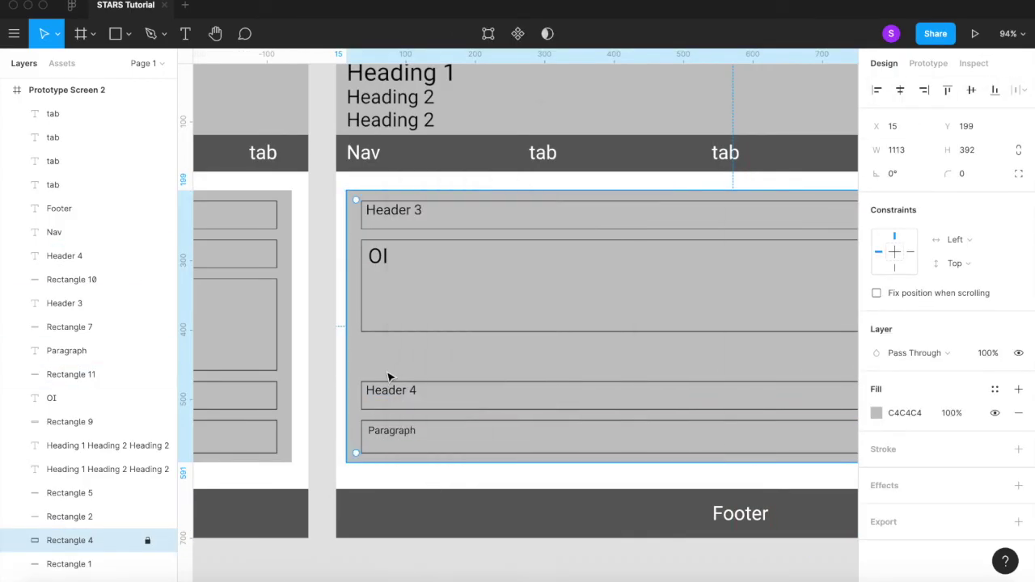
pyautogui.click(315, 368)
# Step: Delete the lower Header 4 and Paragraph boxes with their text, and place a copy of the Header 3 and OI boxes below the originals
pyautogui.moveTo(422, 424); pyautogui.dragTo(448, 459)
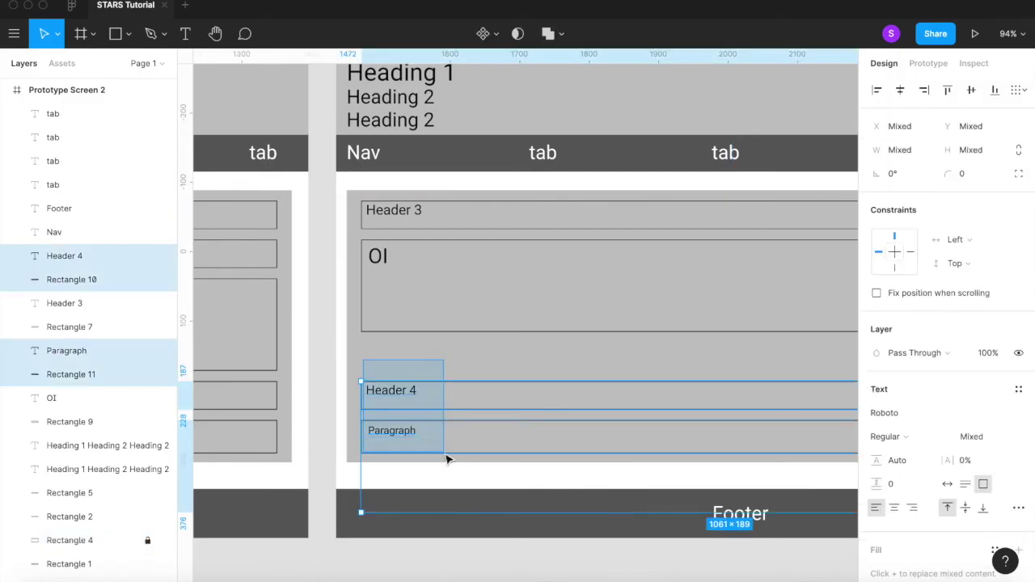
pyautogui.press('Delete')
pyautogui.moveTo(400, 351)
pyautogui.mouseDown()
pyautogui.moveTo(356, 201)
pyautogui.moveTo(402, 358)
pyautogui.mouseUp()
pyautogui.hotkey('ctrl', 'v')
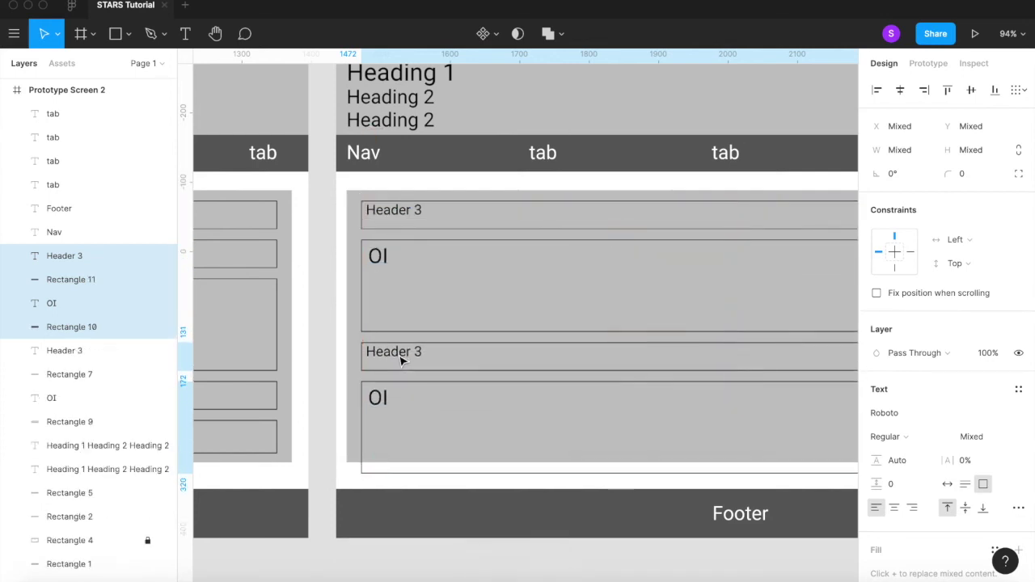
# Step: Shorten the lower OI box from its bottom edge to a height of 101 so it fits inside the grey panel
pyautogui.scroll(-2, 402, 360)
pyautogui.click(407, 507)
pyautogui.click(399, 418)
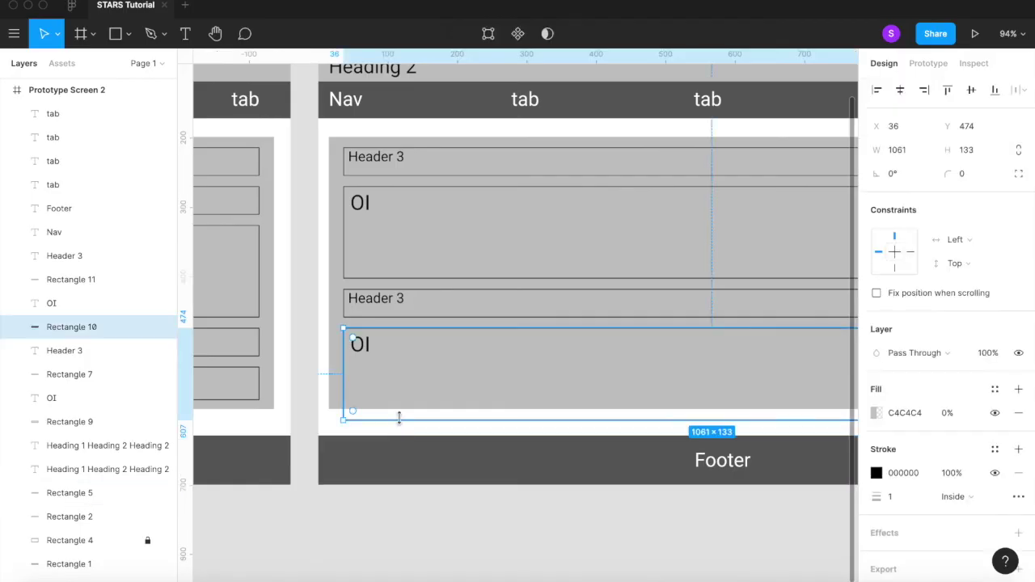
pyautogui.moveTo(406, 416); pyautogui.dragTo(407, 399)
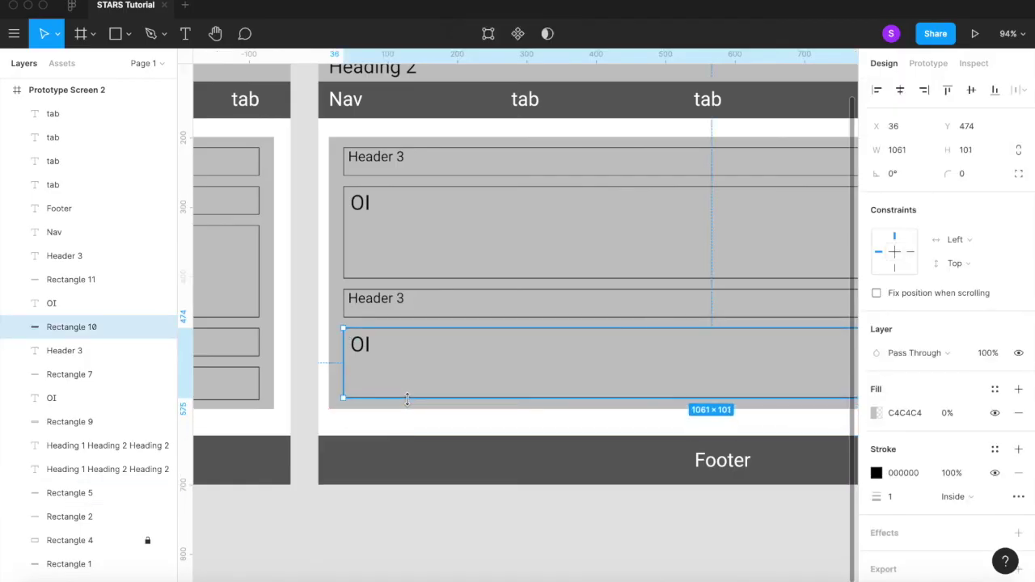
pyautogui.click(419, 527)
# Step: Move the Prototype Screen 2 frame directly below Prototype Screen 1, aligning their left edges at X 244, Y 476
pyautogui.scroll(-5, 418, 528)
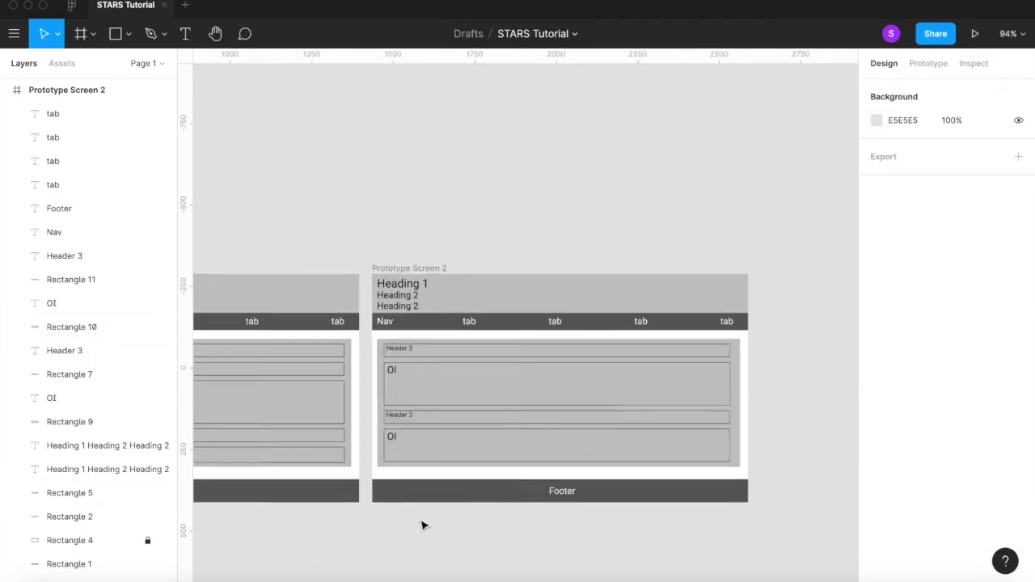
pyautogui.hscroll(-2, 422, 524)
pyautogui.click(485, 256)
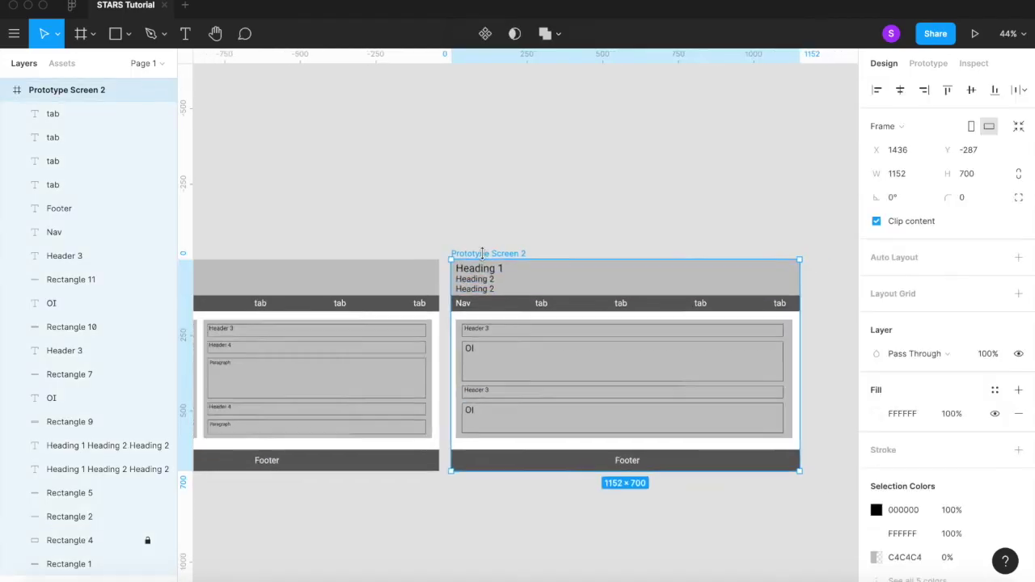
pyautogui.scroll(-3, 481, 243)
pyautogui.moveTo(509, 274); pyautogui.dragTo(316, 427)
pyautogui.click(512, 409)
pyautogui.hscroll(-2, 566, 409)
pyautogui.scroll(-1, 566, 409)
pyautogui.hscroll(-4, 566, 409)
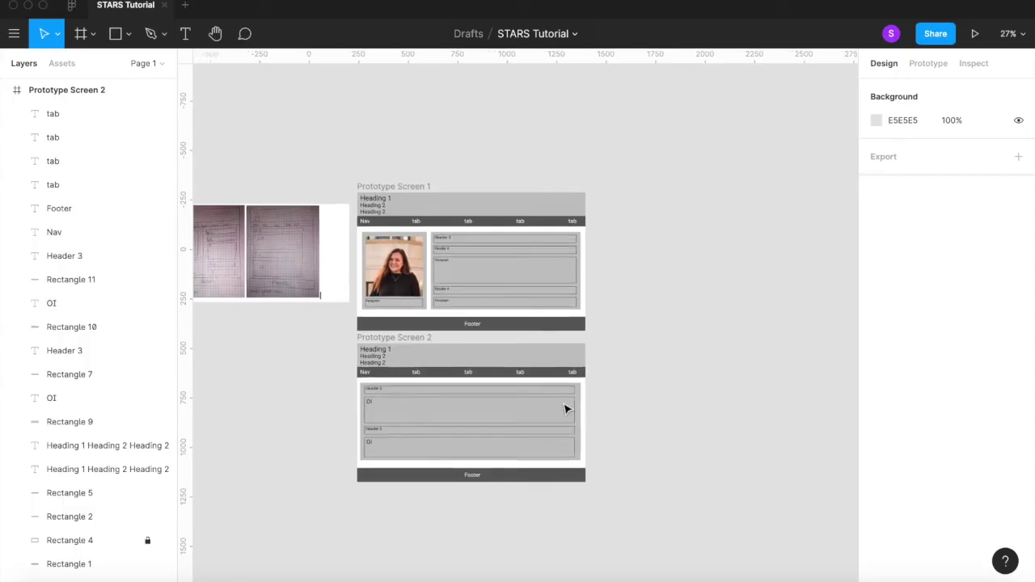
# Step: Collapse the layers of both prototype frames and rename Prototype Screen 1 as index.html
pyautogui.scroll(3, 353, 330)
pyautogui.scroll(5, 352, 330)
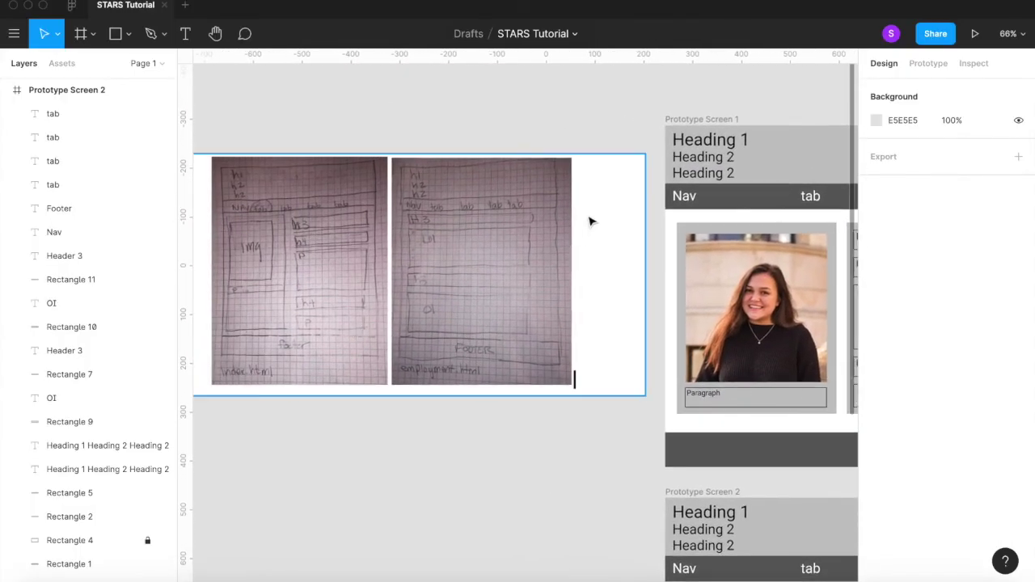
pyautogui.click(6, 91)
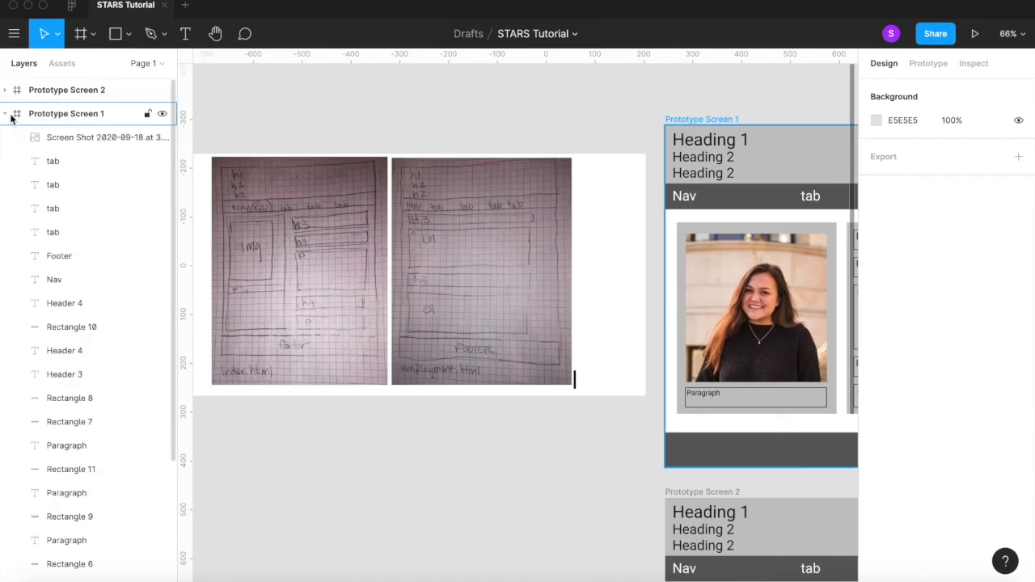
pyautogui.click(11, 114)
pyautogui.click(6, 113)
pyautogui.doubleClick(53, 115)
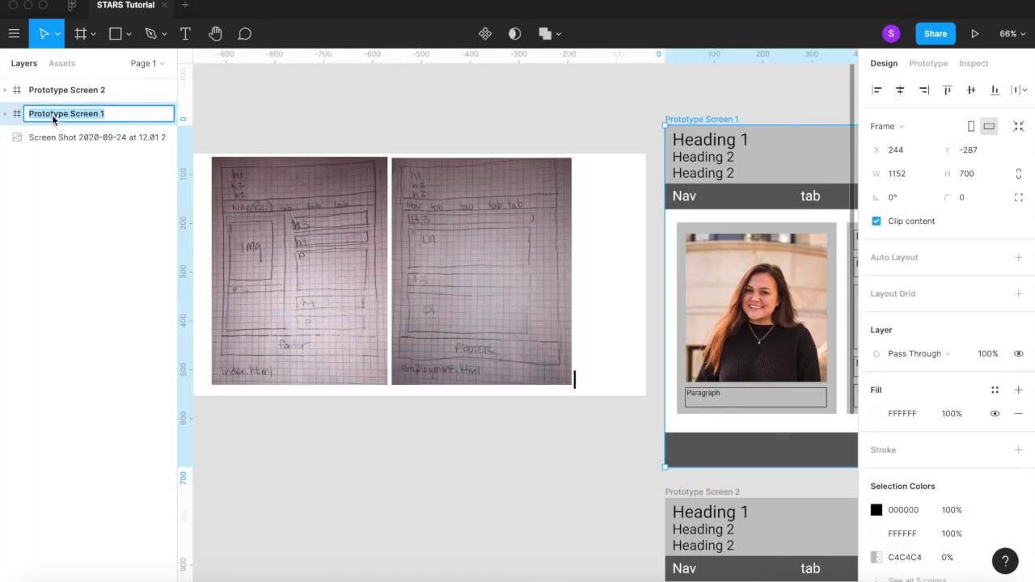
pyautogui.write('index.html')
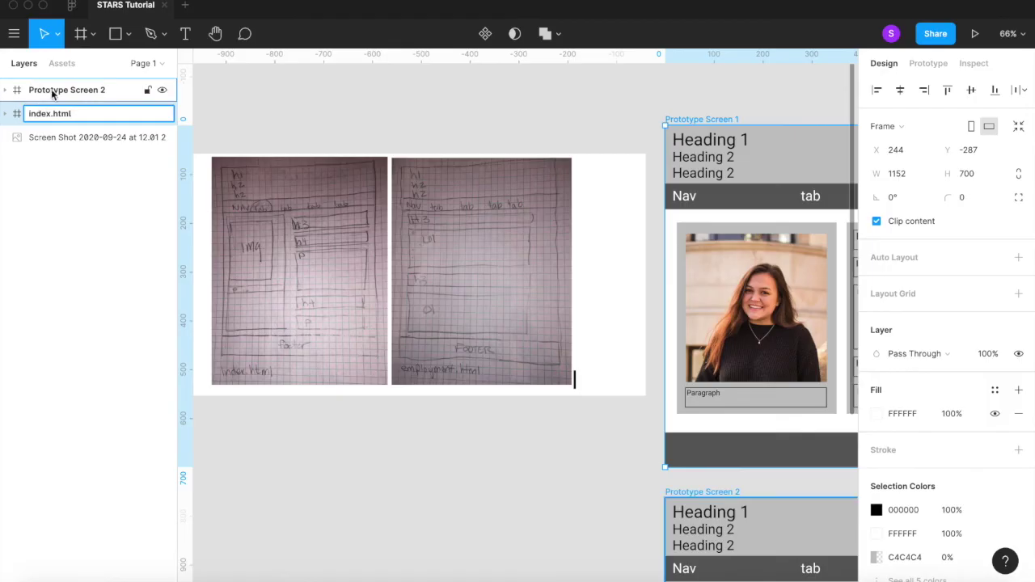
# Step: Rename the Prototype Screen 2 frame as employment.html and deselect it
pyautogui.doubleClick(53, 91)
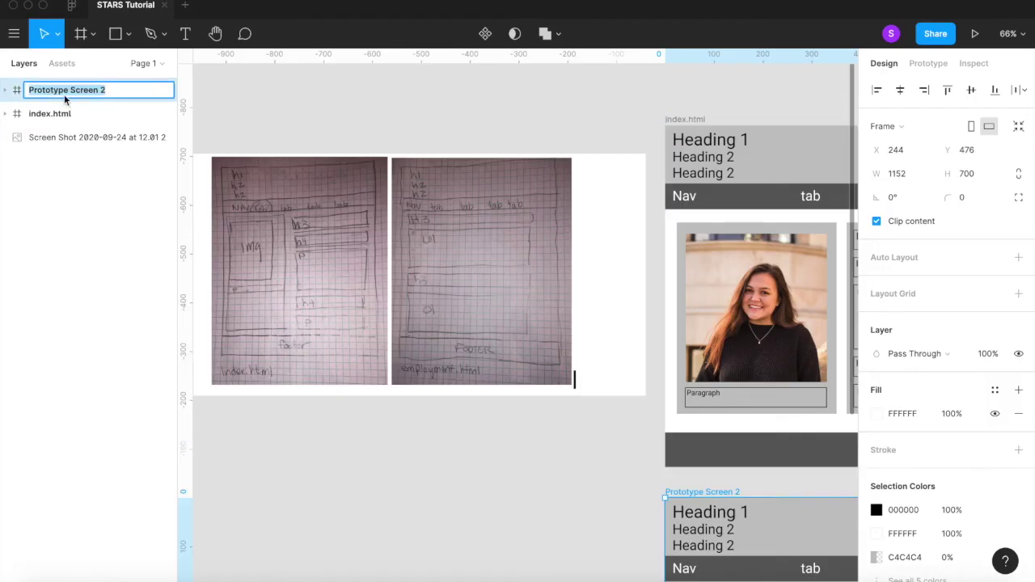
pyautogui.write('employment.html')
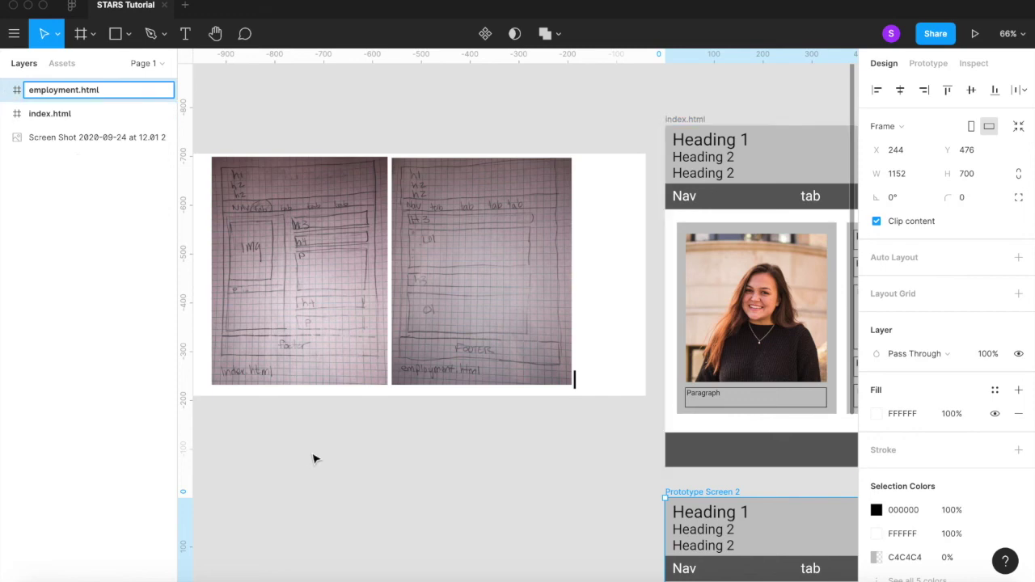
pyautogui.click(365, 413)
# Step: Create a prototype link from the first tab beside Nav in index.html to the employment.html frame
pyautogui.scroll(-3, 431, 393)
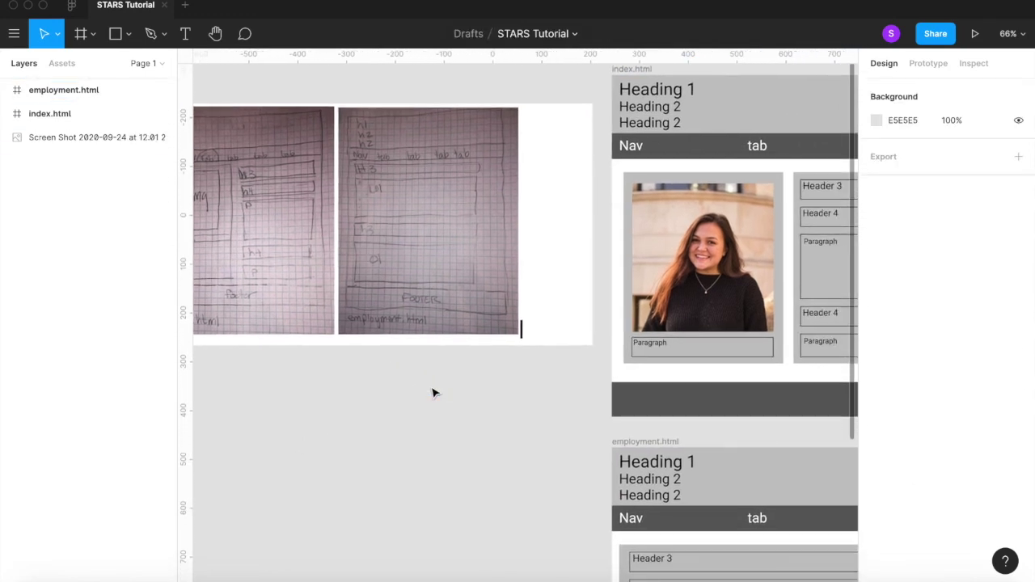
pyautogui.hscroll(5, 432, 393)
pyautogui.scroll(-3, 432, 393)
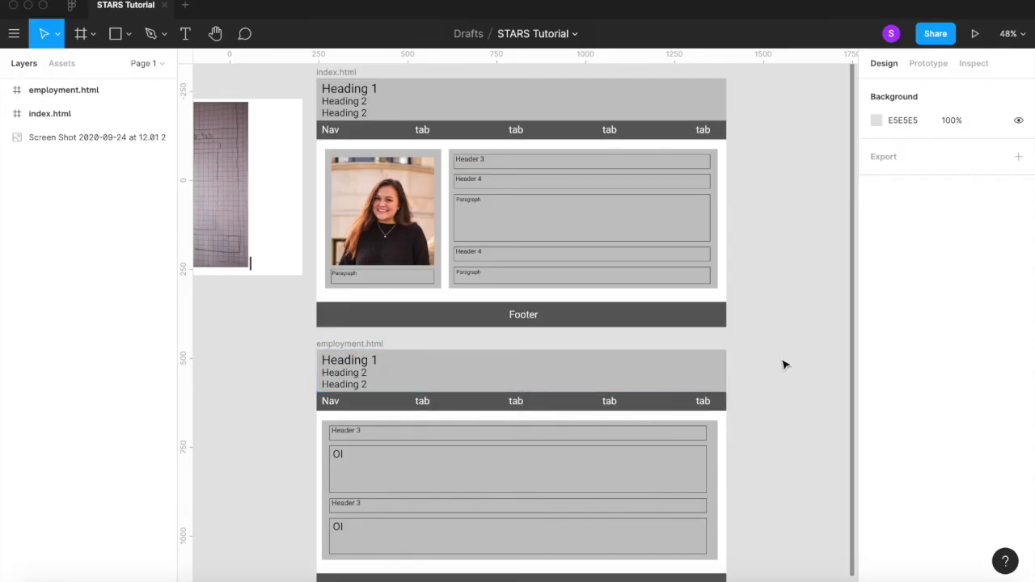
pyautogui.scroll(-2, 785, 363)
pyautogui.hscroll(1, 782, 364)
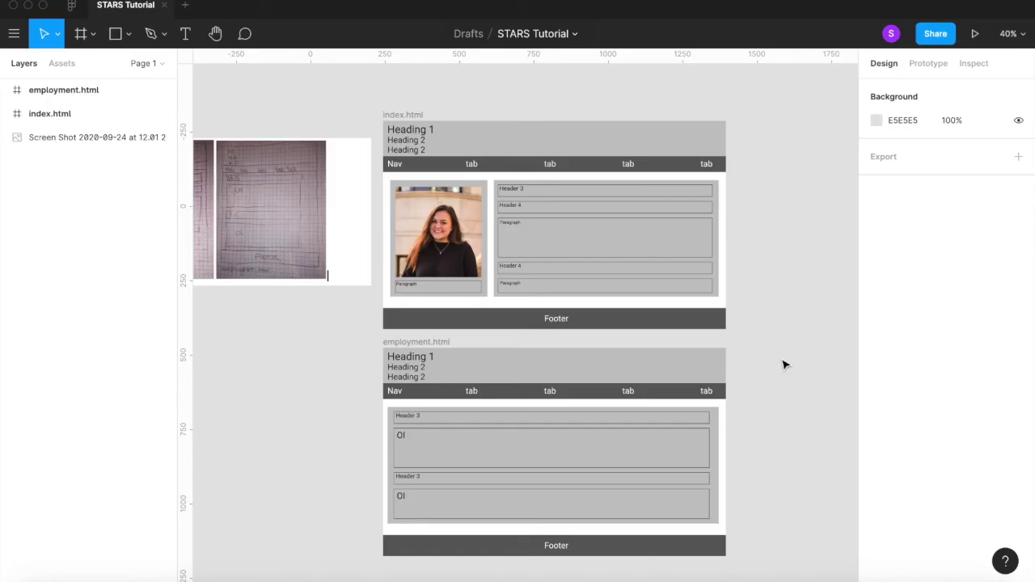
pyautogui.hscroll(1, 793, 352)
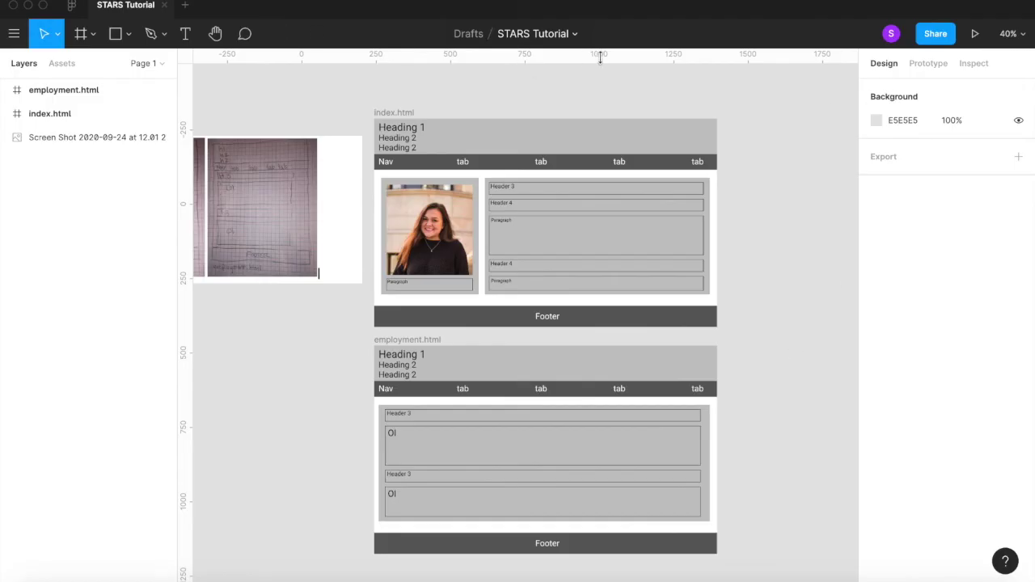
pyautogui.click(925, 65)
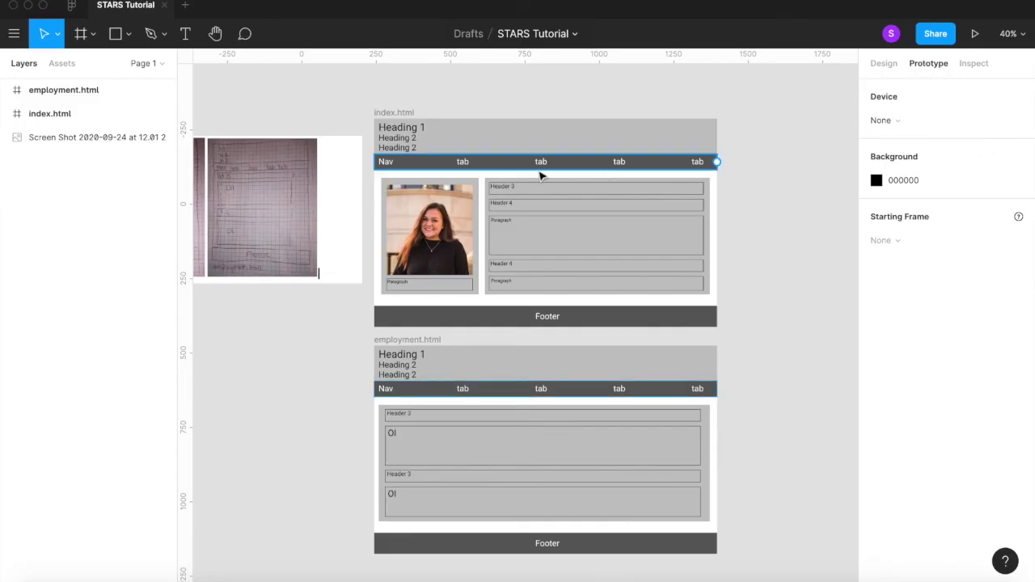
pyautogui.scroll(3, 462, 166)
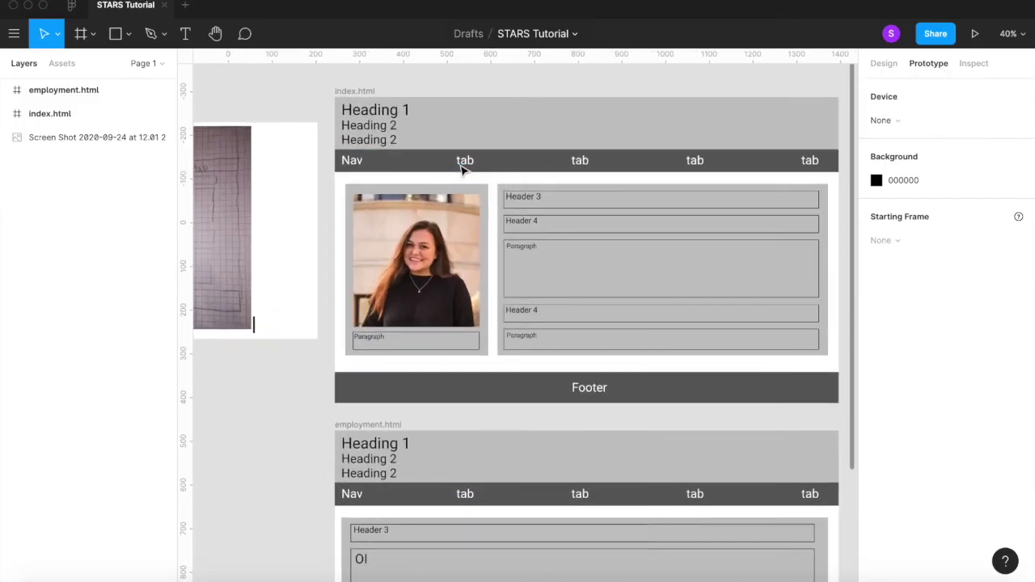
pyautogui.click(475, 164)
pyautogui.moveTo(477, 164); pyautogui.dragTo(474, 455)
pyautogui.scroll(-5, 474, 455)
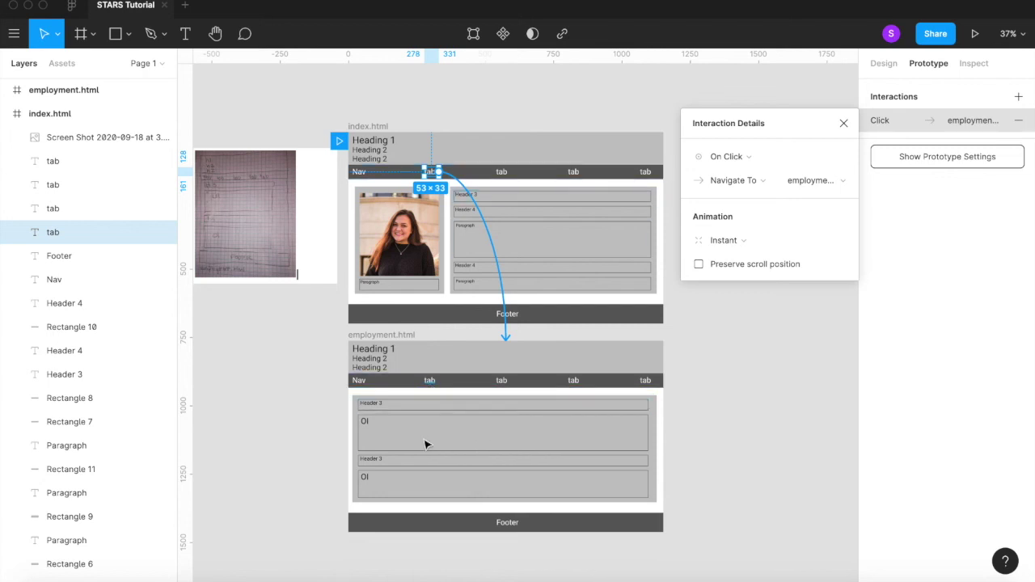
# Step: Link the Footer text of employment.html to the index.html frame, keeping the On Click trigger
pyautogui.click(501, 383)
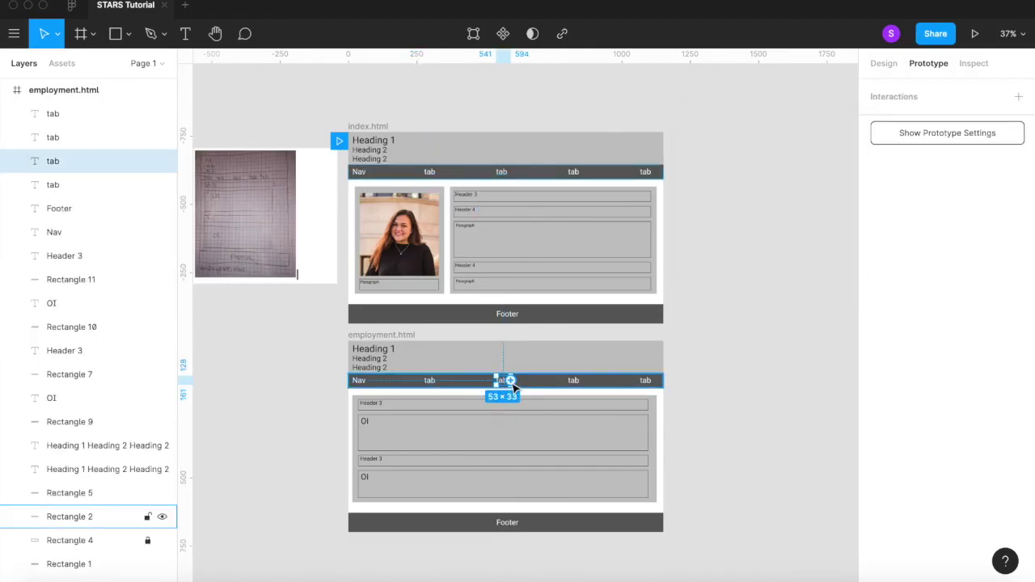
pyautogui.click(514, 523)
pyautogui.moveTo(520, 524); pyautogui.dragTo(526, 317)
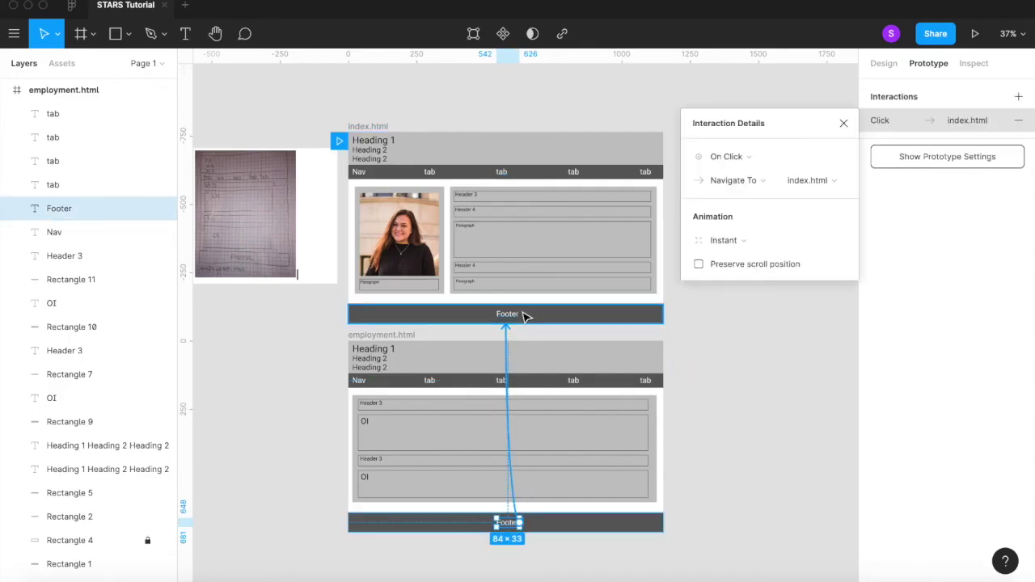
pyautogui.click(765, 159)
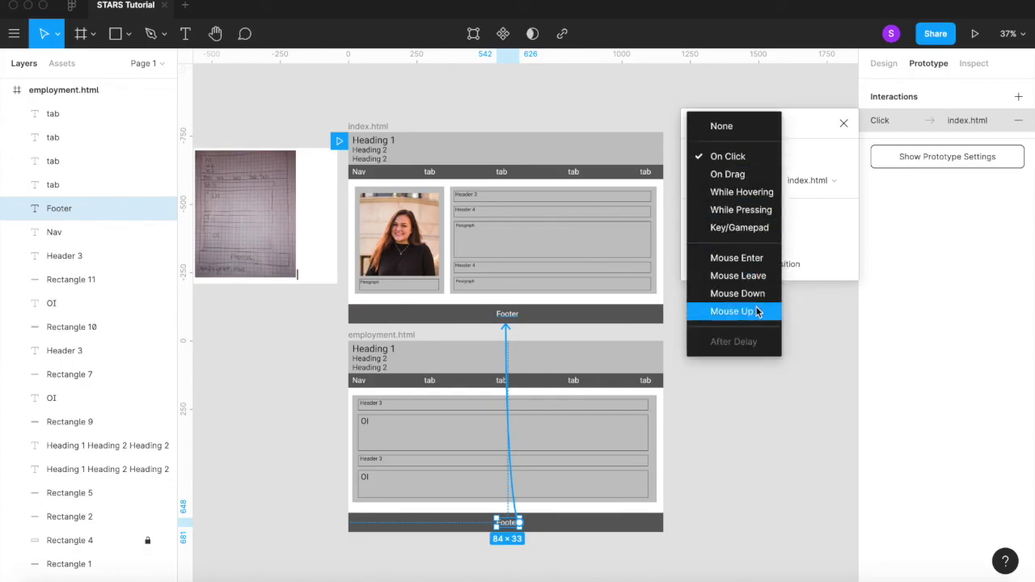
pyautogui.click(745, 158)
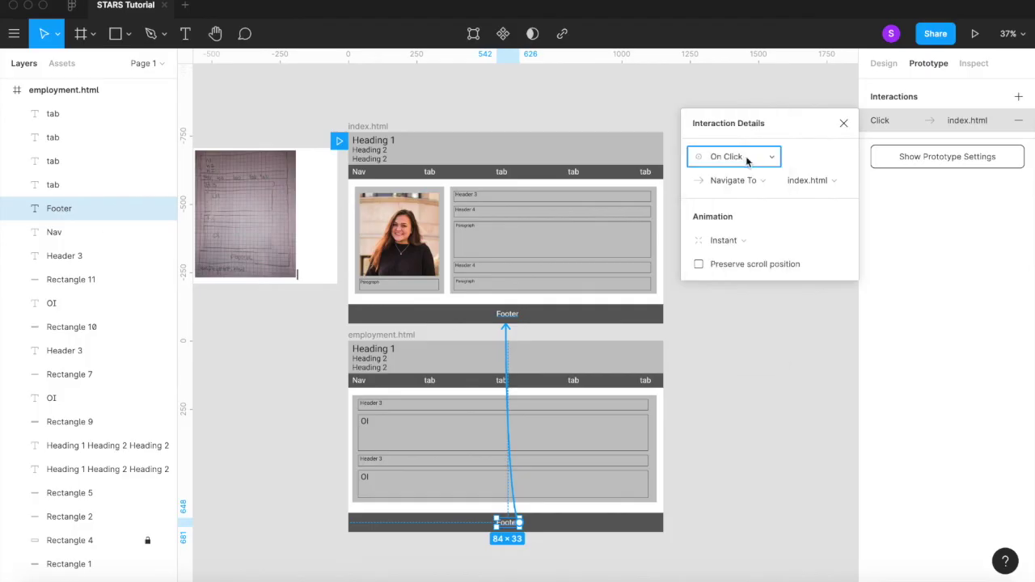
# Step: Set the Footer link's animation to Push with the rightward direction and close its interaction details
pyautogui.click(747, 238)
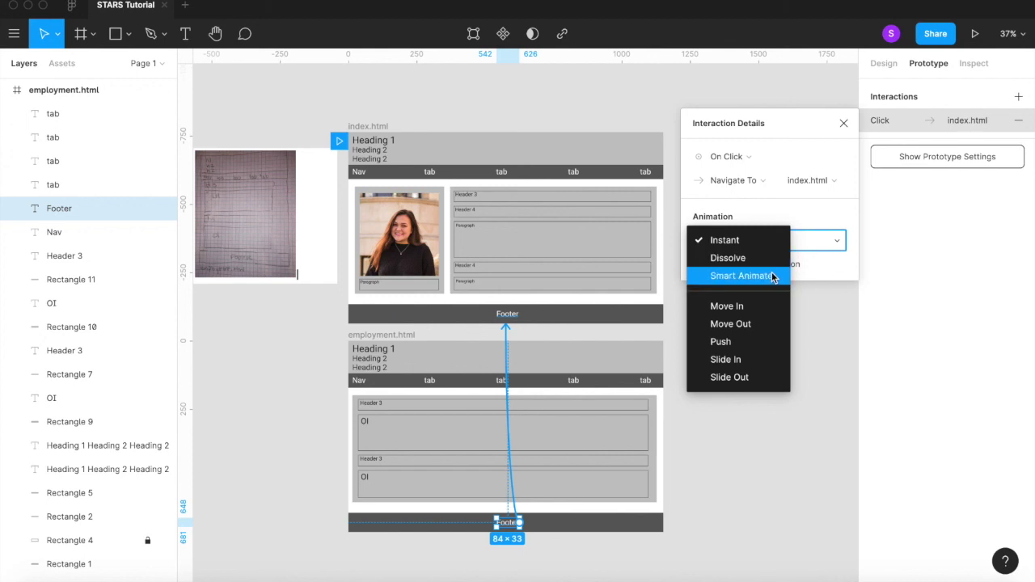
pyautogui.click(765, 341)
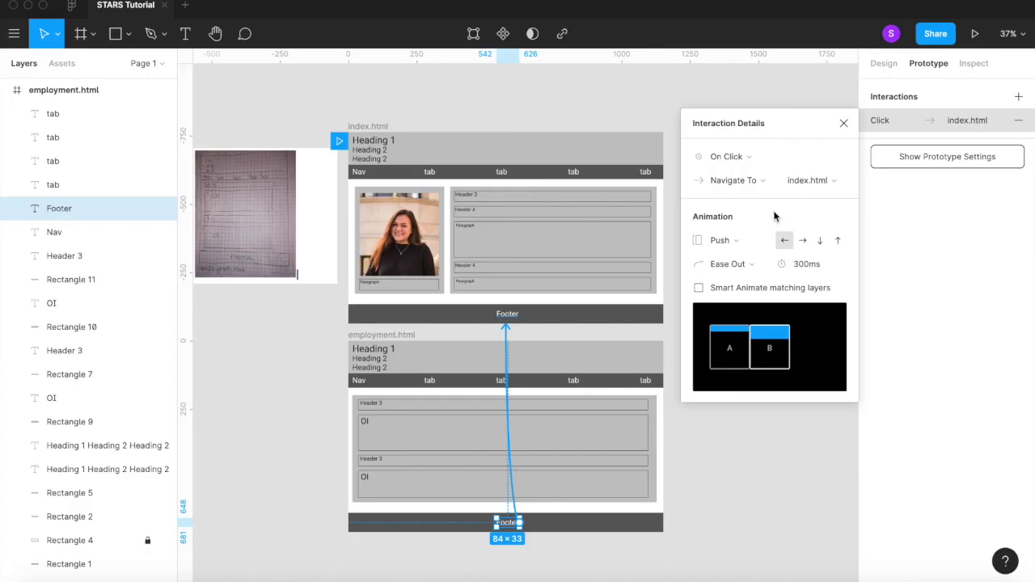
pyautogui.click(803, 241)
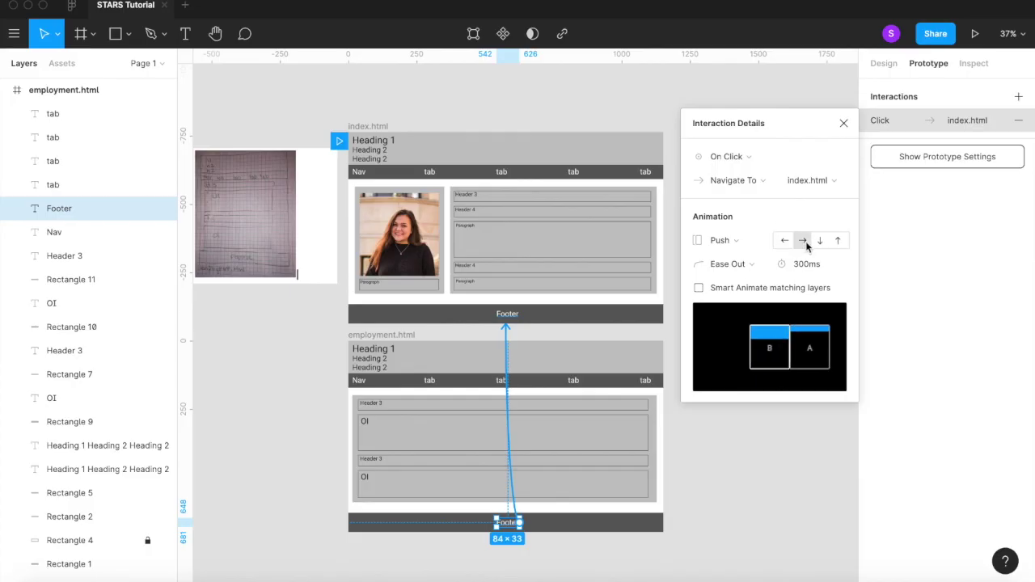
pyautogui.click(843, 123)
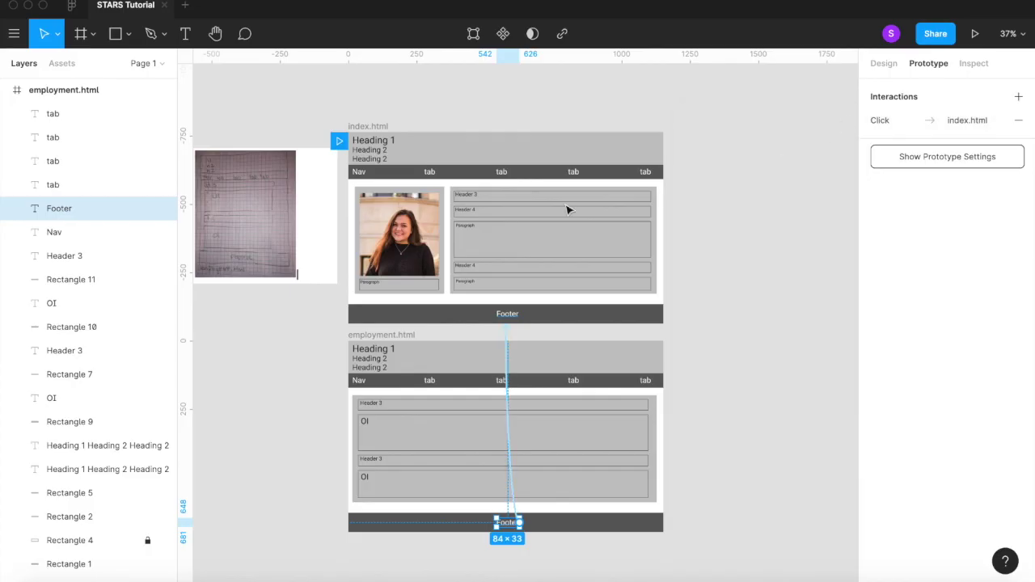
# Step: Set the animation of the index.html tab's link to employment.html to Push with the leftward direction
pyautogui.click(429, 171)
pyautogui.click(893, 126)
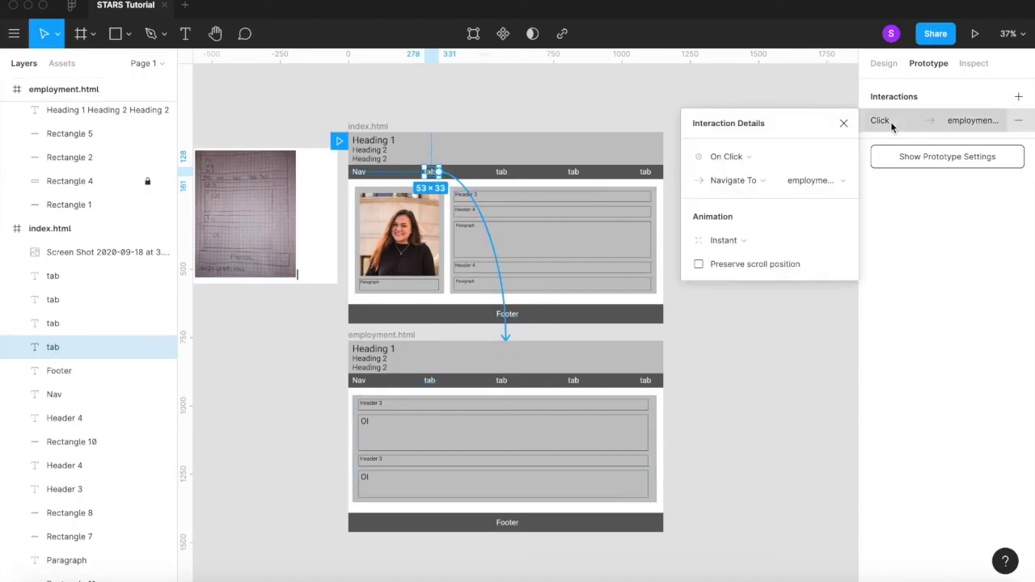
pyautogui.click(745, 244)
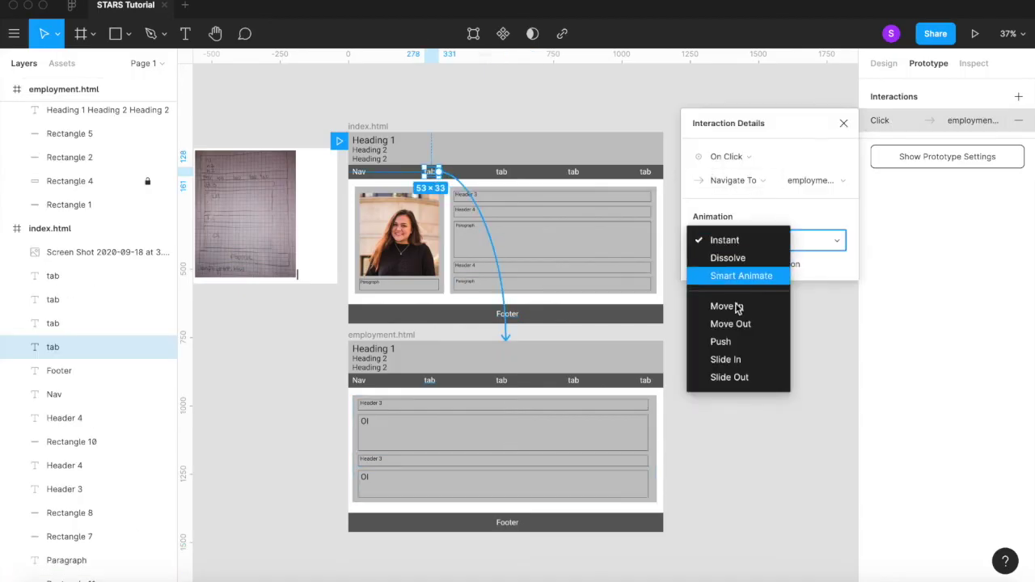
pyautogui.click(728, 341)
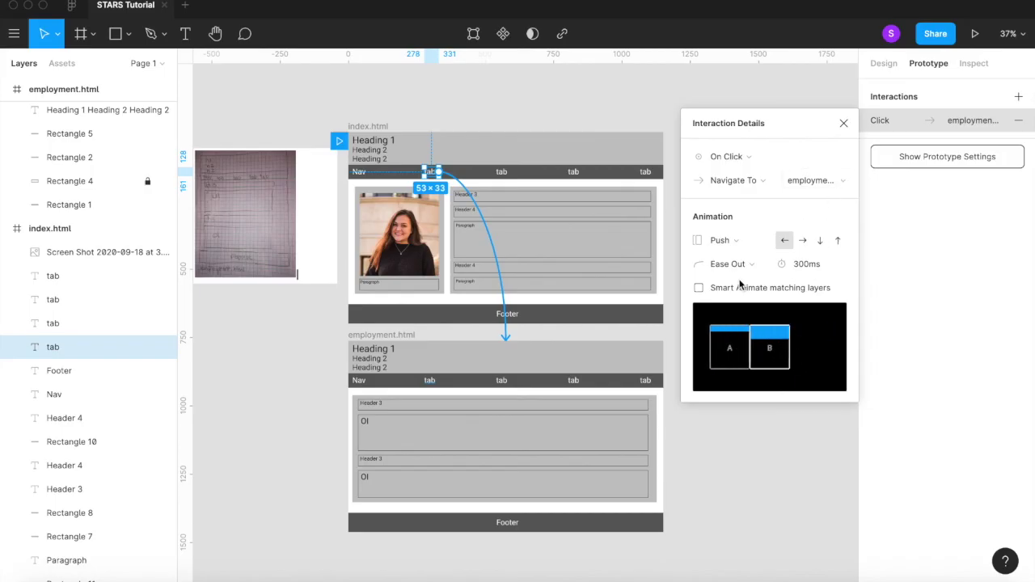
pyautogui.moveTo(773, 292)
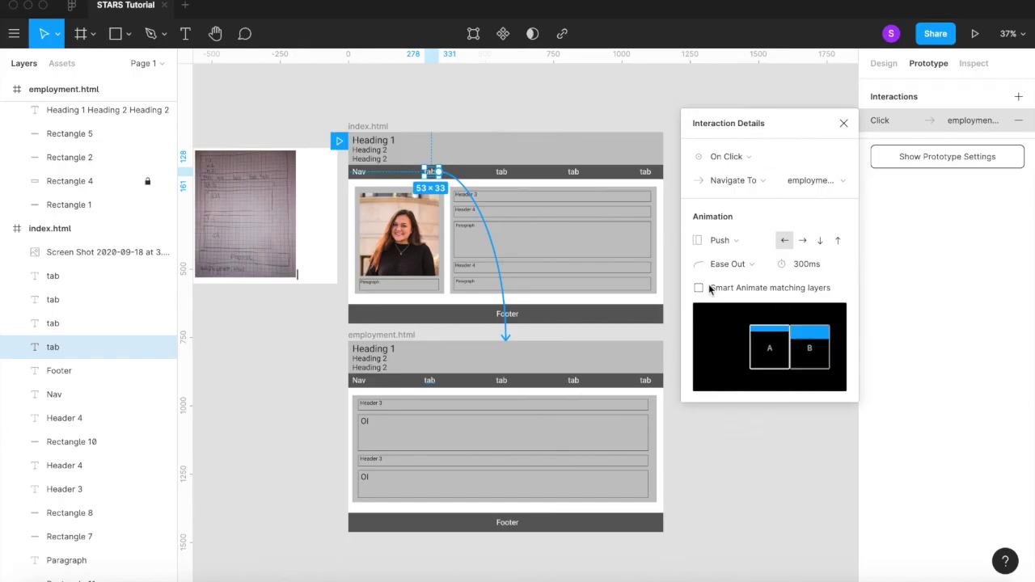
pyautogui.moveTo(712, 292)
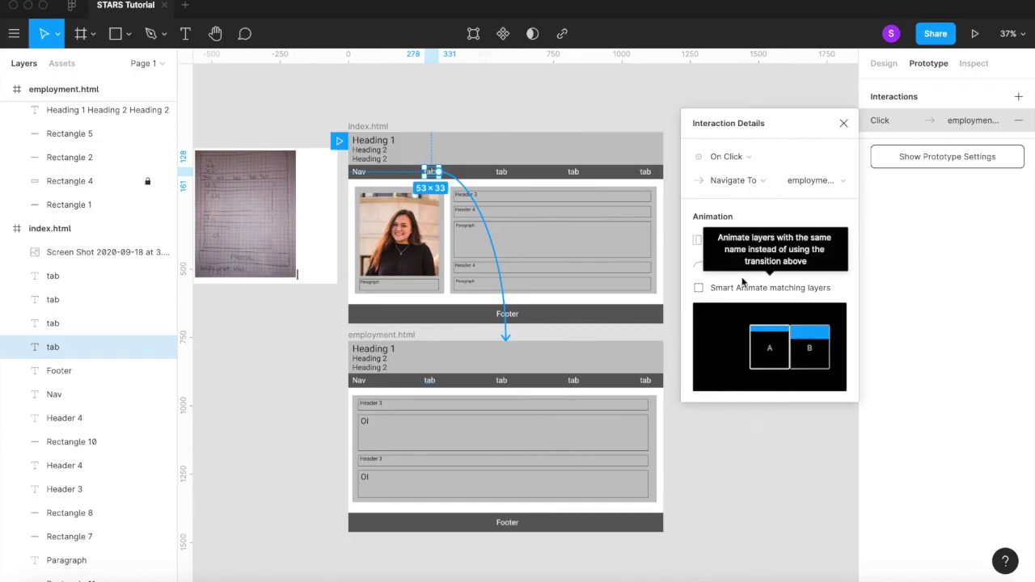
pyautogui.click(844, 122)
# Step: Play the prototype and test the first tab's link to employment.html and the Footer link back to index.html
pyautogui.click(975, 33)
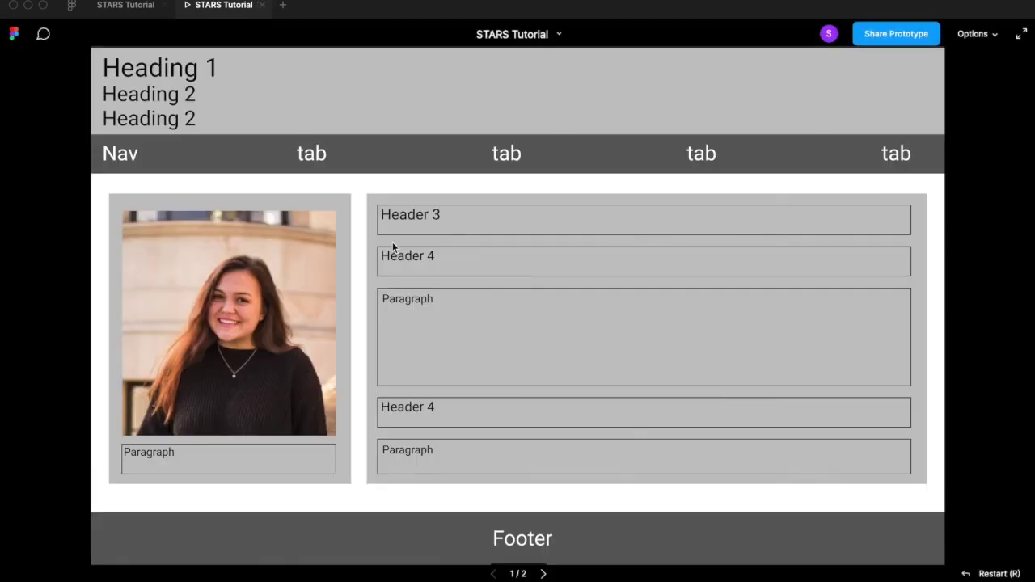
pyautogui.click(313, 158)
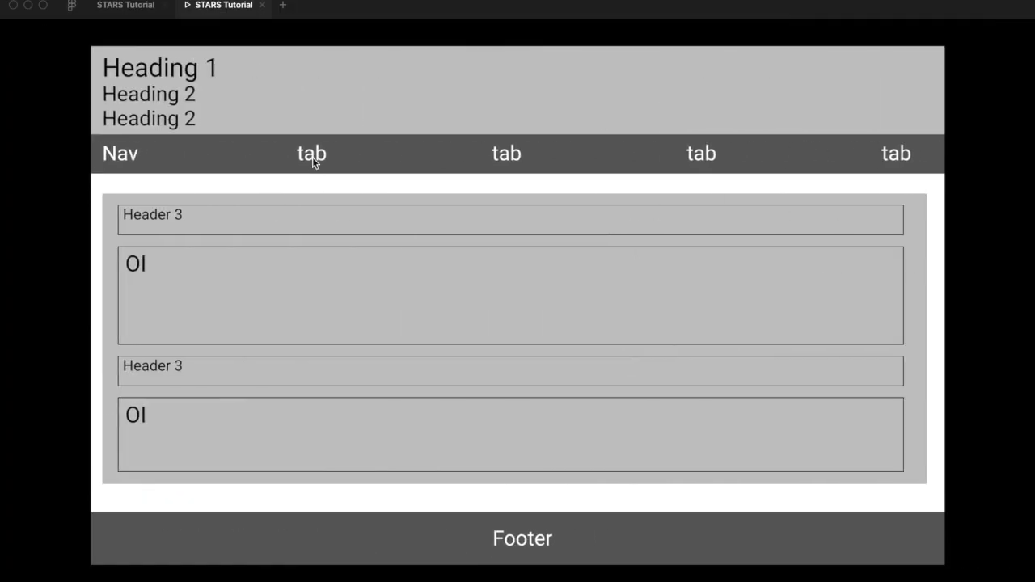
pyautogui.click(518, 543)
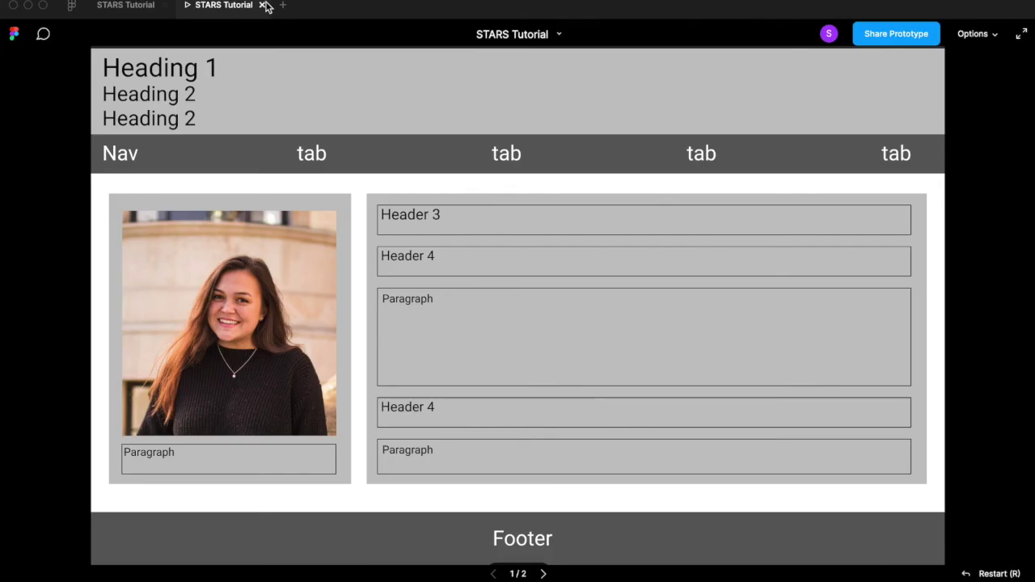
# Step: Look over the prototype preview's display options and close the preview
pyautogui.click(978, 42)
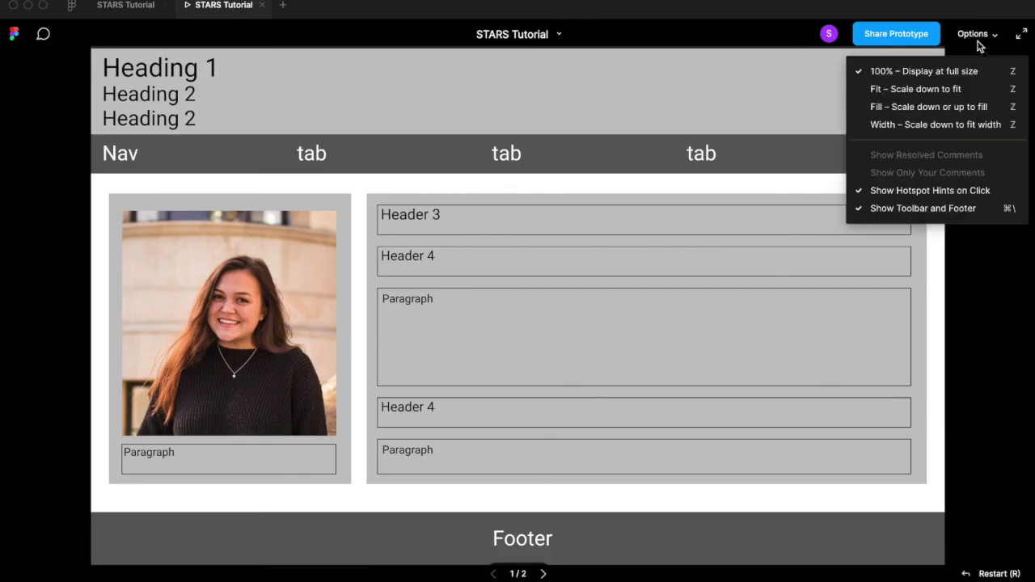
pyautogui.click(978, 46)
pyautogui.click(261, 6)
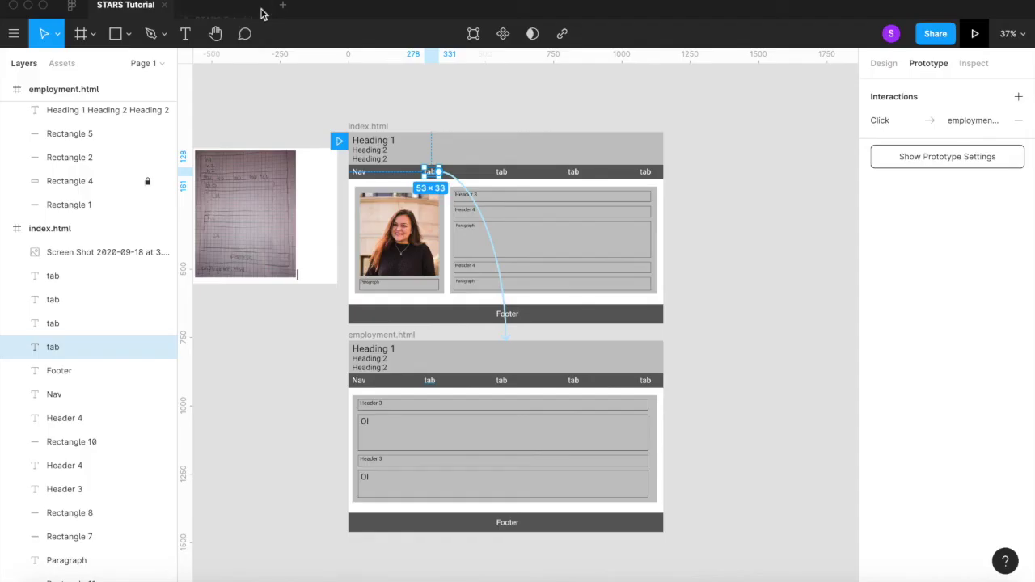
# Step: Show the file's prototype settings and look through the device presets without choosing one
pyautogui.click(945, 158)
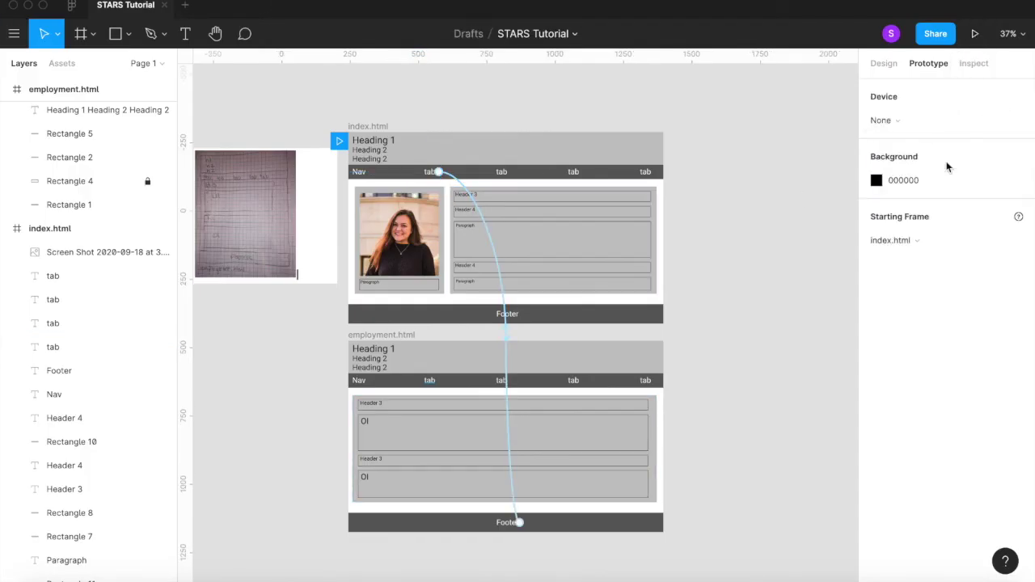
pyautogui.click(894, 120)
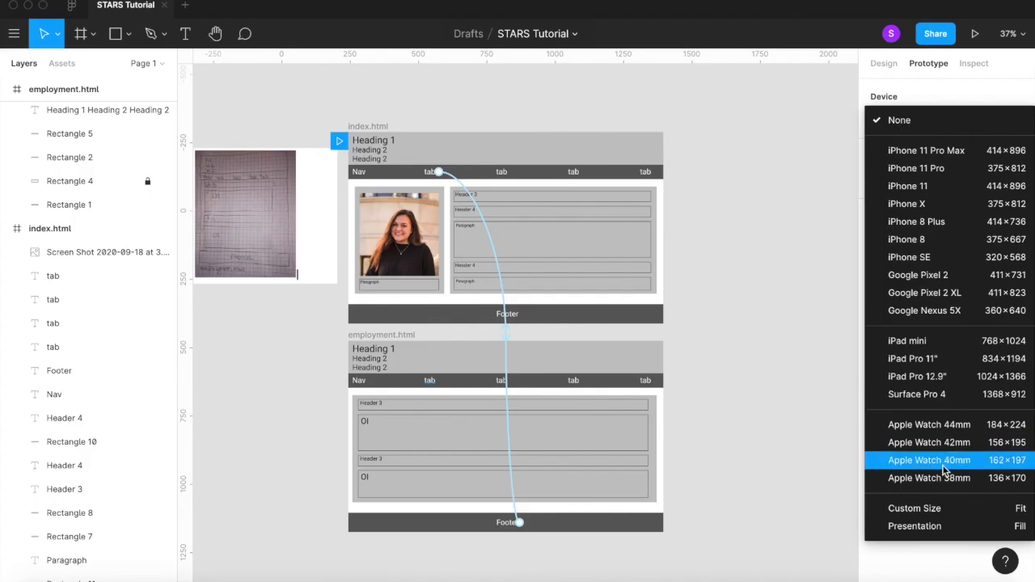
pyautogui.click(770, 402)
# Step: Link the second navigation tab of index.html to the employment.html frame with an On Click trigger and Push animation
pyautogui.hscroll(-5, 618, 293)
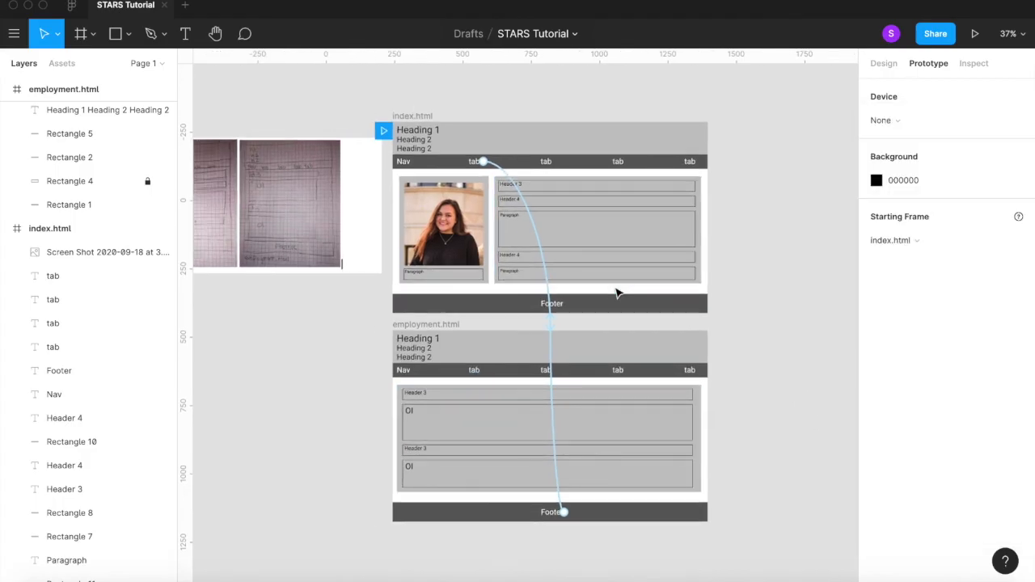
pyautogui.hscroll(-2, 618, 293)
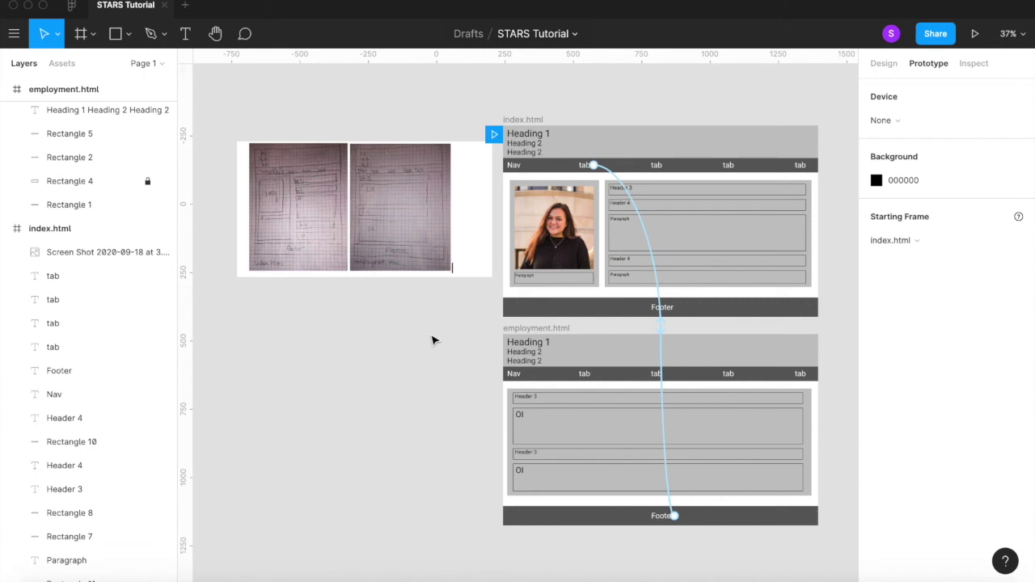
pyautogui.hscroll(2, 431, 337)
pyautogui.hscroll(2, 454, 340)
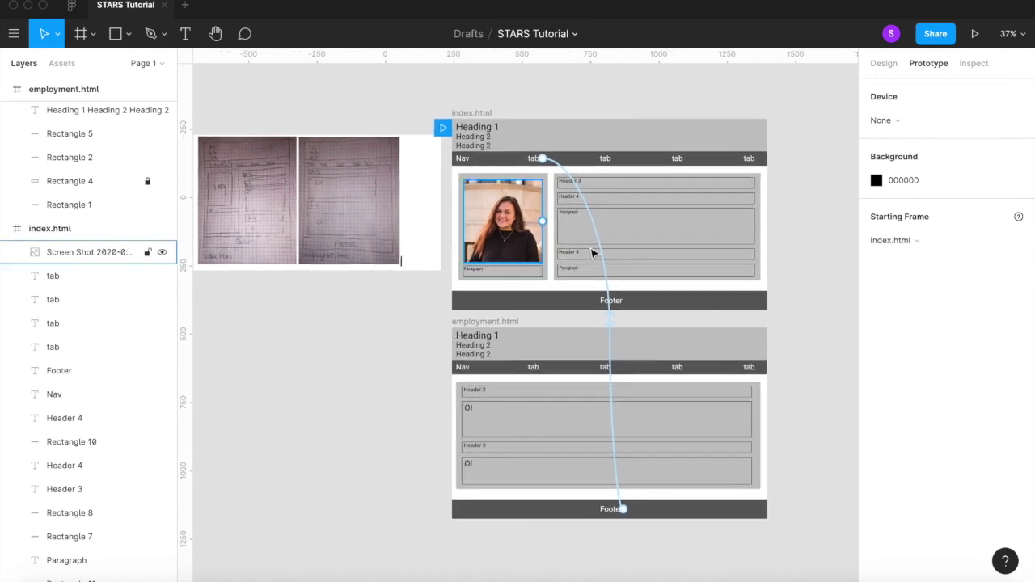
pyautogui.click(613, 160)
pyautogui.moveTo(542, 158); pyautogui.dragTo(567, 166)
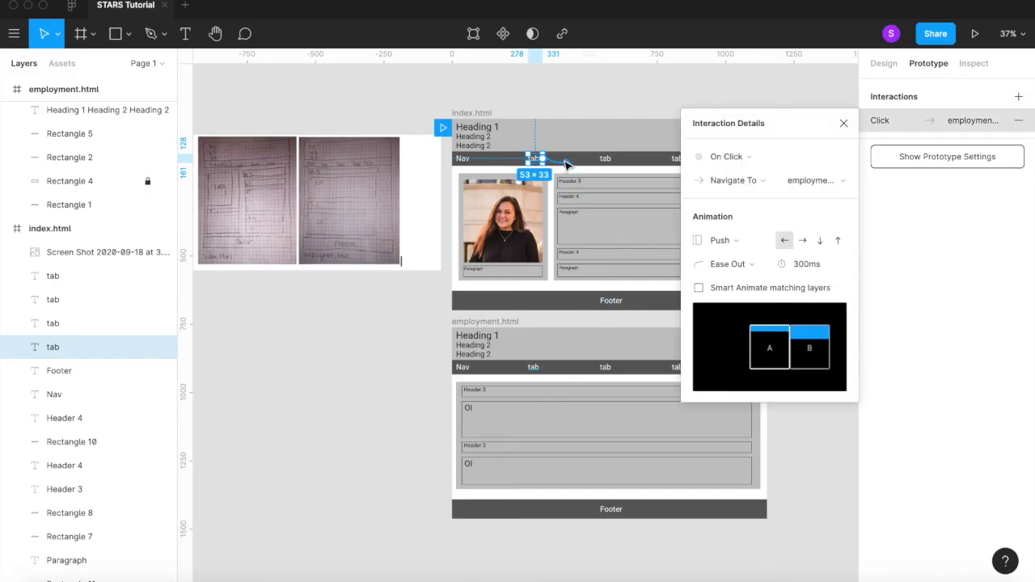
pyautogui.click(605, 160)
pyautogui.moveTo(614, 158); pyautogui.dragTo(612, 341)
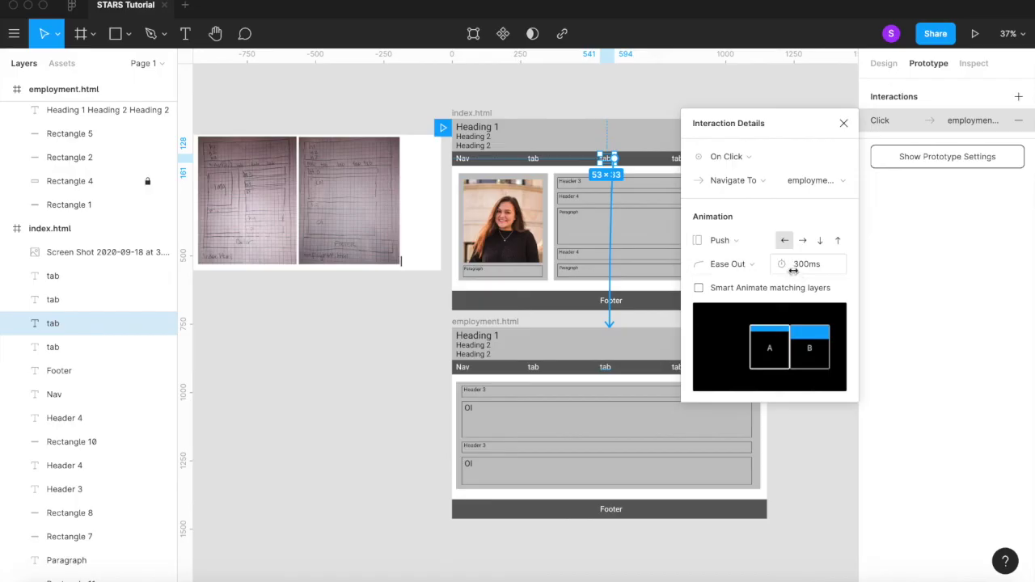
# Step: Play the prototype, test the second tab, the Footer and the first tab, and close the preview
pyautogui.click(976, 33)
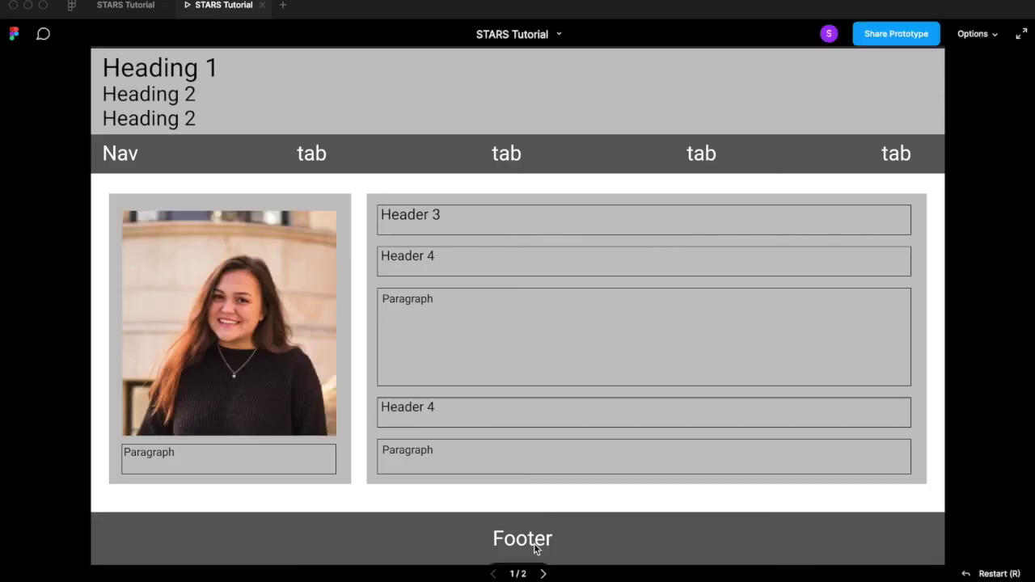
pyautogui.click(508, 154)
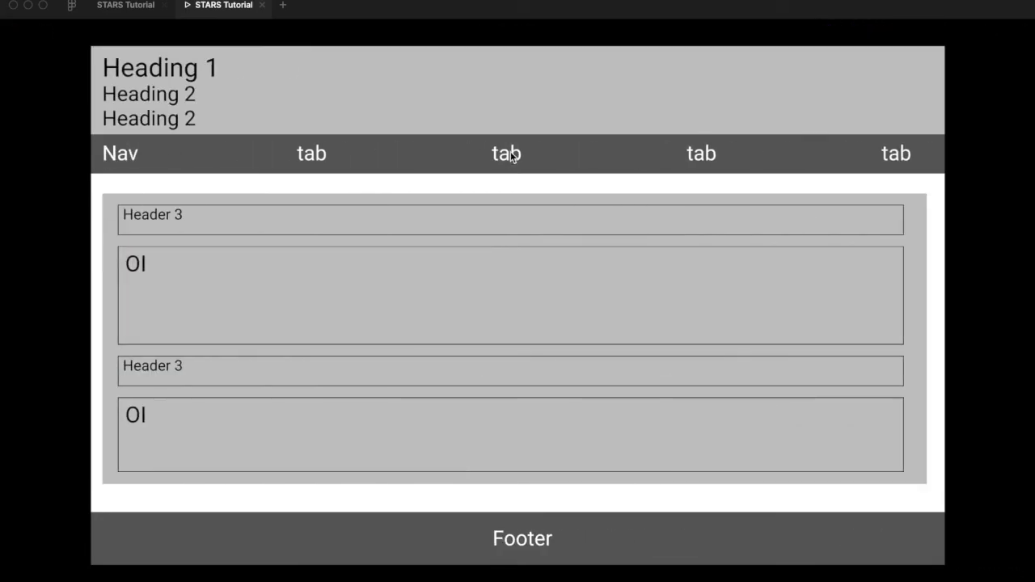
pyautogui.click(522, 536)
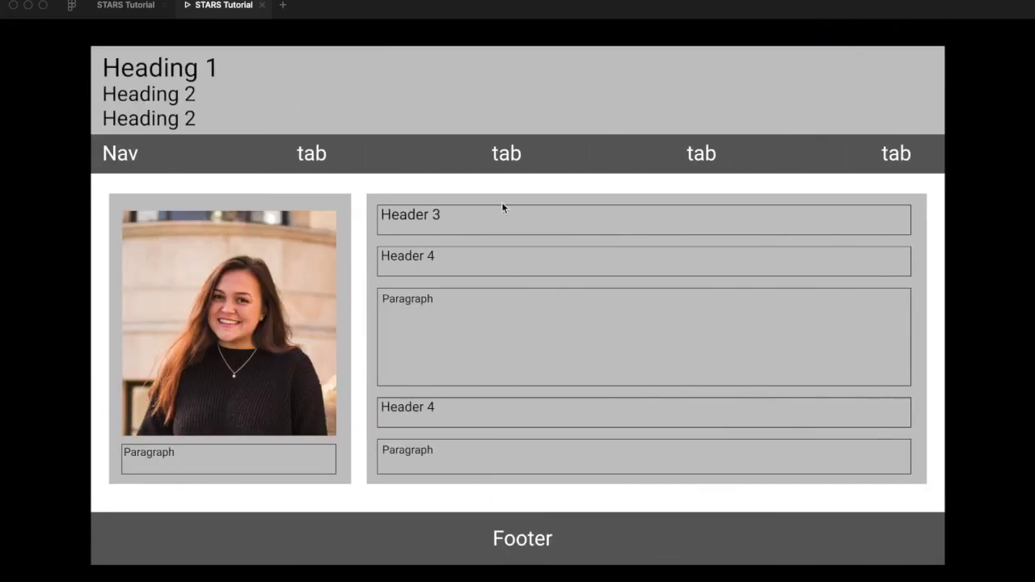
pyautogui.click(309, 155)
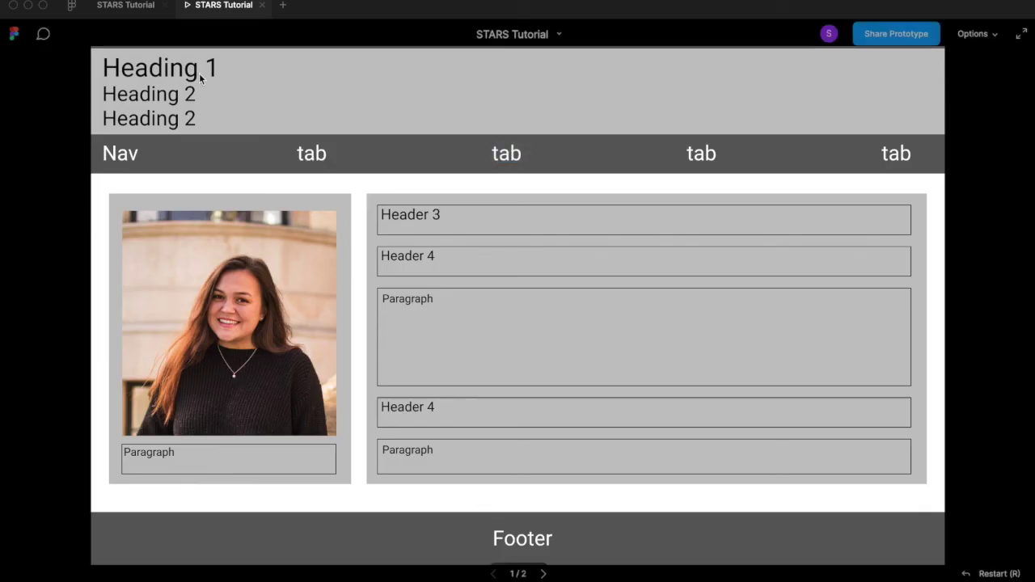
pyautogui.click(260, 6)
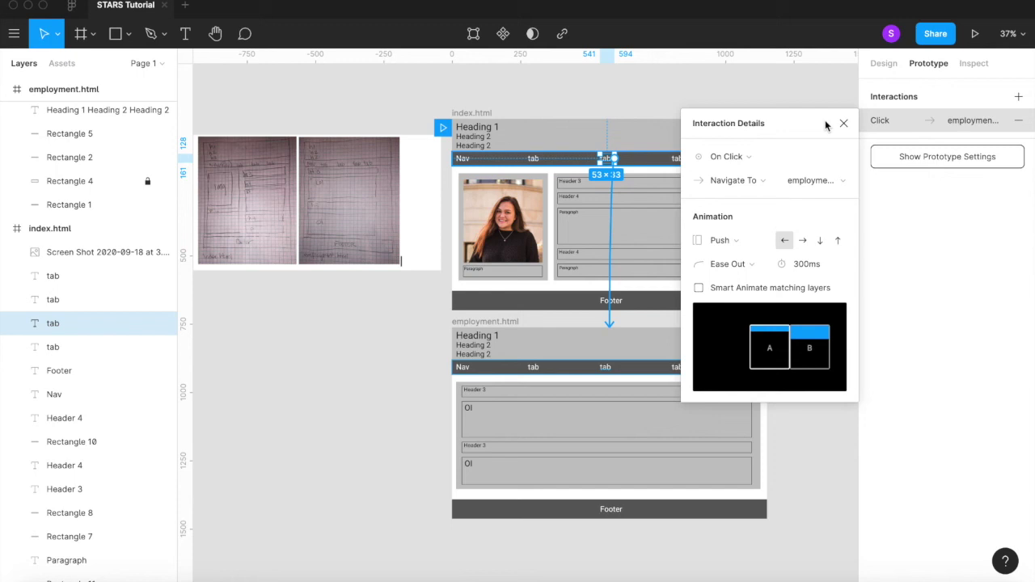
# Step: Link the first navigation tab of index.html to the employment.html frame again and close its interaction details
pyautogui.click(843, 123)
pyautogui.click(538, 160)
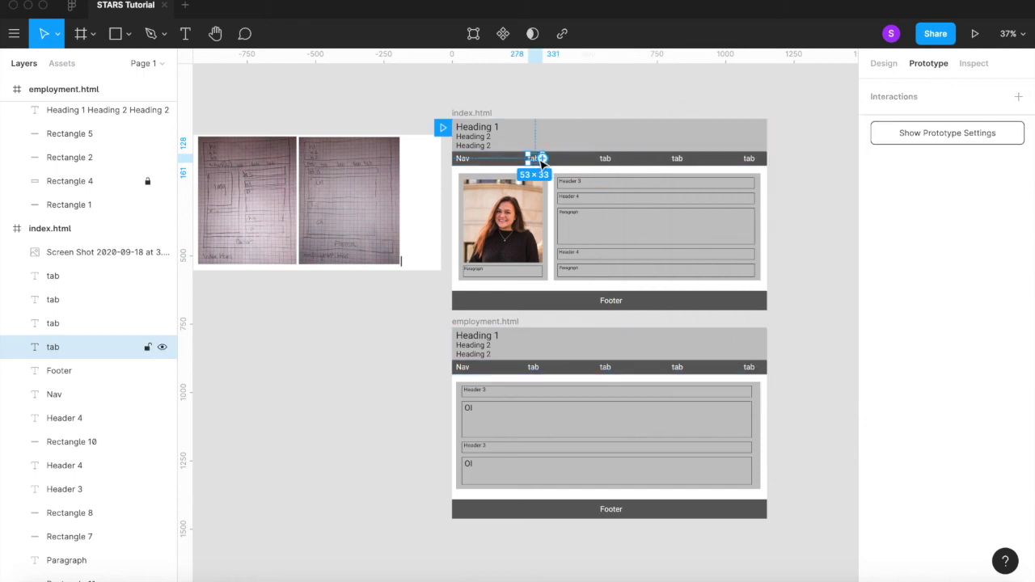
pyautogui.click(558, 324)
pyautogui.click(532, 159)
pyautogui.moveTo(542, 159); pyautogui.dragTo(551, 339)
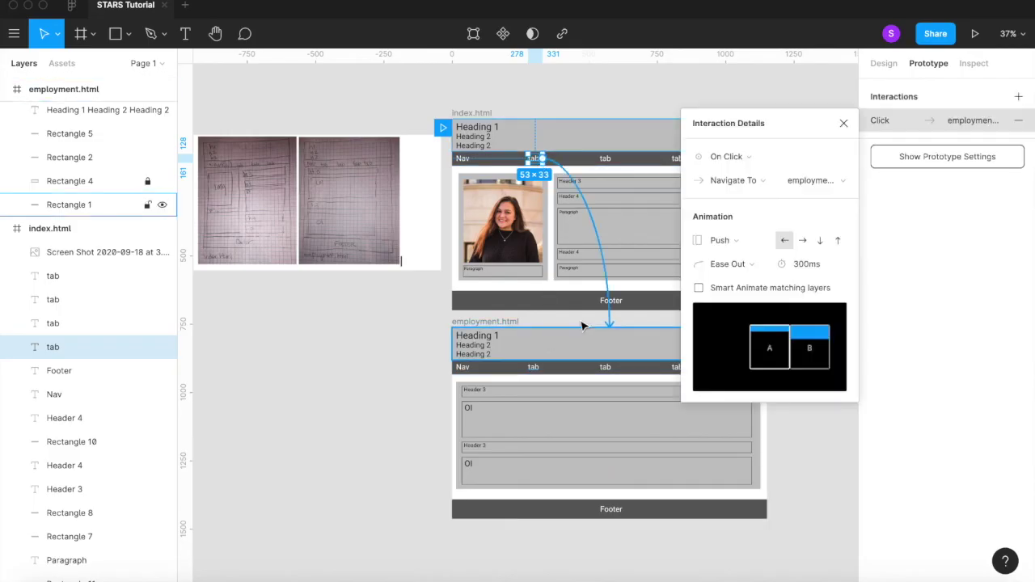
pyautogui.click(843, 123)
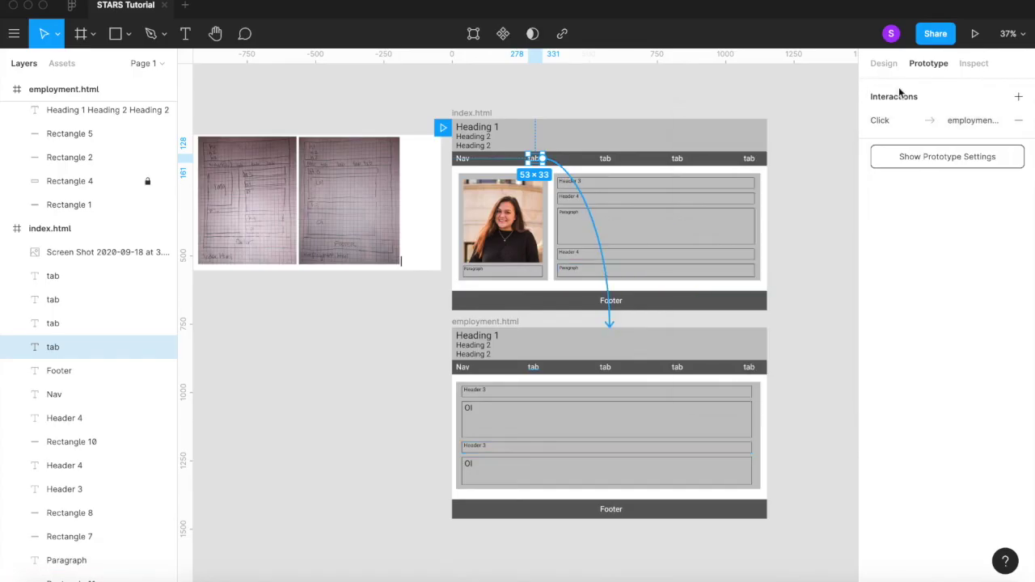
# Step: Play the prototype, test both linked tabs and the Footer link, and return to the file's design properties
pyautogui.click(969, 35)
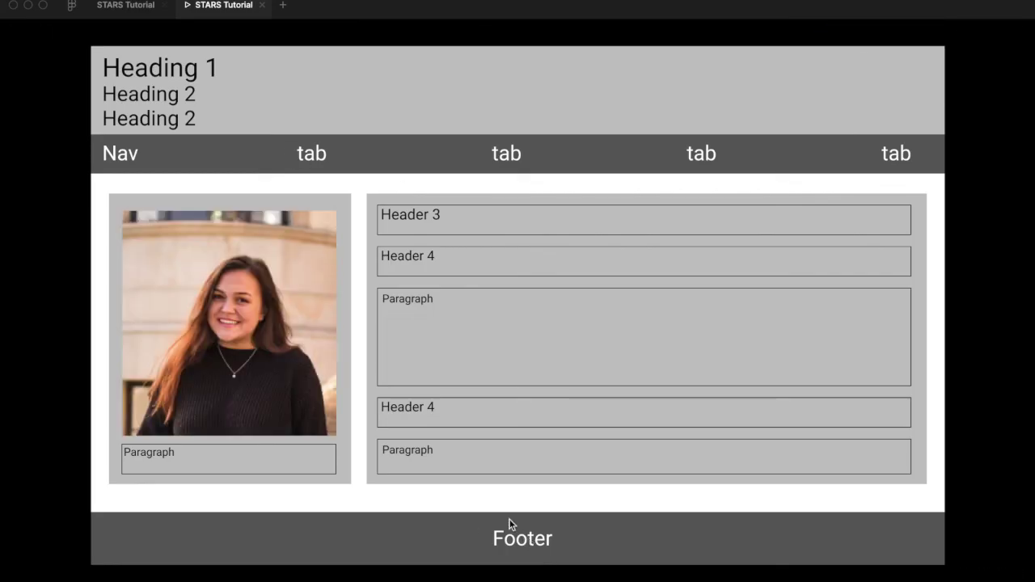
pyautogui.click(310, 153)
pyautogui.click(533, 553)
pyautogui.click(508, 155)
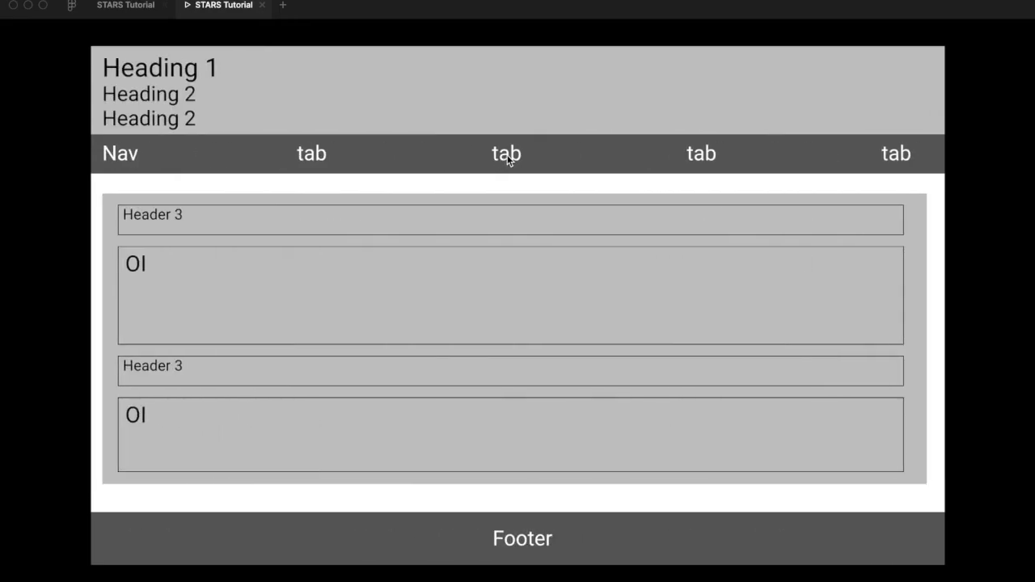
pyautogui.click(527, 542)
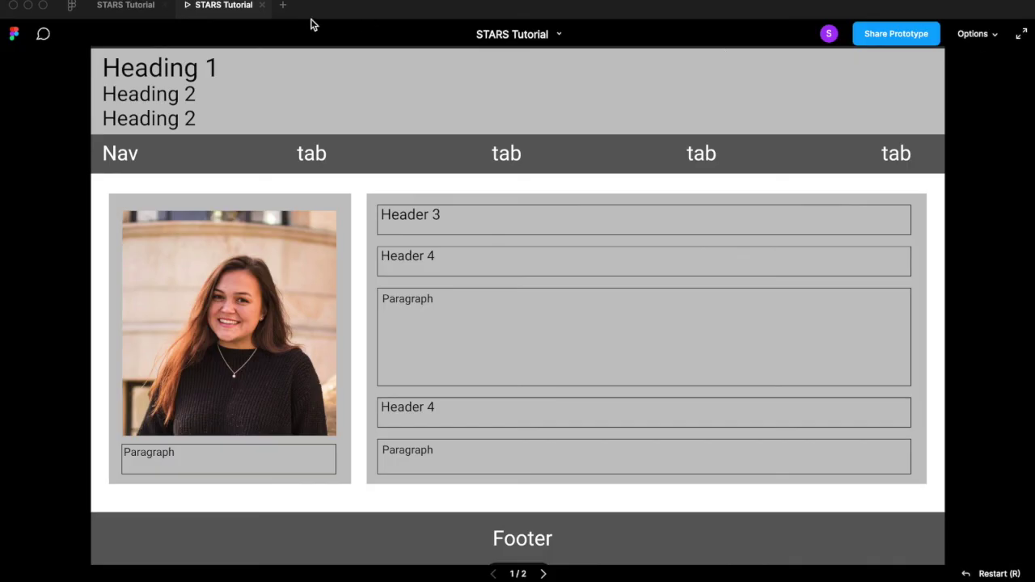
pyautogui.click(261, 5)
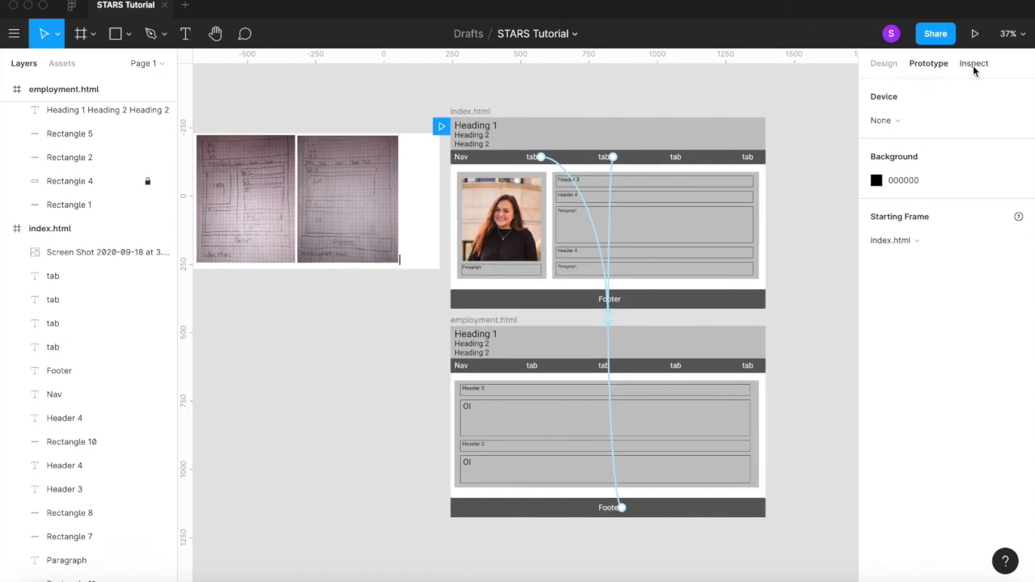
pyautogui.click(881, 64)
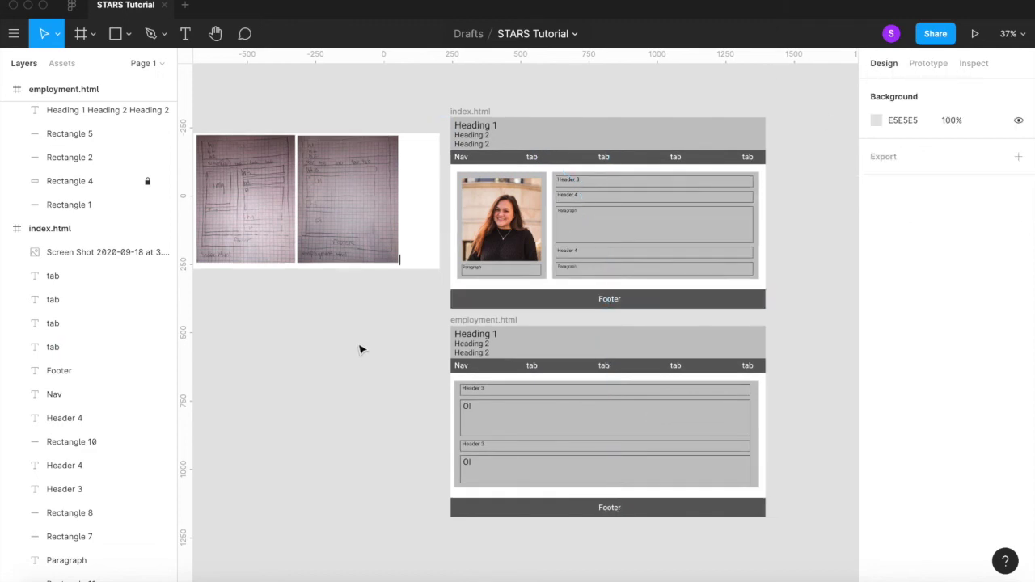